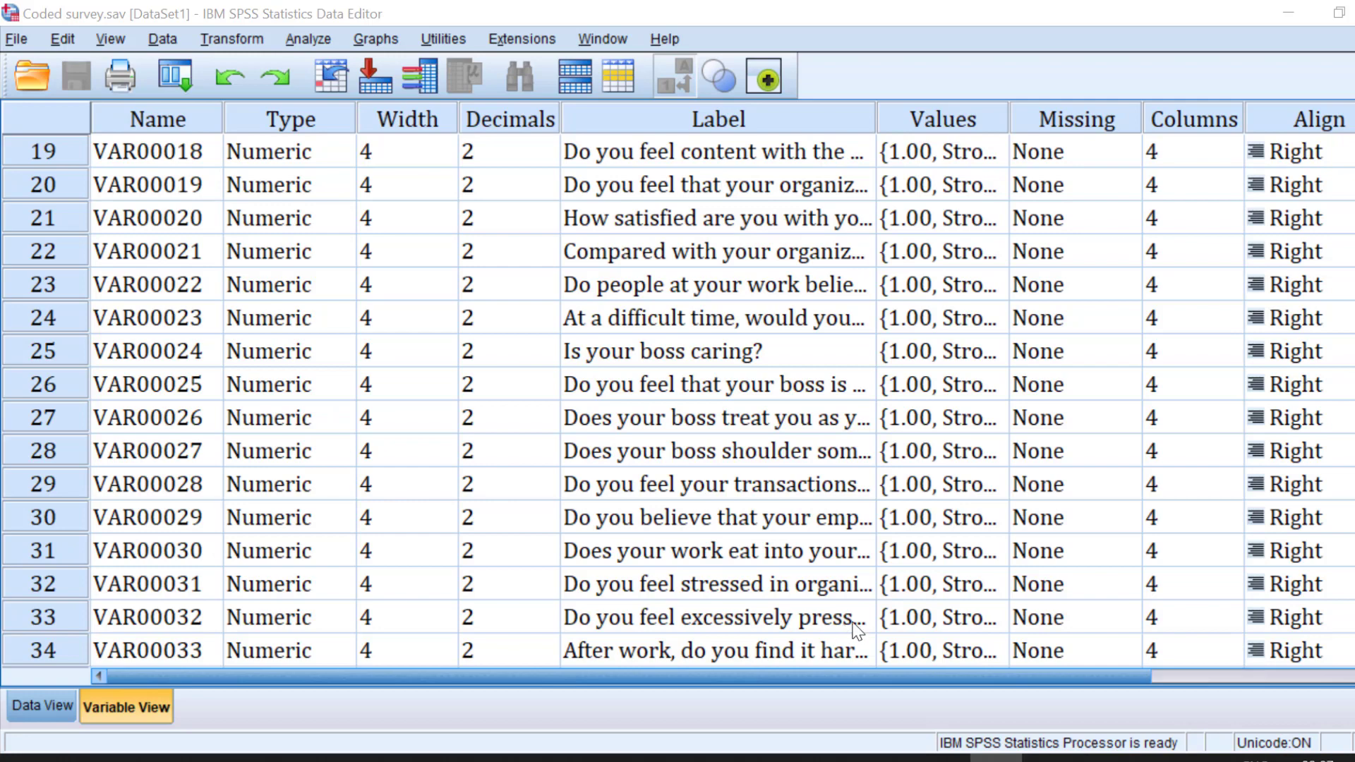
- In Firefox, look over the Google Forms search results, the about page and the Online Survey form
scroll(822, 406, "up", 2)
scroll(823, 406, "up", 4)
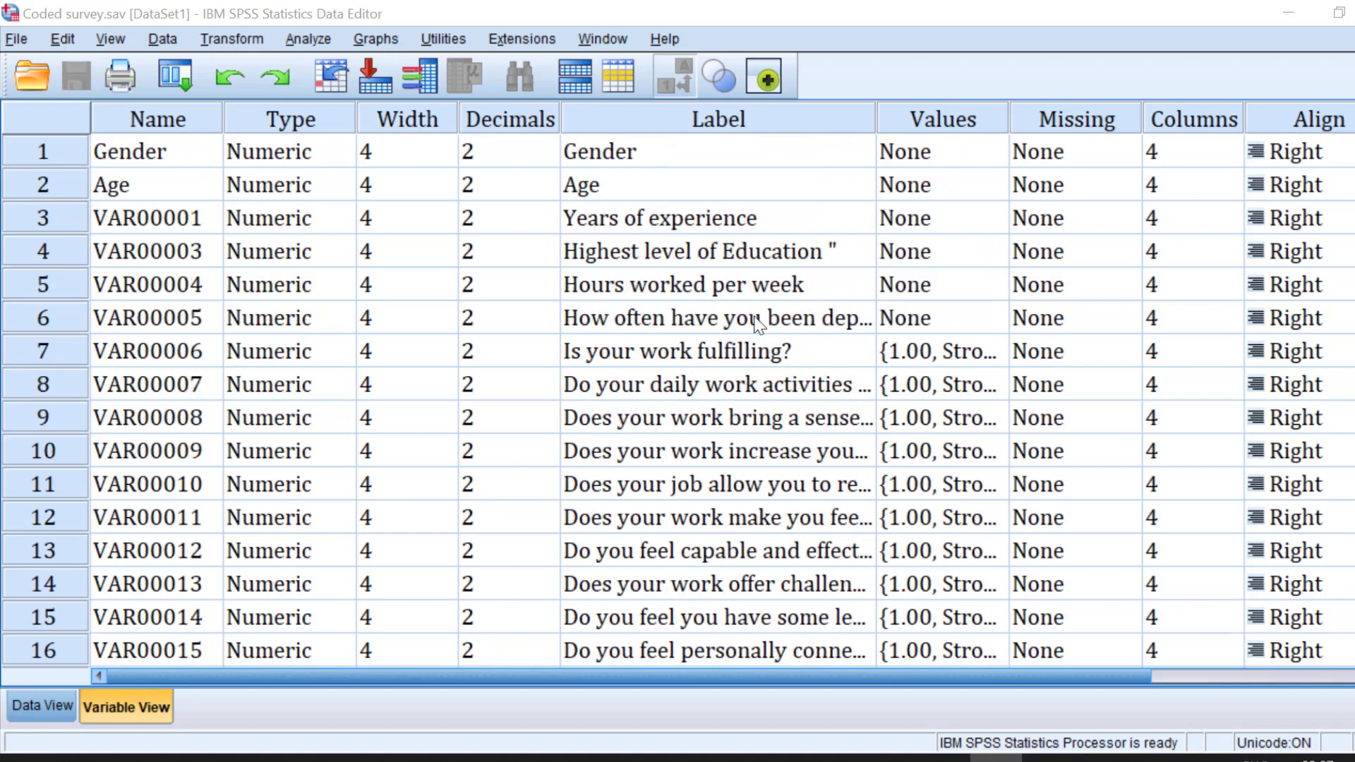
scroll(847, 462, "down", 2)
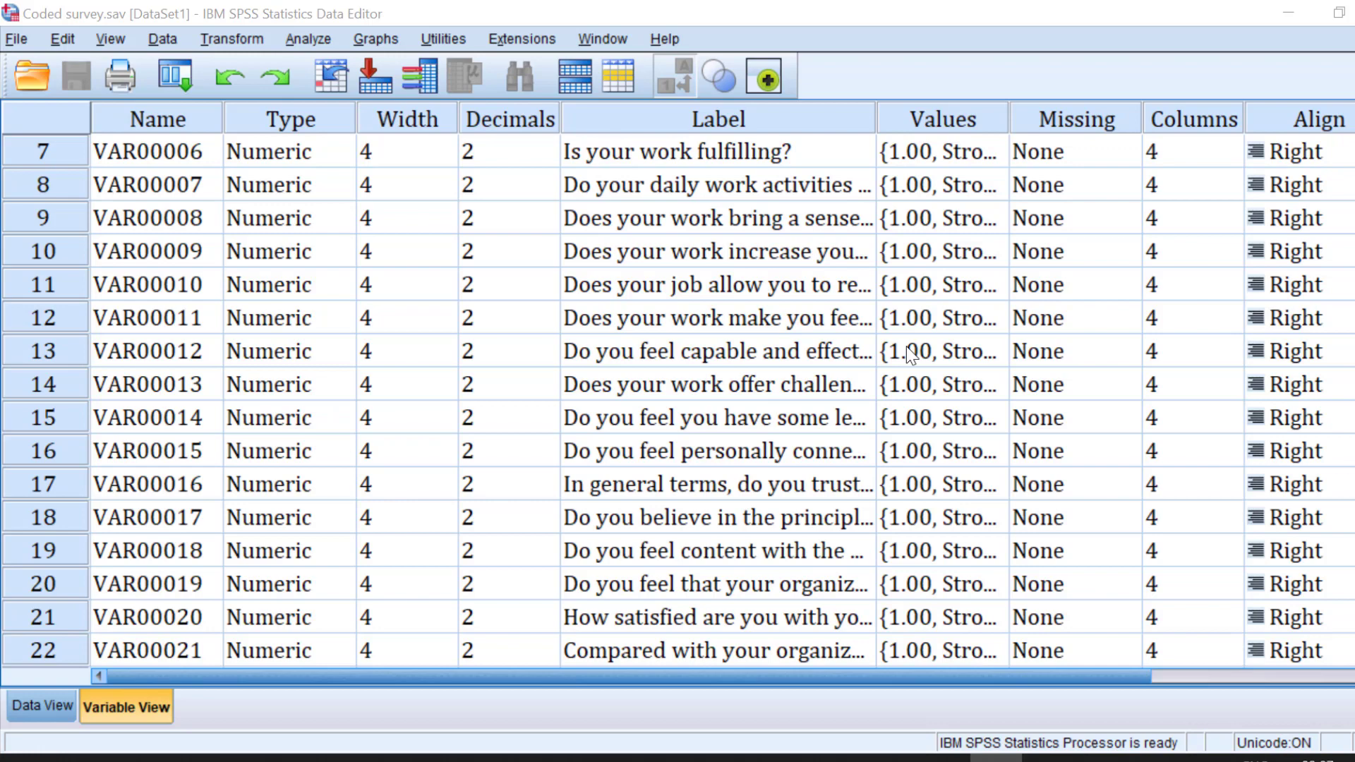
left_click(405, 759)
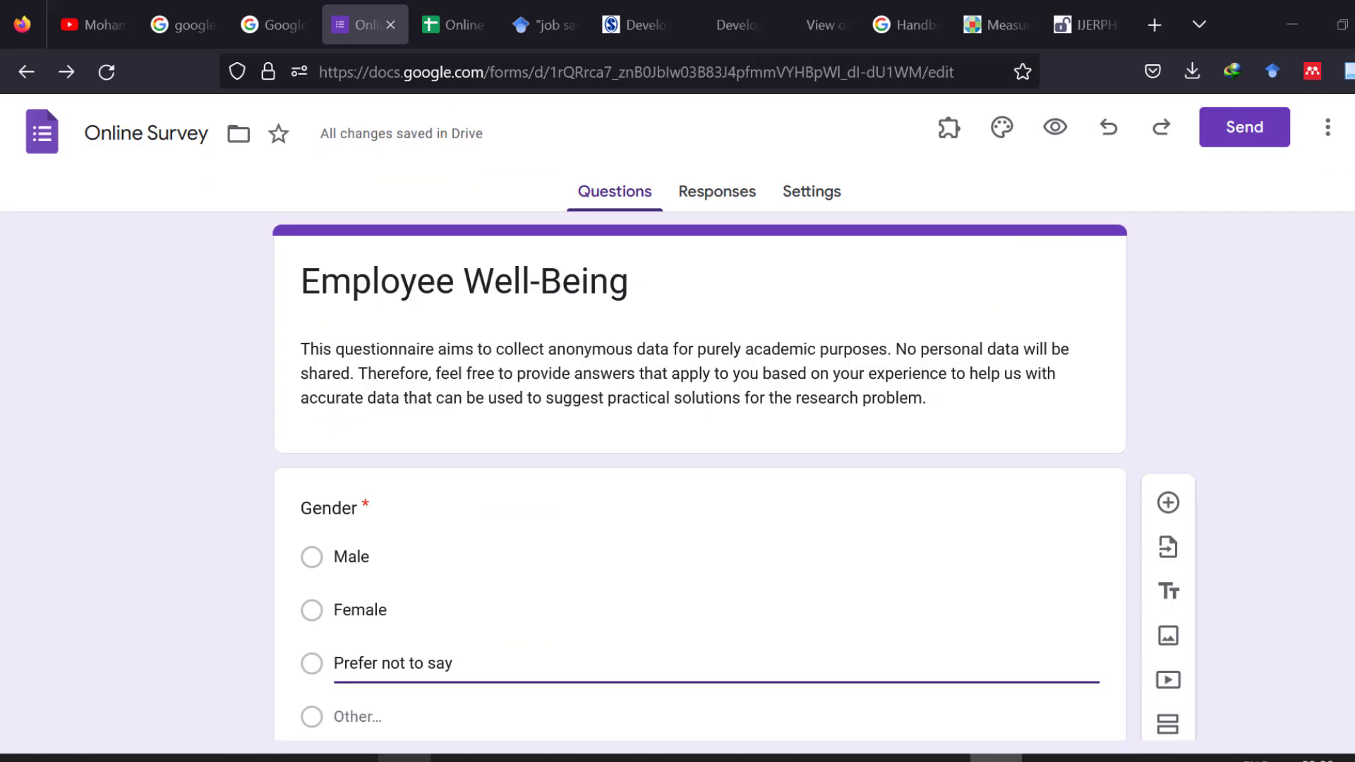
left_click(175, 19)
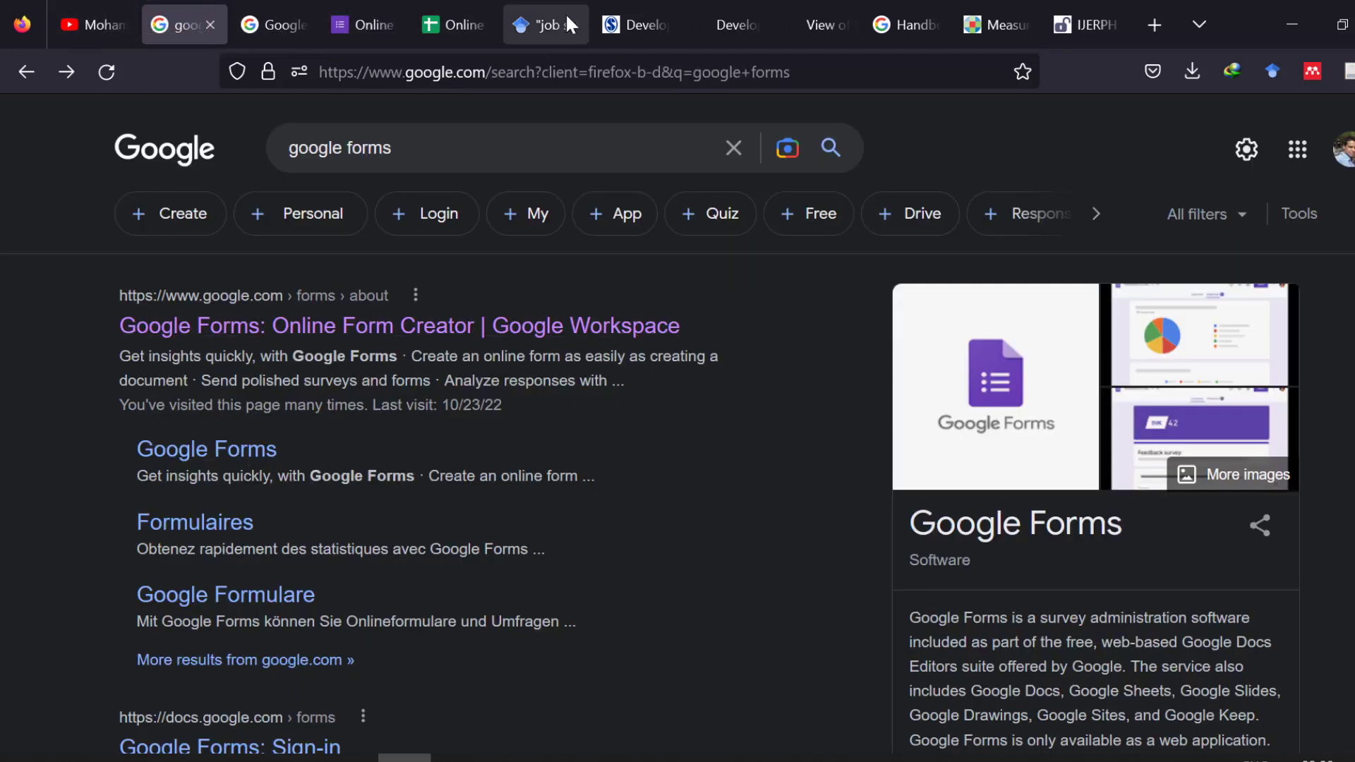
left_click(289, 25)
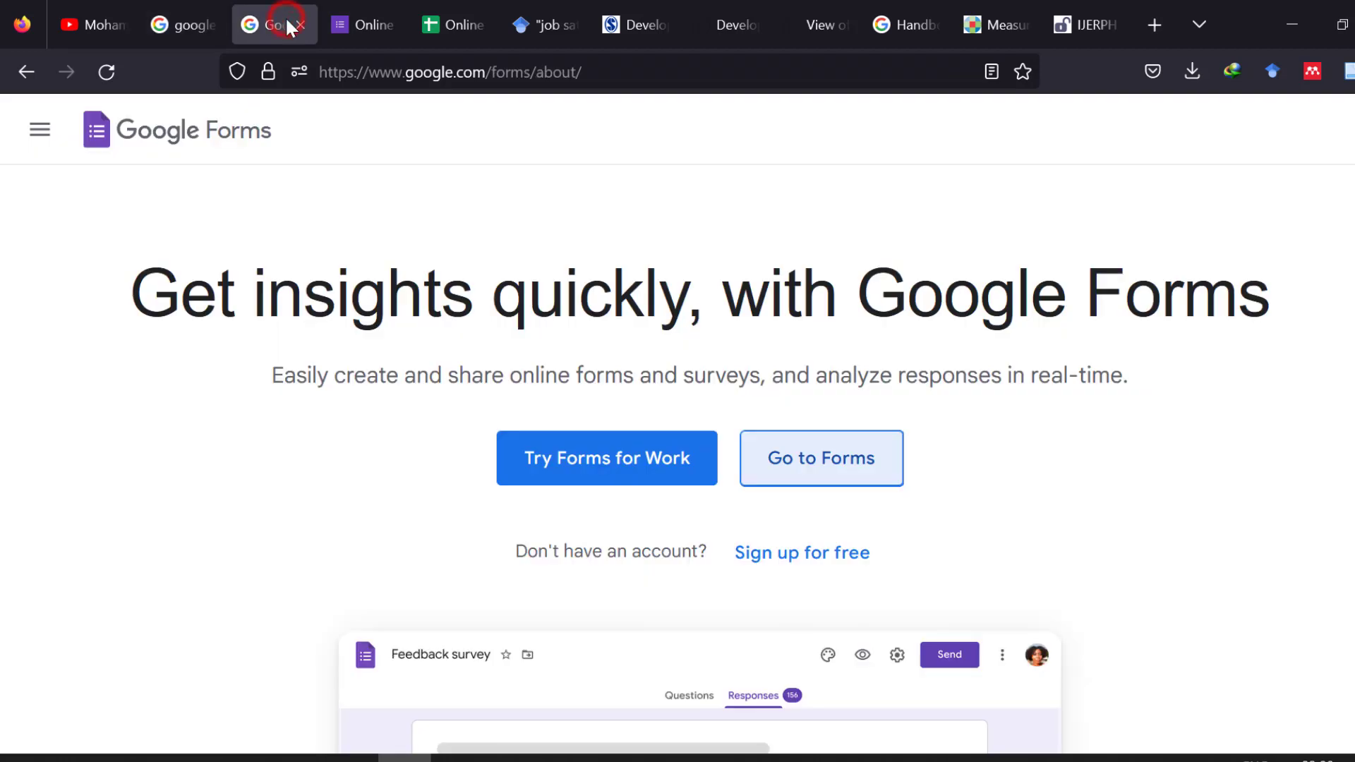
left_click(353, 19)
- Check the survey's response spreadsheet, then view the Scholar results for 'job satisfaction questionnaire'
left_click(457, 18)
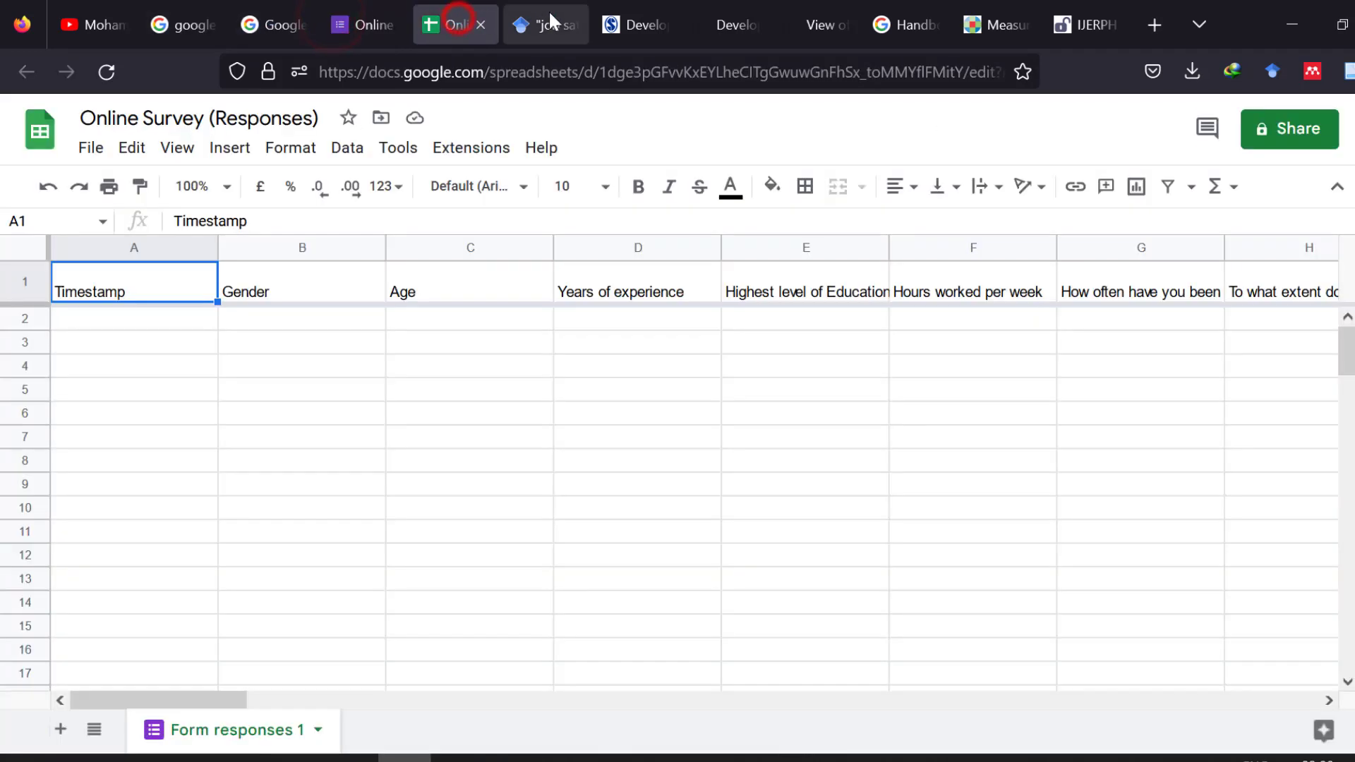
left_click(549, 15)
scroll(462, 147, "up", 4)
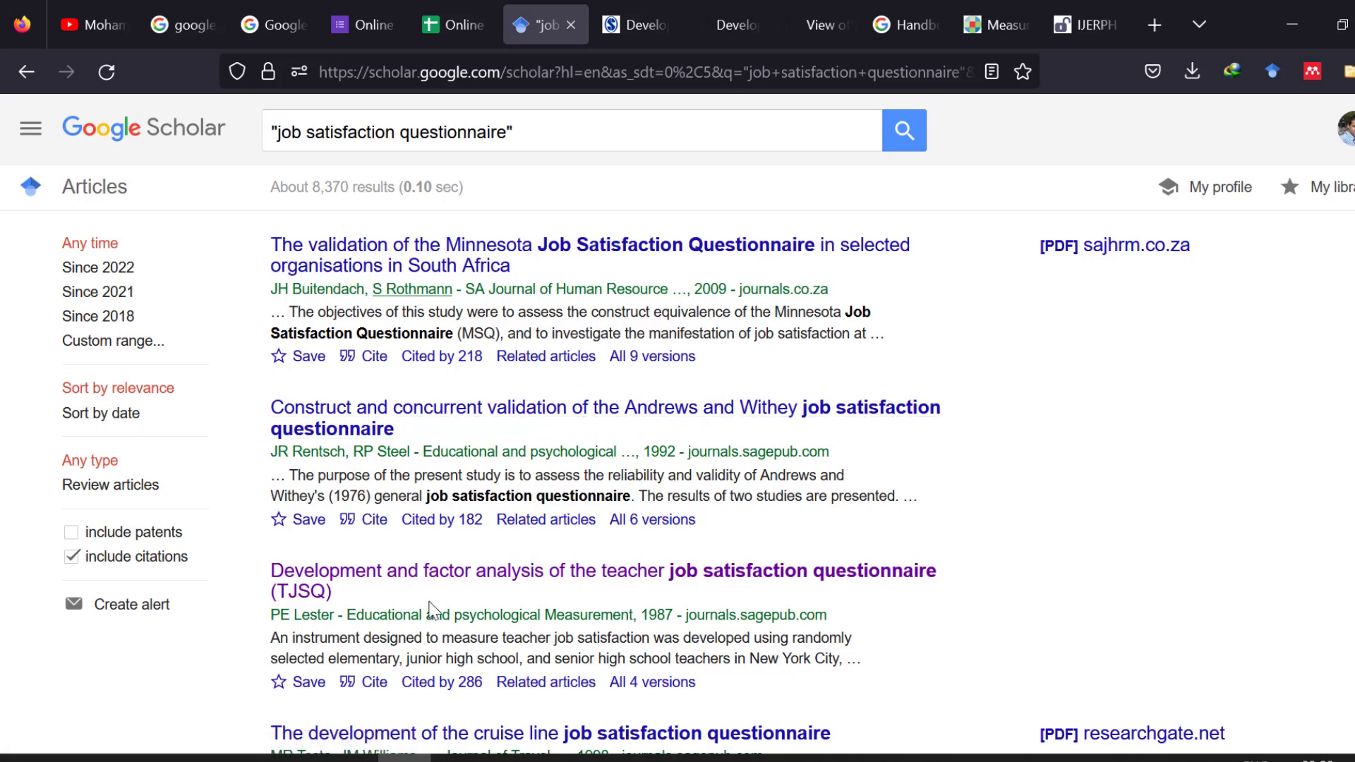
- Scroll the Scholar results and open the SAGE Journals page for the 1987 TJSQ article
scroll(642, 486, "down", 2)
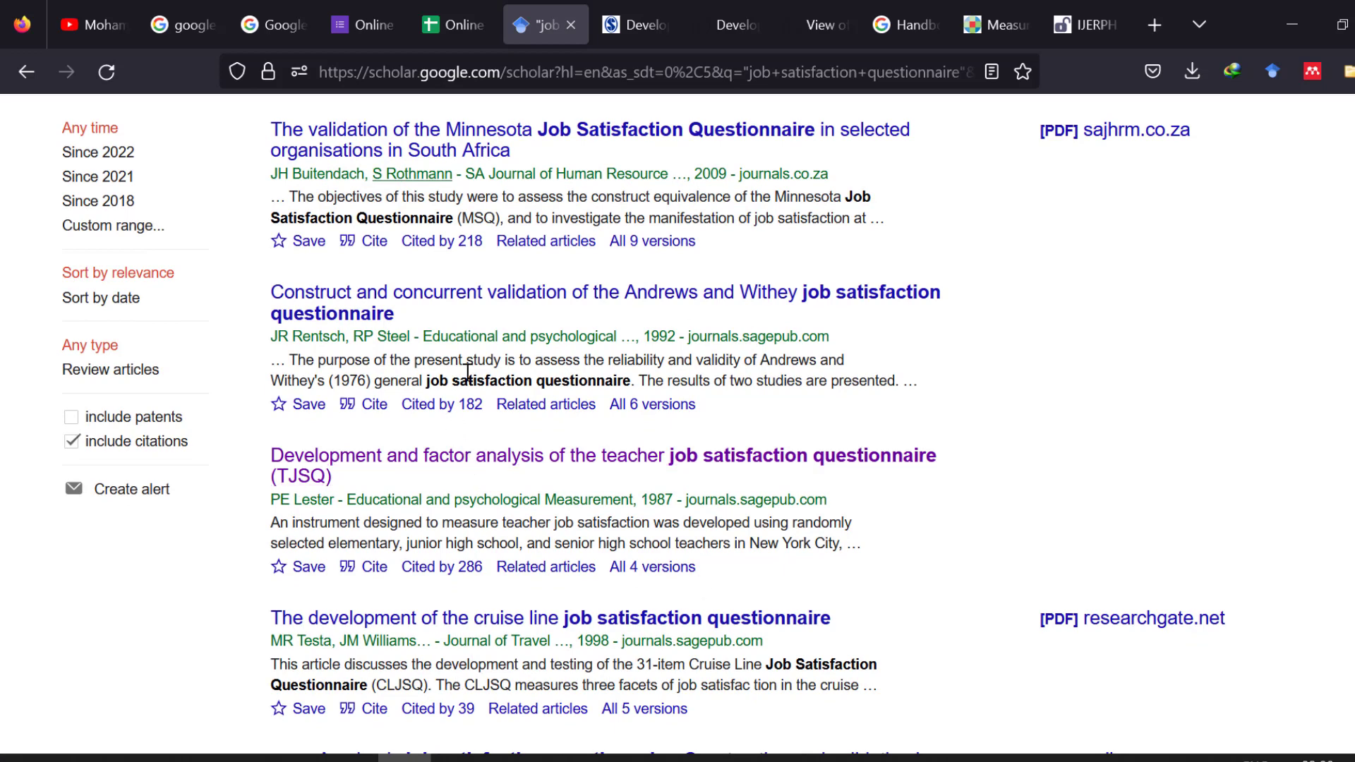
left_click(626, 24)
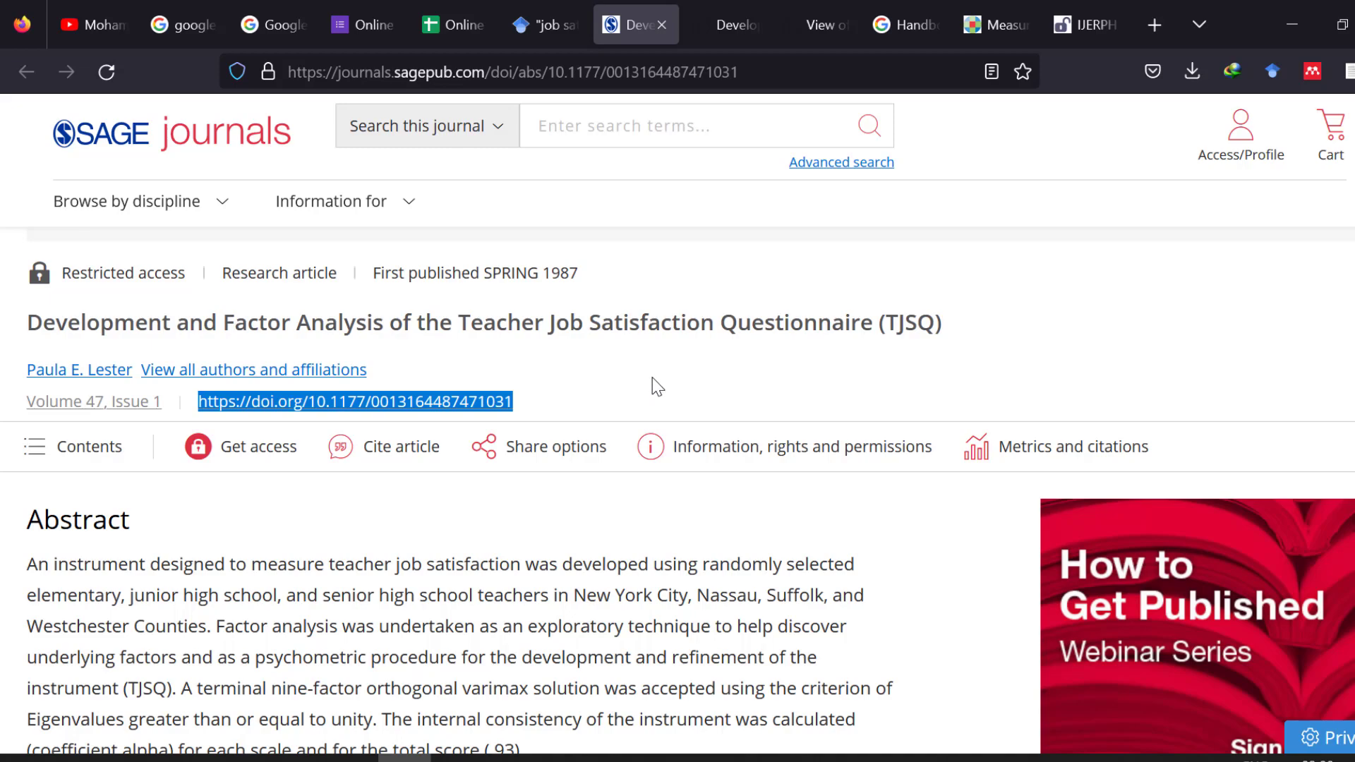
- Open lester1987.pdf in Foxit and read from the abstract down to Table 1's factor loadings
left_click(890, 758)
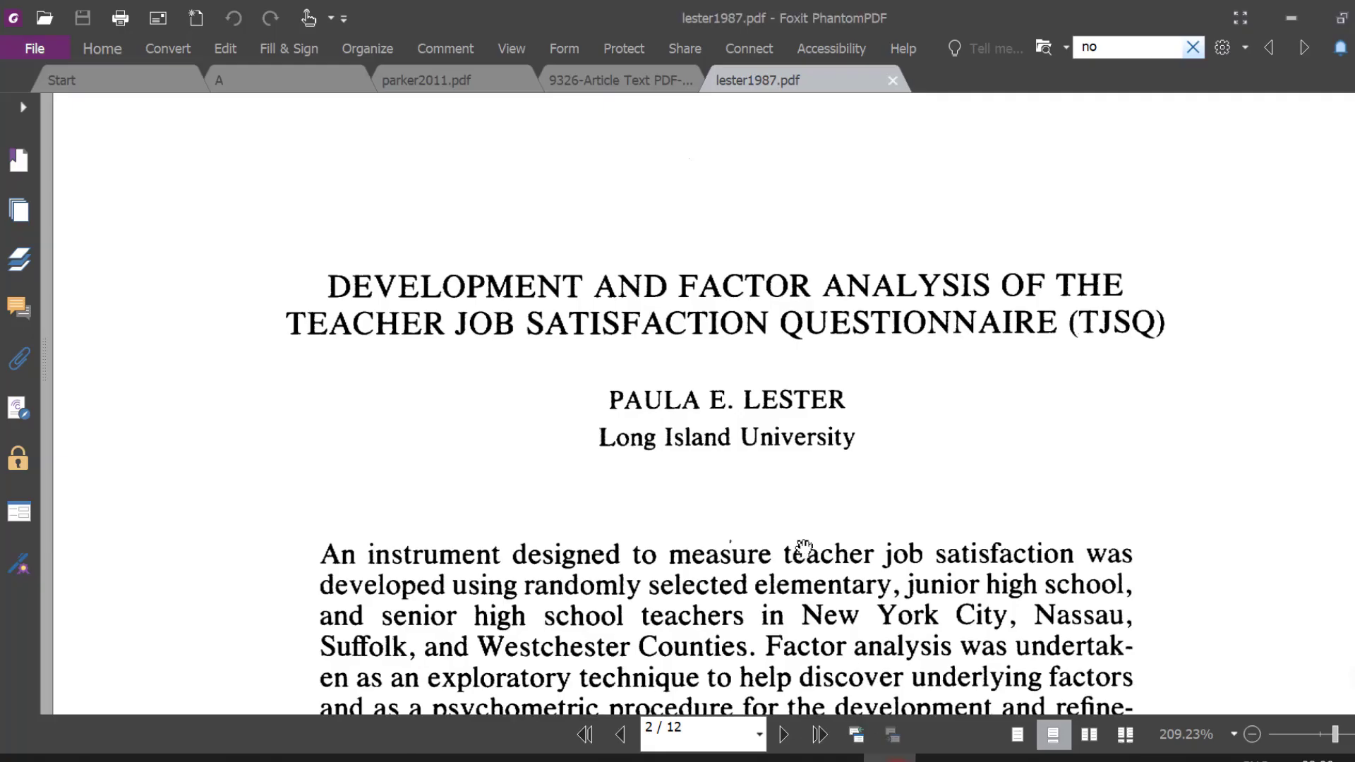
scroll(680, 362, "down", 2)
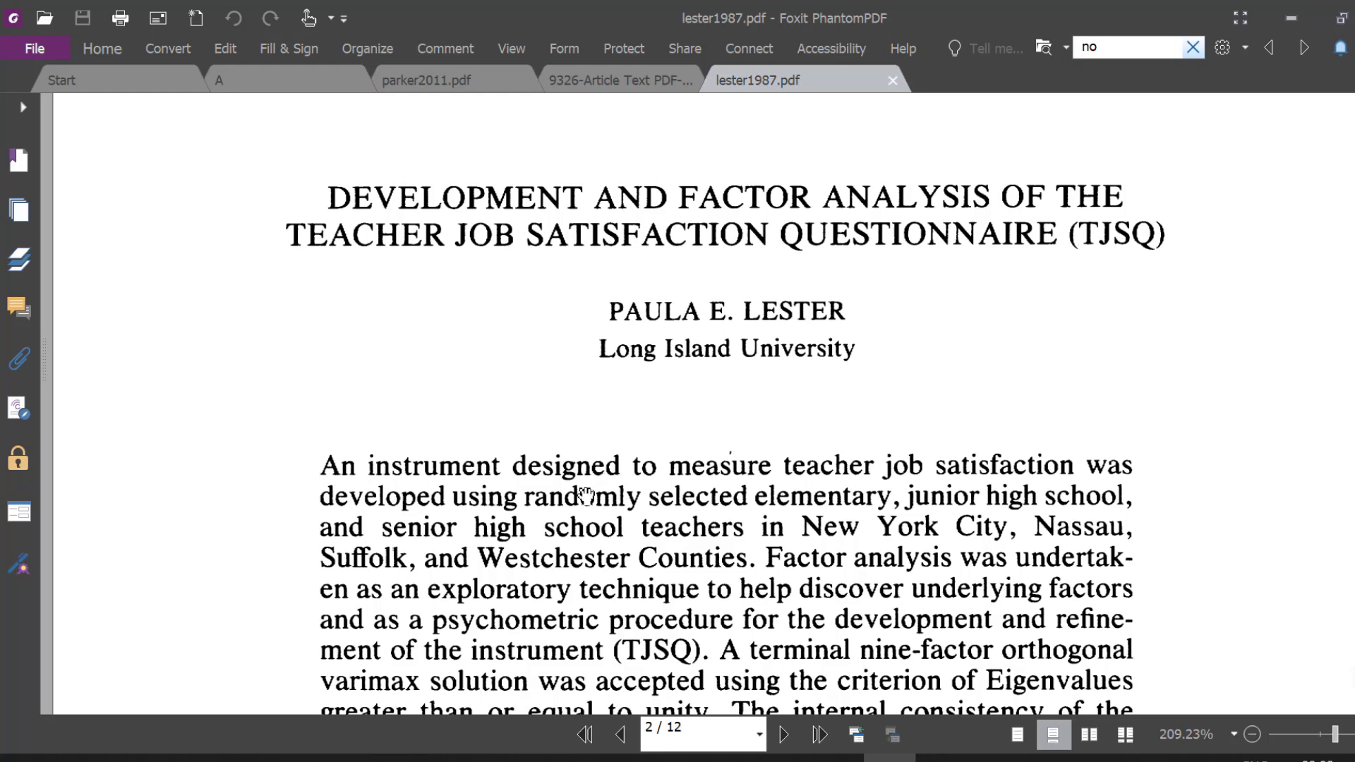
scroll(487, 480, "down", 2)
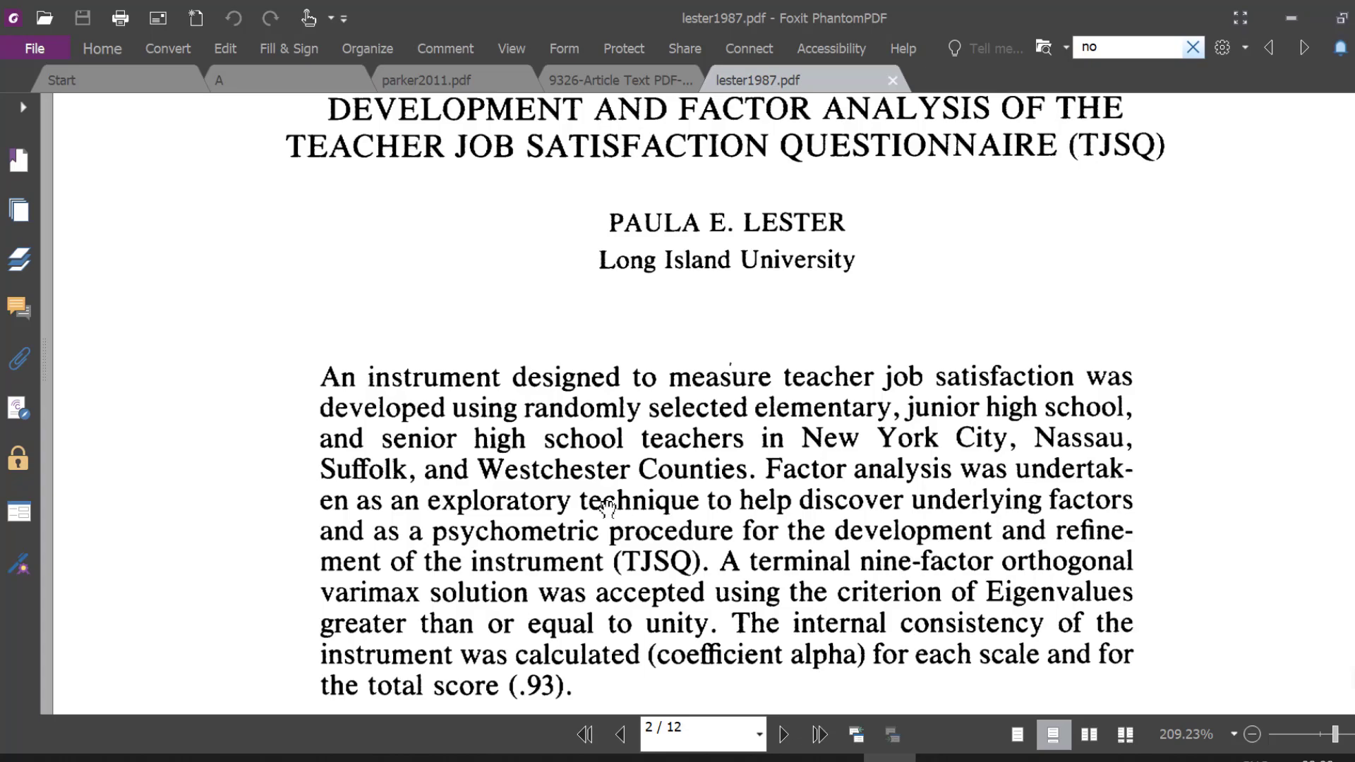
scroll(698, 538, "down", 6)
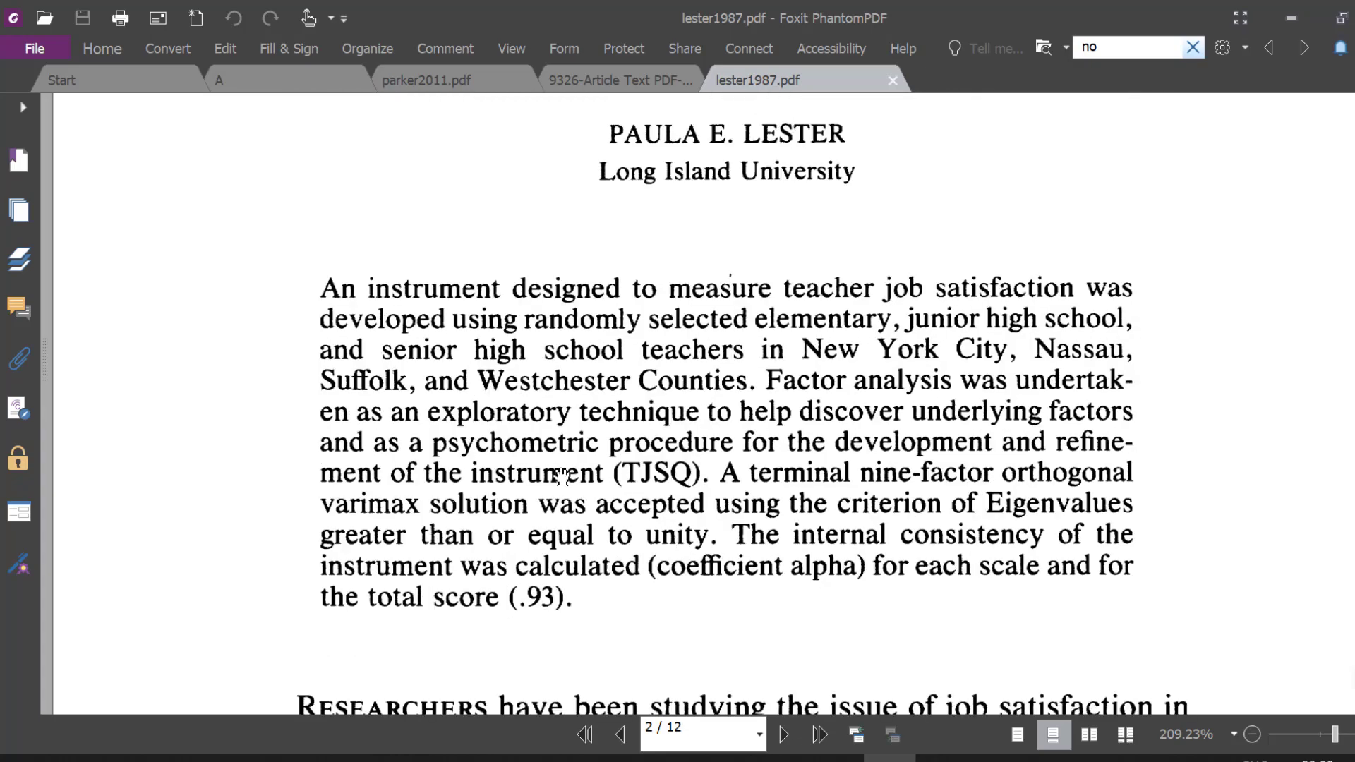
scroll(590, 459, "down", 13)
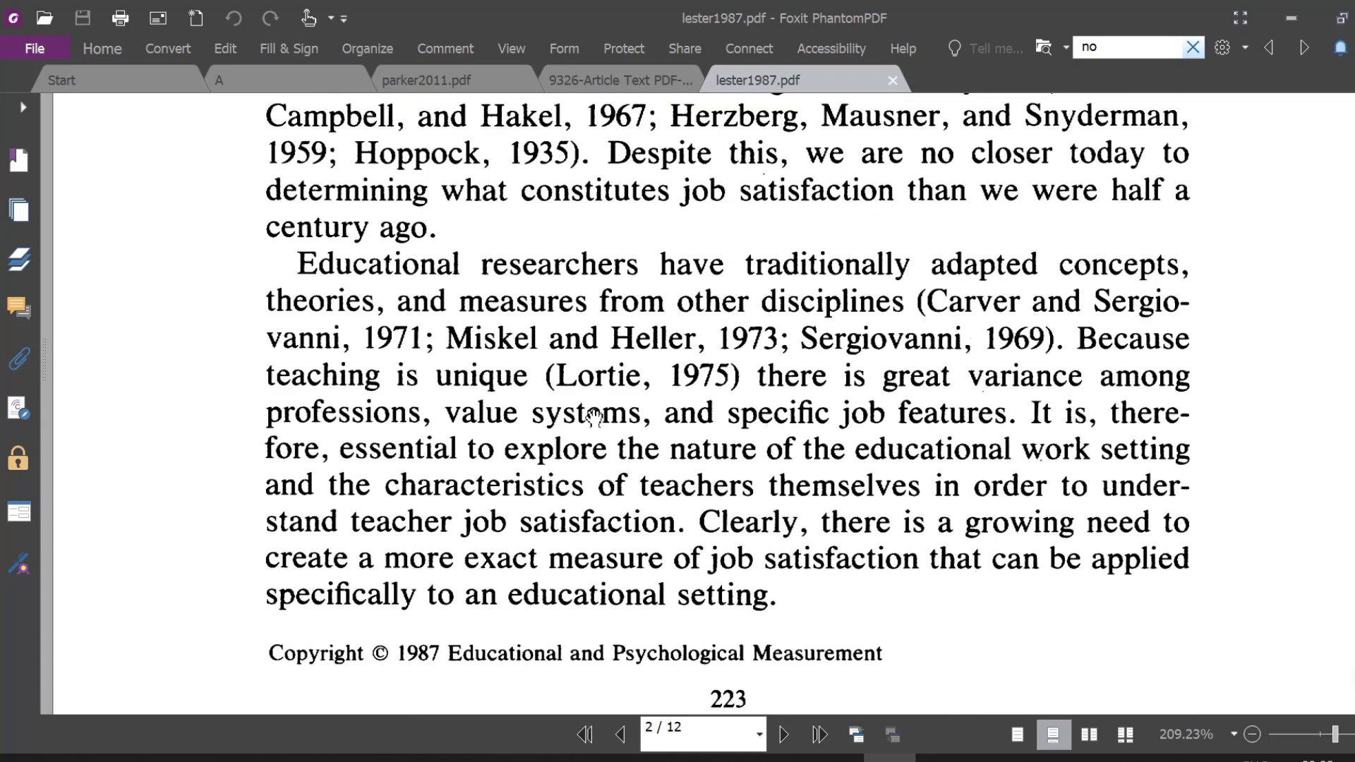
scroll(594, 417, "down", 20)
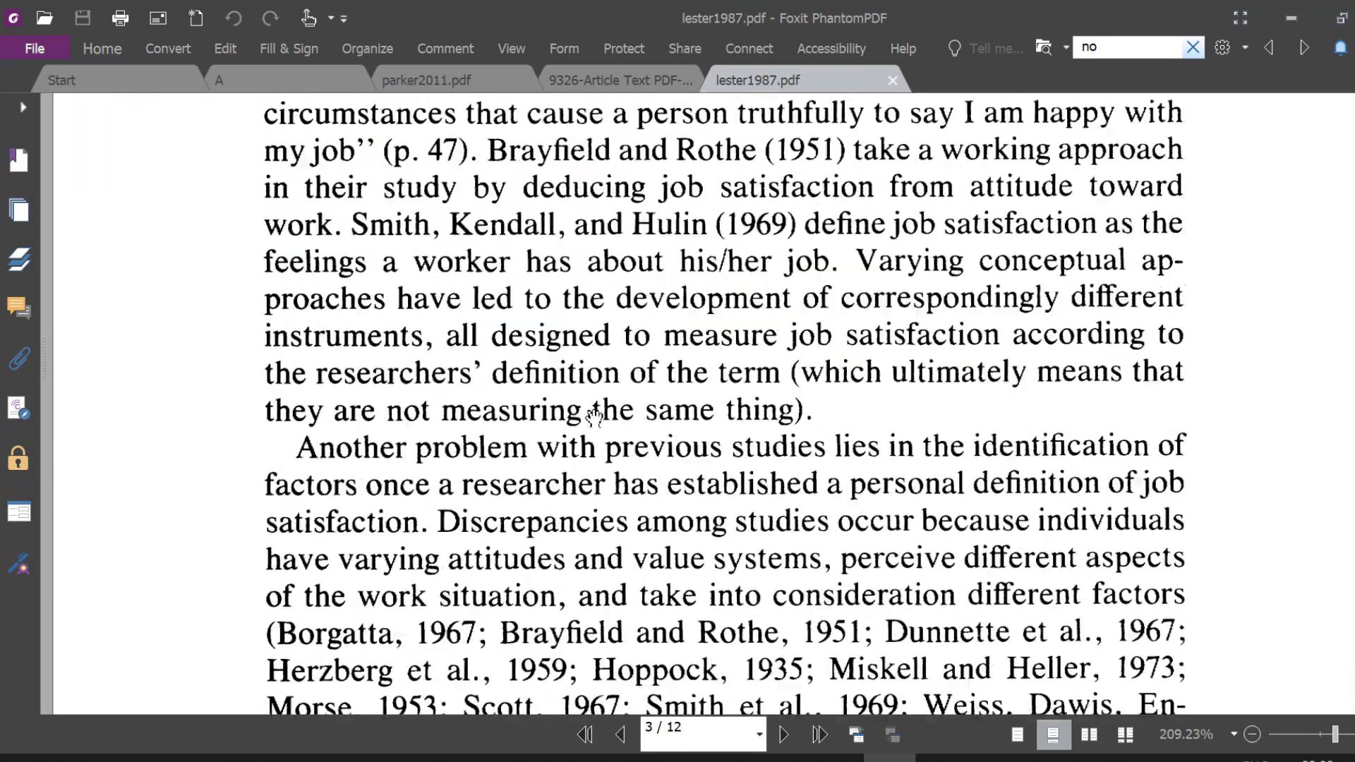
scroll(594, 418, "down", 20)
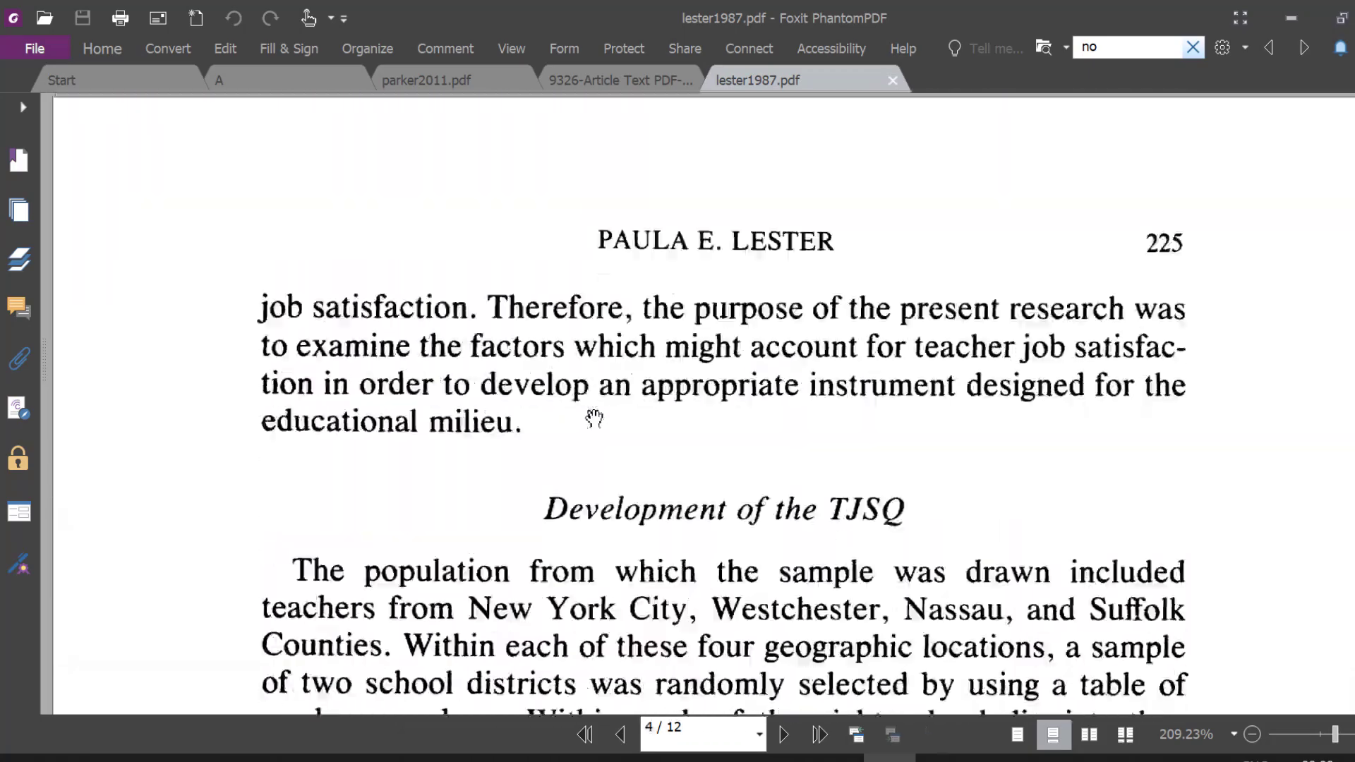
scroll(595, 418, "down", 20)
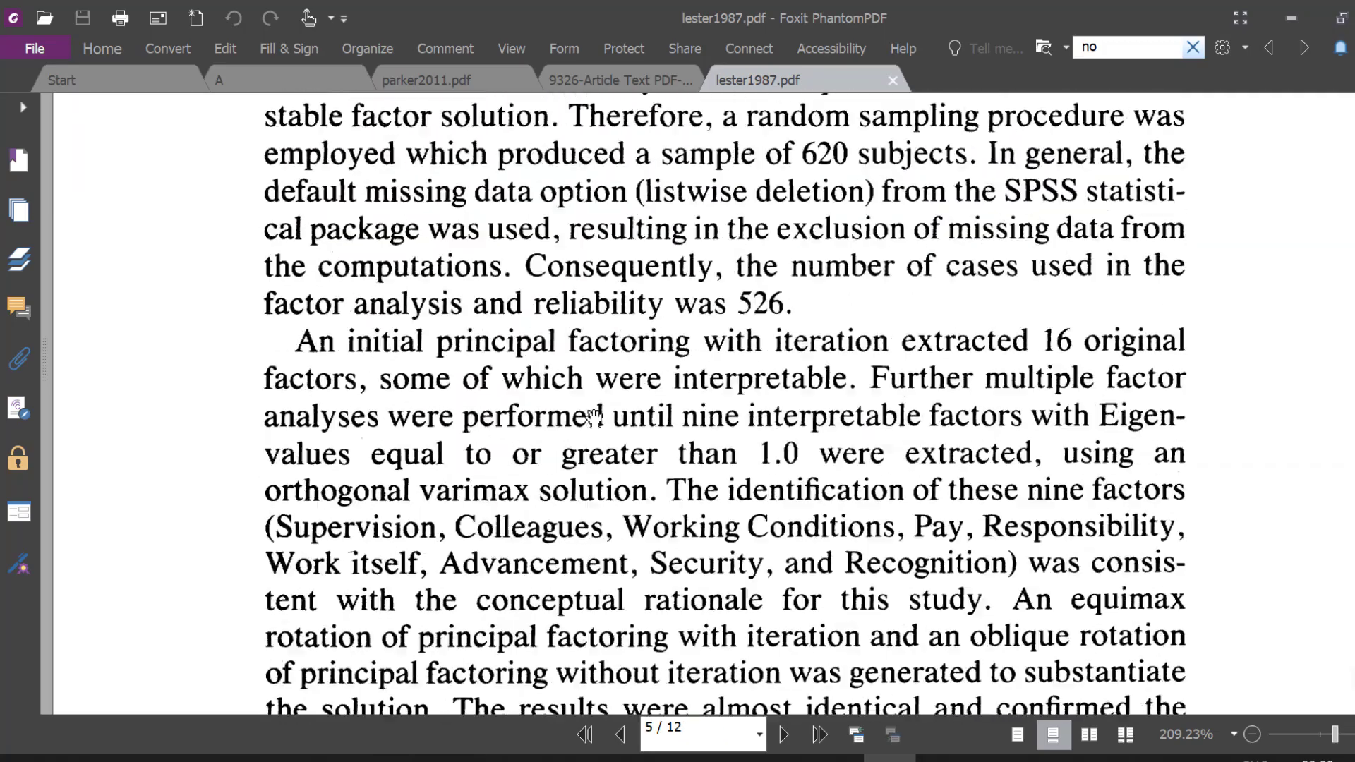
scroll(595, 418, "down", 17)
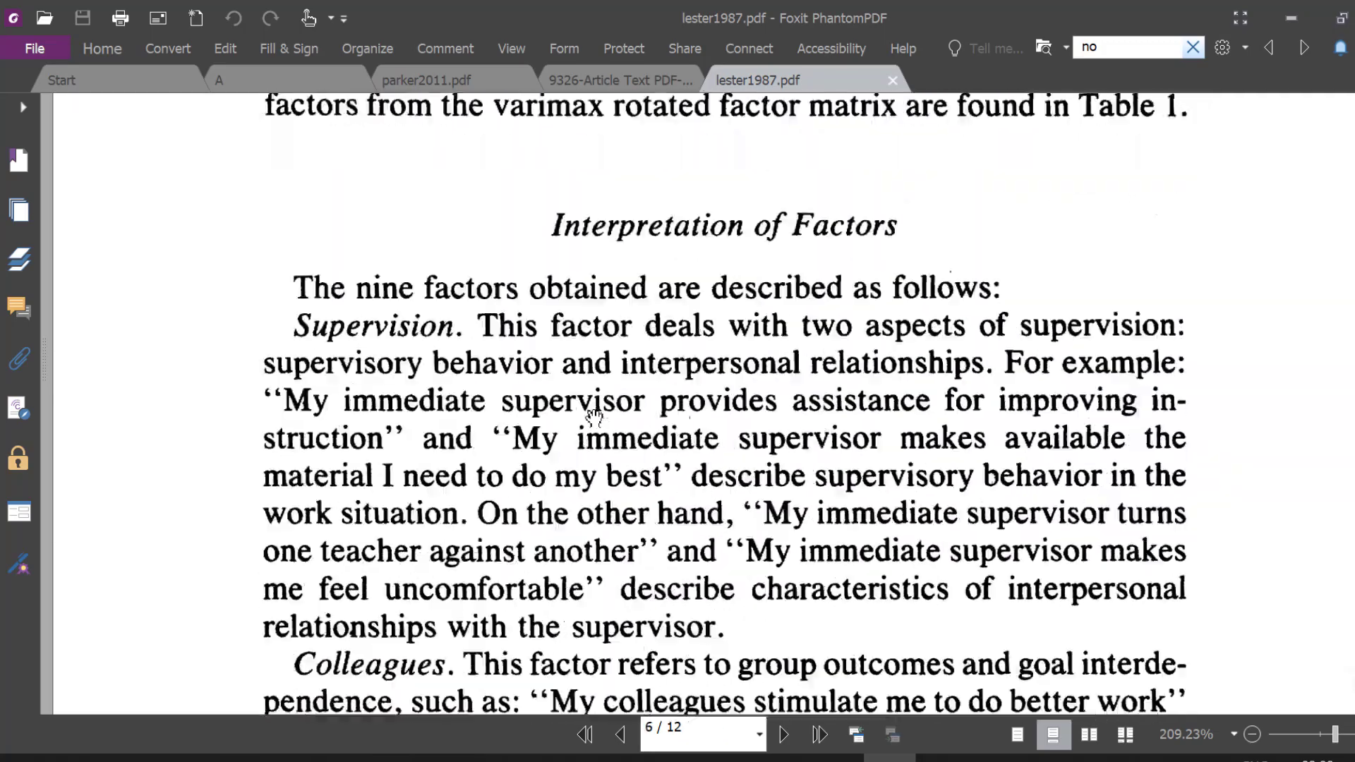
scroll(594, 418, "down", 12)
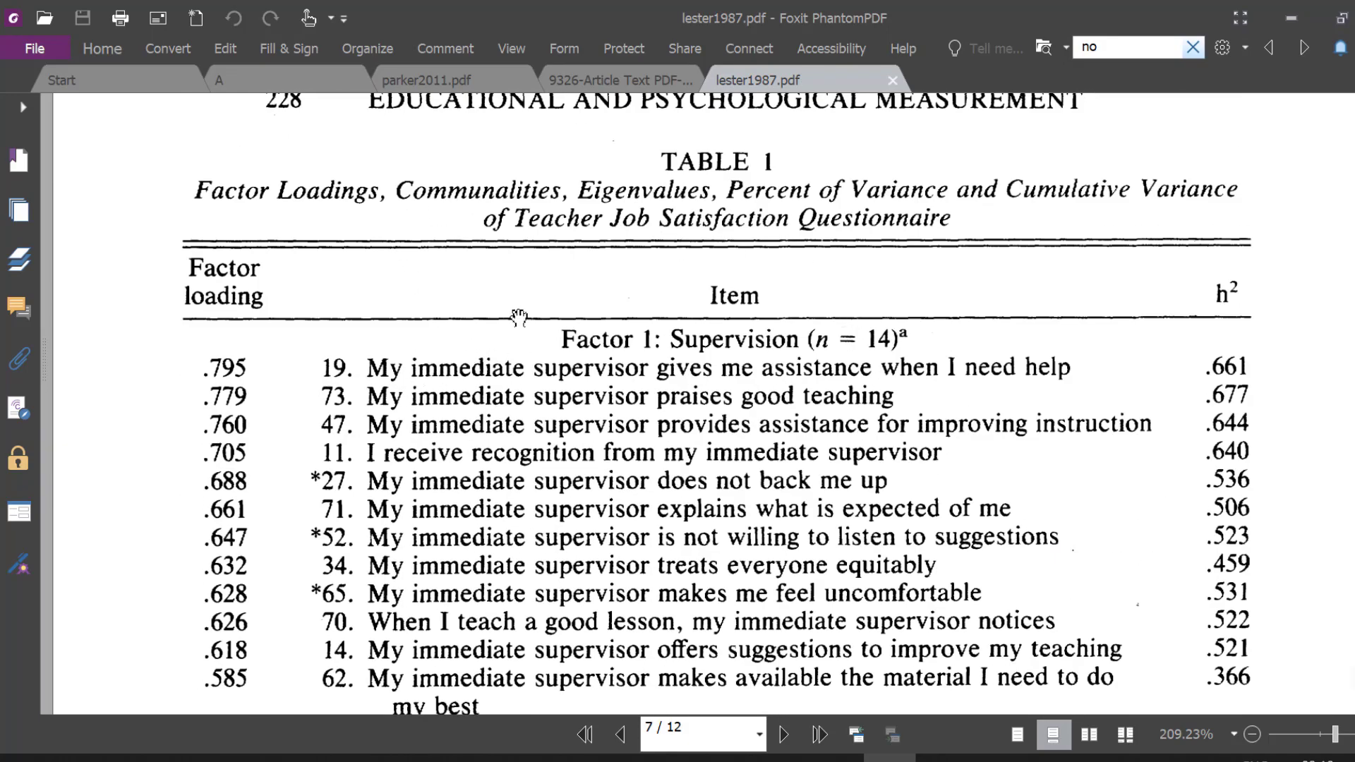
- Scroll through the 1987 paper from page 2 to Table 1's factor loadings on page 8
scroll(731, 240, "up", 3)
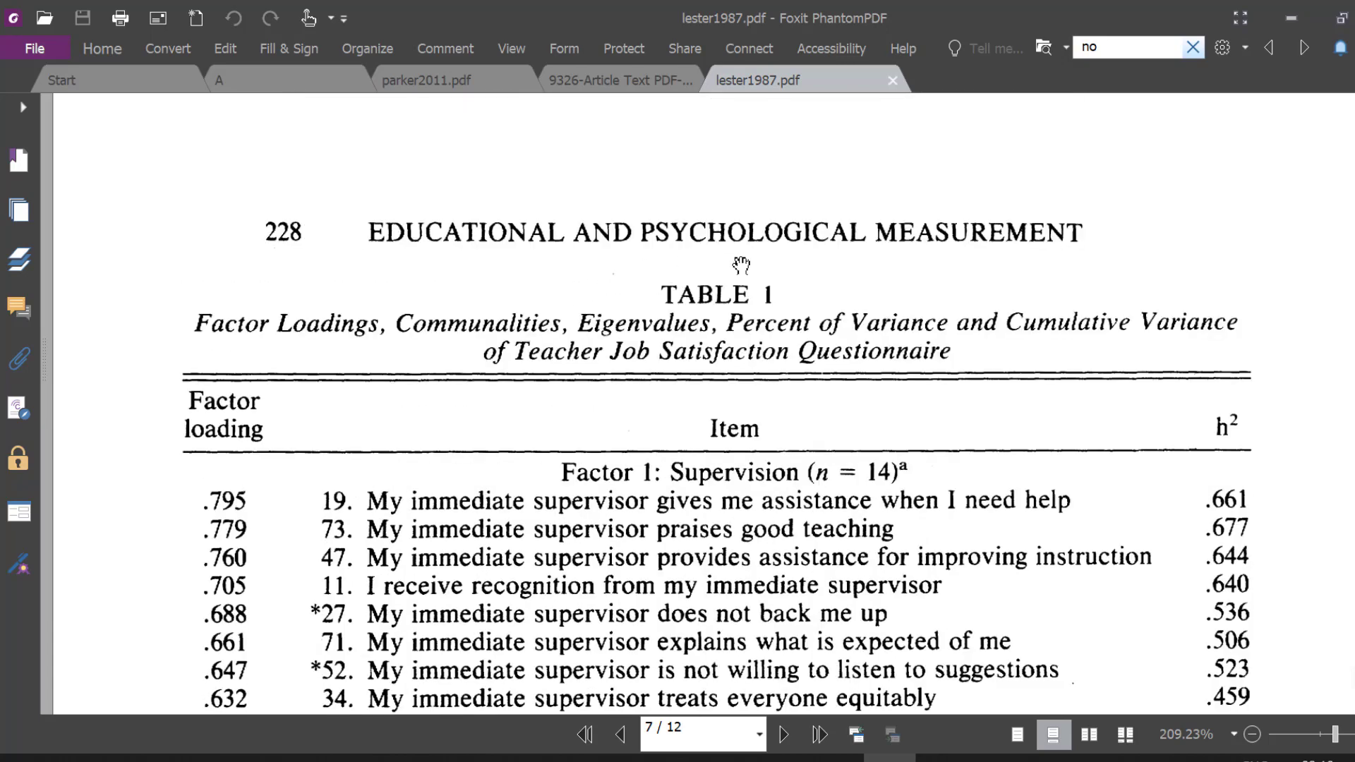
scroll(605, 439, "down", 2)
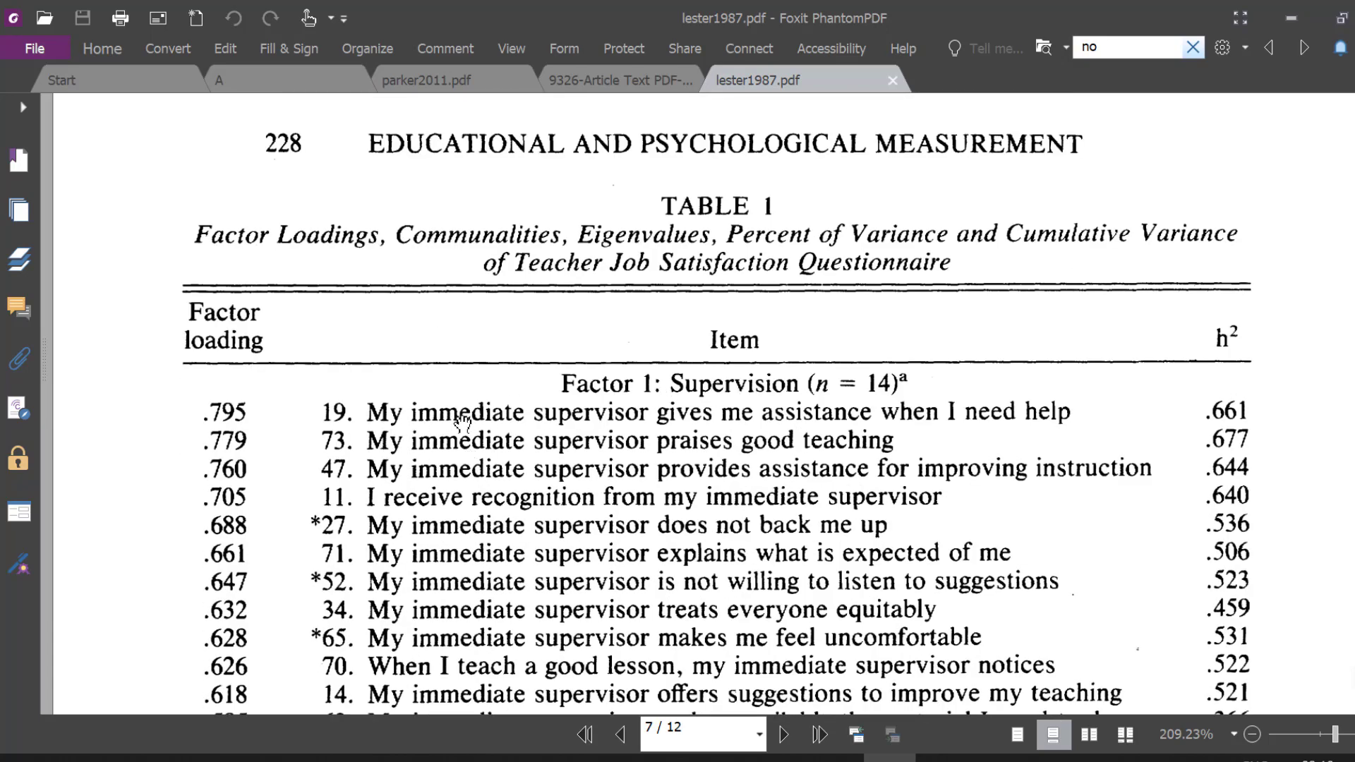
scroll(477, 428, "down", 2)
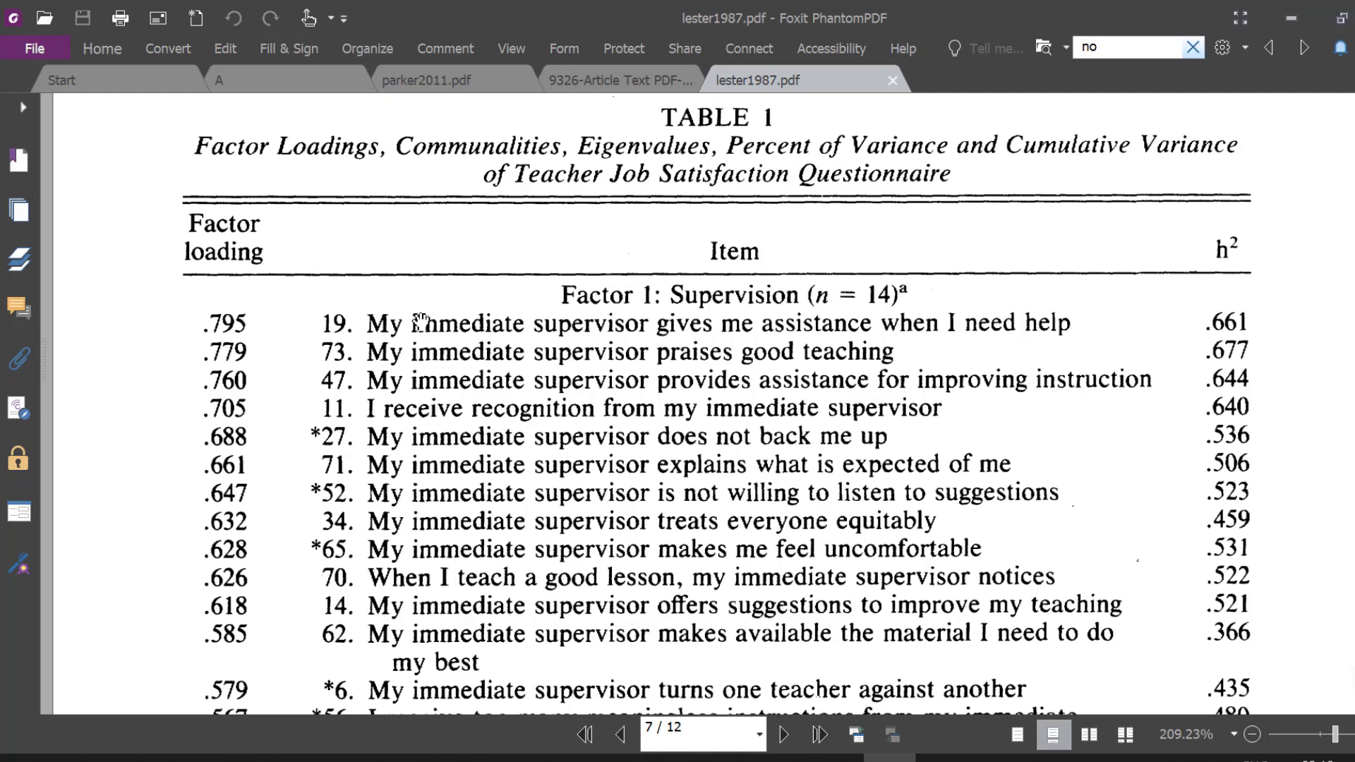
scroll(591, 391, "down", 1)
scroll(577, 401, "down", 1)
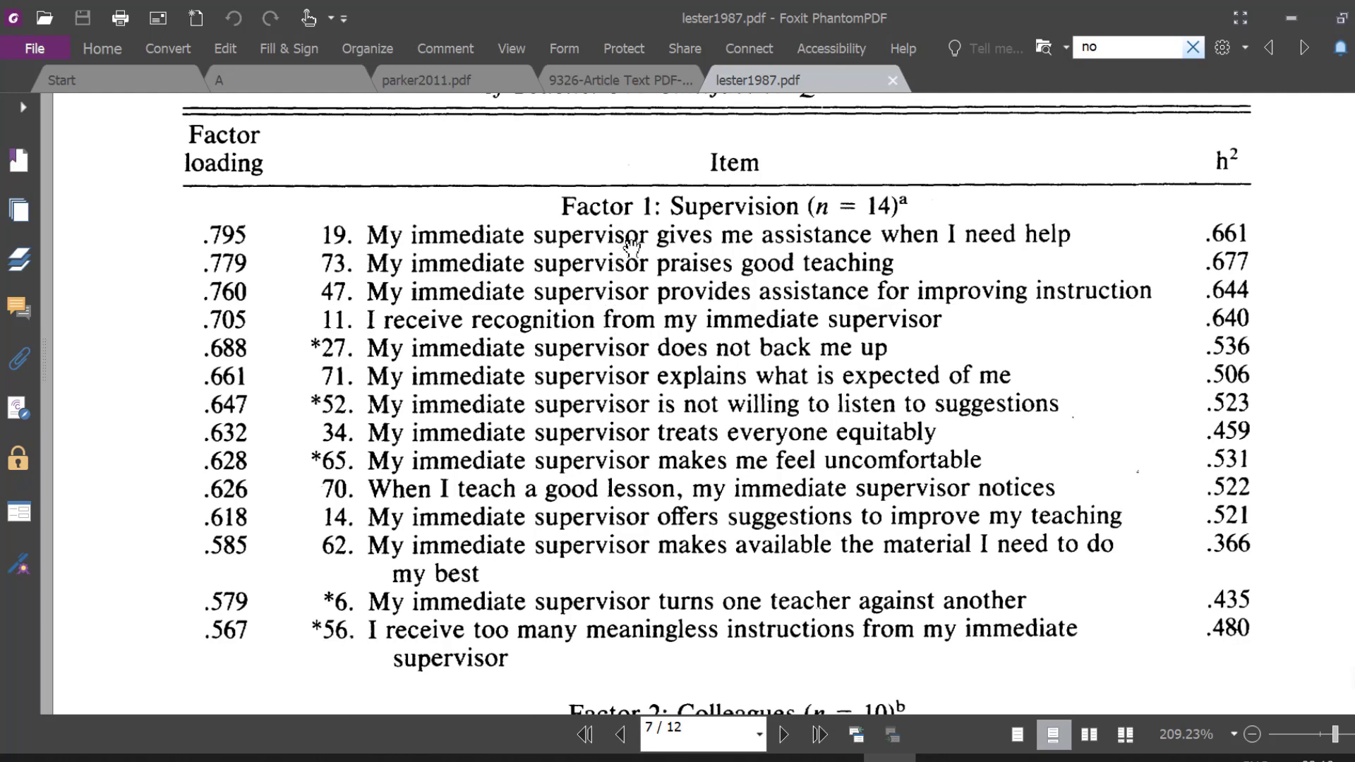
scroll(742, 528, "down", 2)
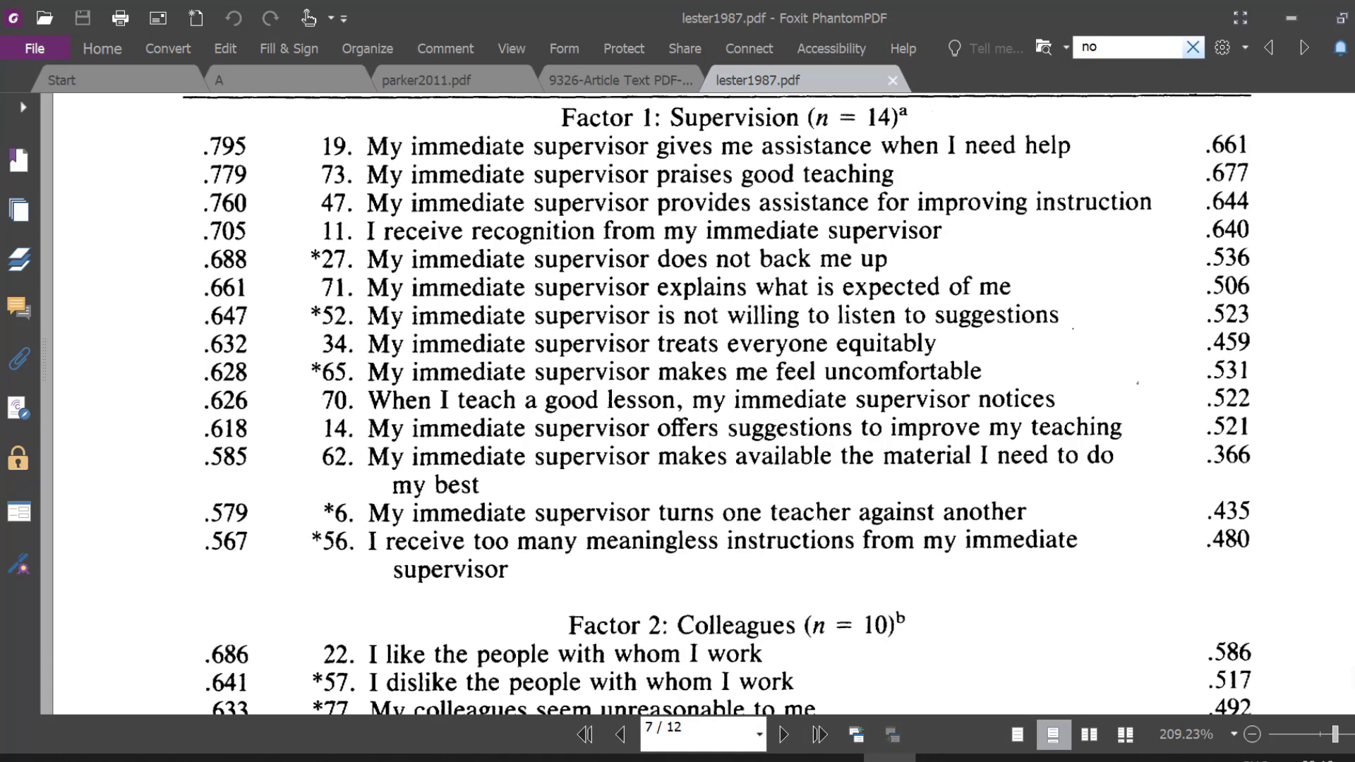
scroll(706, 402, "up", 20)
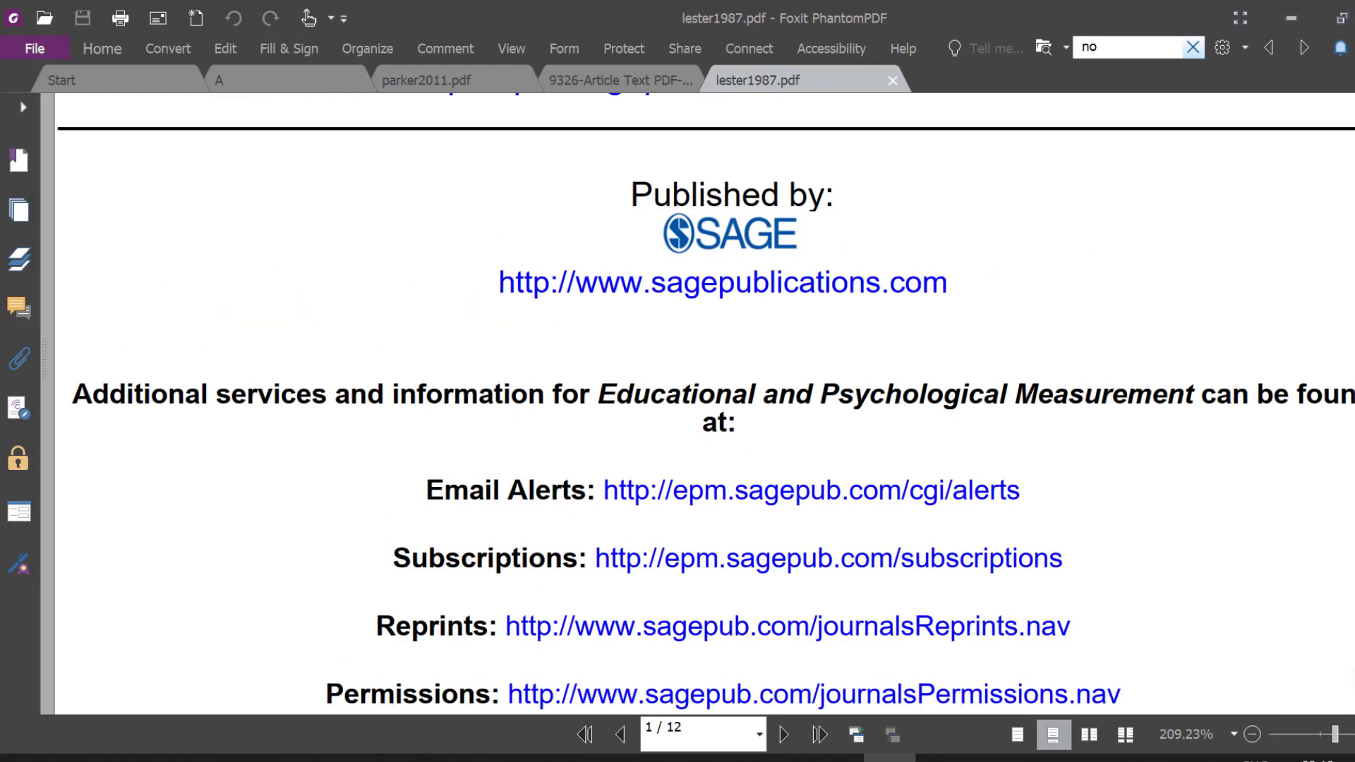
scroll(1178, 274, "down", 15)
scroll(1178, 273, "up", 7)
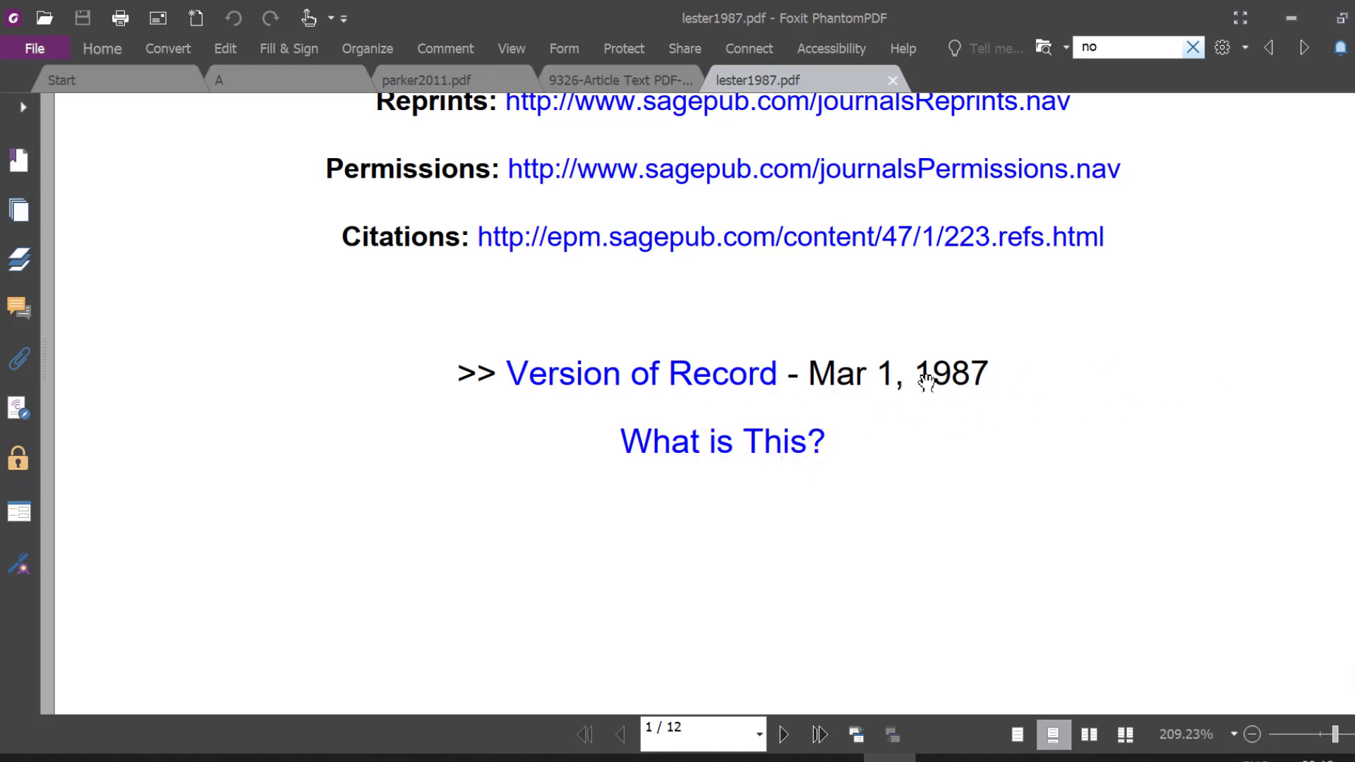
scroll(941, 422, "down", 2)
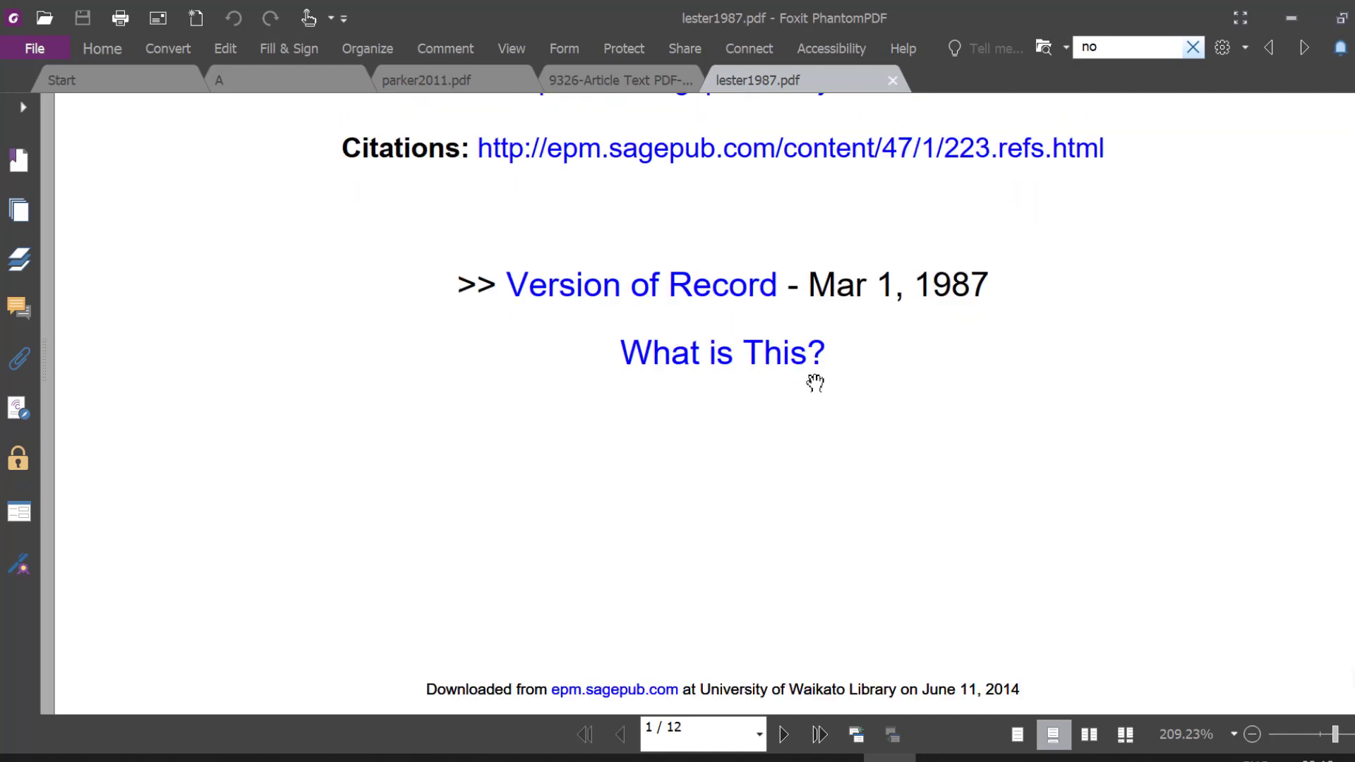
scroll(796, 559, "down", 15)
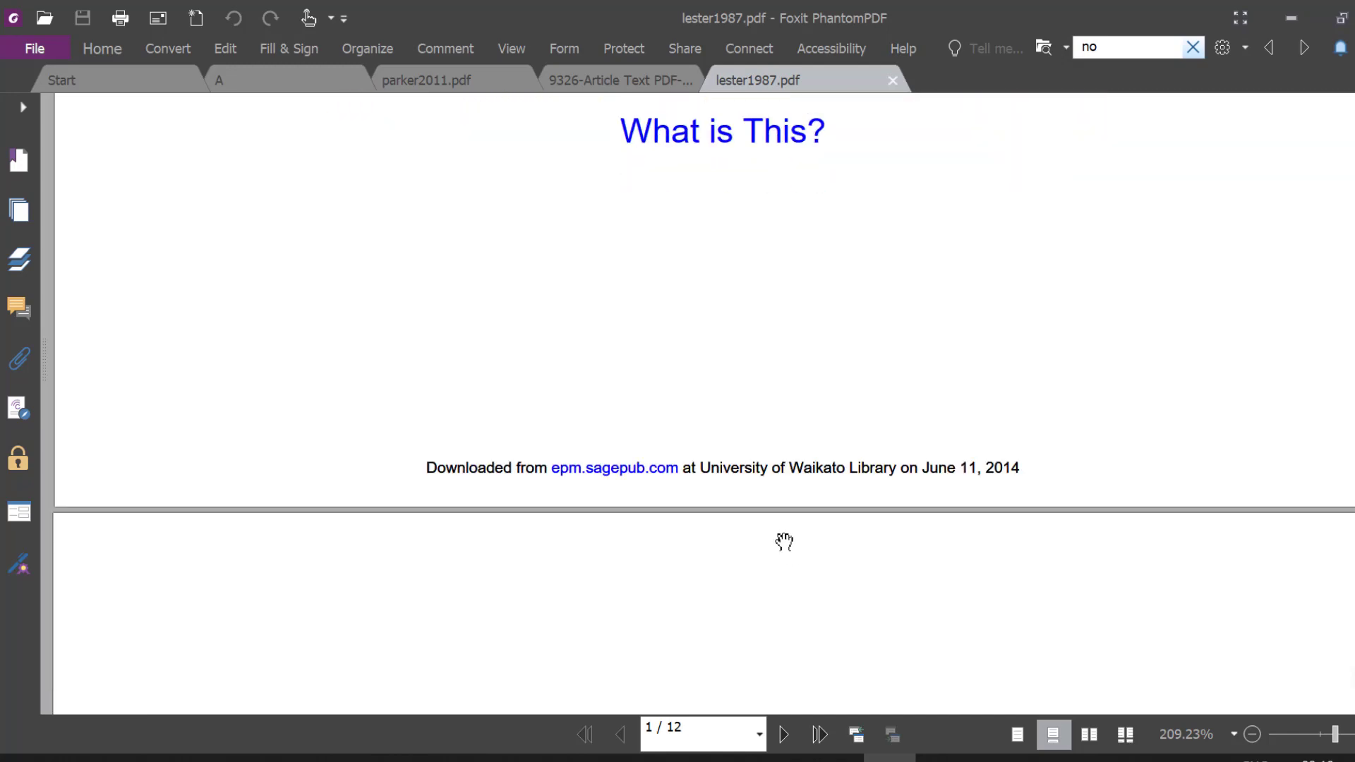
scroll(786, 448, "down", 20)
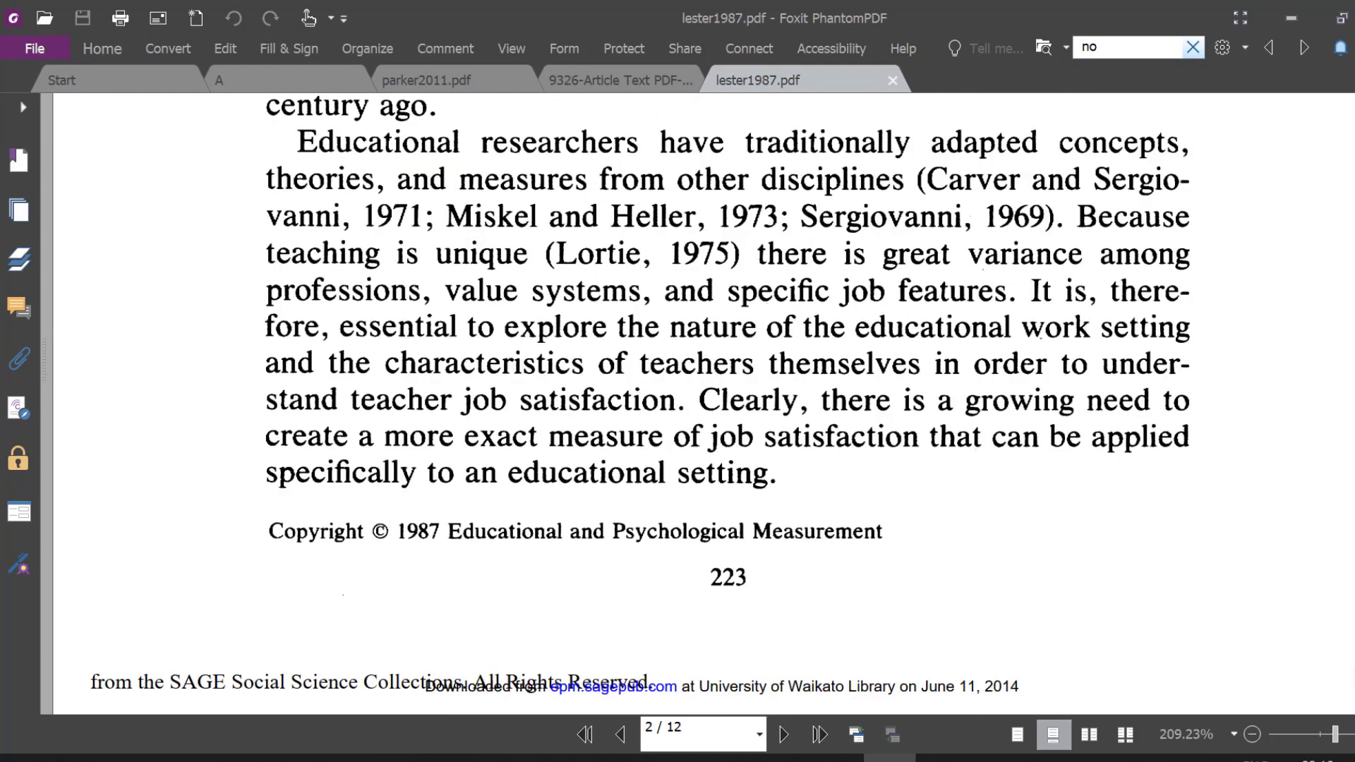
scroll(727, 402, "down", 20)
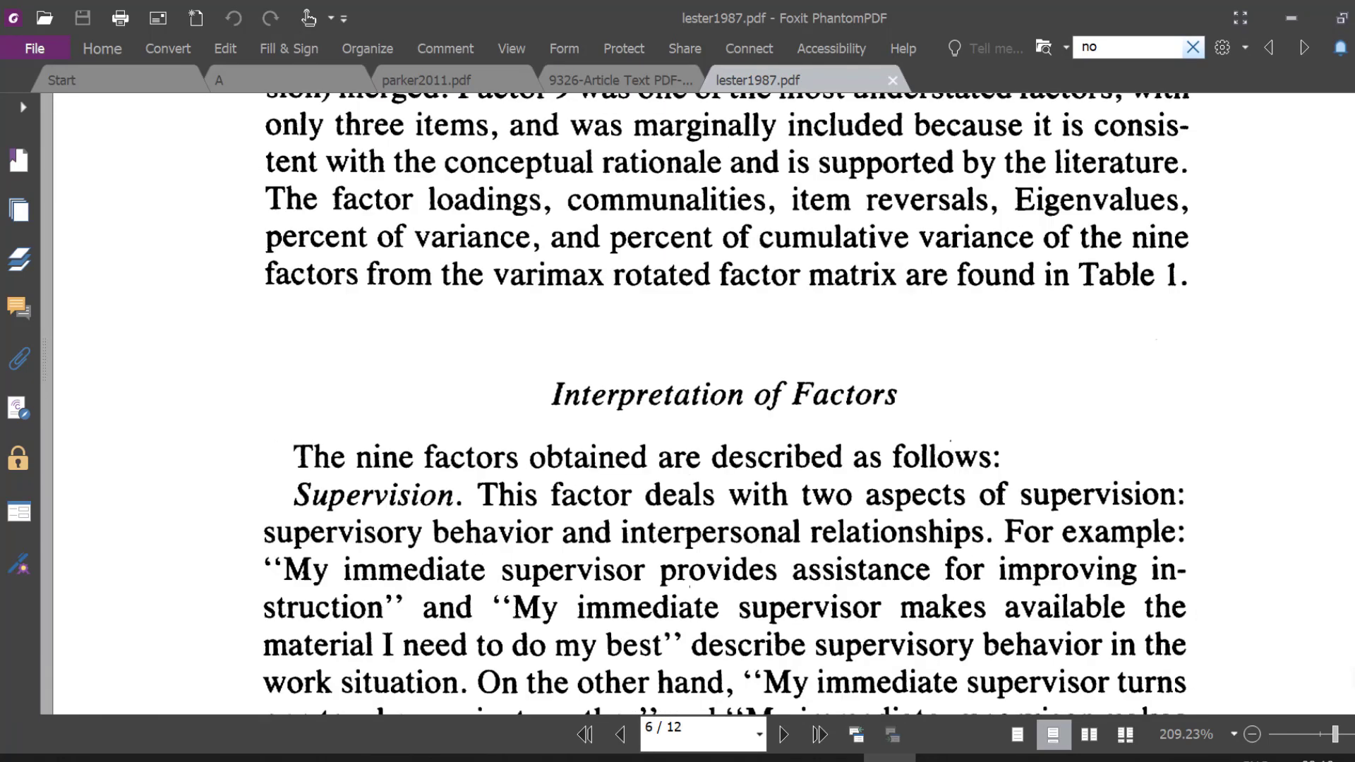
scroll(727, 403, "down", 20)
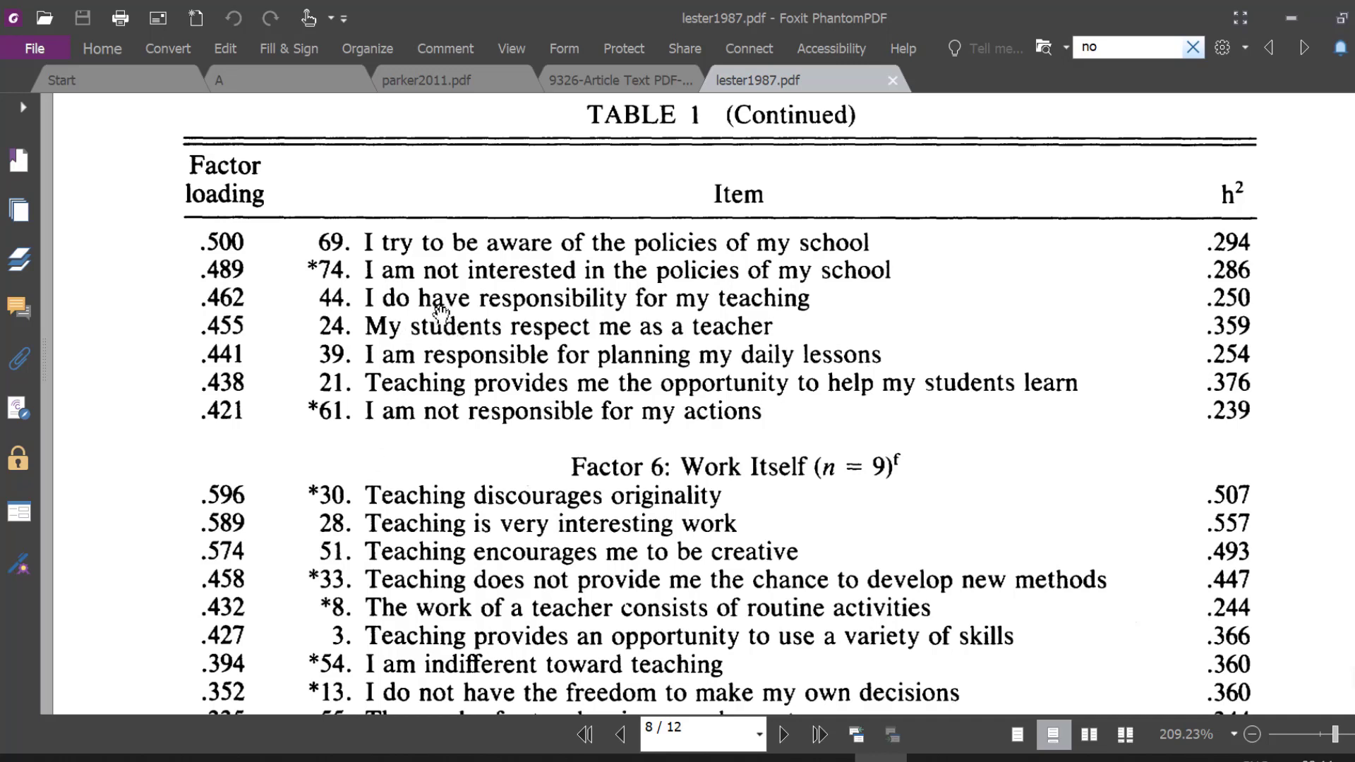
- Bring up 'Deployment compromises health and well.docx' at its questionnaire introduction and background questions
left_click(669, 759)
scroll(694, 549, "up", 15)
scroll(695, 549, "up", 10)
scroll(693, 548, "down", 4)
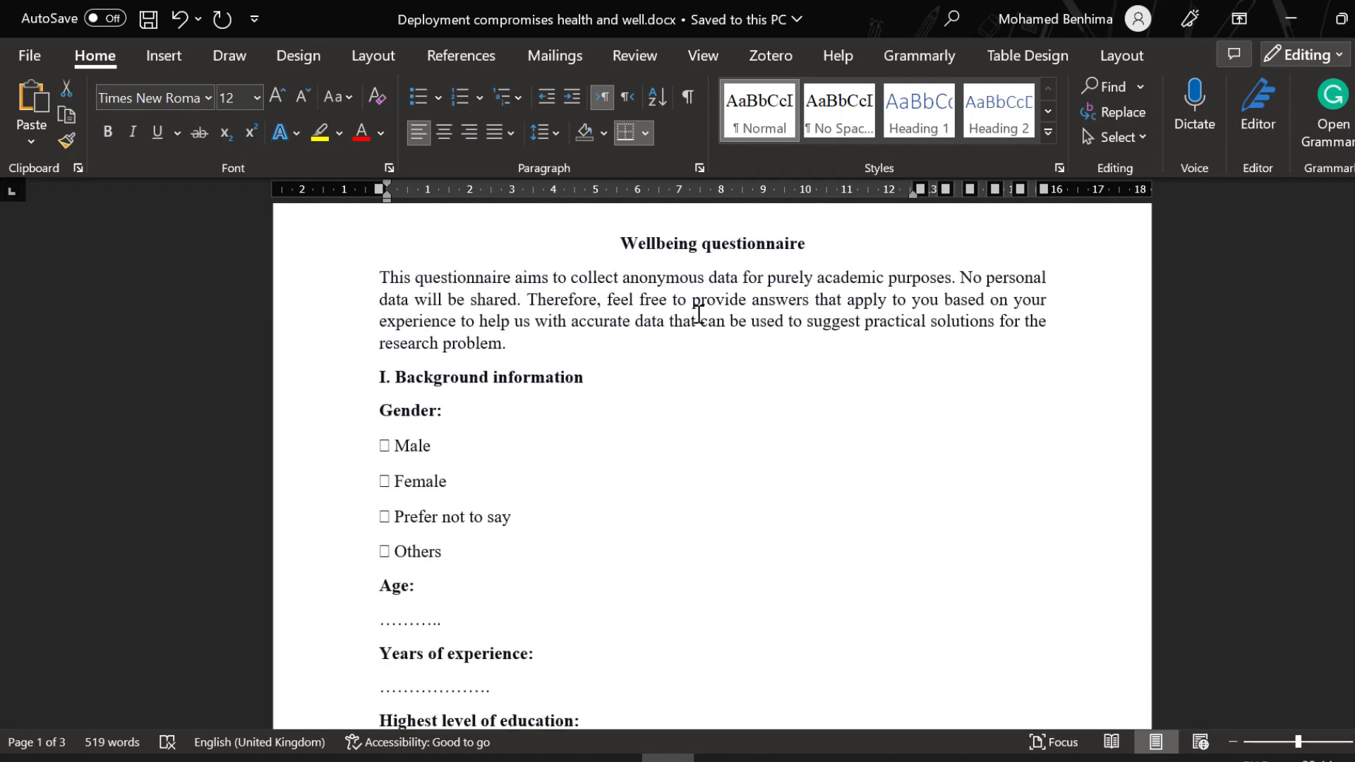
- Highlight the intro's anonymity and purpose sentences and scroll through the background questions
left_click_drag(379, 292, 501, 344)
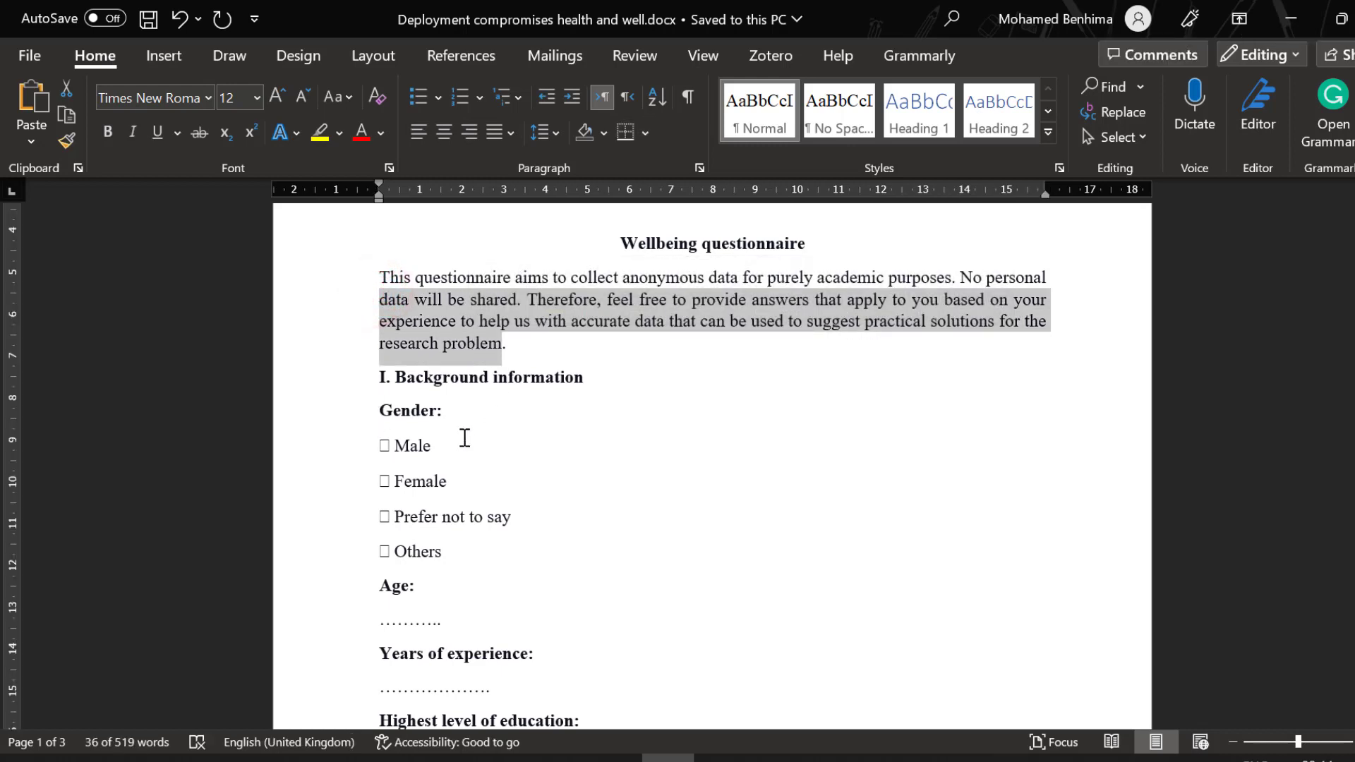
scroll(451, 495, "down", 5)
scroll(466, 424, "up", 3)
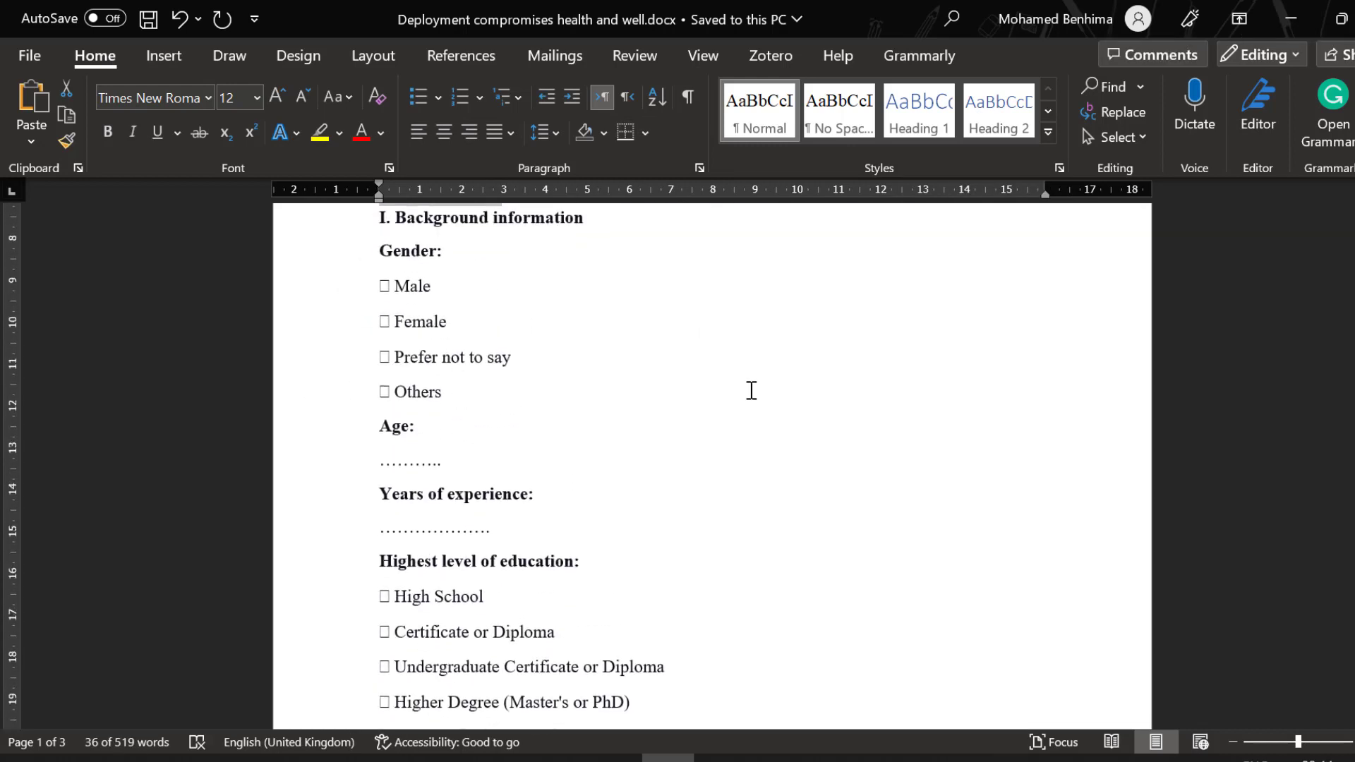
scroll(506, 551, "down", 3)
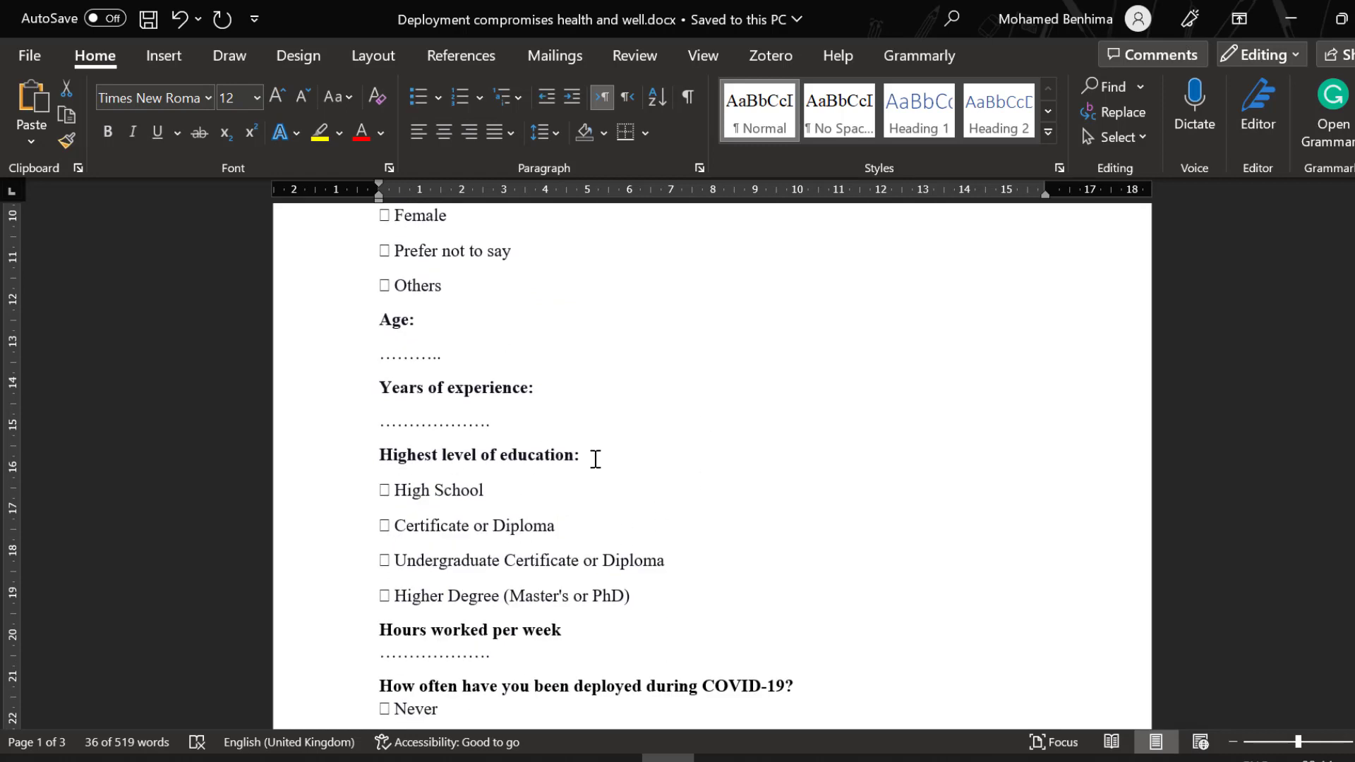
scroll(484, 634, "down", 1)
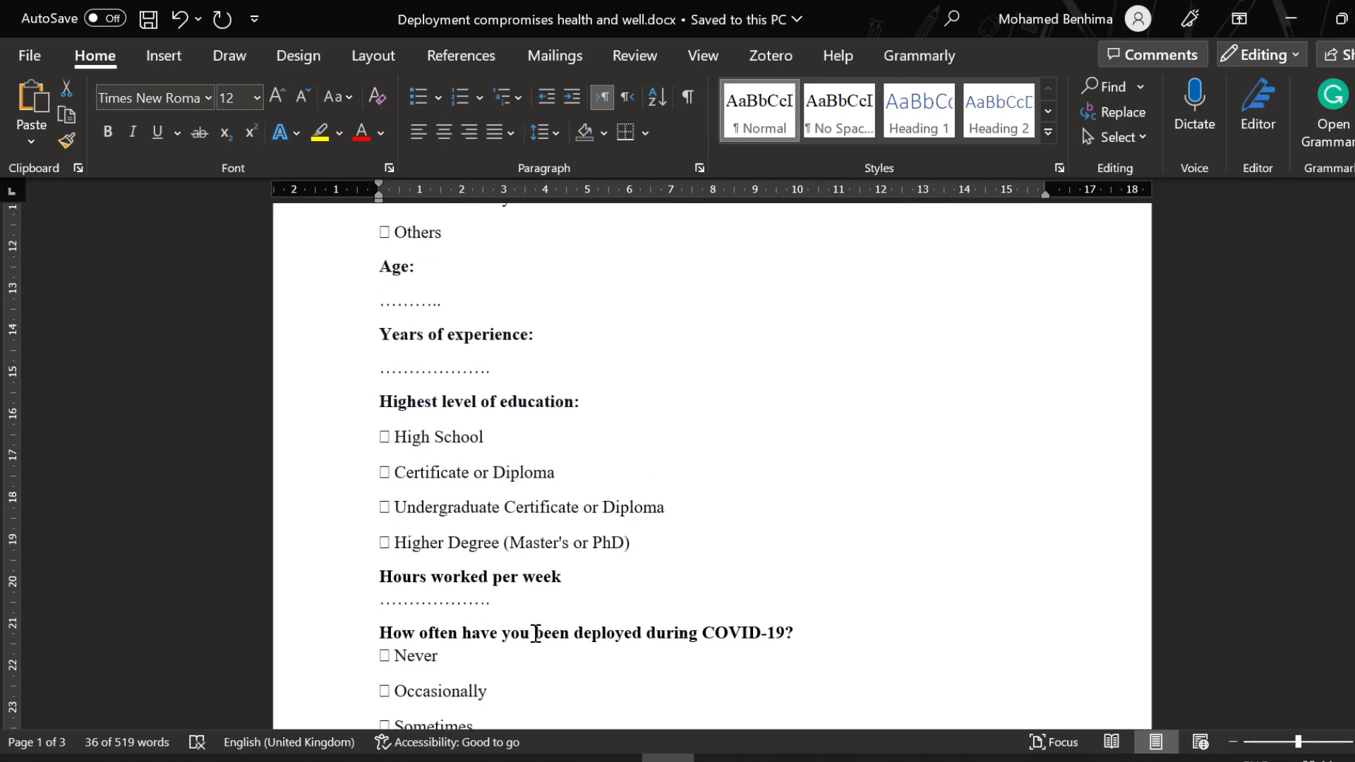
scroll(424, 634, "down", 3)
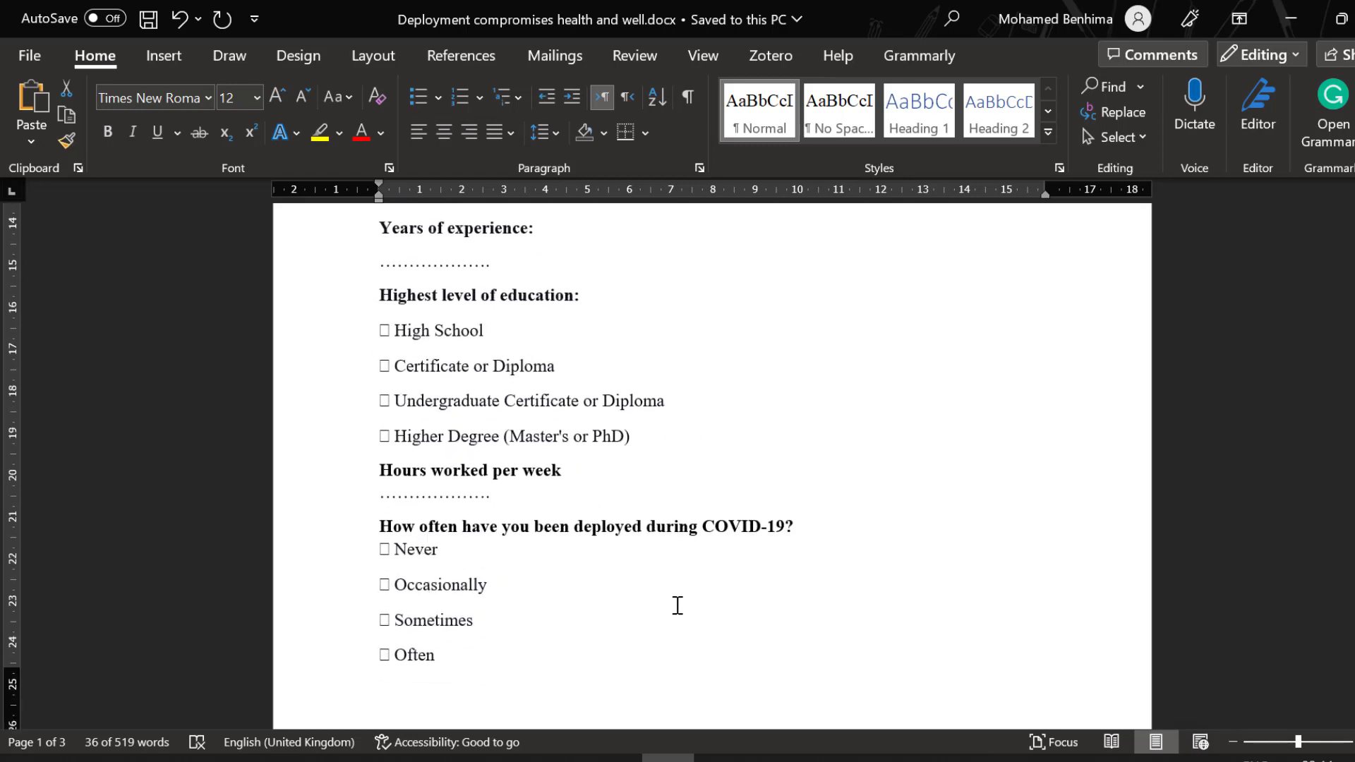
scroll(555, 621, "down", 6)
scroll(417, 497, "down", 10)
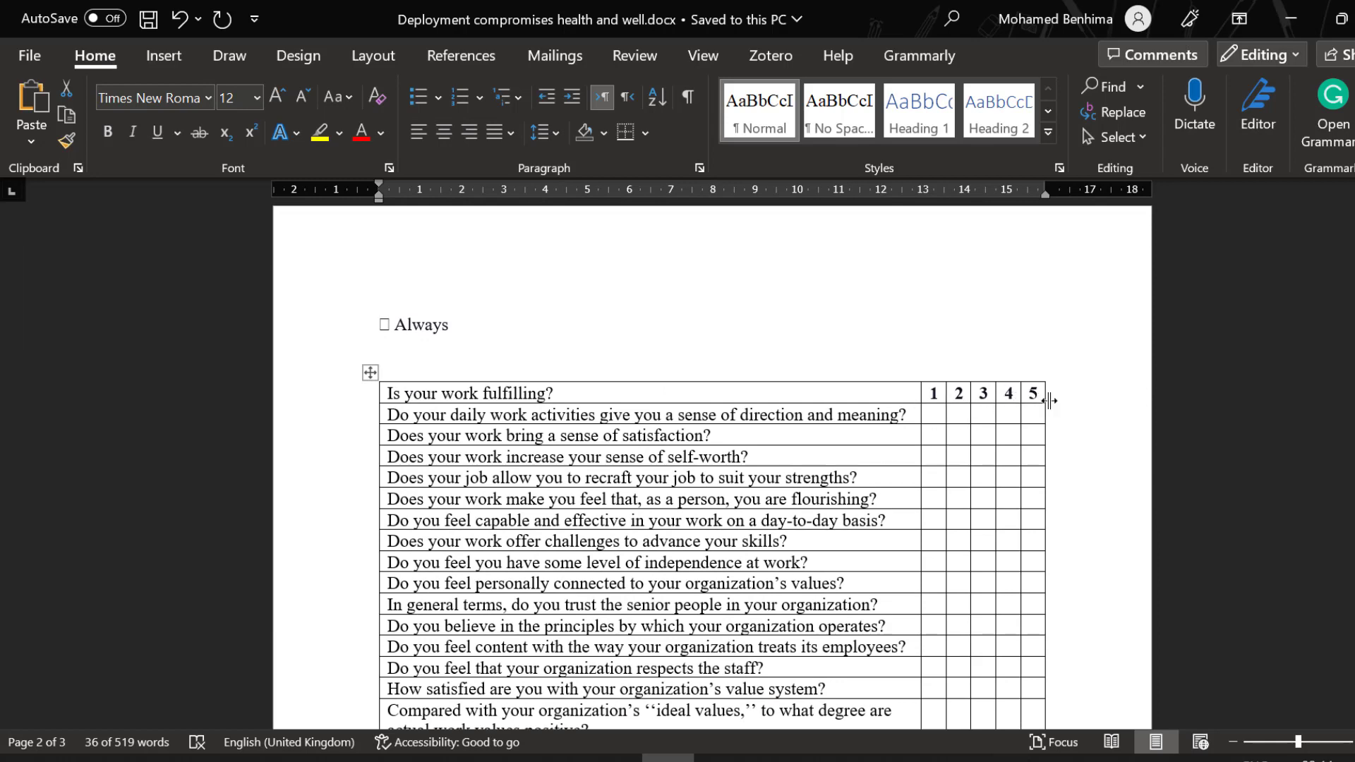
scroll(460, 530, "down", 18)
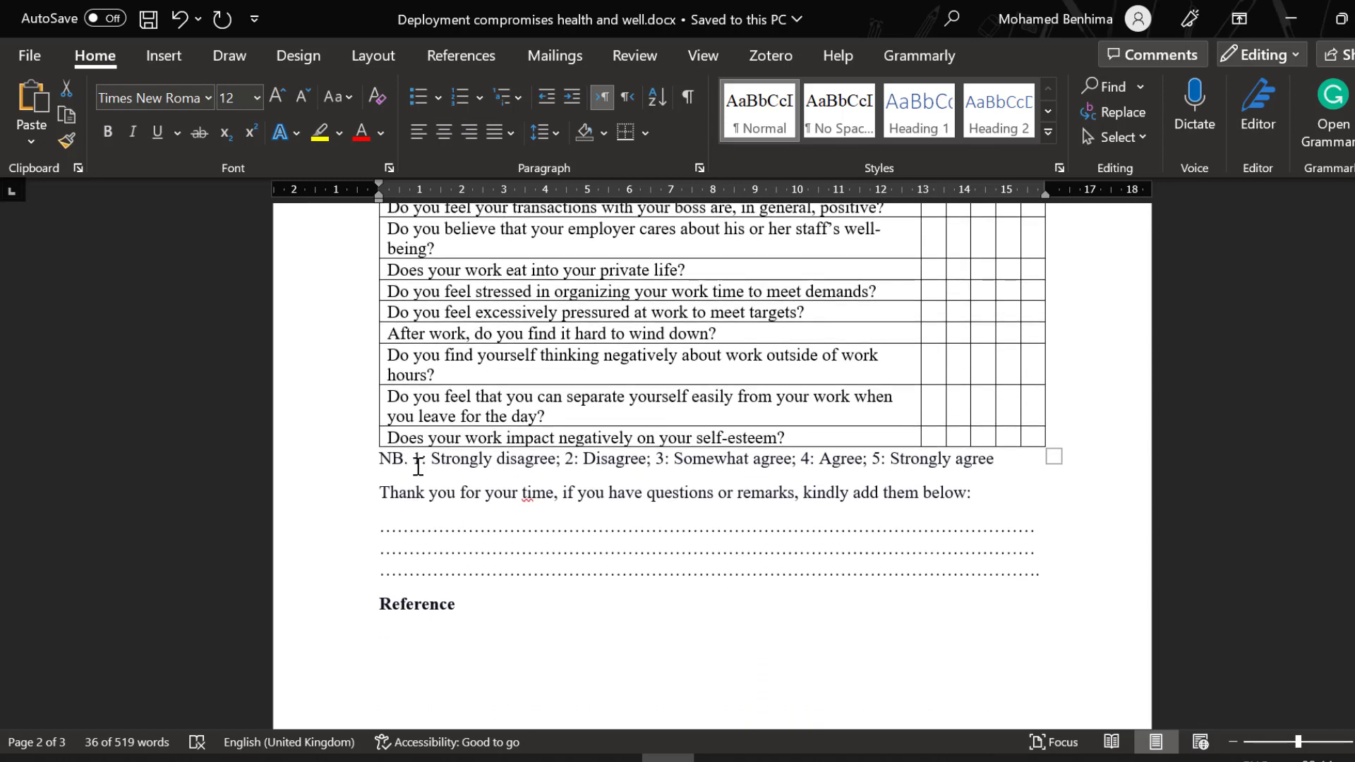
- Highlight the NB line's rating-scale labels and review the items down to the 1994 reference
left_click_drag(431, 461, 994, 460)
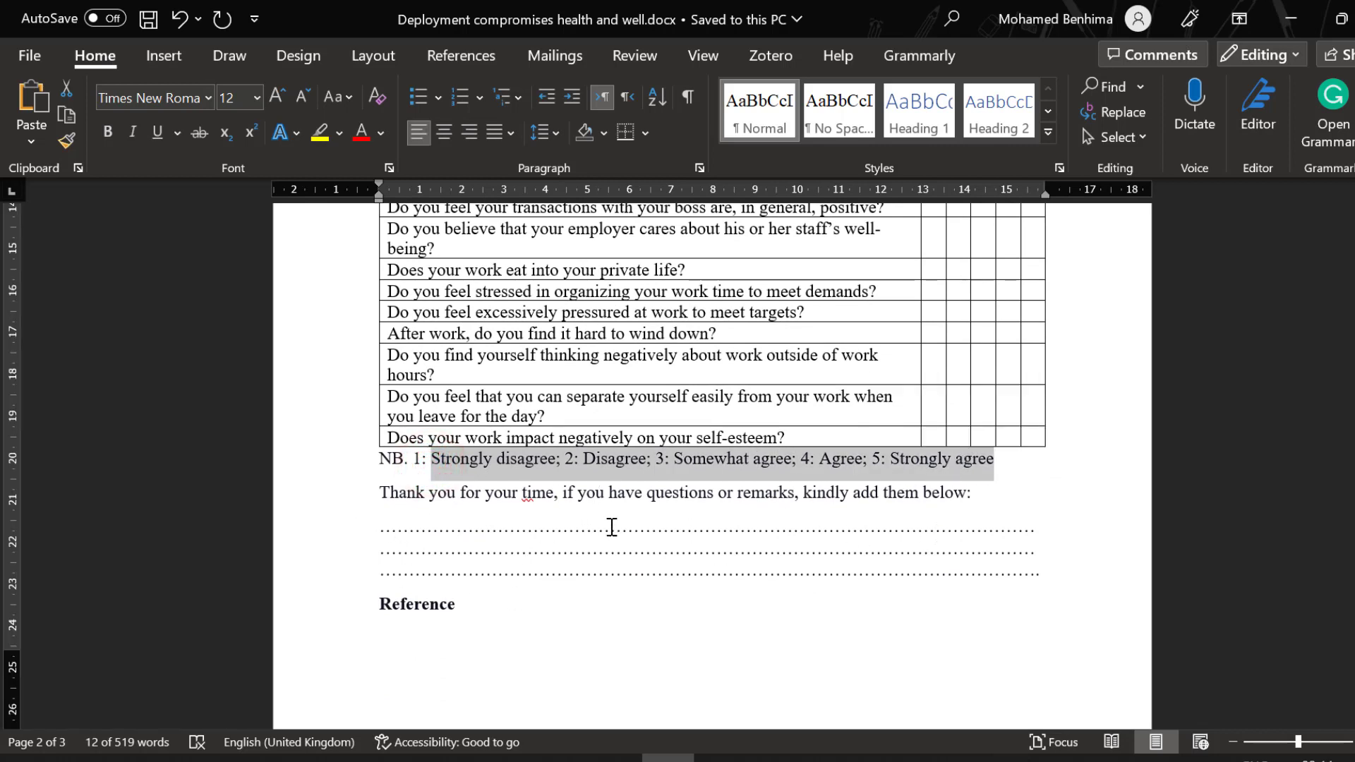
scroll(615, 527, "down", 4)
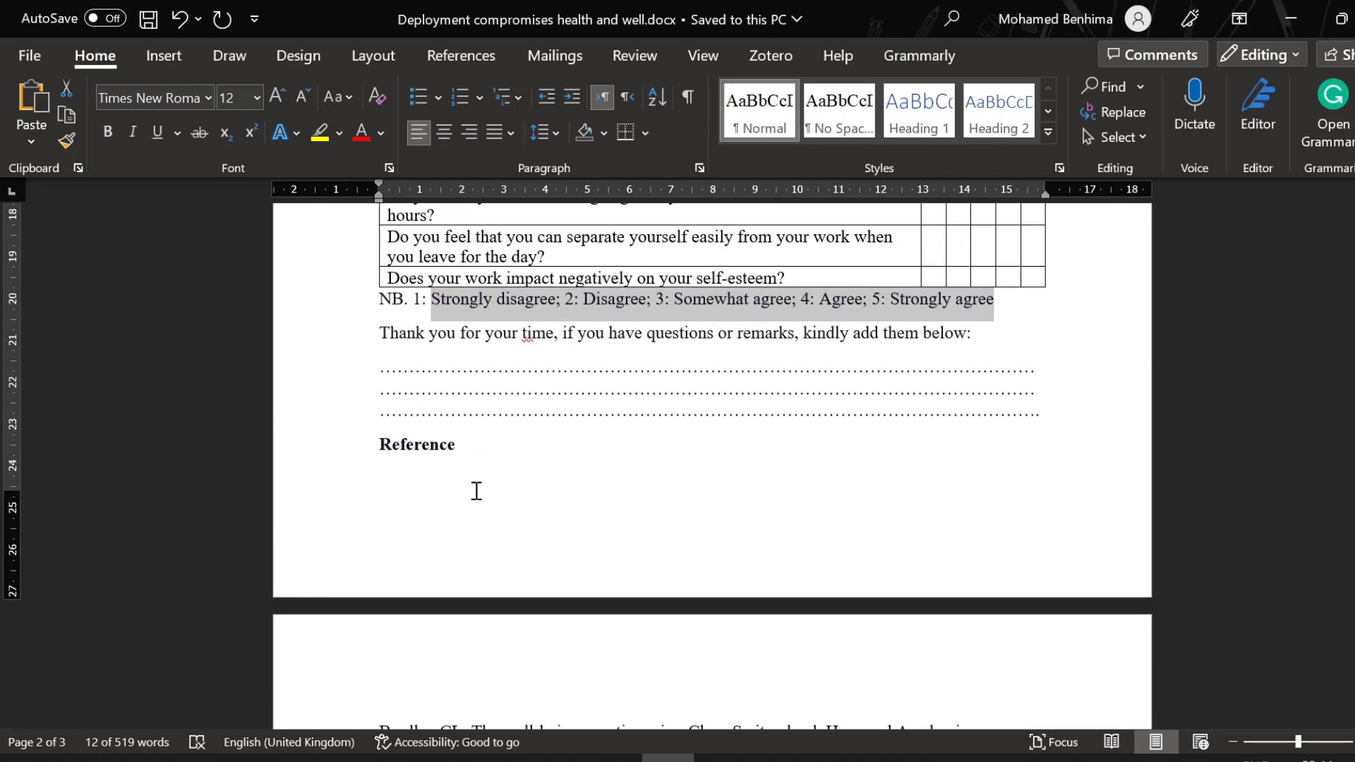
scroll(478, 491, "down", 5)
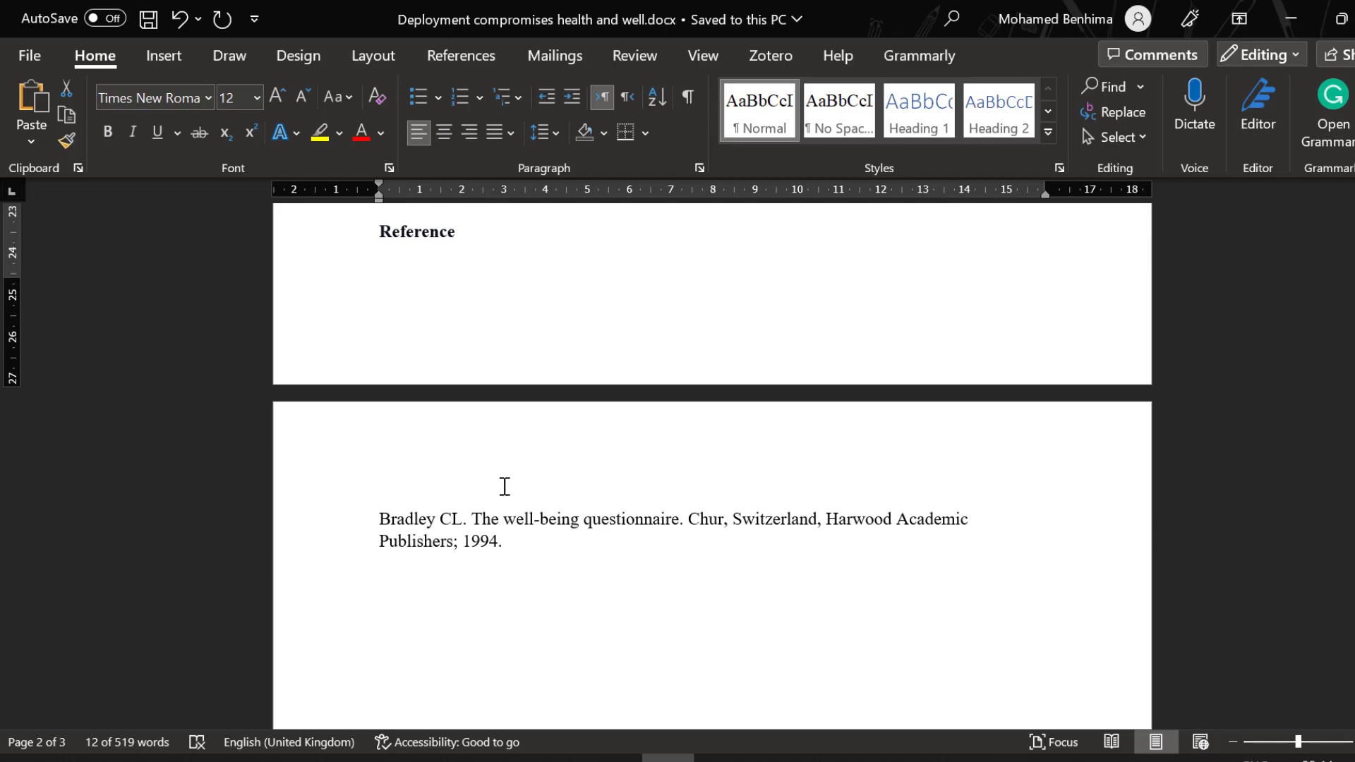
scroll(613, 521, "up", 6)
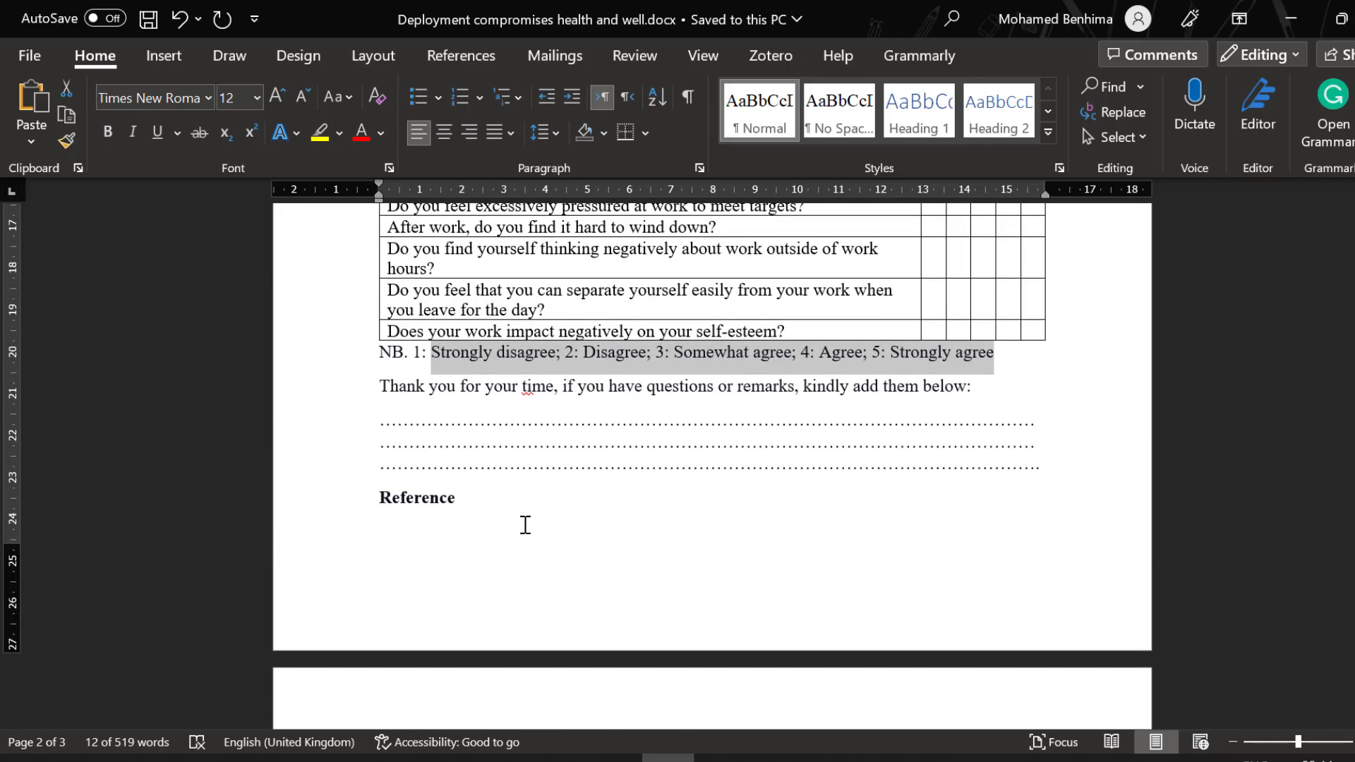
scroll(506, 377, "up", 20)
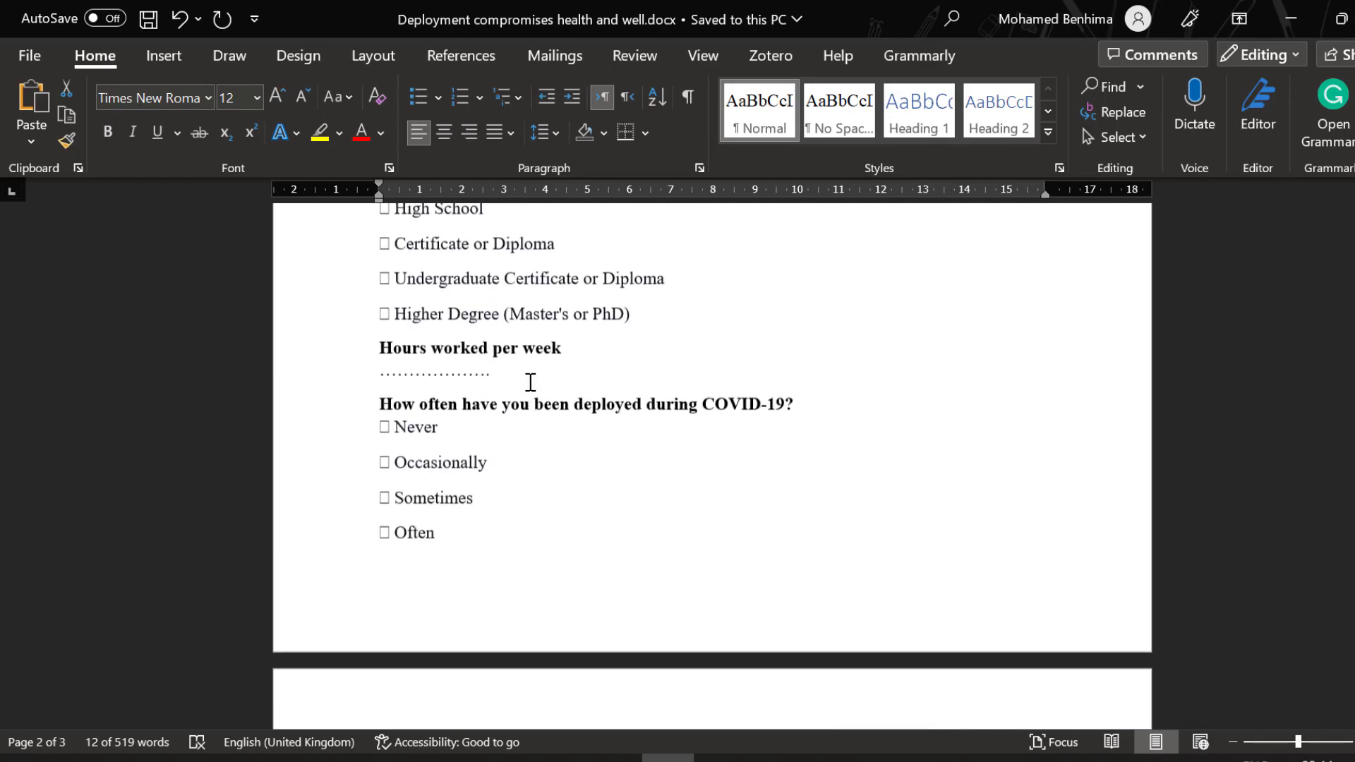
scroll(531, 384, "up", 3)
scroll(530, 385, "down", 5)
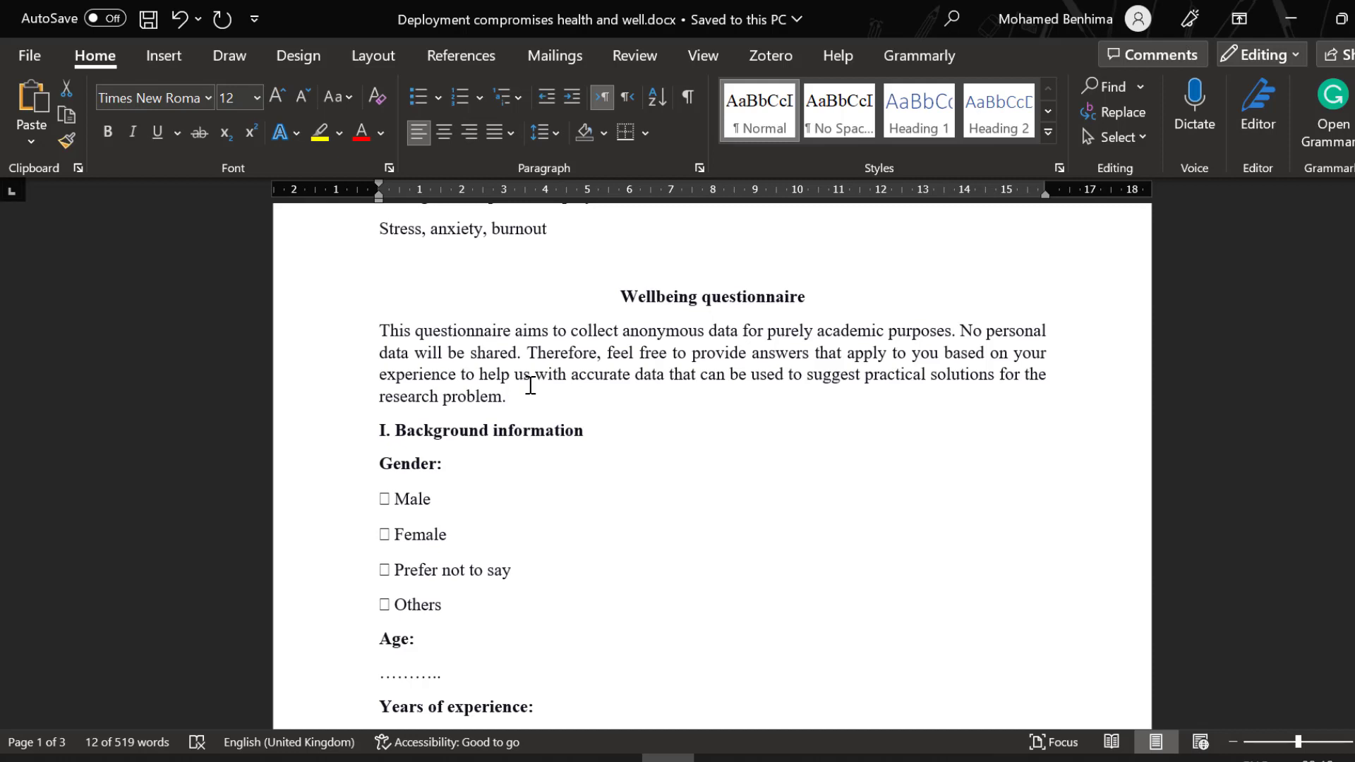
- Back in Firefox, go from the Google Forms pages to the Online Survey form editor
key("alt+Tab")
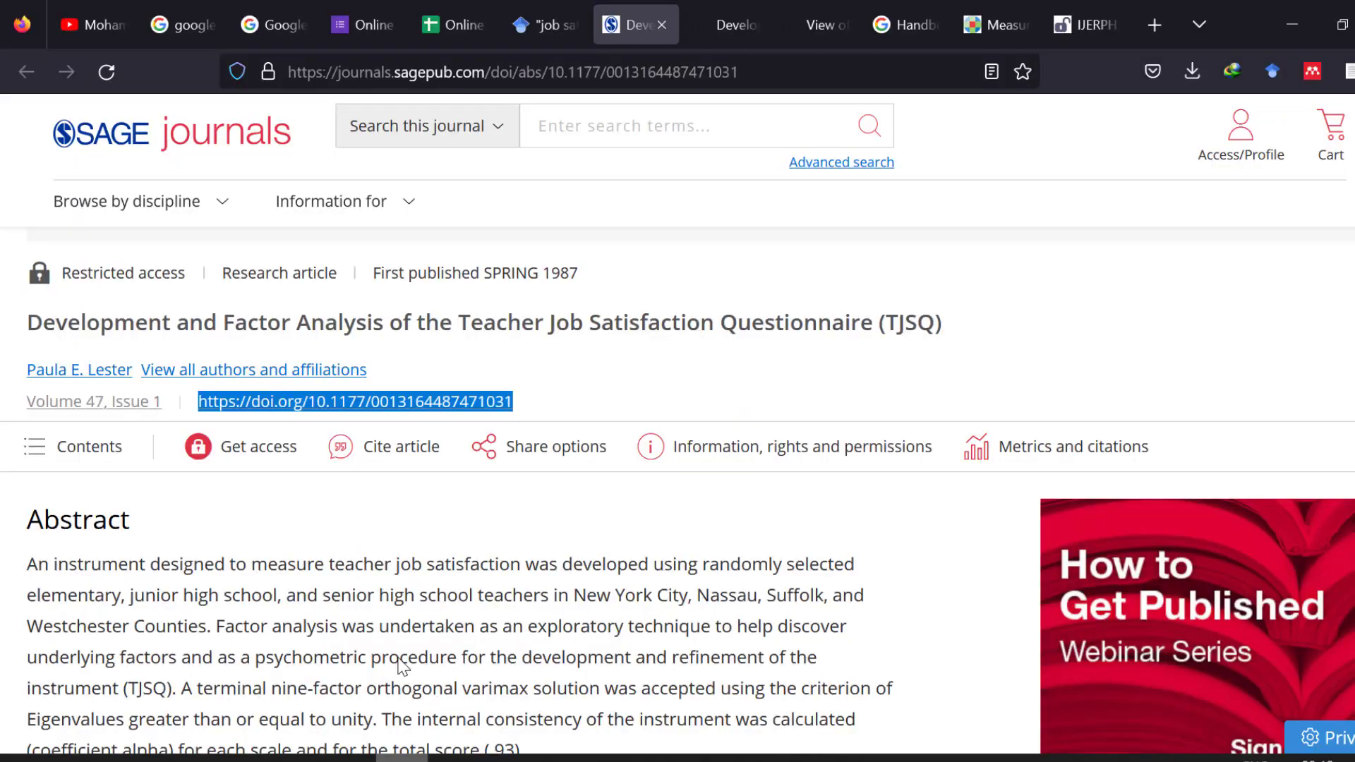
left_click(284, 21)
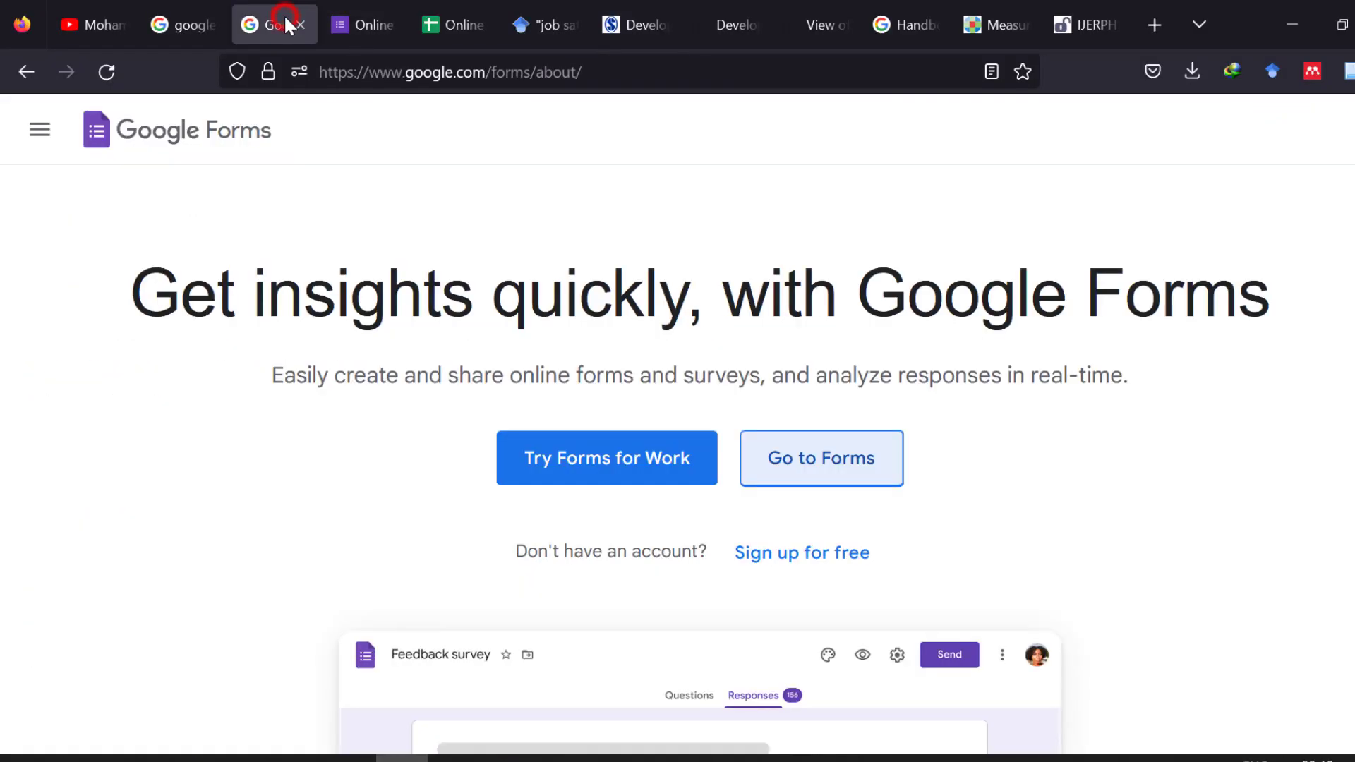
left_click(192, 41)
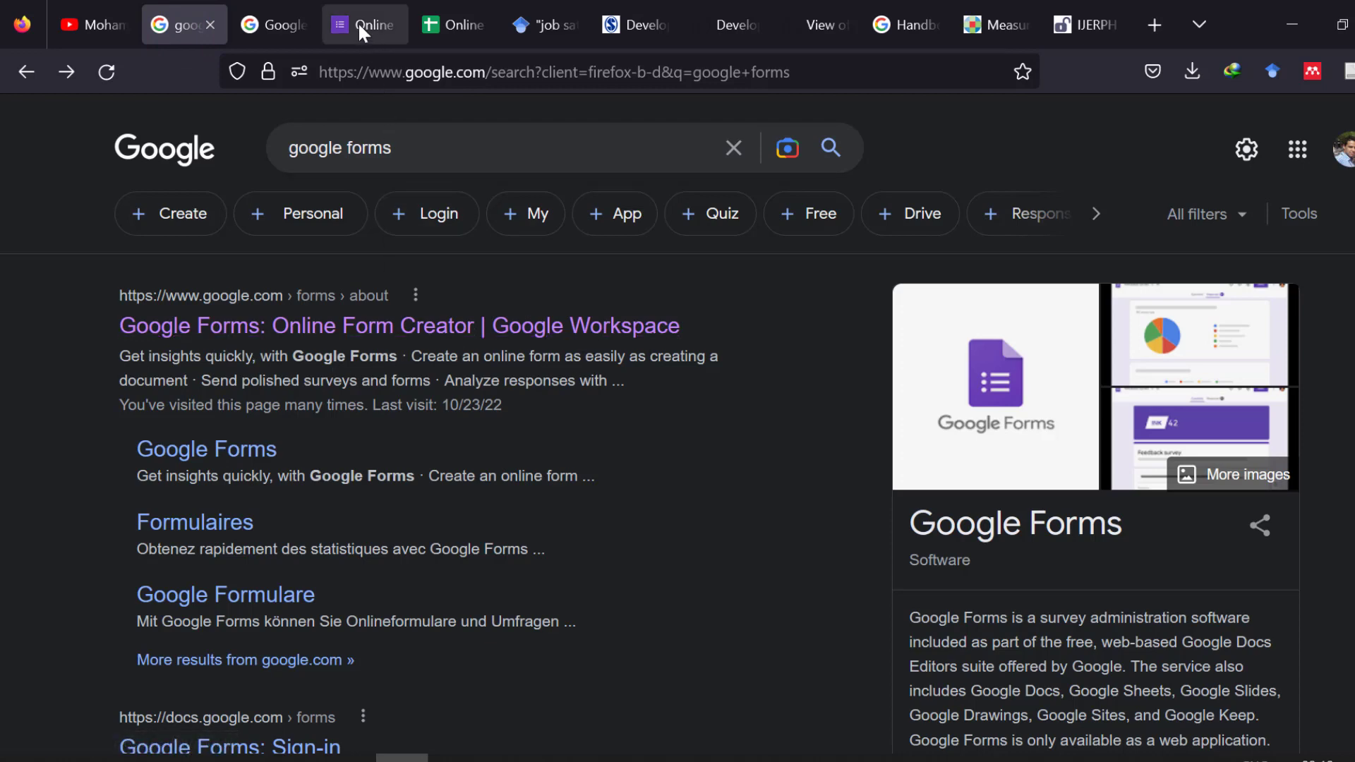
left_click(253, 15)
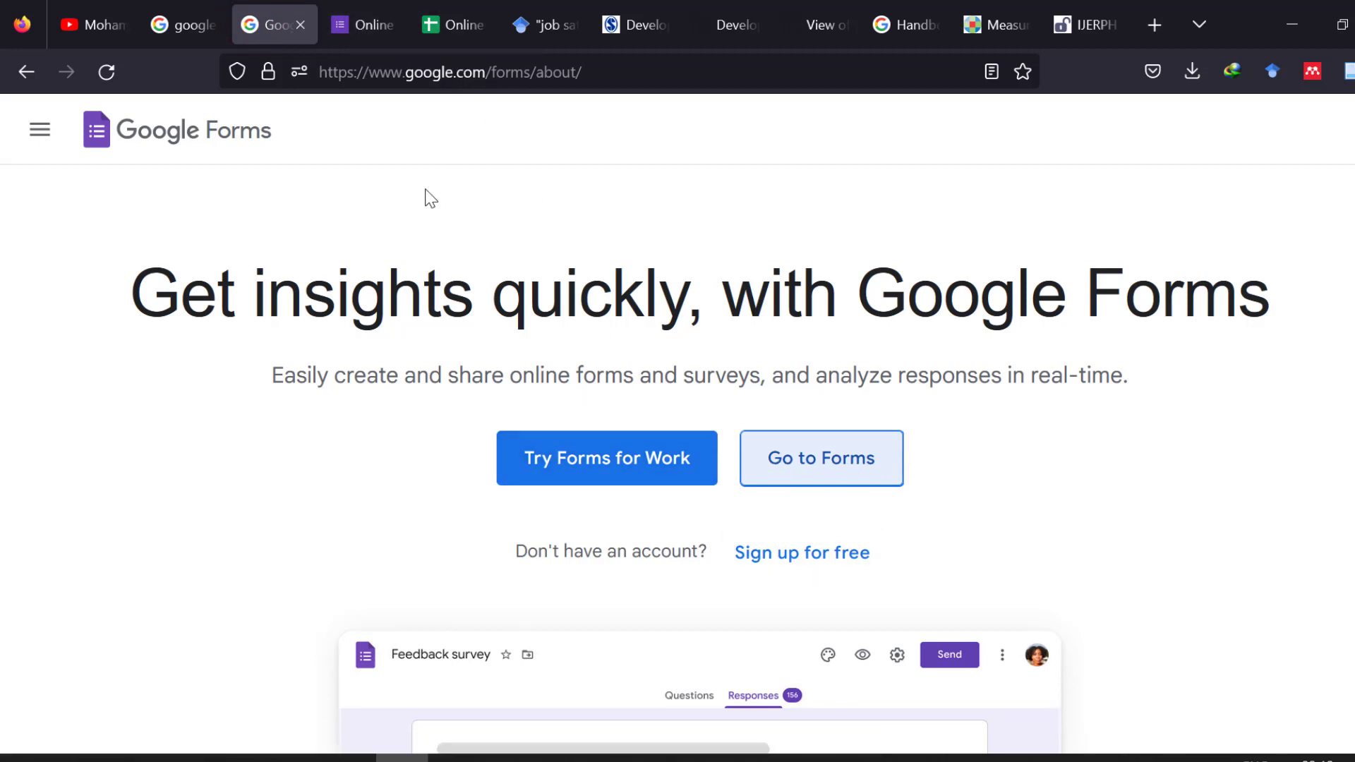
left_click(368, 43)
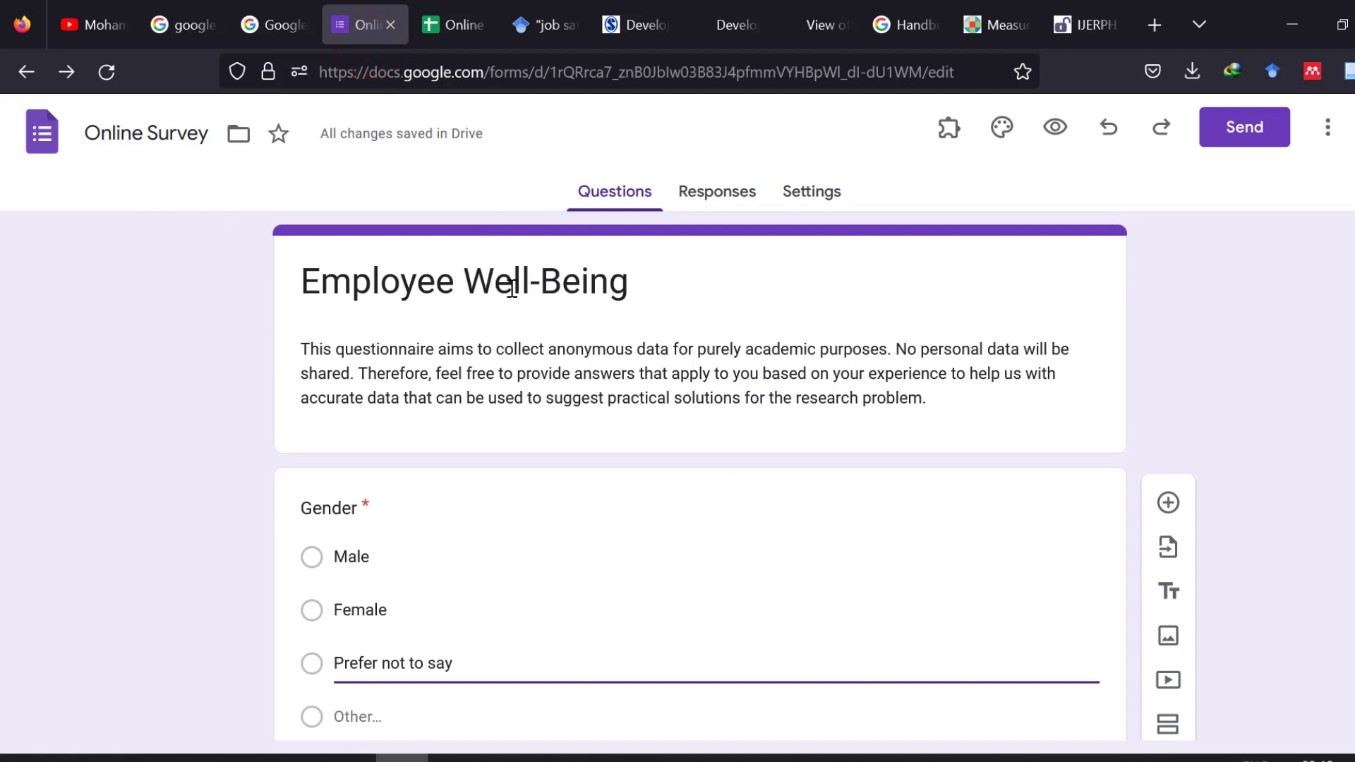
- Make the 'Employee Well-Being' form title bold and select the description paragraph
left_click(607, 276)
triple_click(434, 431)
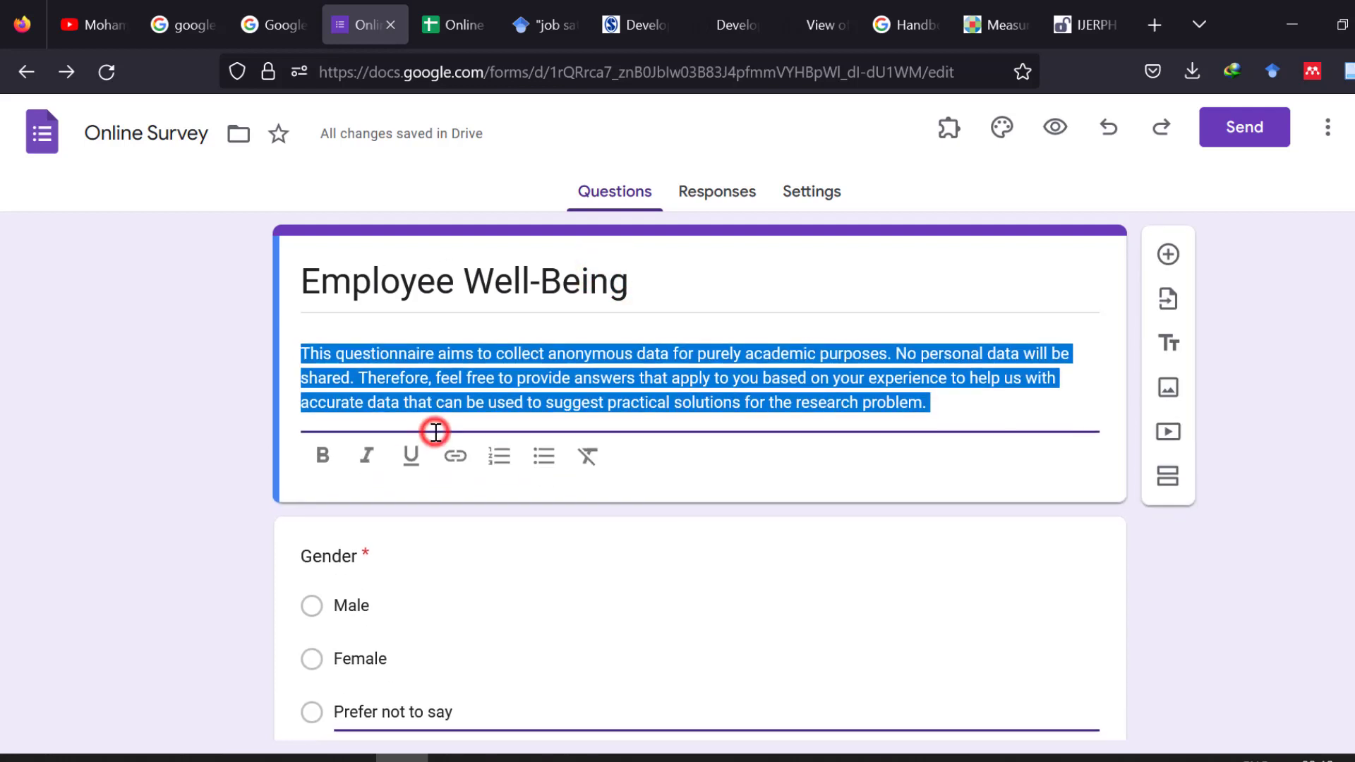
left_click(432, 281)
left_click_drag(653, 287, 300, 285)
left_click(322, 337)
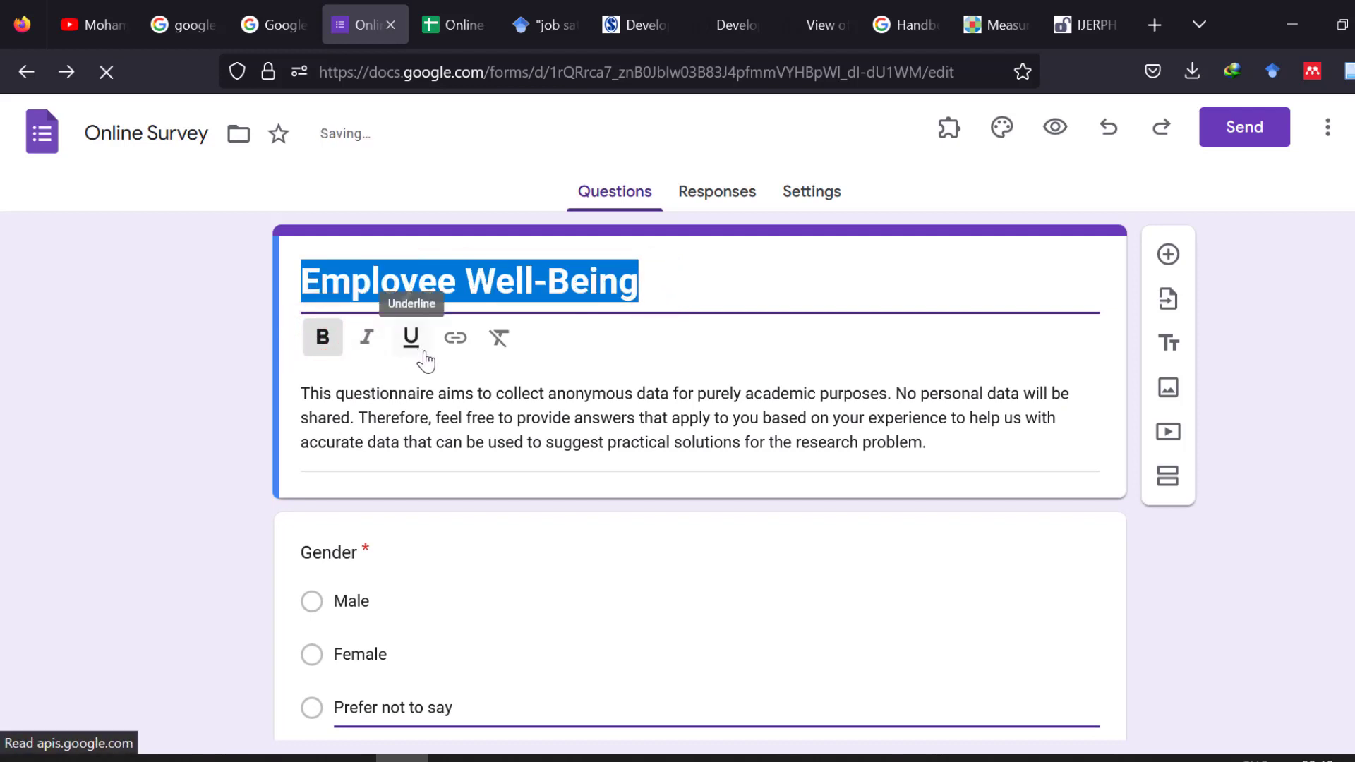
triple_click(374, 407)
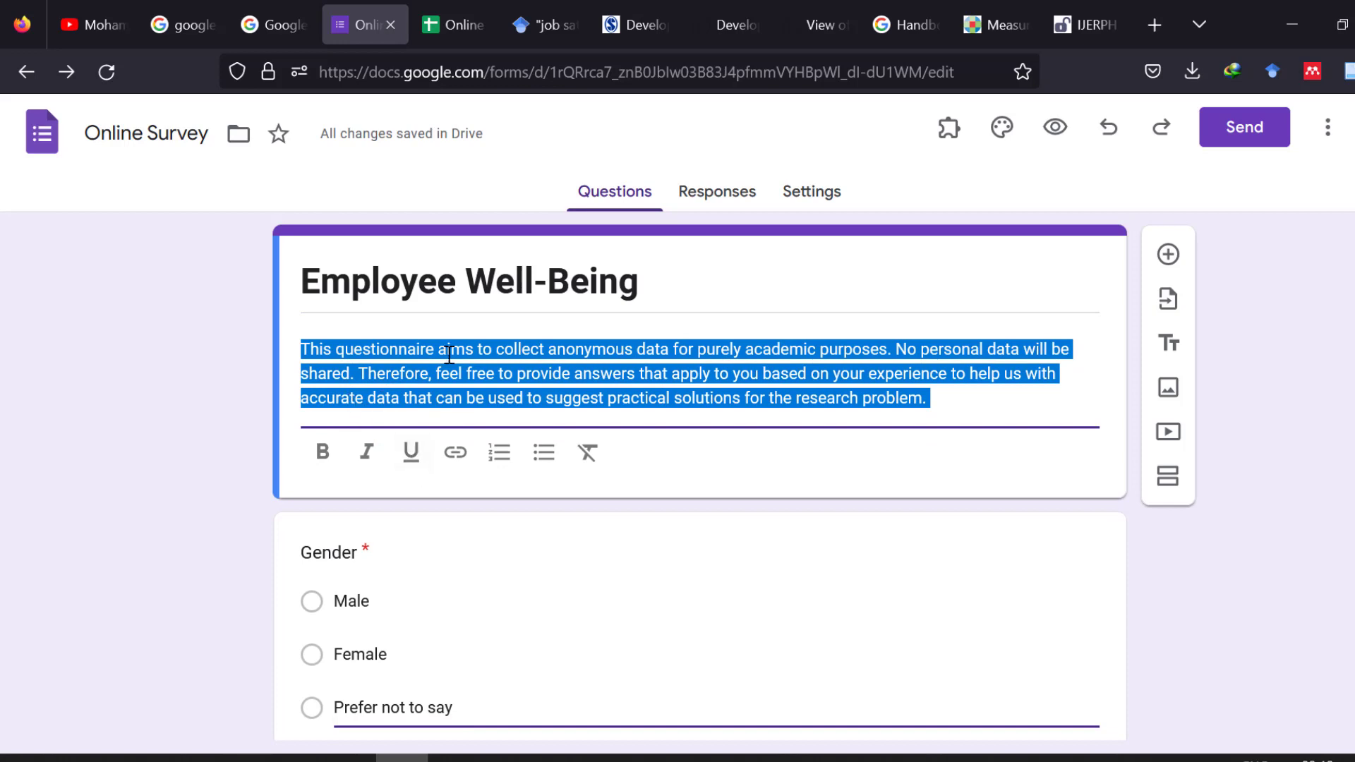
left_click(664, 757)
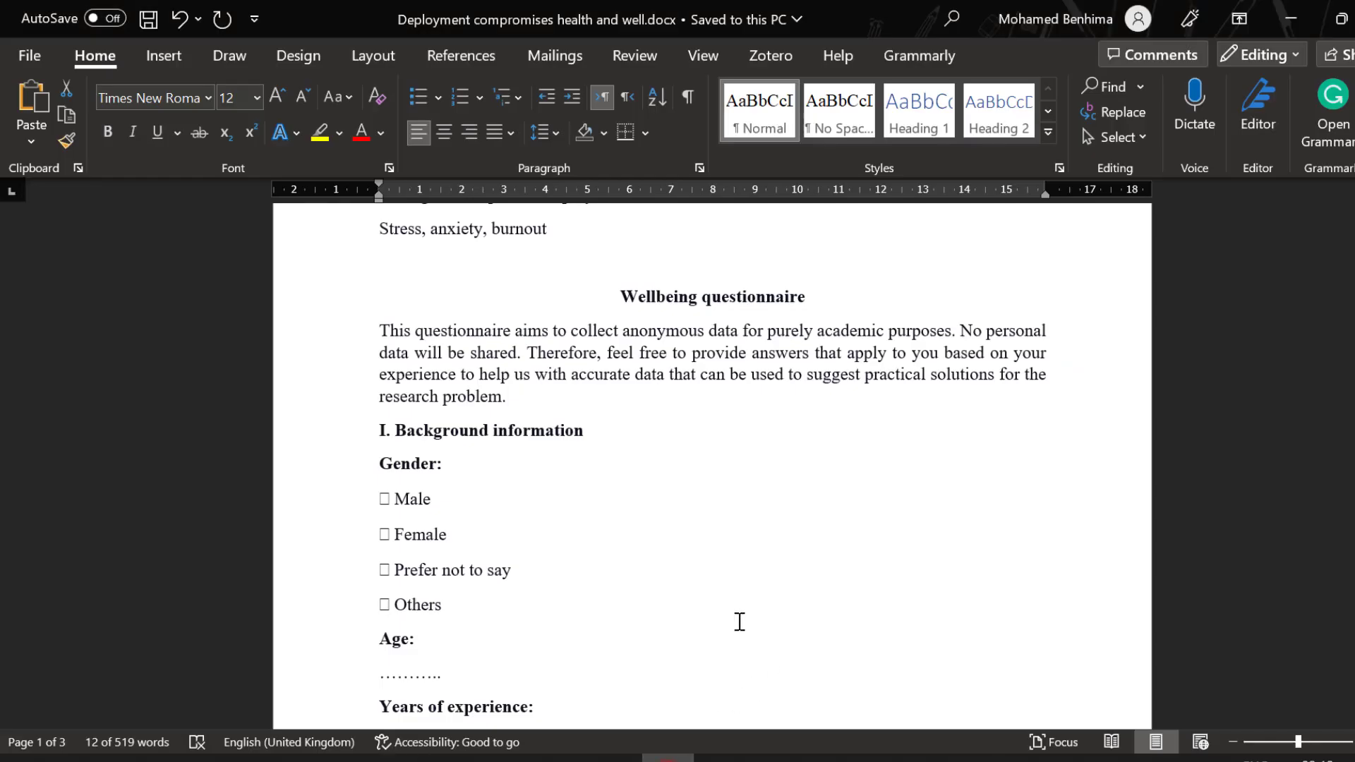
- Review the Gender, Years of experience, Education and Hours worked per week questions
mouse_move(403, 759)
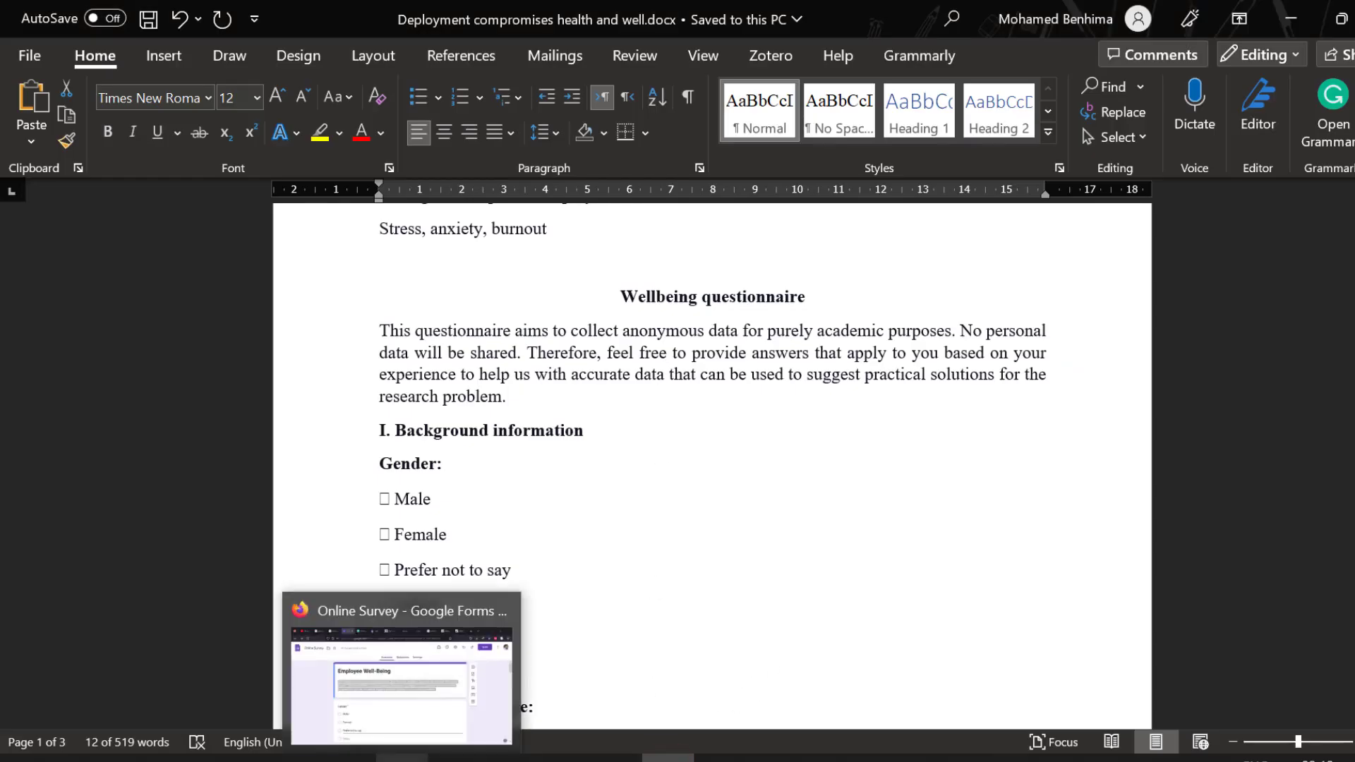
left_click(423, 678)
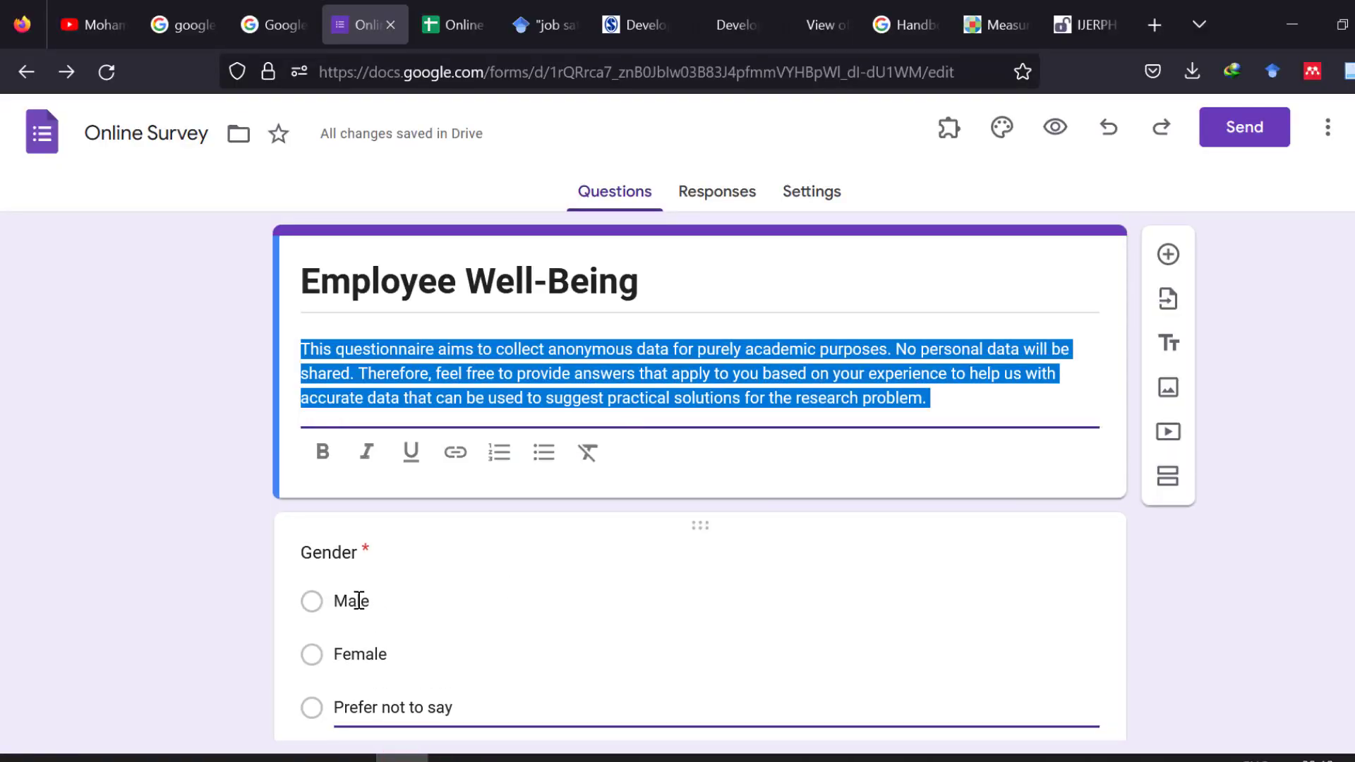
left_click(363, 605)
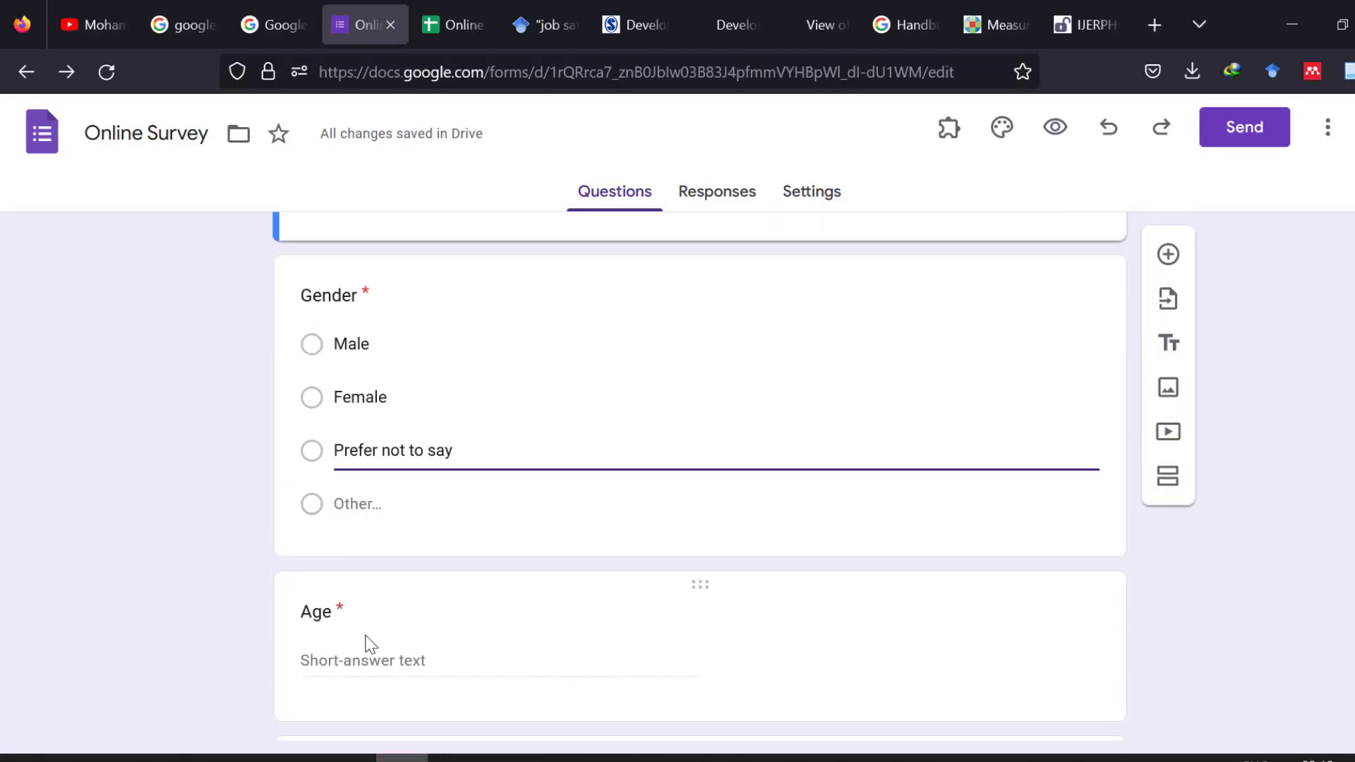
scroll(363, 635, "down", 5)
left_click(402, 372)
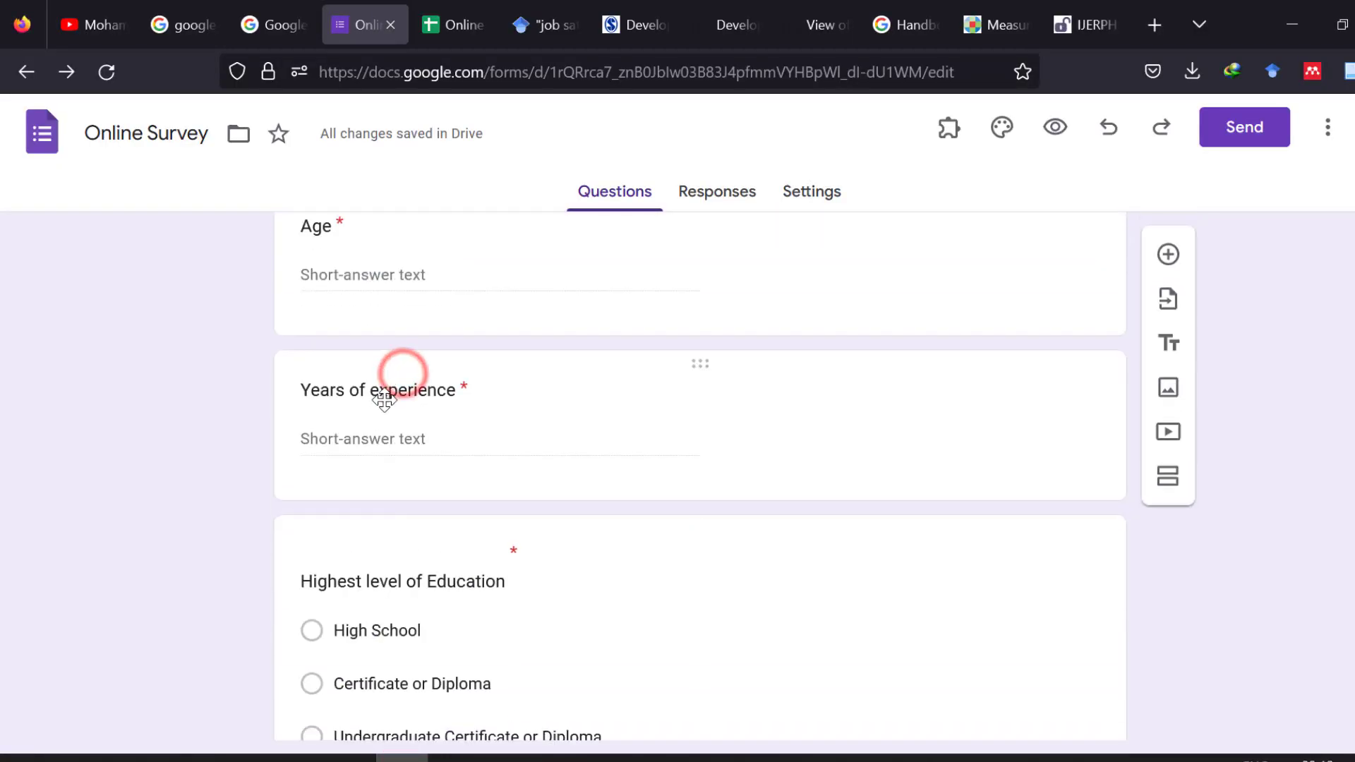
left_click(395, 576)
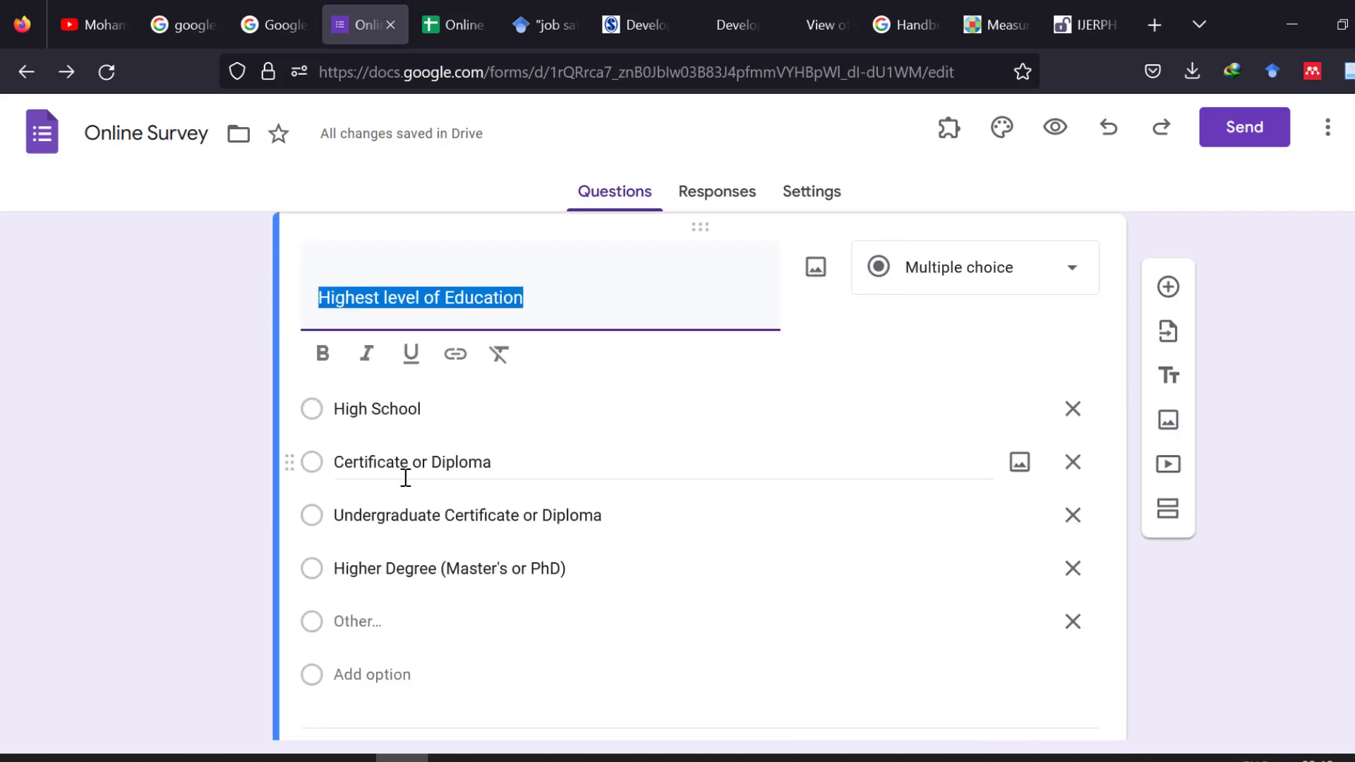
scroll(425, 511, "down", 3)
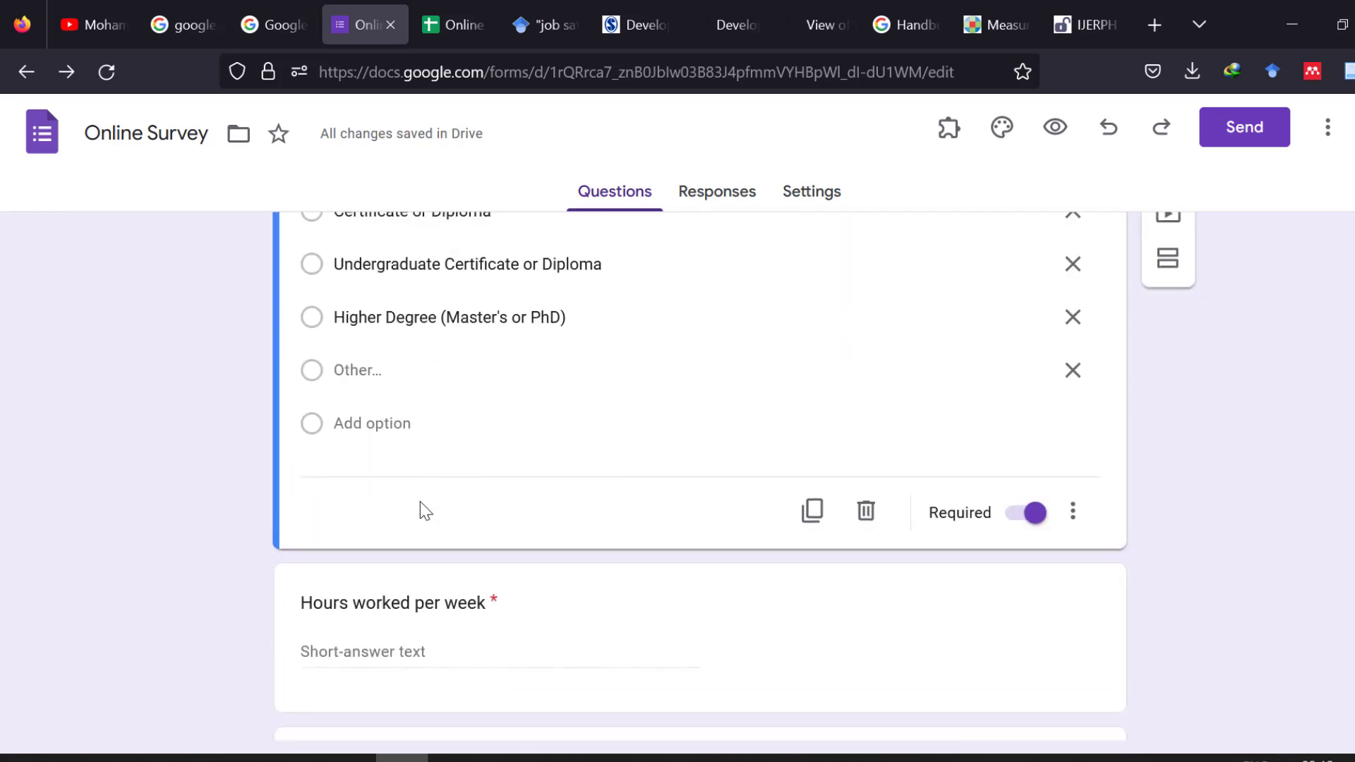
left_click(386, 596)
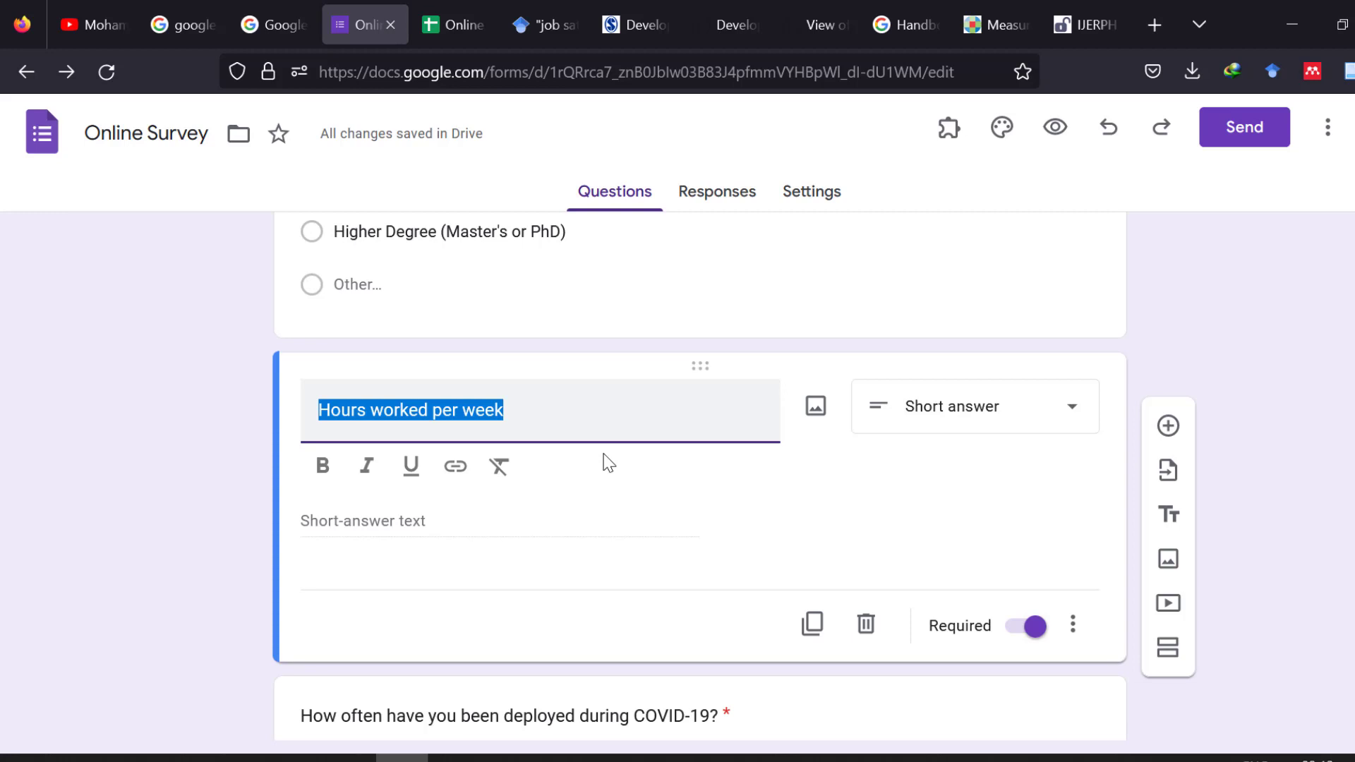
- Select the agreement-statements grid question and insert a new blank question below it
scroll(367, 512, "down", 5)
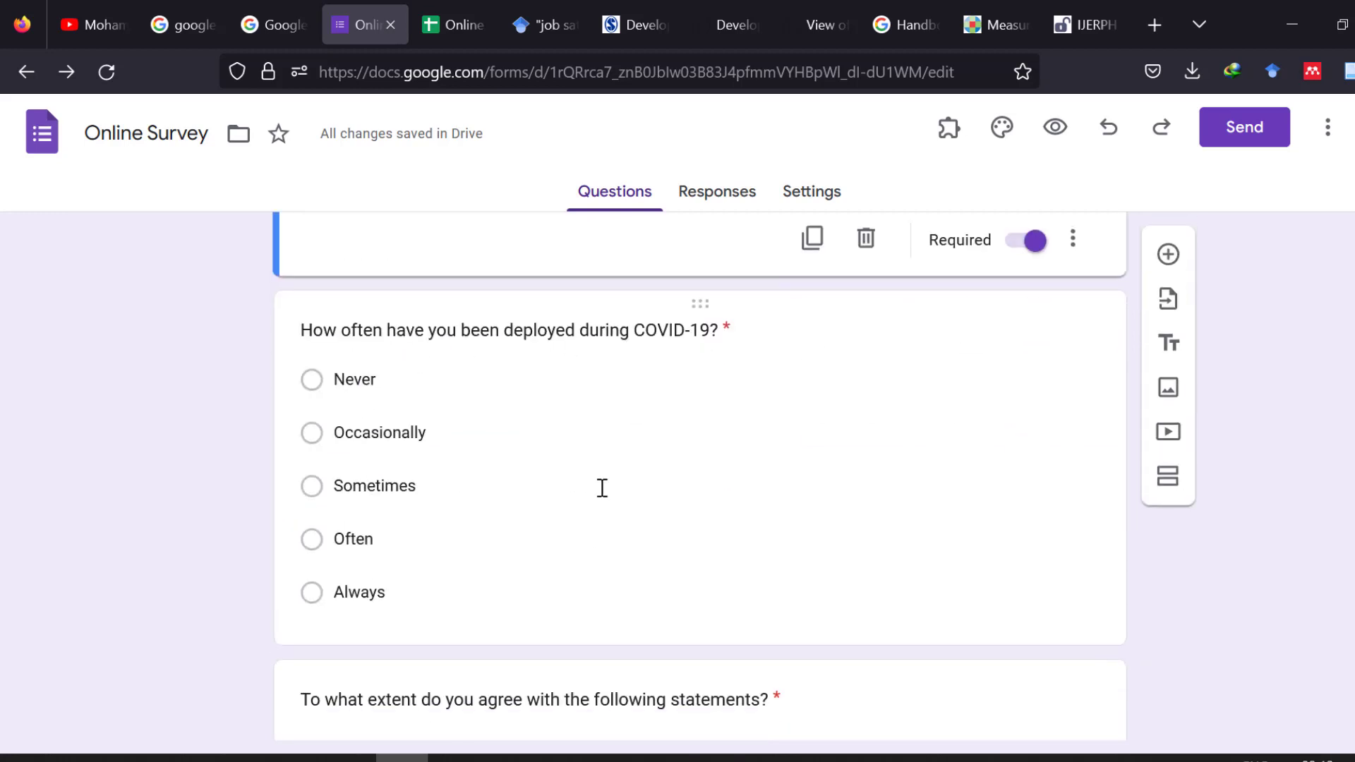
scroll(580, 508, "down", 5)
left_click(461, 316)
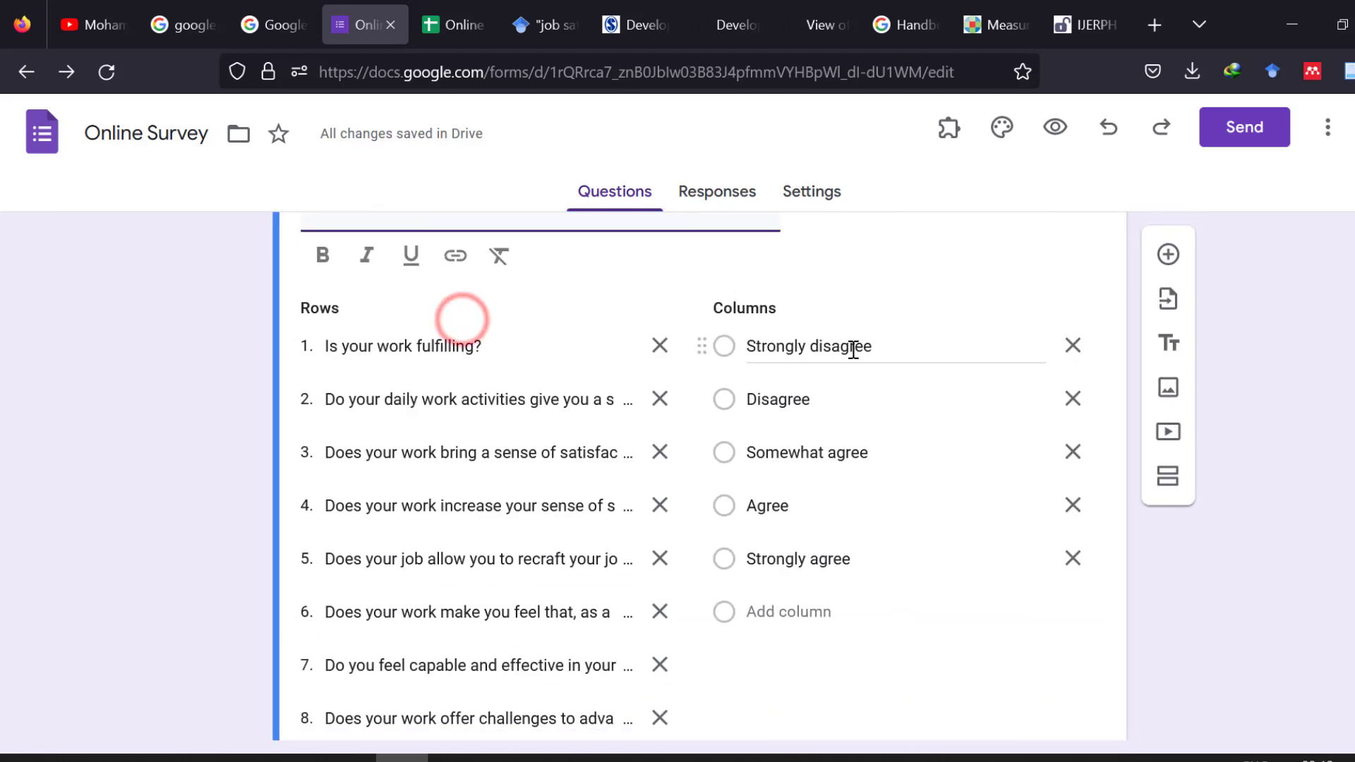
scroll(730, 469, "up", 4)
scroll(1093, 341, "down", 3)
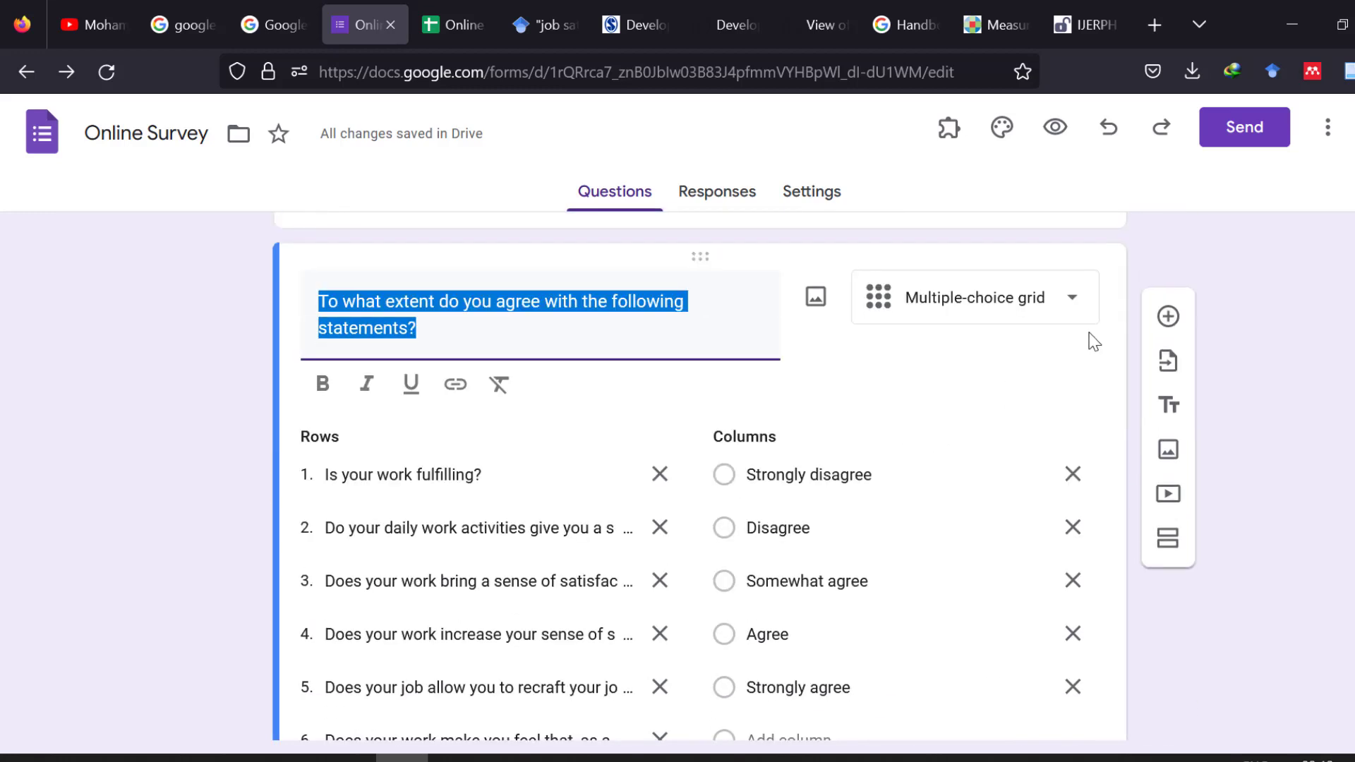
left_click(1168, 317)
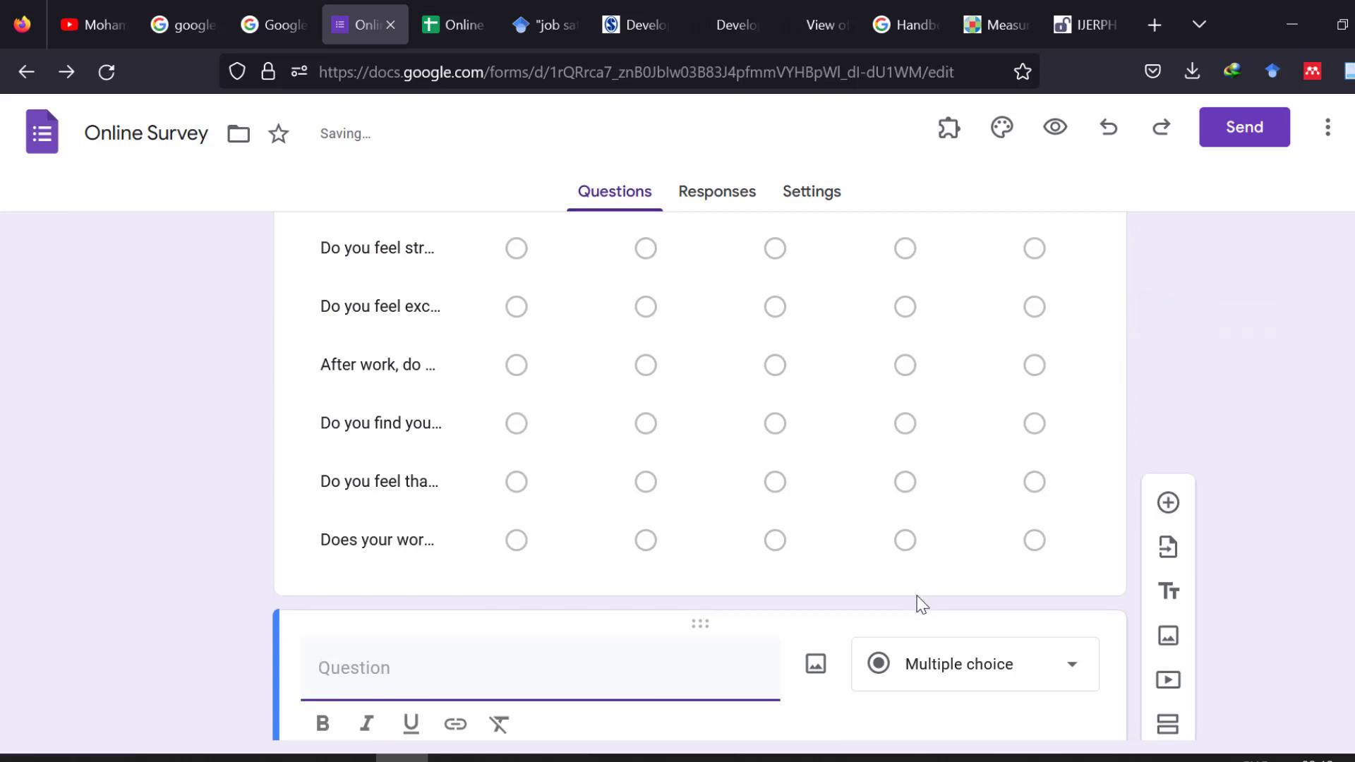
- Change the new question to a multiple-choice grid with columns labelled 1, 2, 3, 4 and 5
left_click(1073, 669)
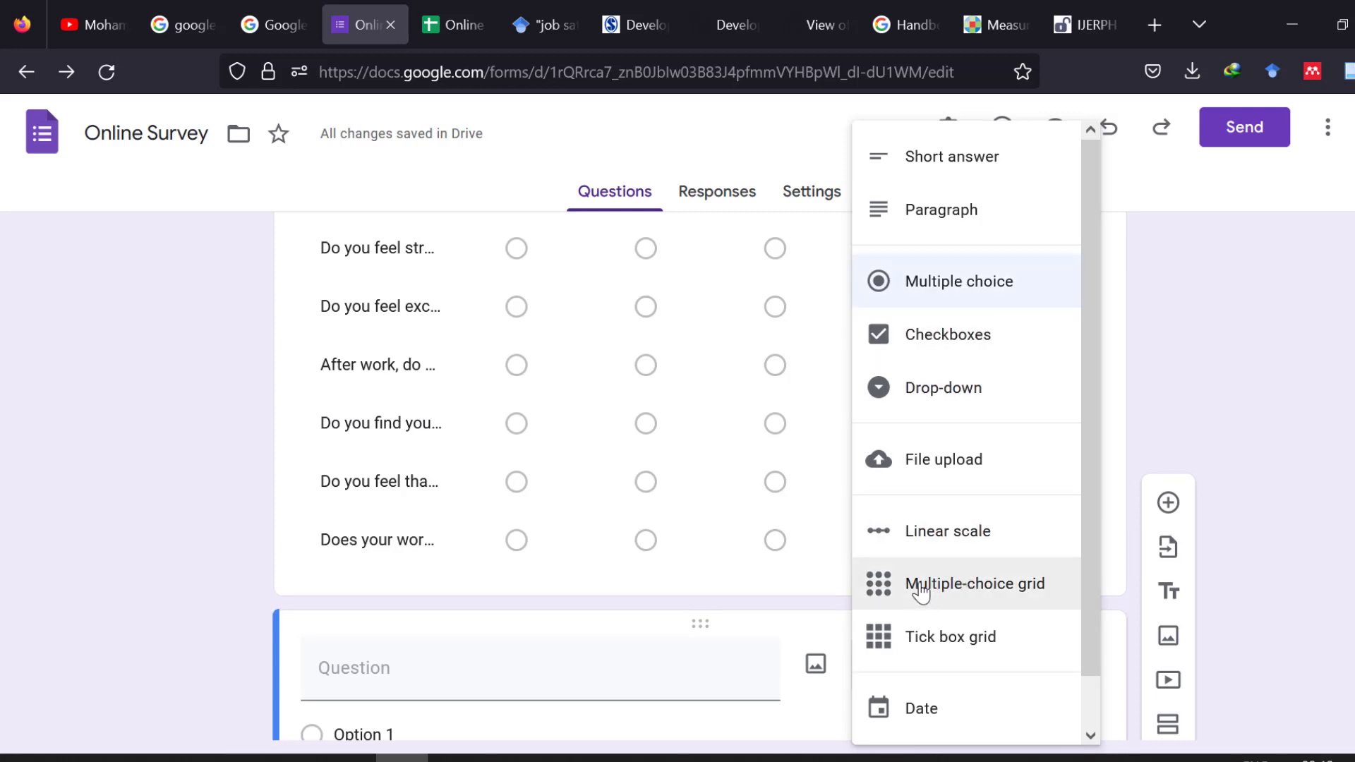
left_click(986, 586)
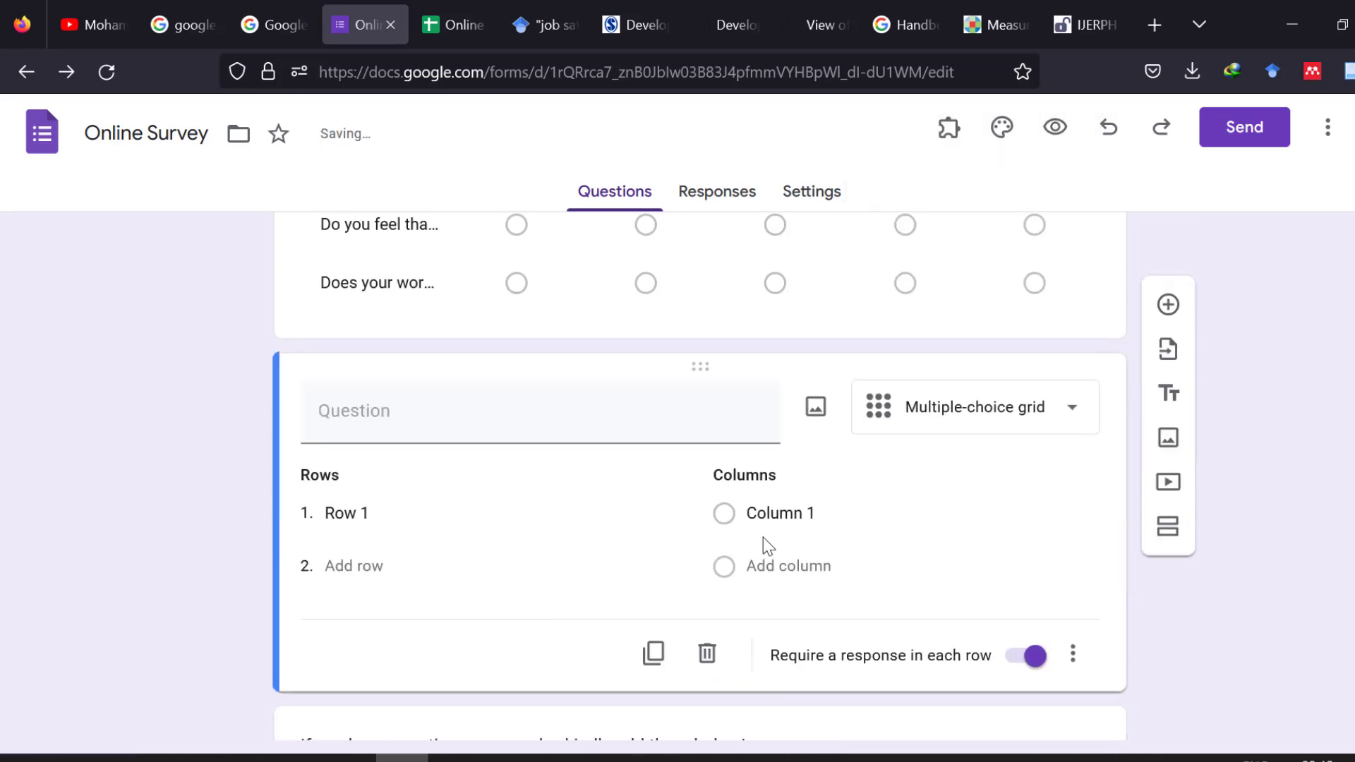
left_click(786, 514)
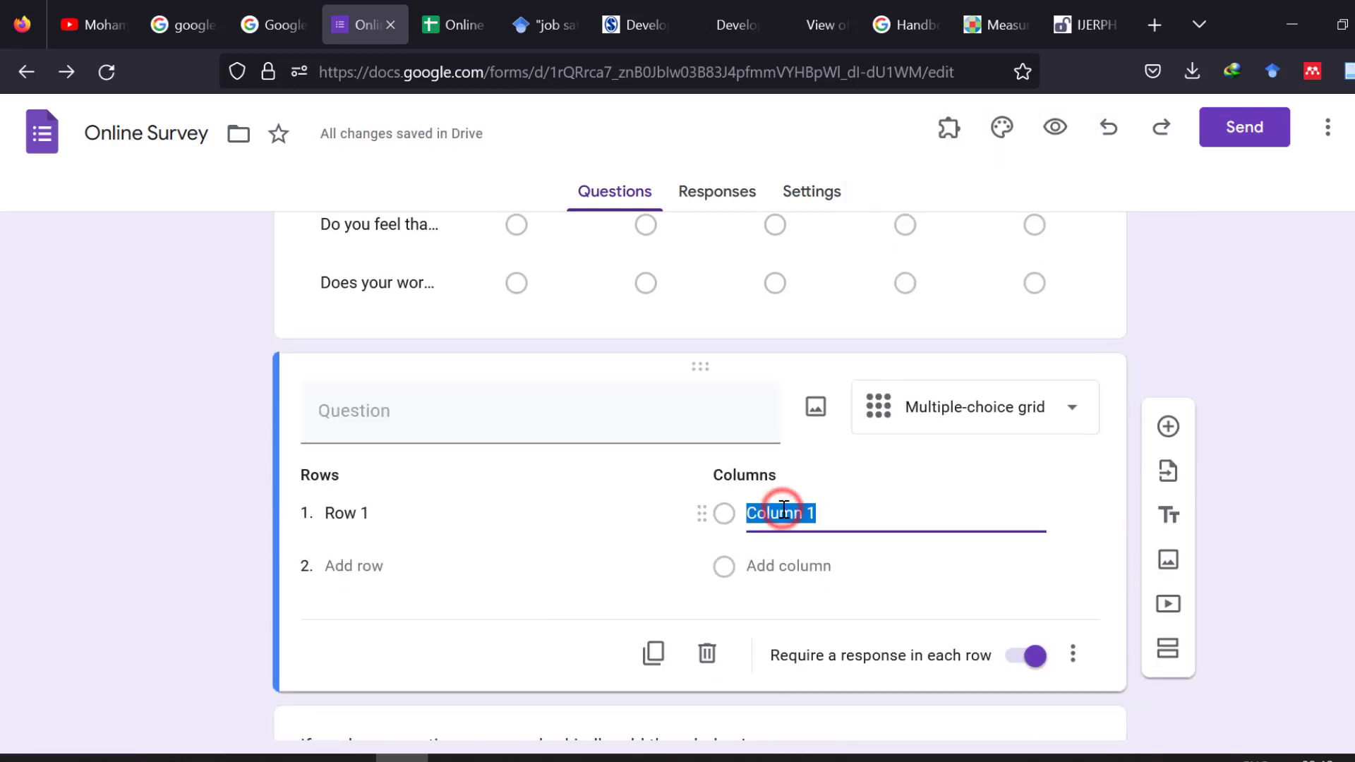
type("1")
left_click(772, 566)
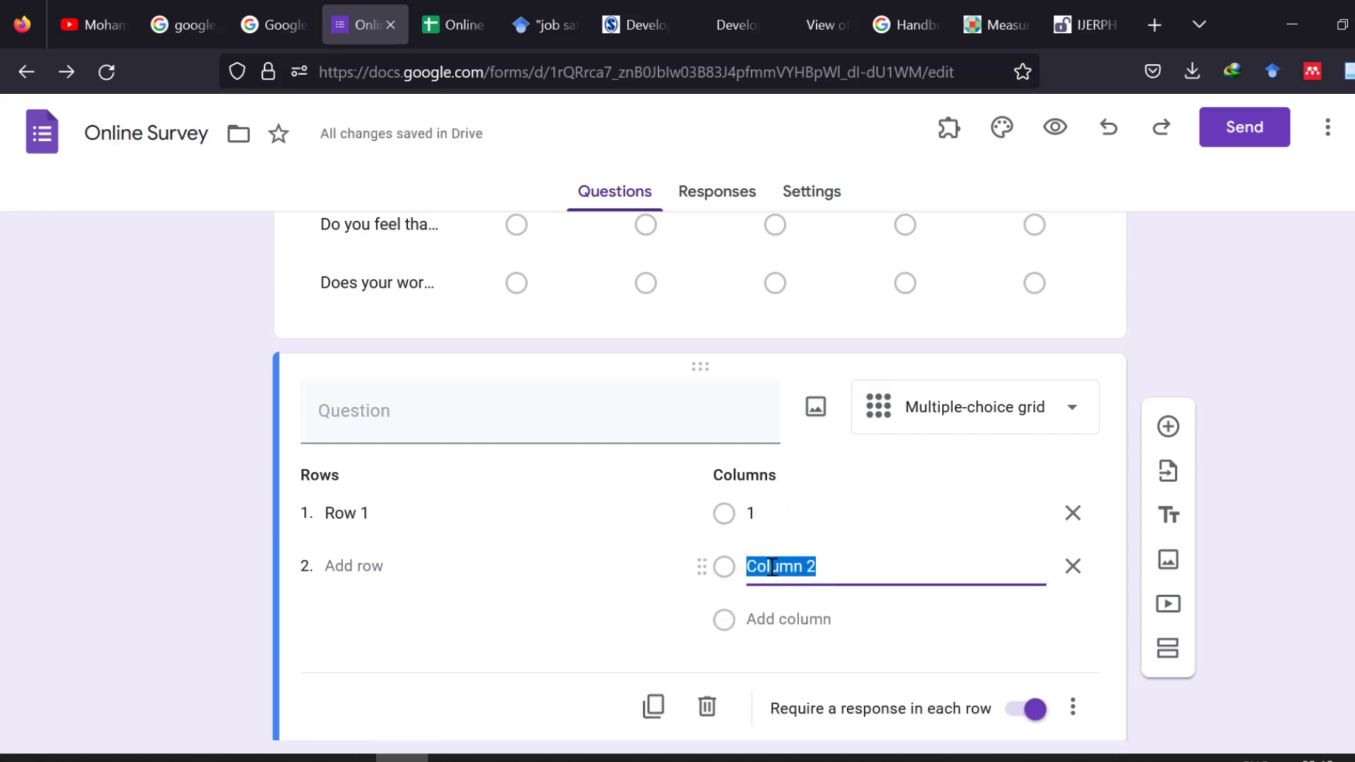
type("2")
left_click(773, 613)
type("3")
left_click(762, 663)
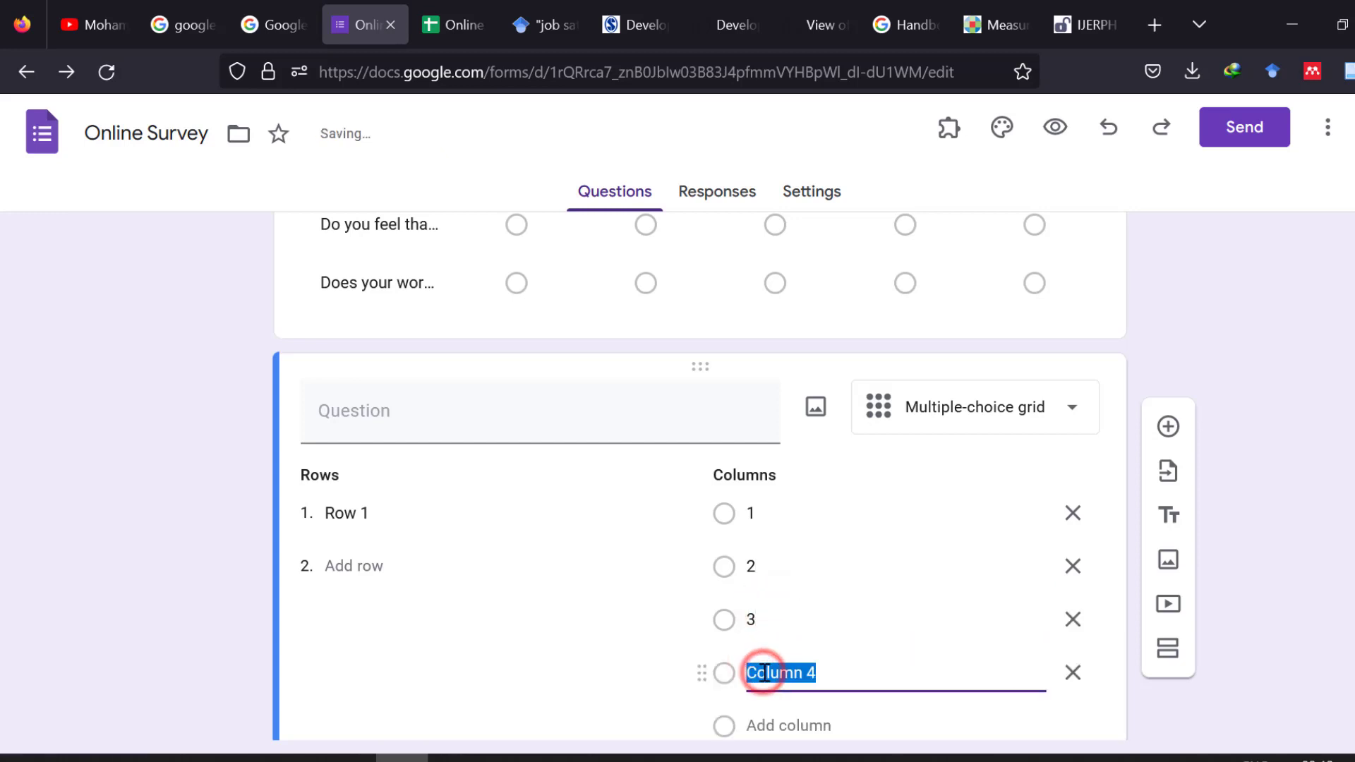
left_click(774, 720)
type("5")
left_click(367, 516)
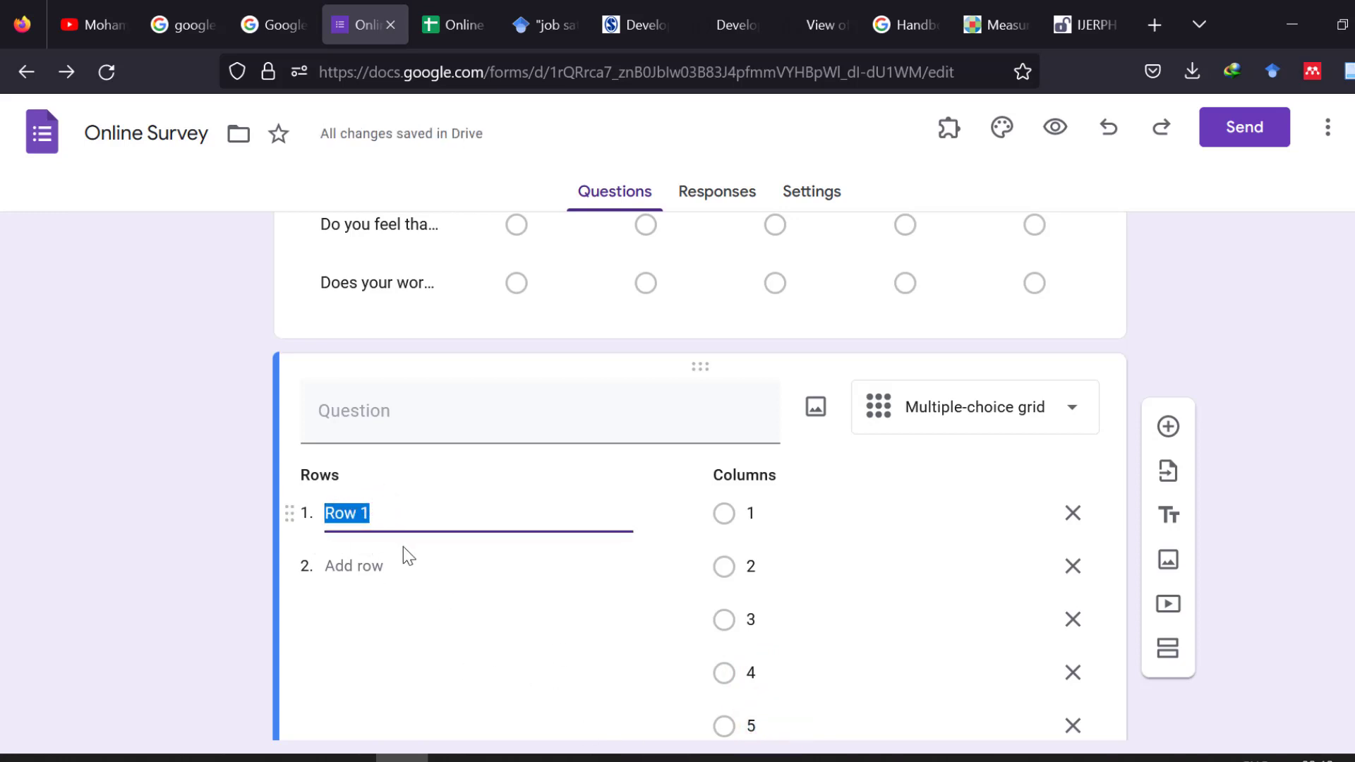
- In the Word item table, select the first column of statements and copy it
left_click(668, 757)
scroll(548, 603, "down", 10)
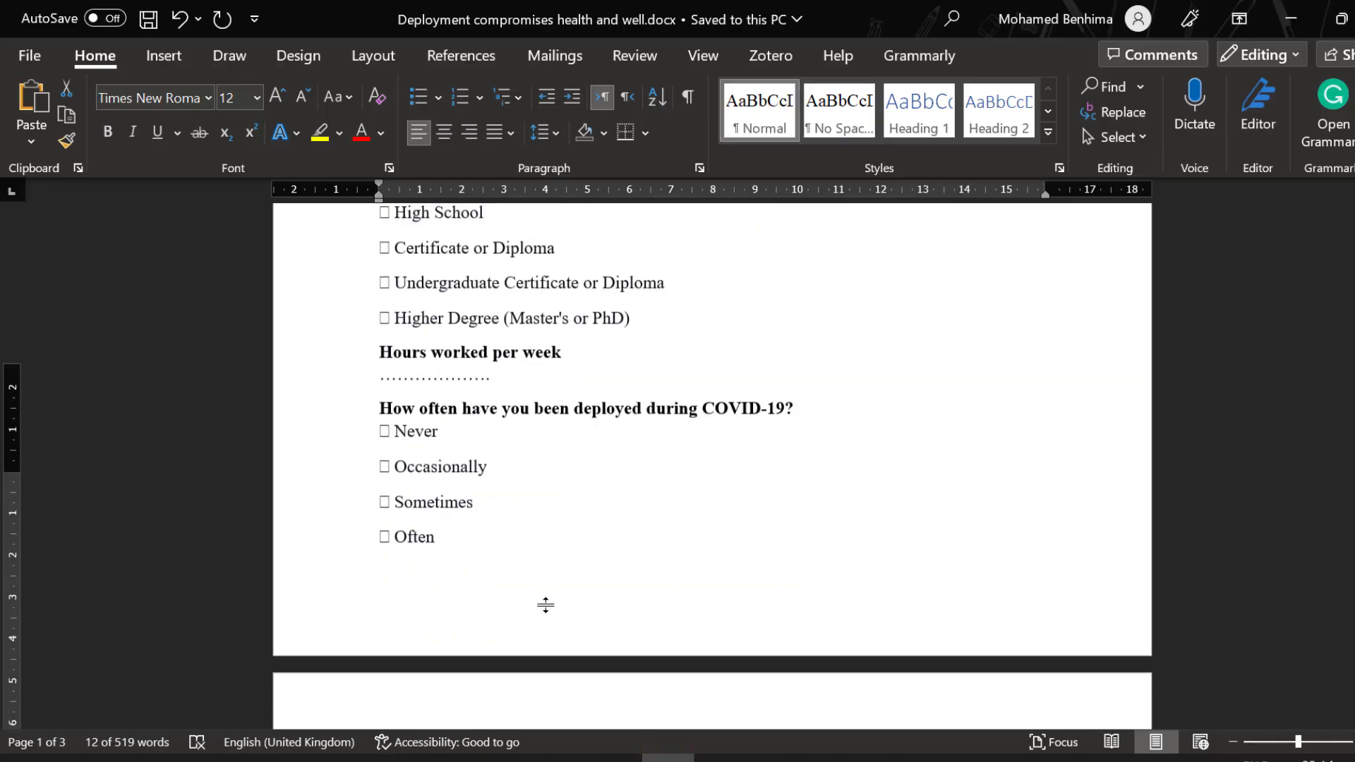
scroll(547, 600, "down", 8)
scroll(620, 475, "up", 4)
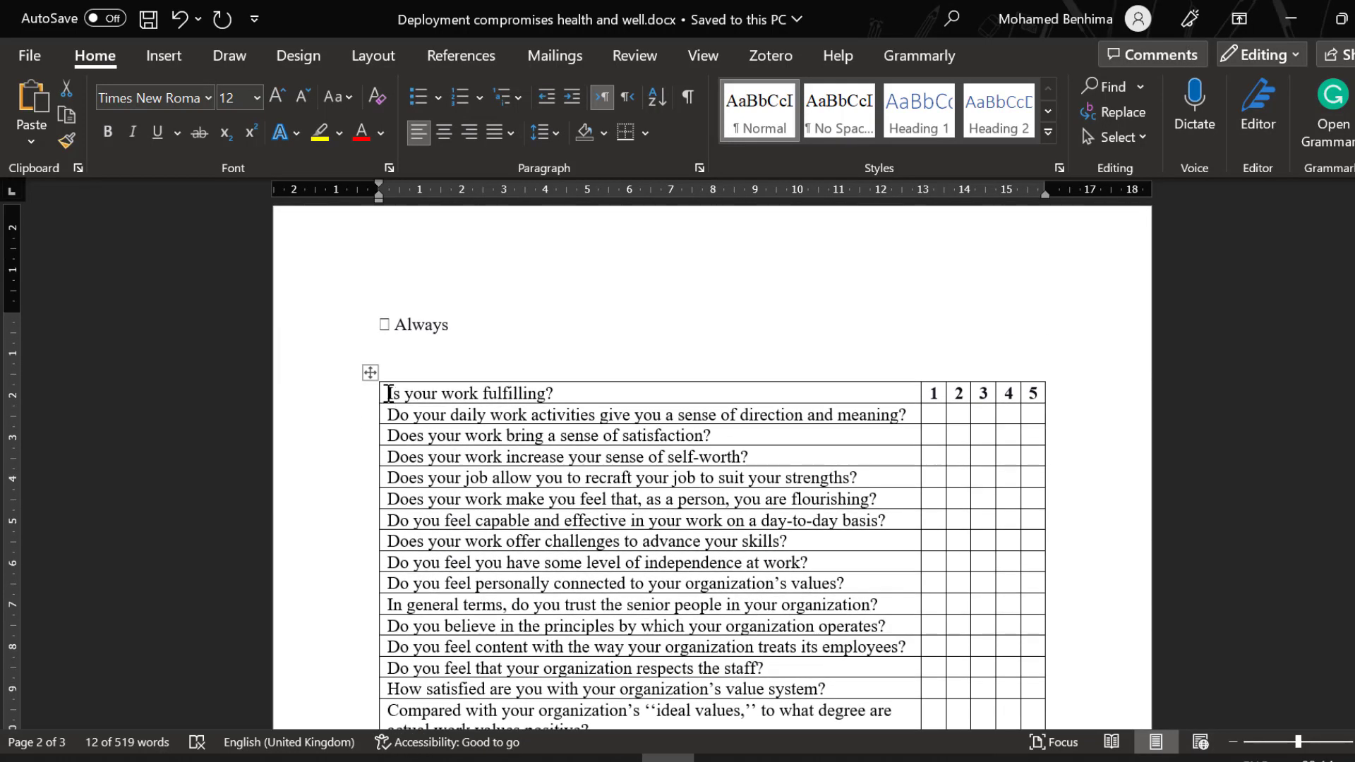
left_click(389, 393)
left_click(391, 393)
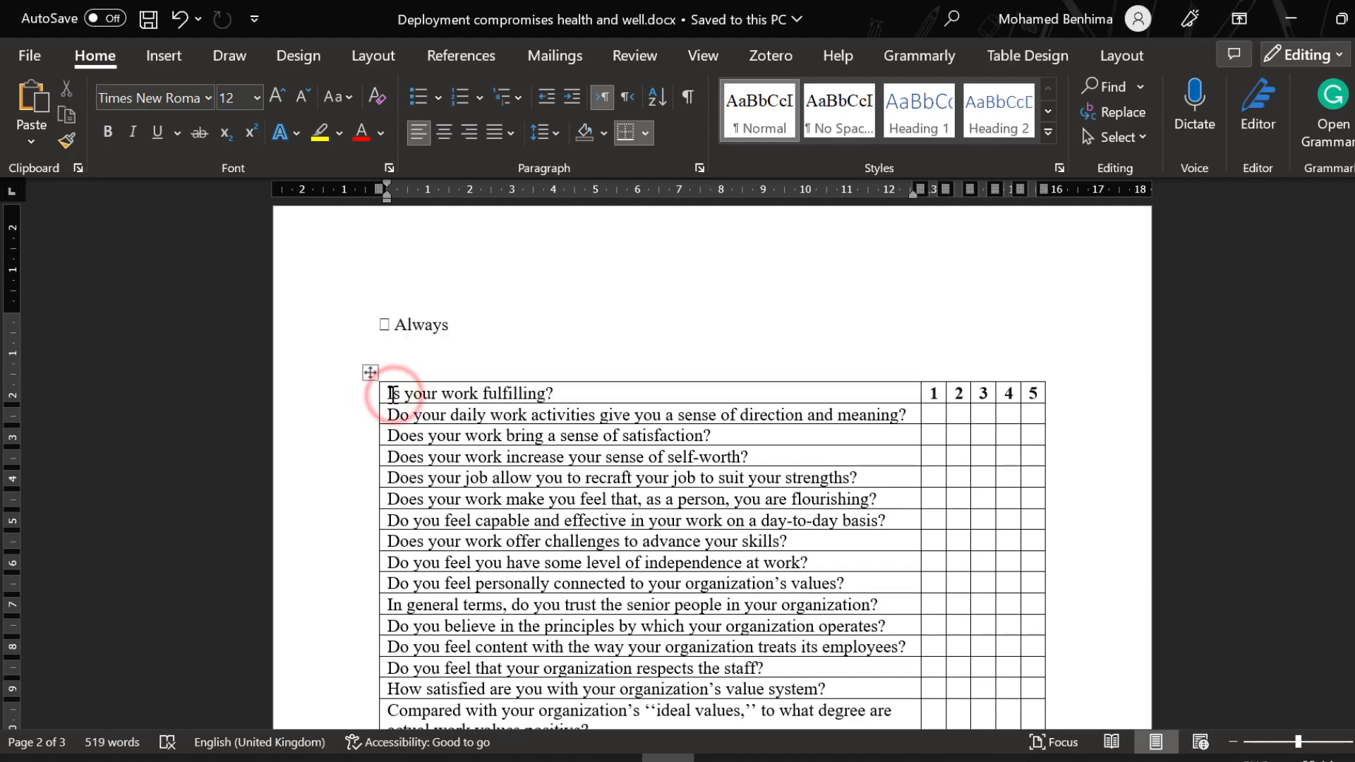
left_click_drag(391, 393, 786, 583)
right_click(618, 457)
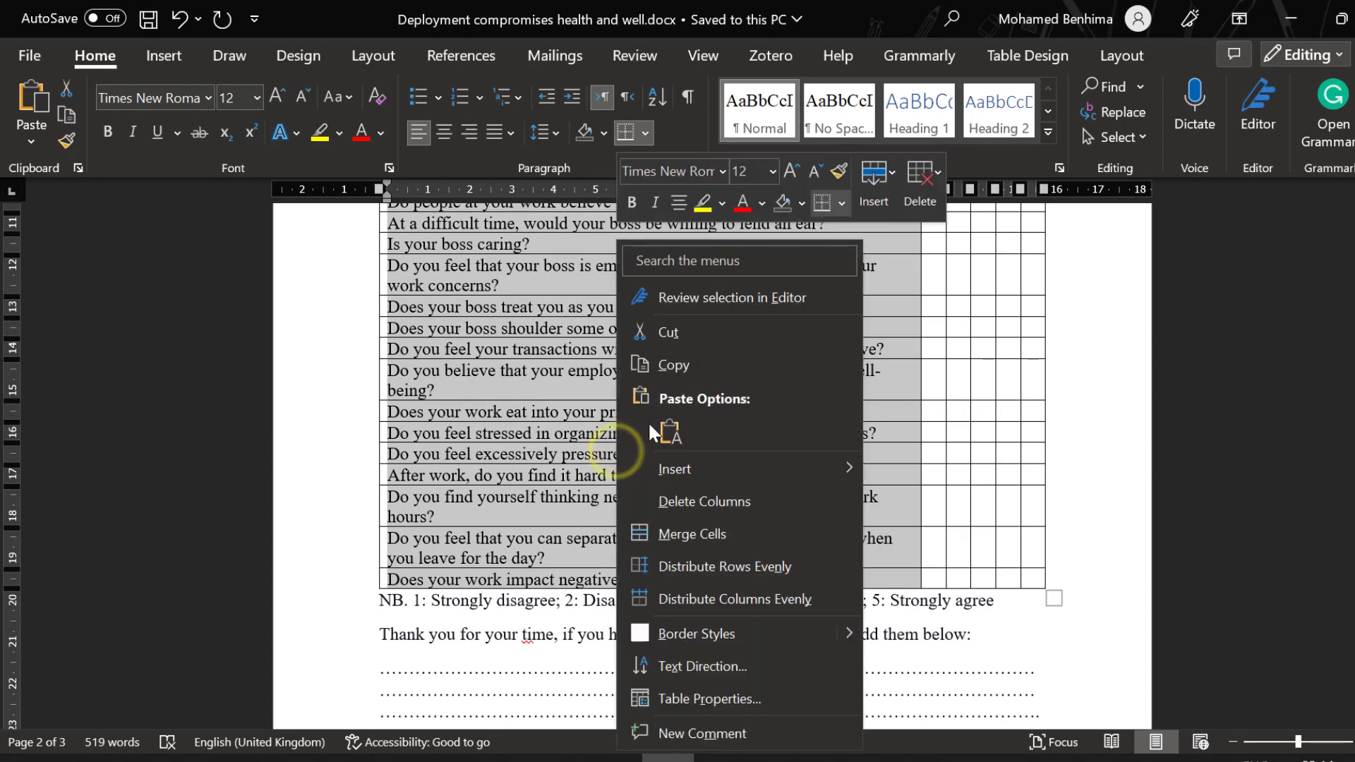
left_click(684, 356)
- Paste the copied questionnaire statements as the grid's rows and check them, starting 'Is your work fulfilling?'
key("alt+Tab")
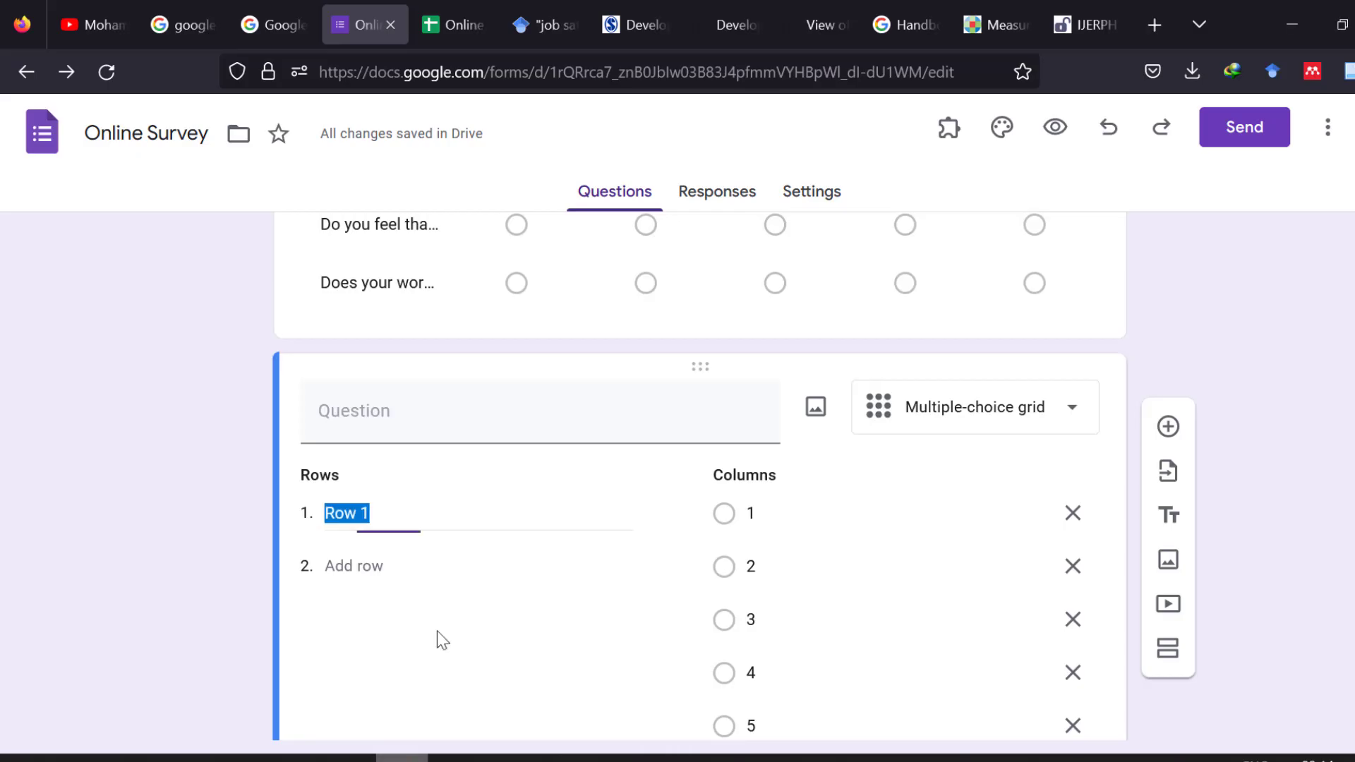
key("ctrl+v")
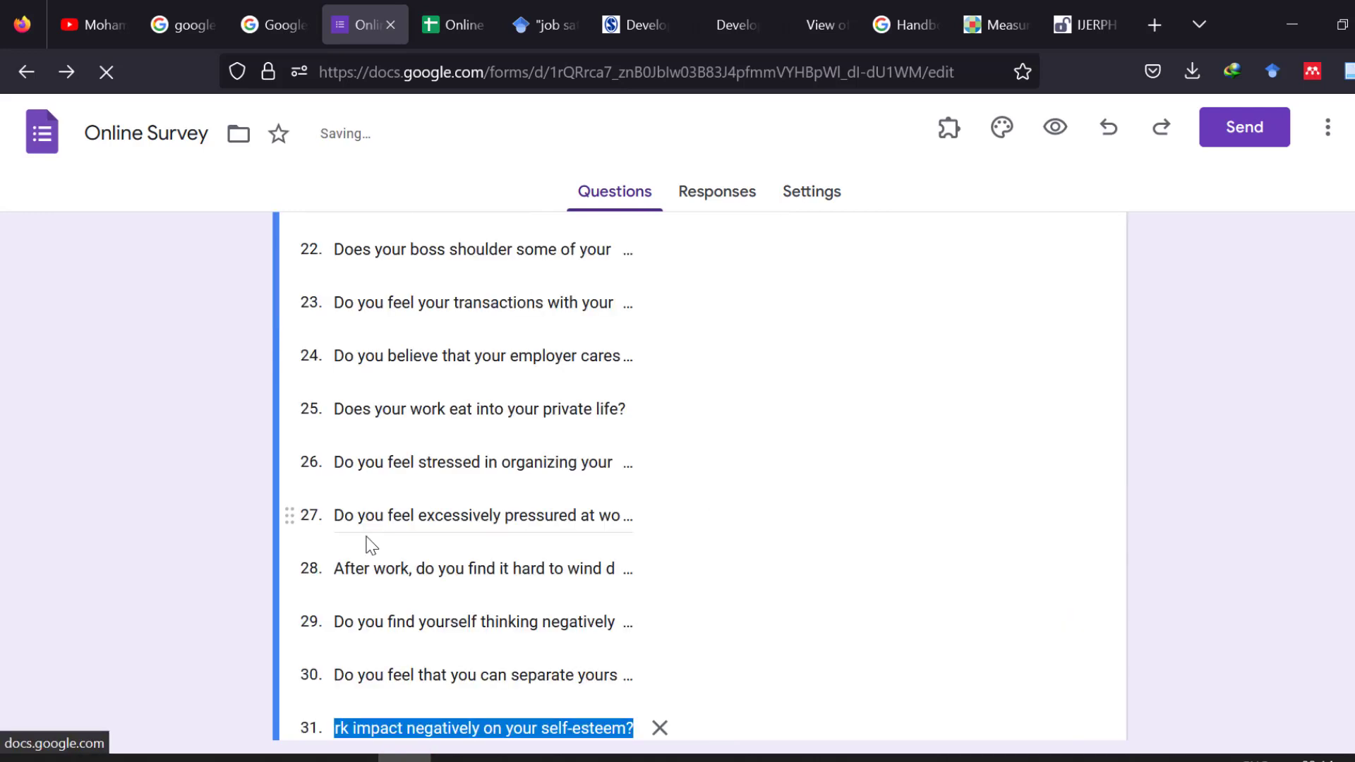
scroll(828, 541, "up", 8)
scroll(811, 552, "up", 10)
scroll(526, 542, "up", 10)
scroll(565, 458, "up", 10)
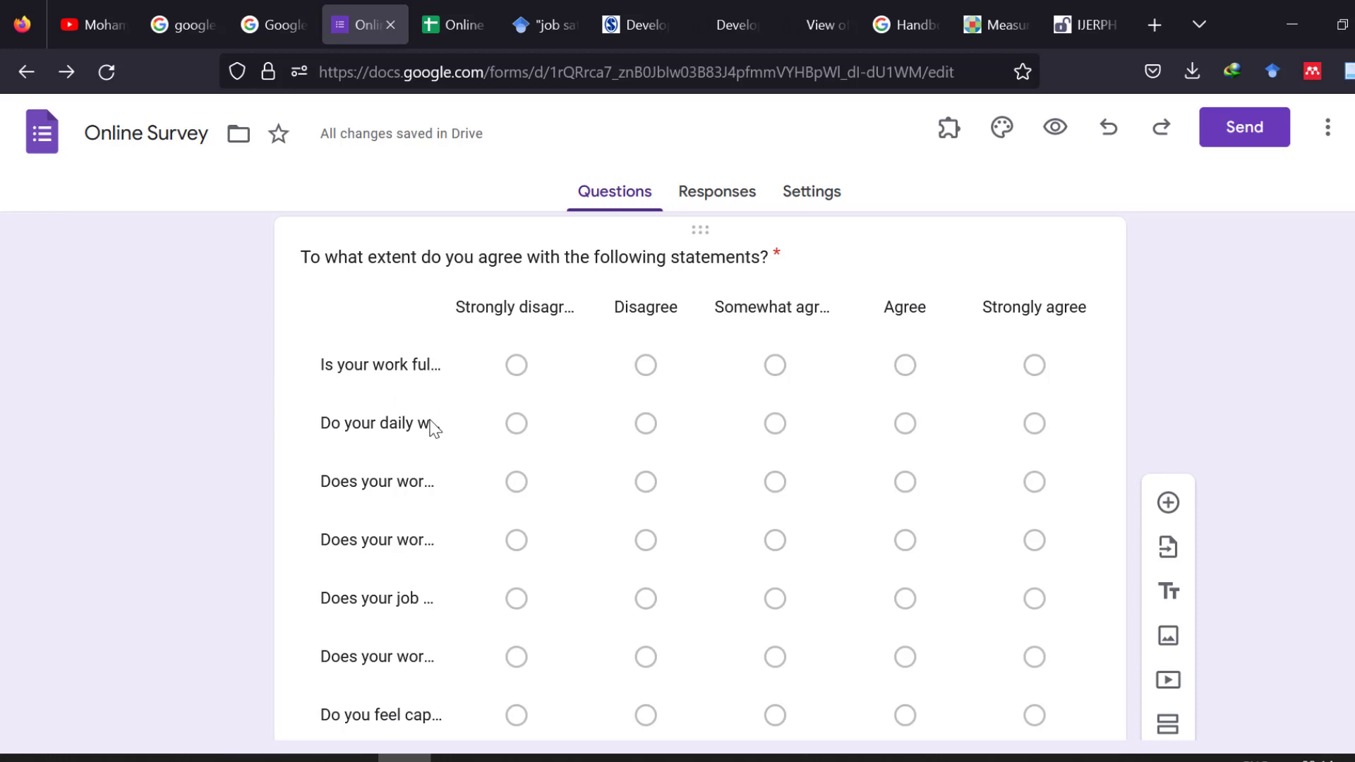
left_click(349, 368)
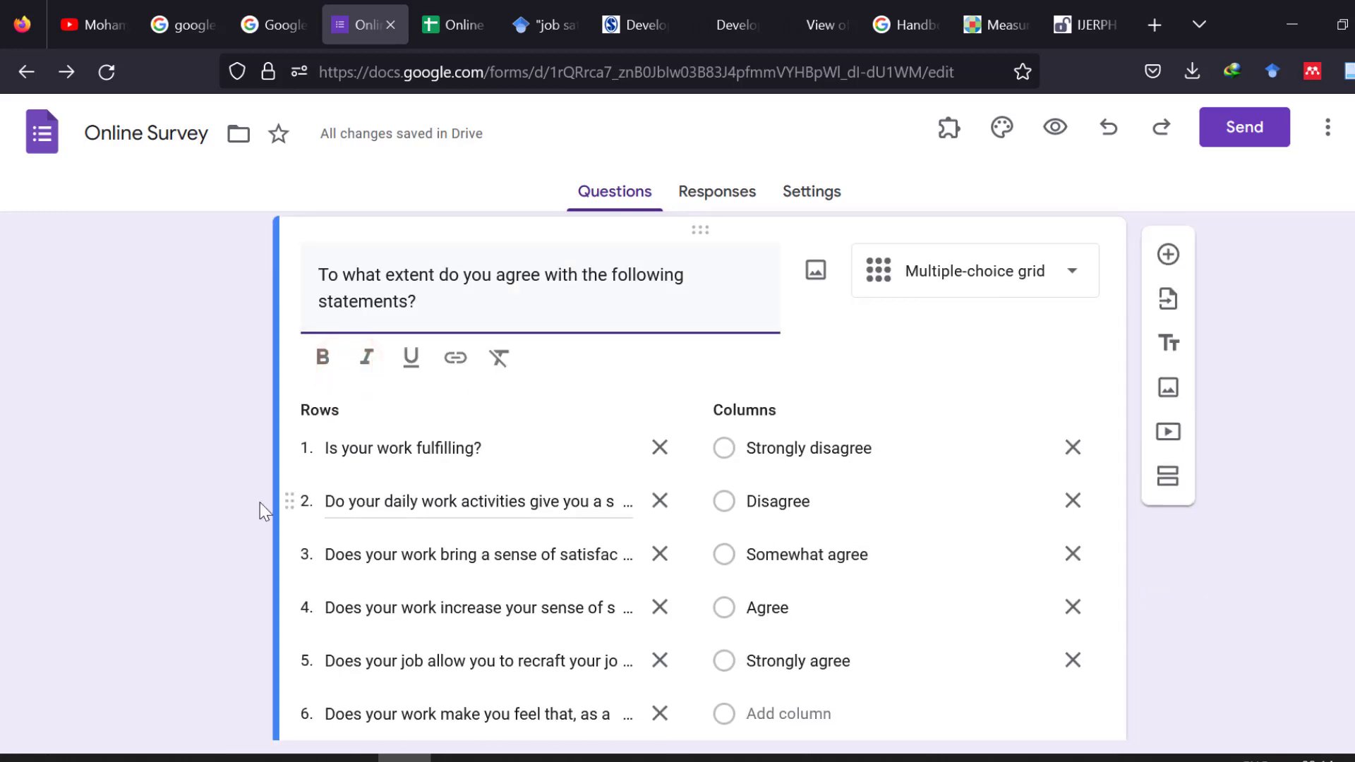
scroll(436, 463, "down", 5)
scroll(436, 464, "down", 15)
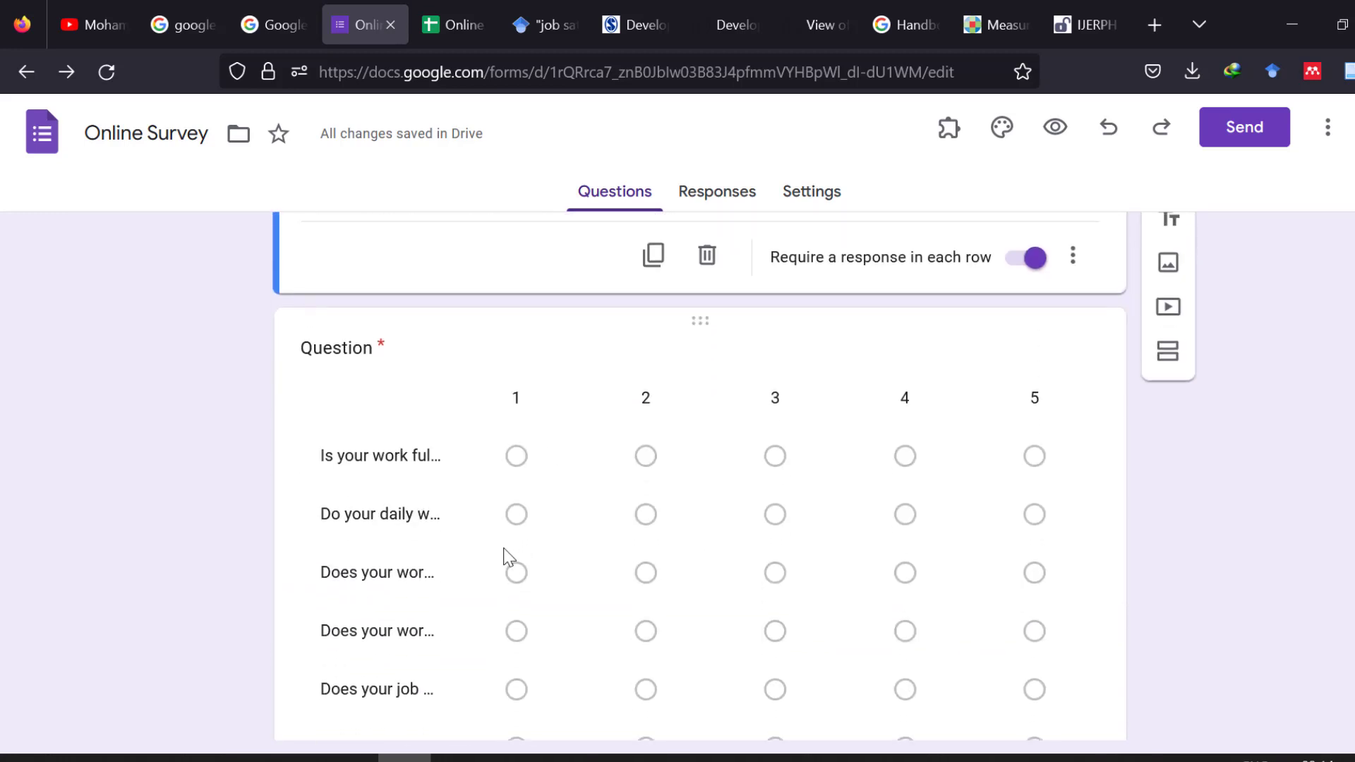
- Copy a shortened forms.gle share link for the form to the clipboard
left_click(1241, 139)
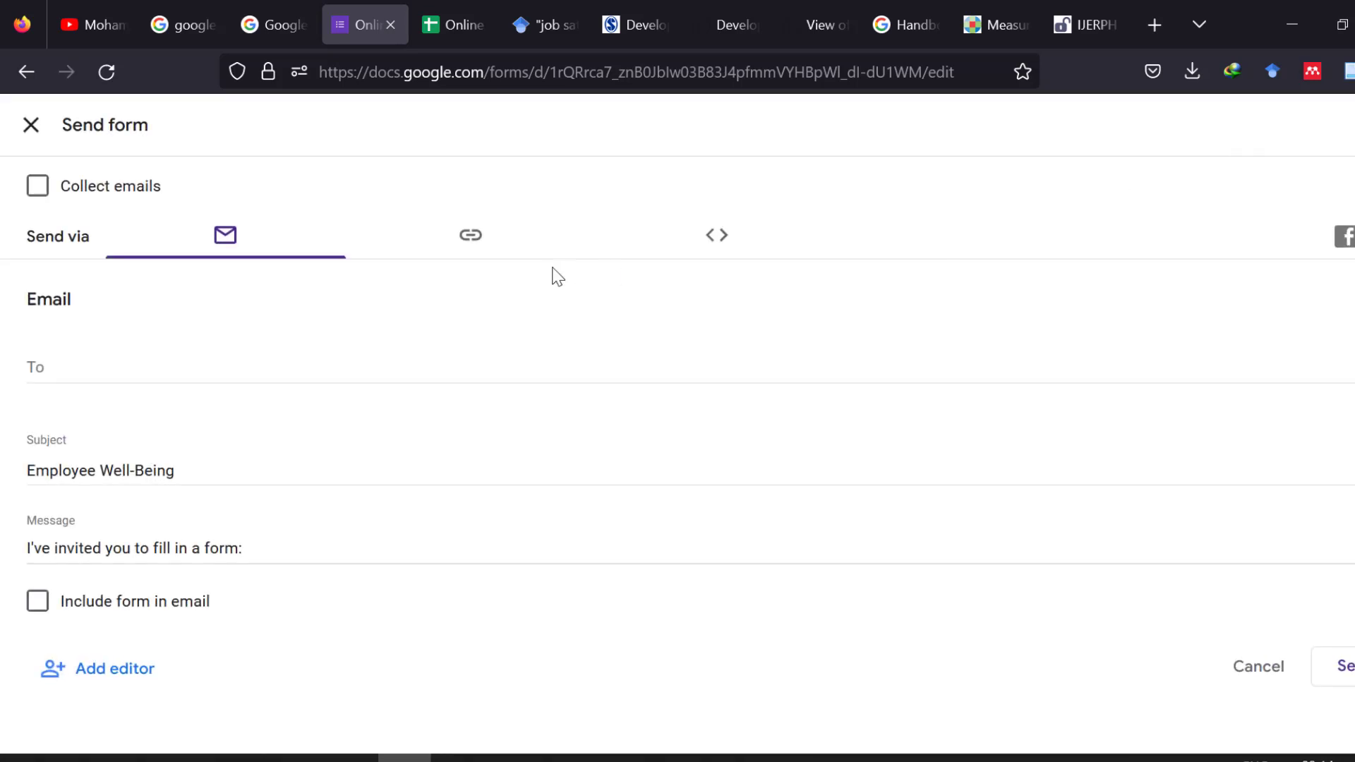
left_click(463, 243)
left_click(38, 378)
left_click(1343, 408)
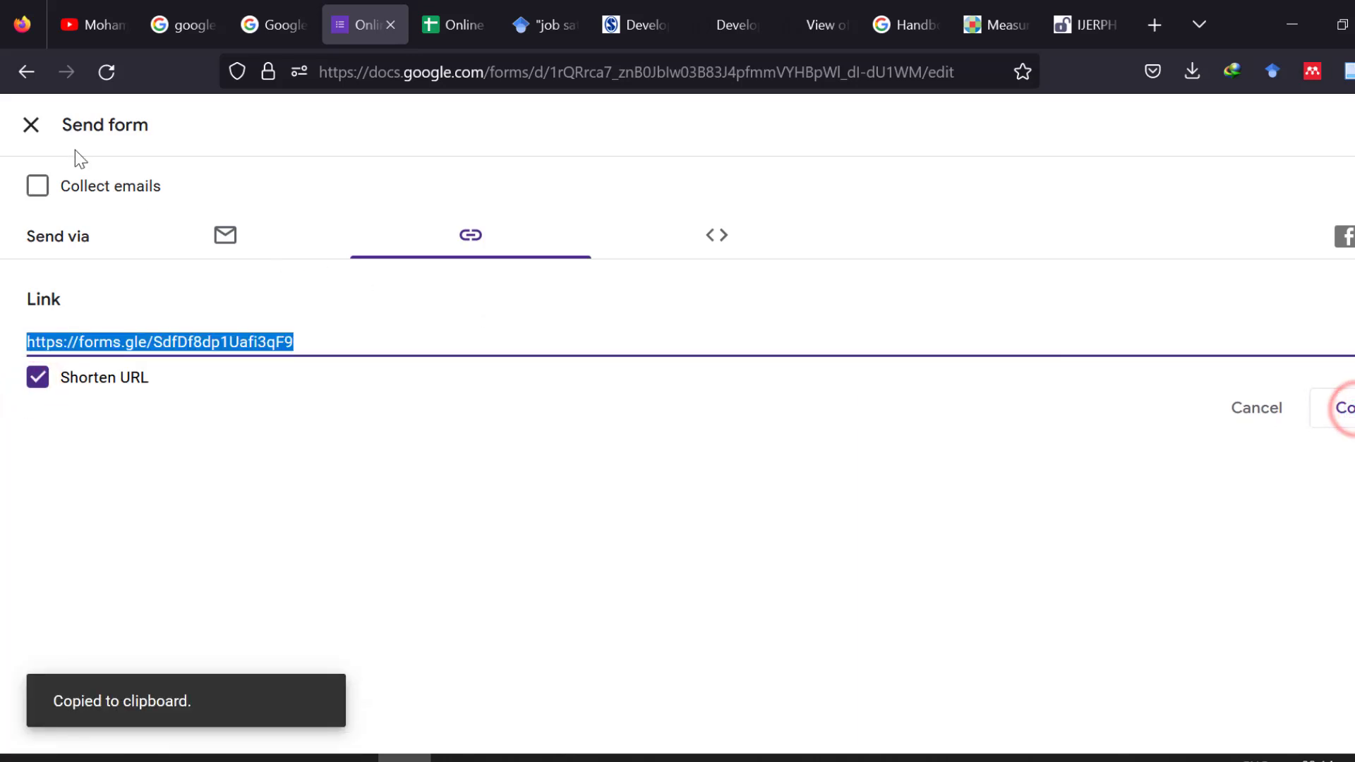
left_click(31, 125)
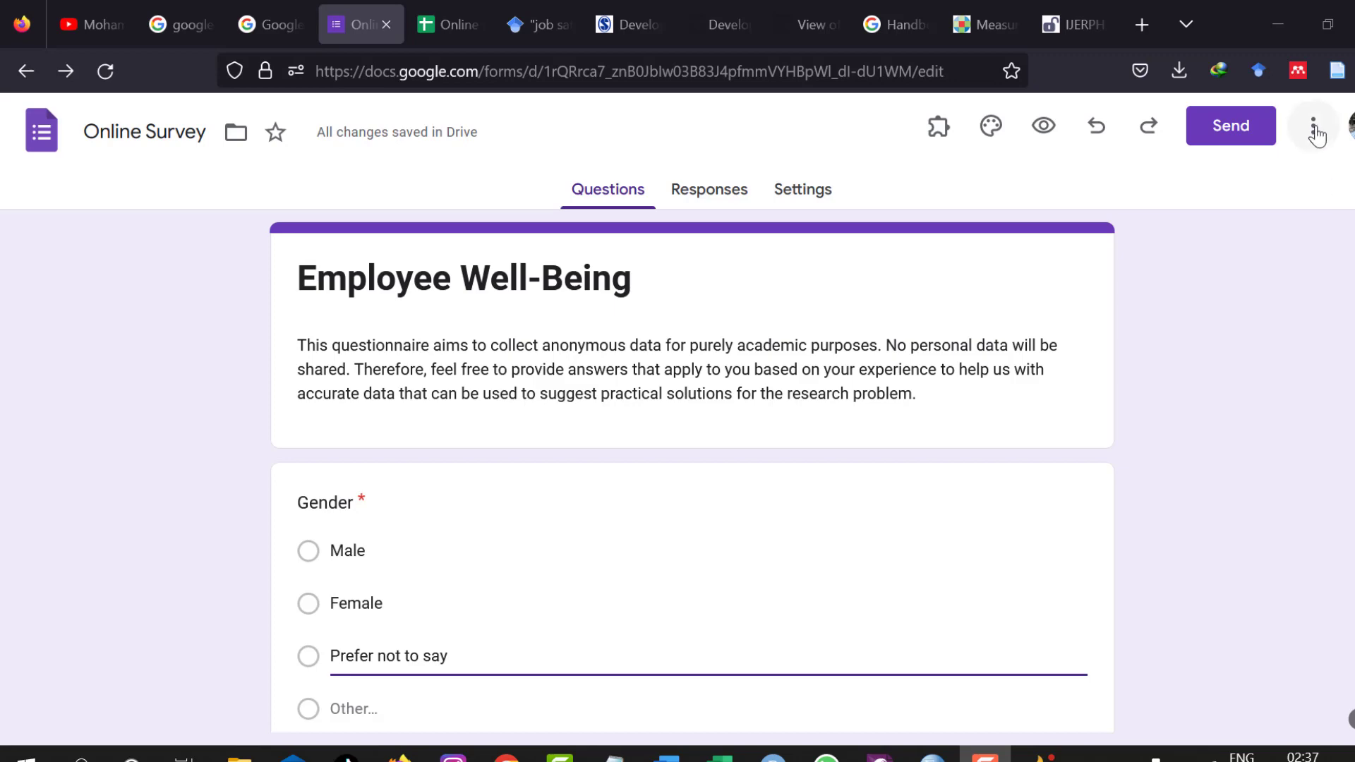
left_click(1313, 127)
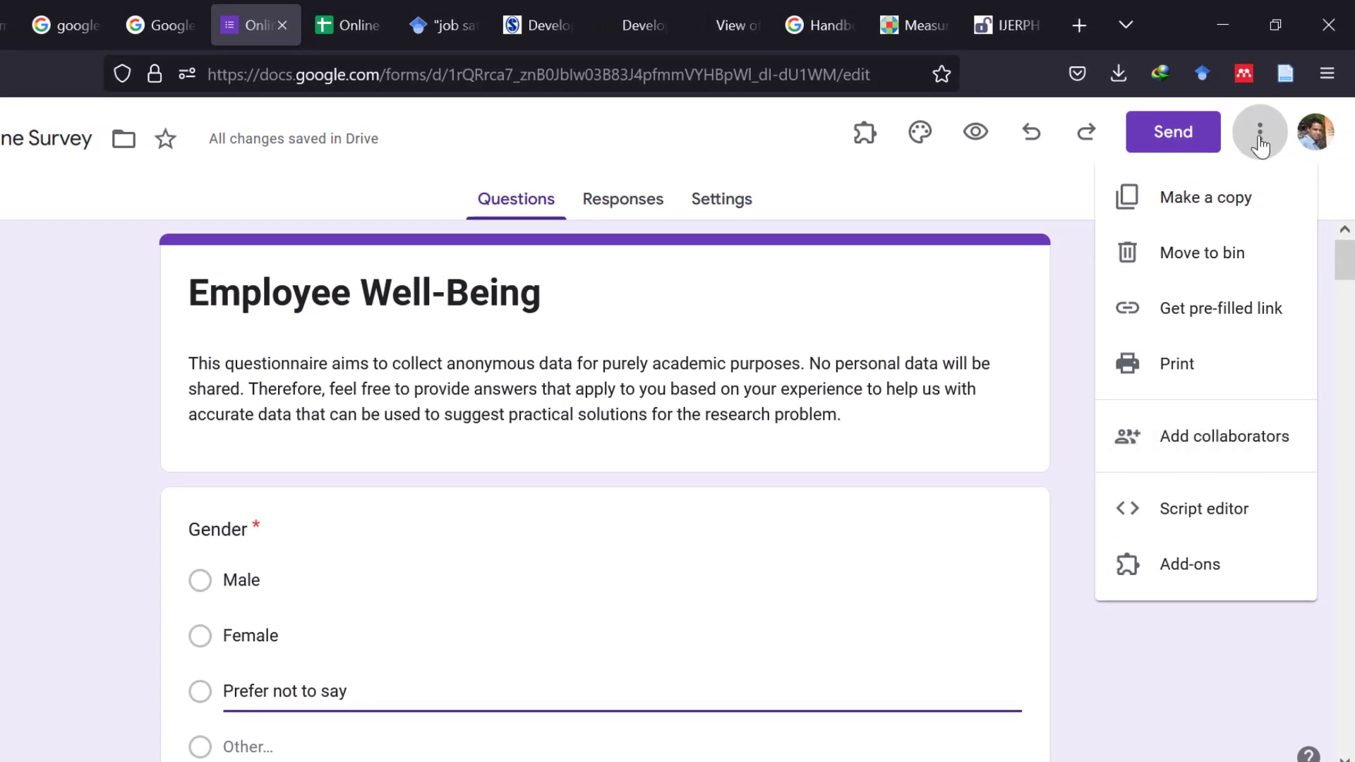
left_click(1210, 432)
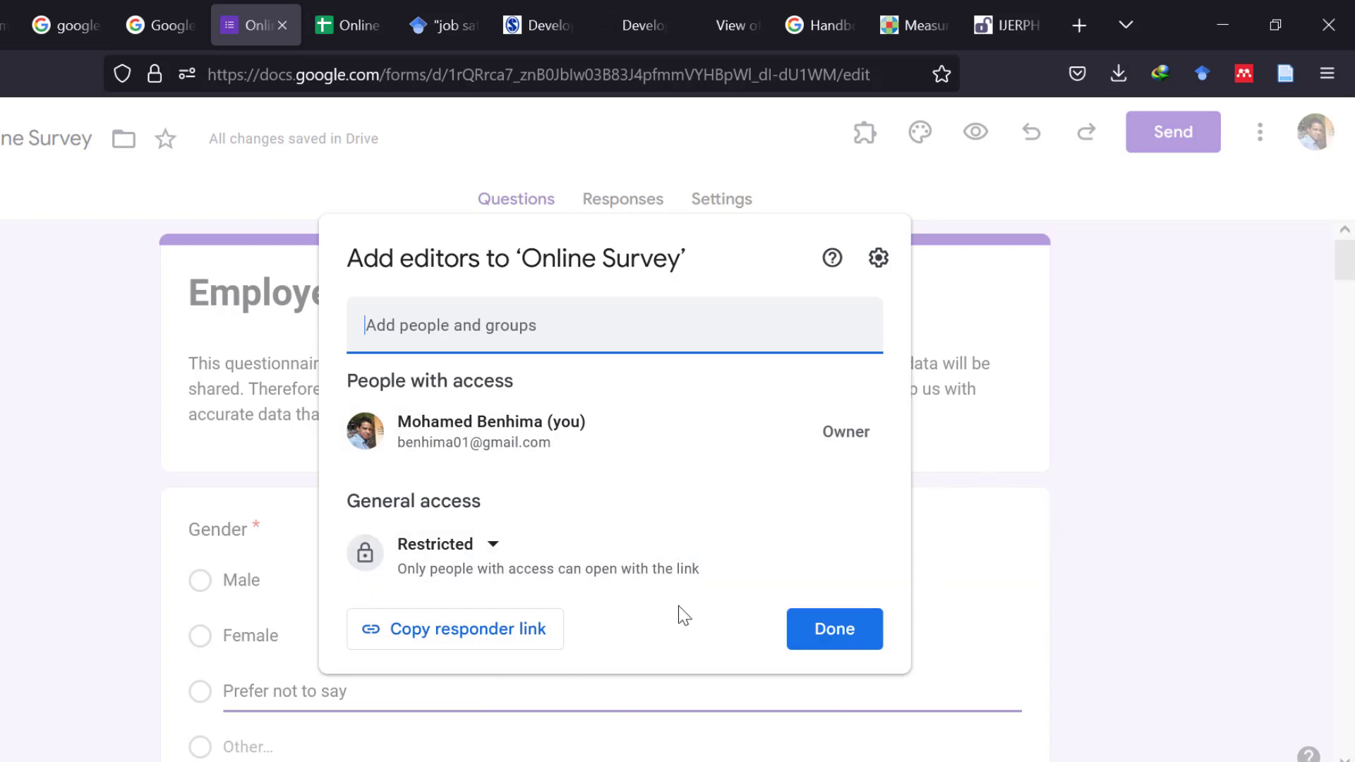
left_click(1146, 381)
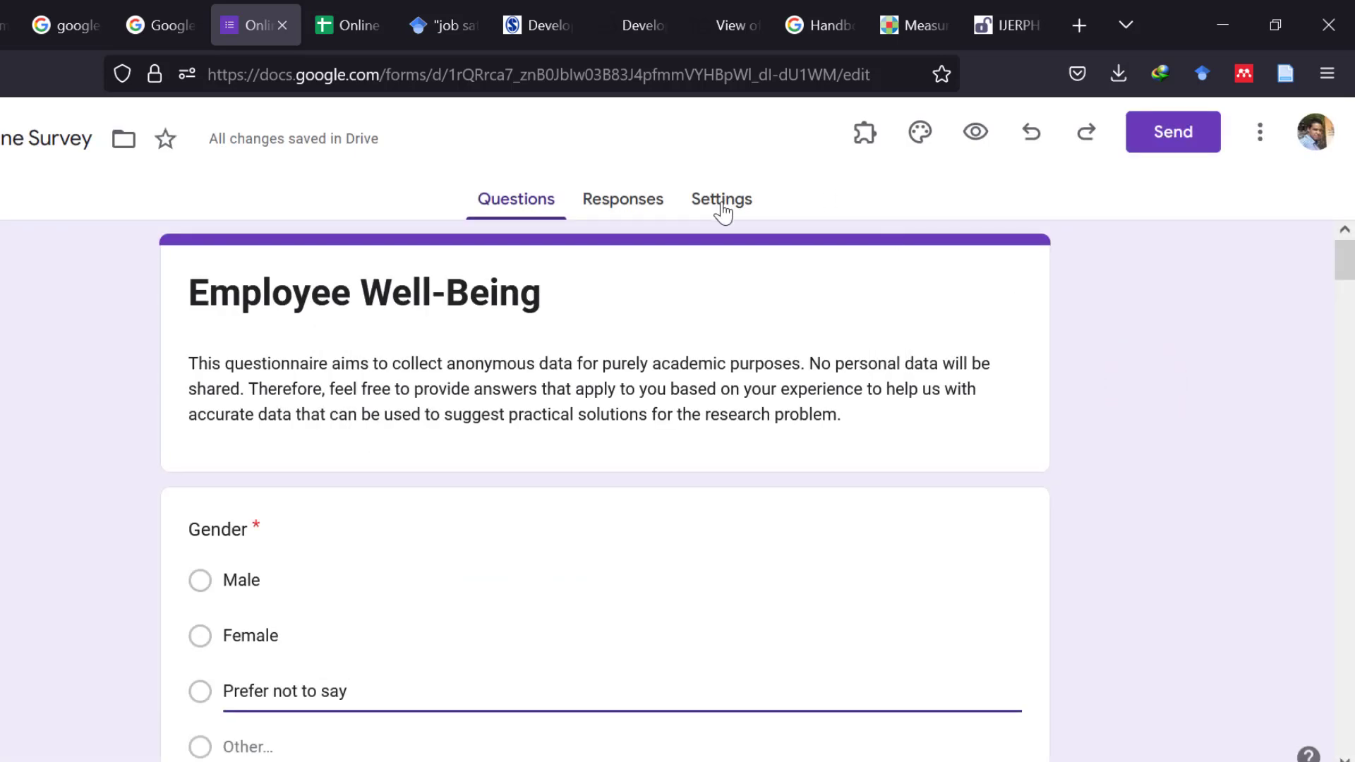
- Open the form's settings and expand the Responses section
left_click(723, 205)
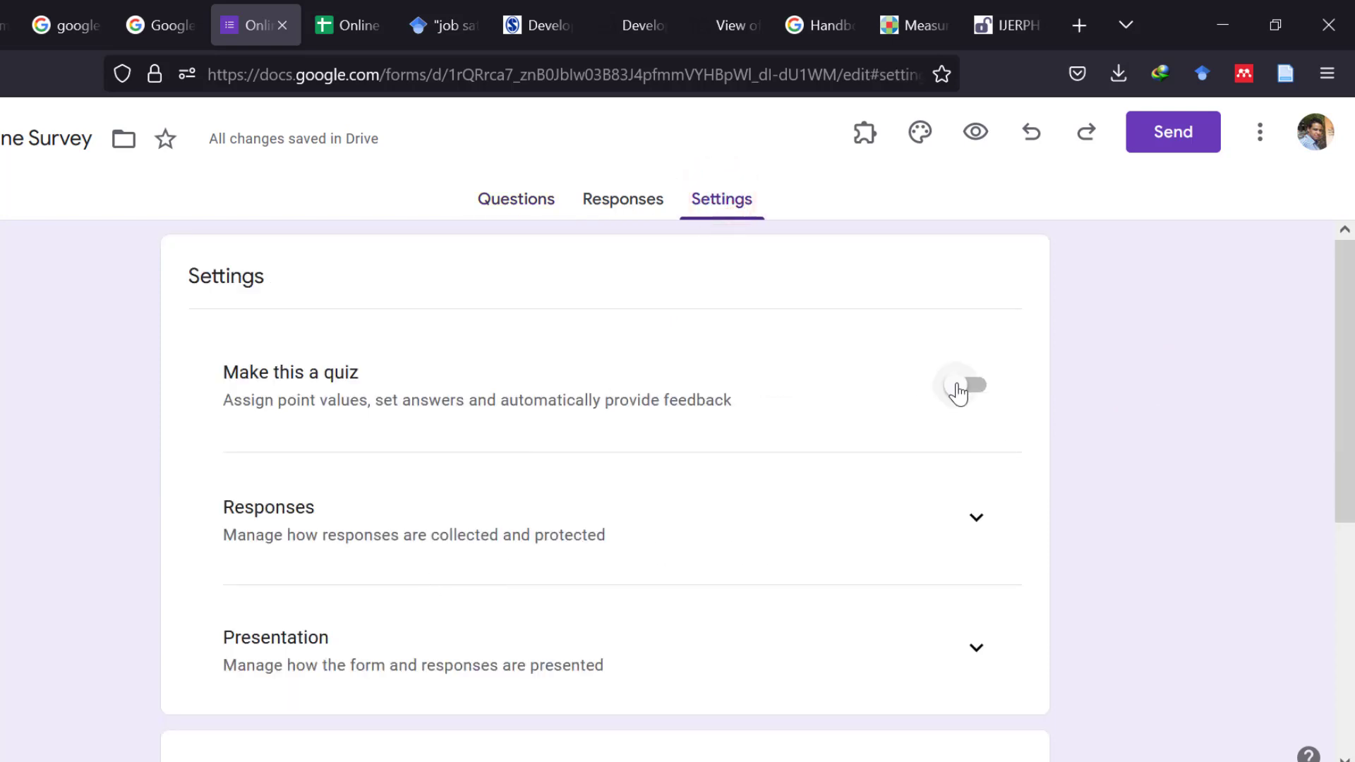
left_click(976, 522)
scroll(972, 522, "down", 2)
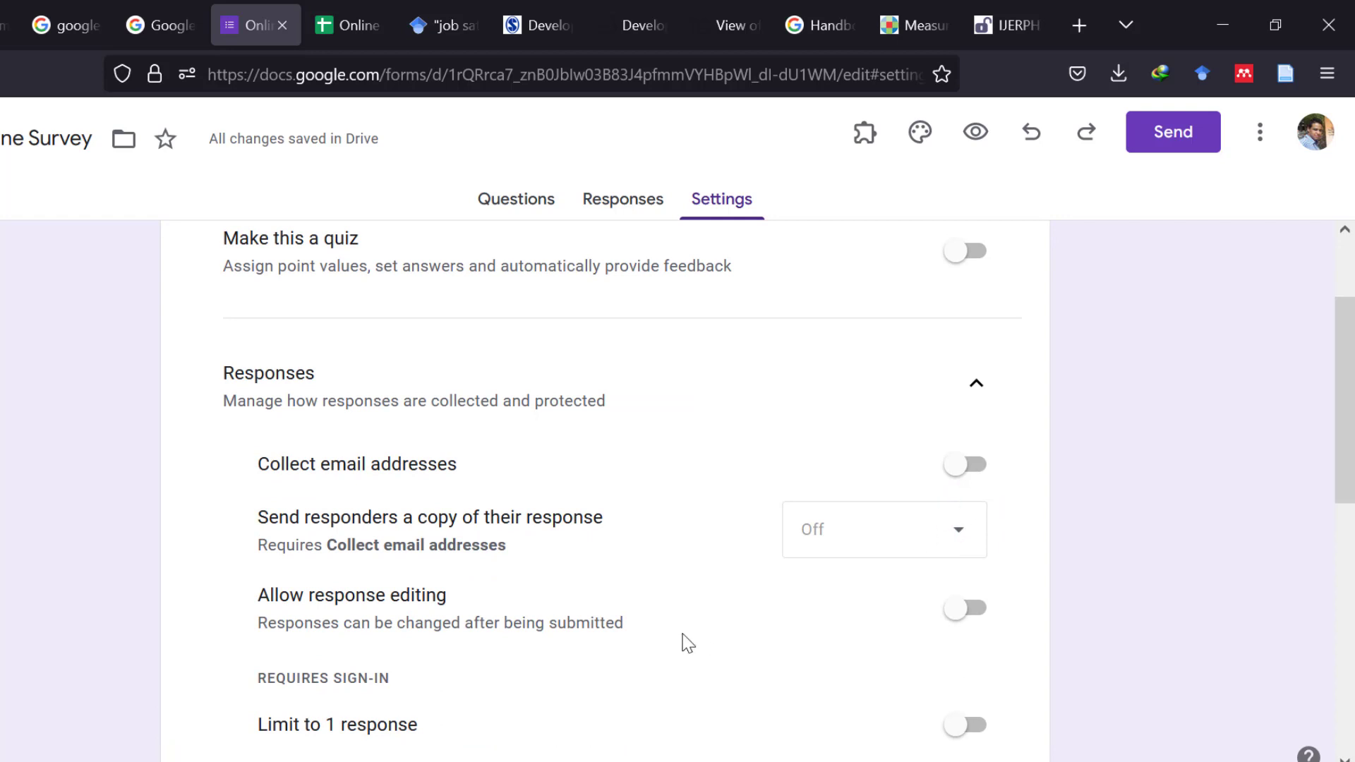
scroll(462, 589, "down", 2)
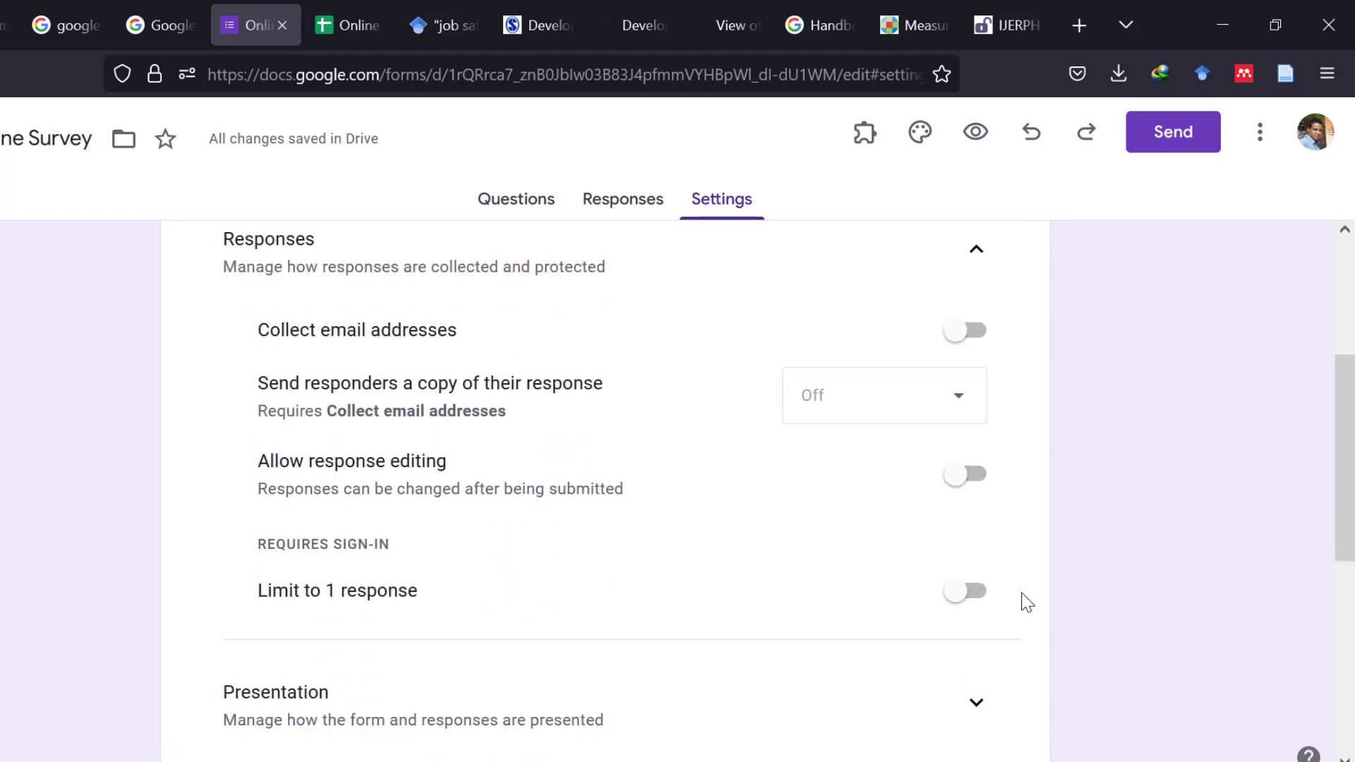
scroll(611, 638, "down", 4)
scroll(493, 570, "down", 3)
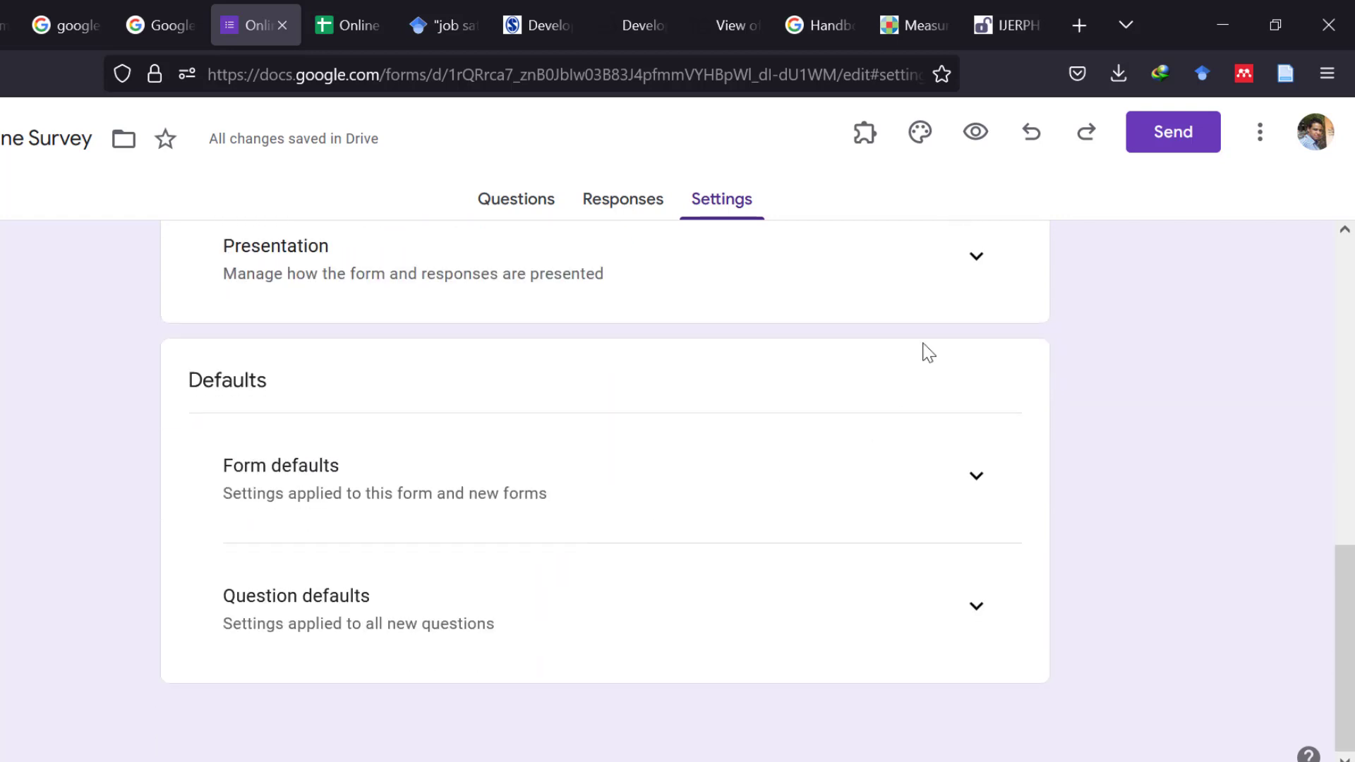
- Expand Presentation, Form defaults and Question defaults, showing email collection off and questions required by default
left_click(975, 272)
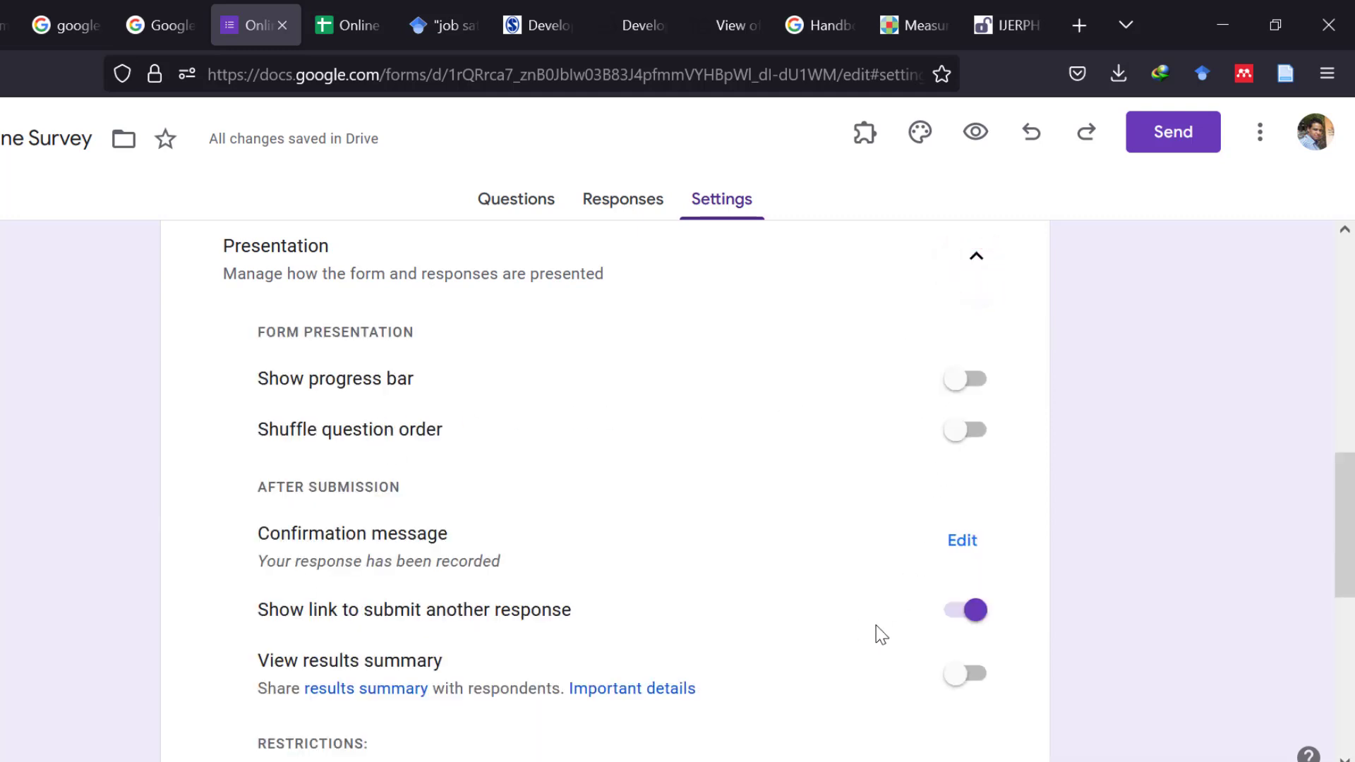
scroll(876, 625, "down", 6)
scroll(863, 636, "down", 2)
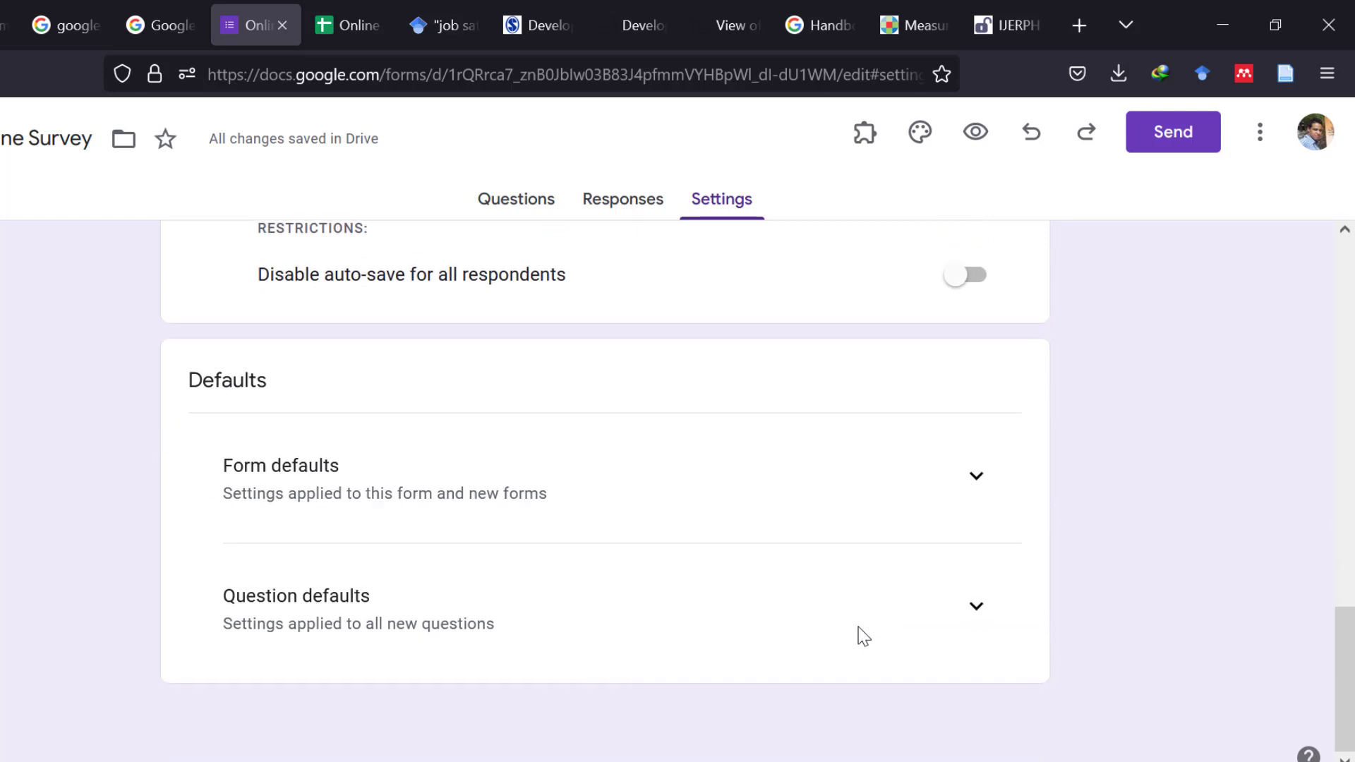
left_click(991, 480)
scroll(576, 653, "down", 1)
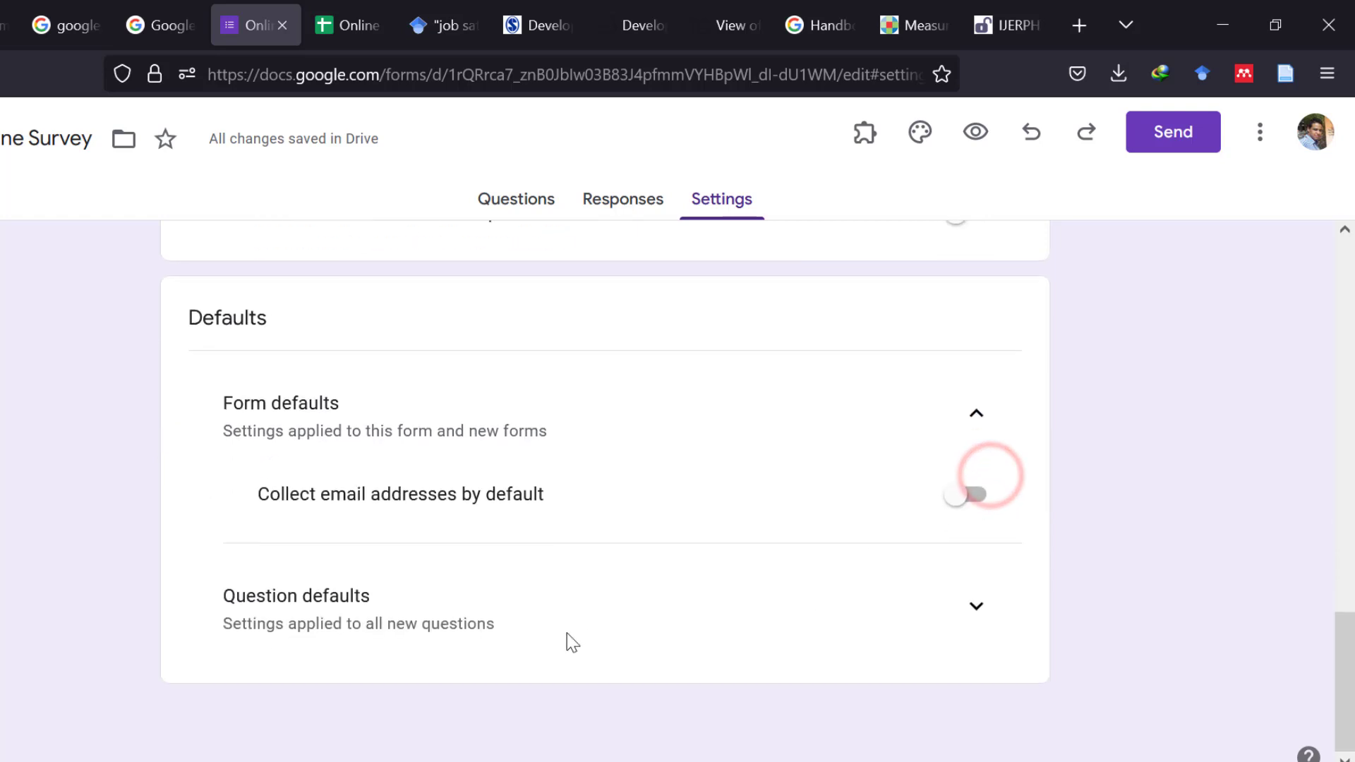
left_click(982, 609)
scroll(670, 624, "down", 1)
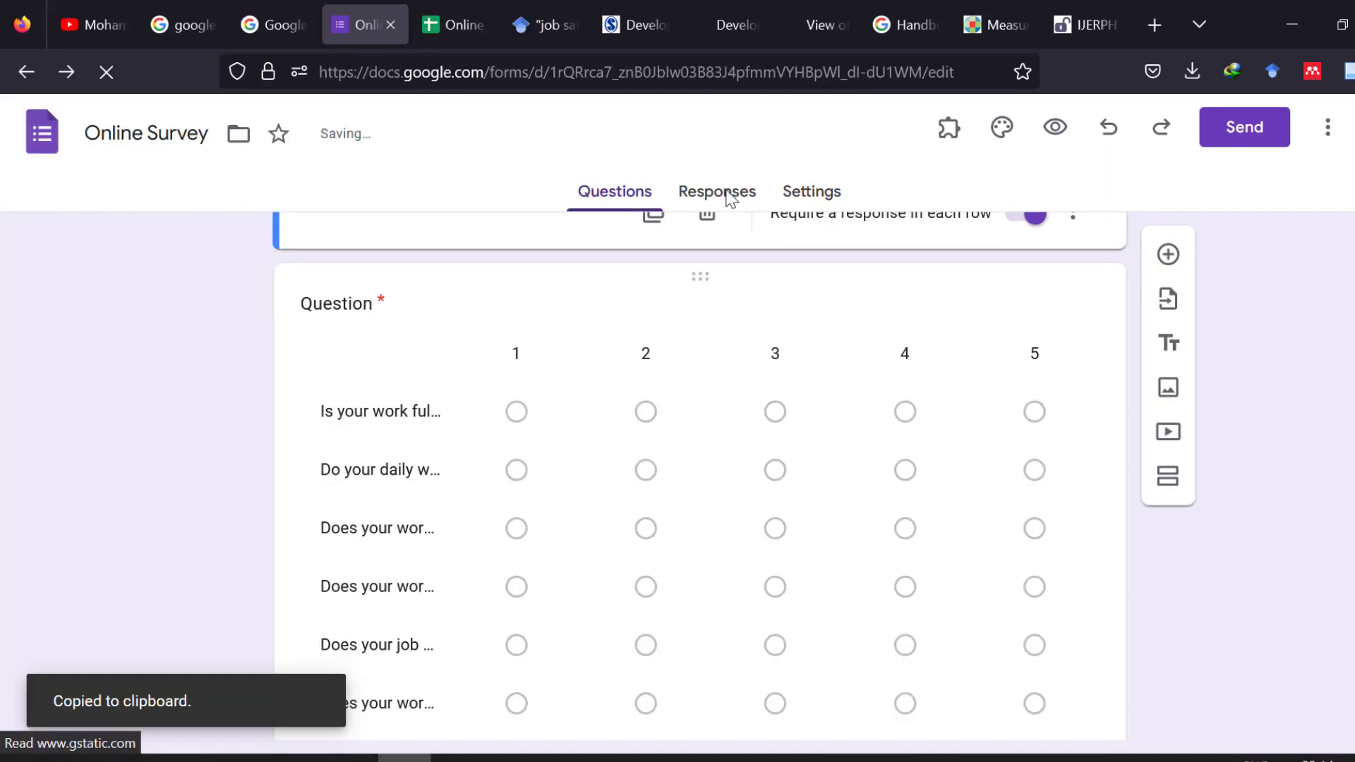
- Confirm the Responses summary shows 0 responses, then go to the Online Survey (Responses) spreadsheet
left_click(731, 200)
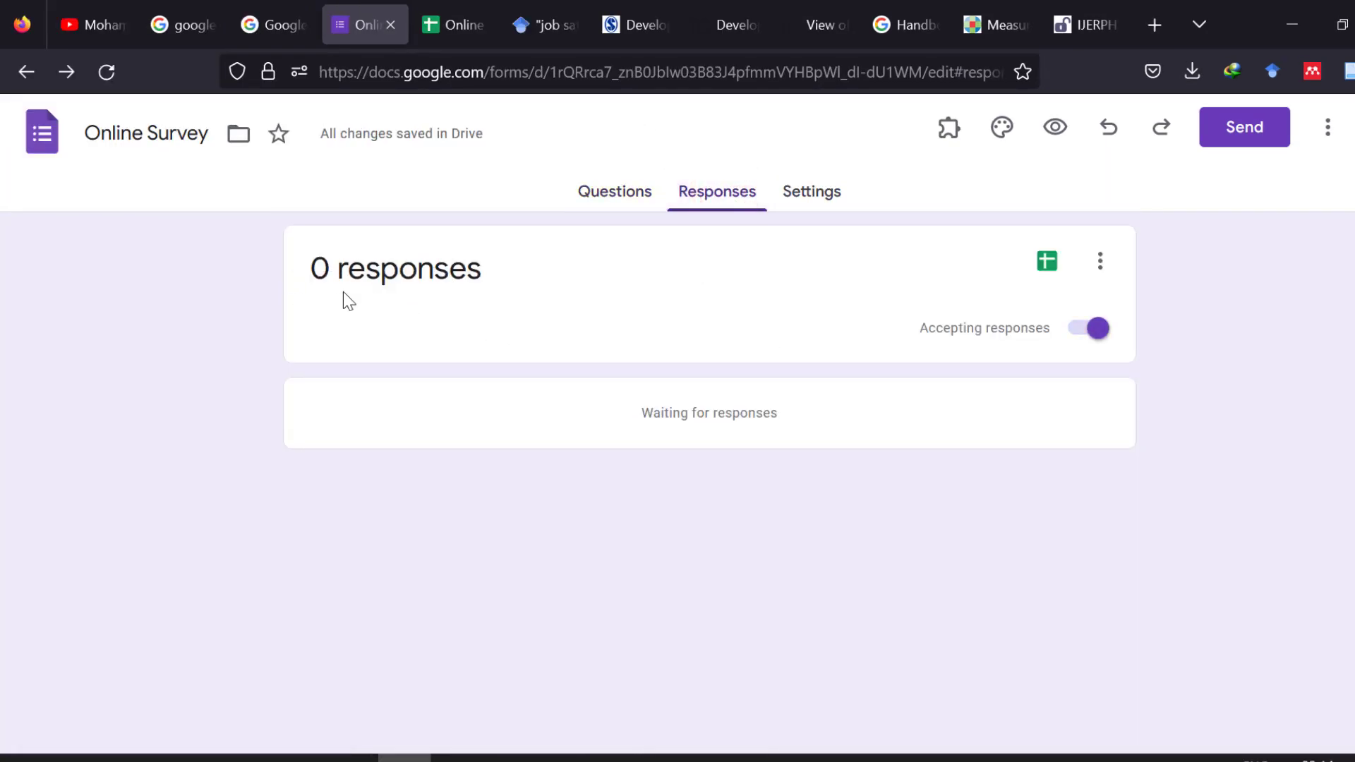
left_click_drag(333, 276, 319, 275)
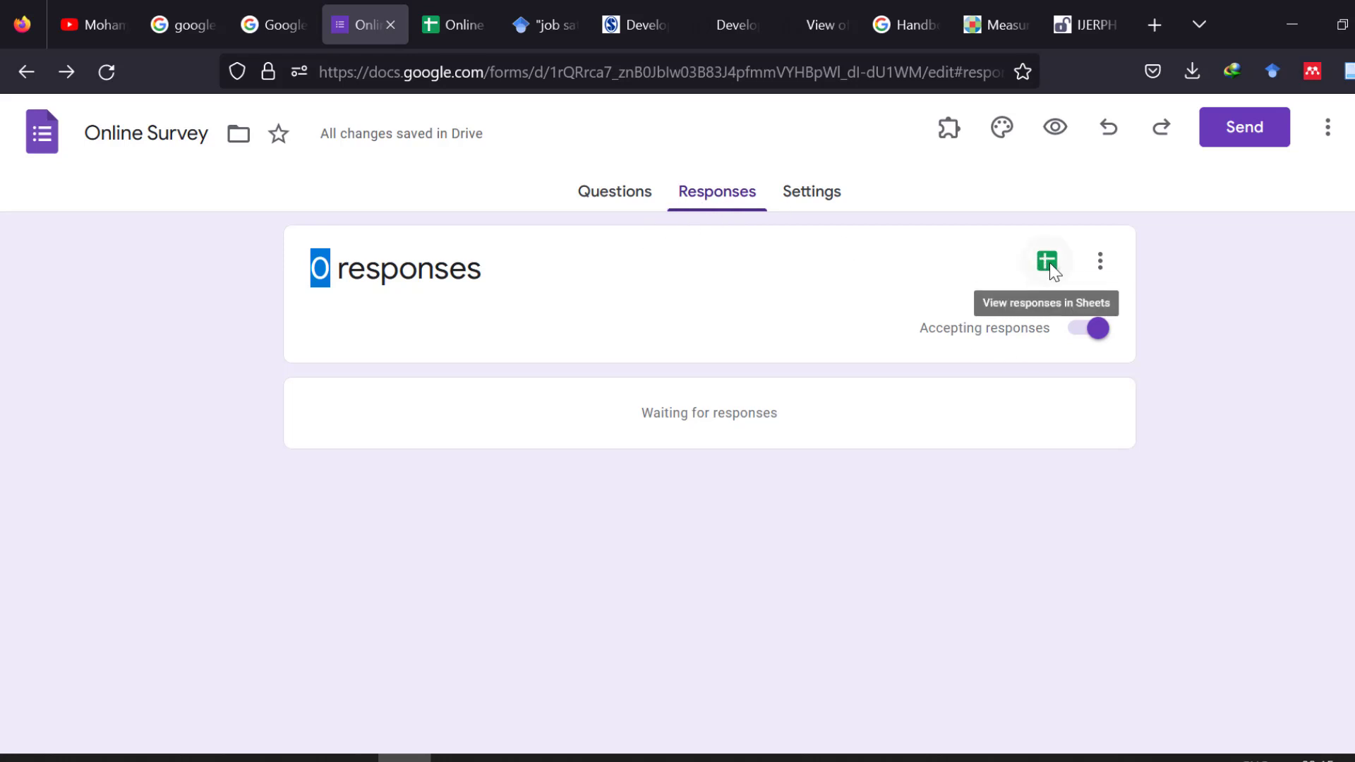
left_click(463, 17)
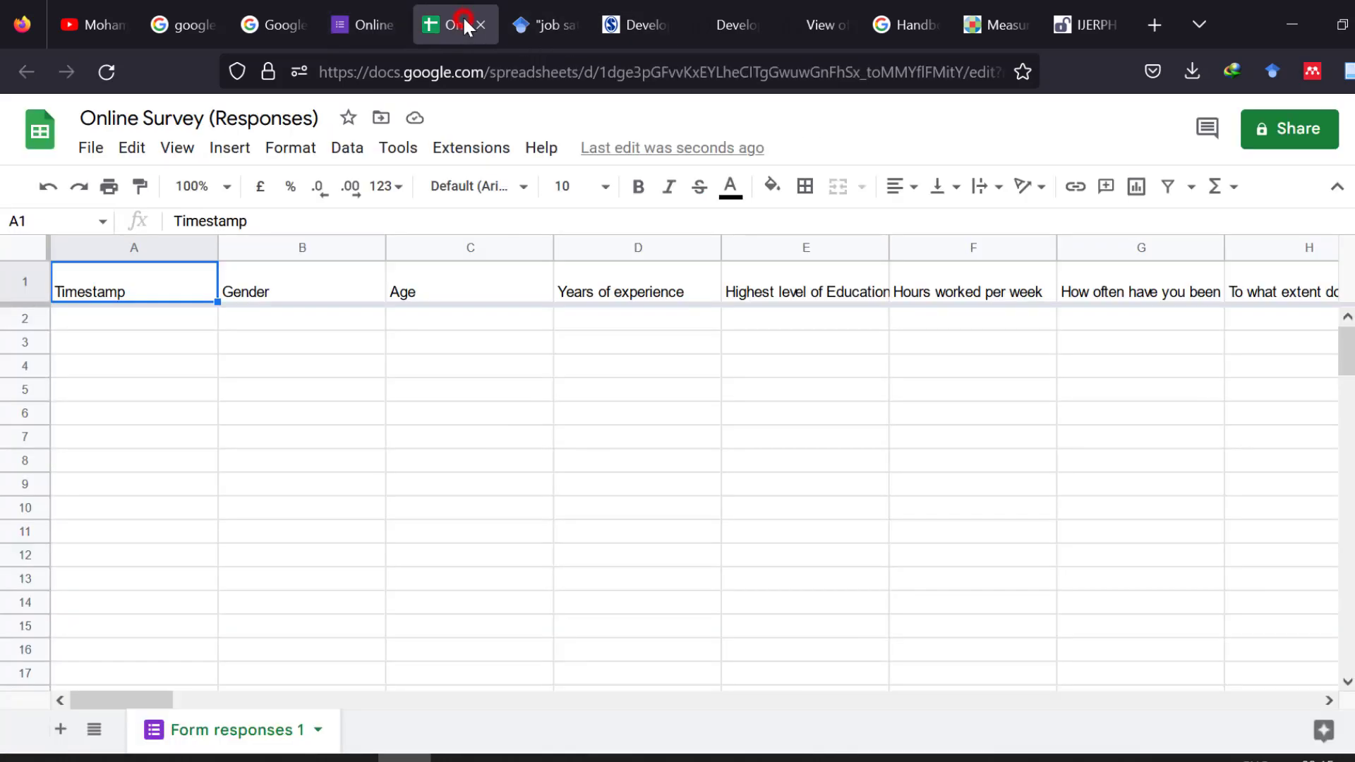
left_click(93, 150)
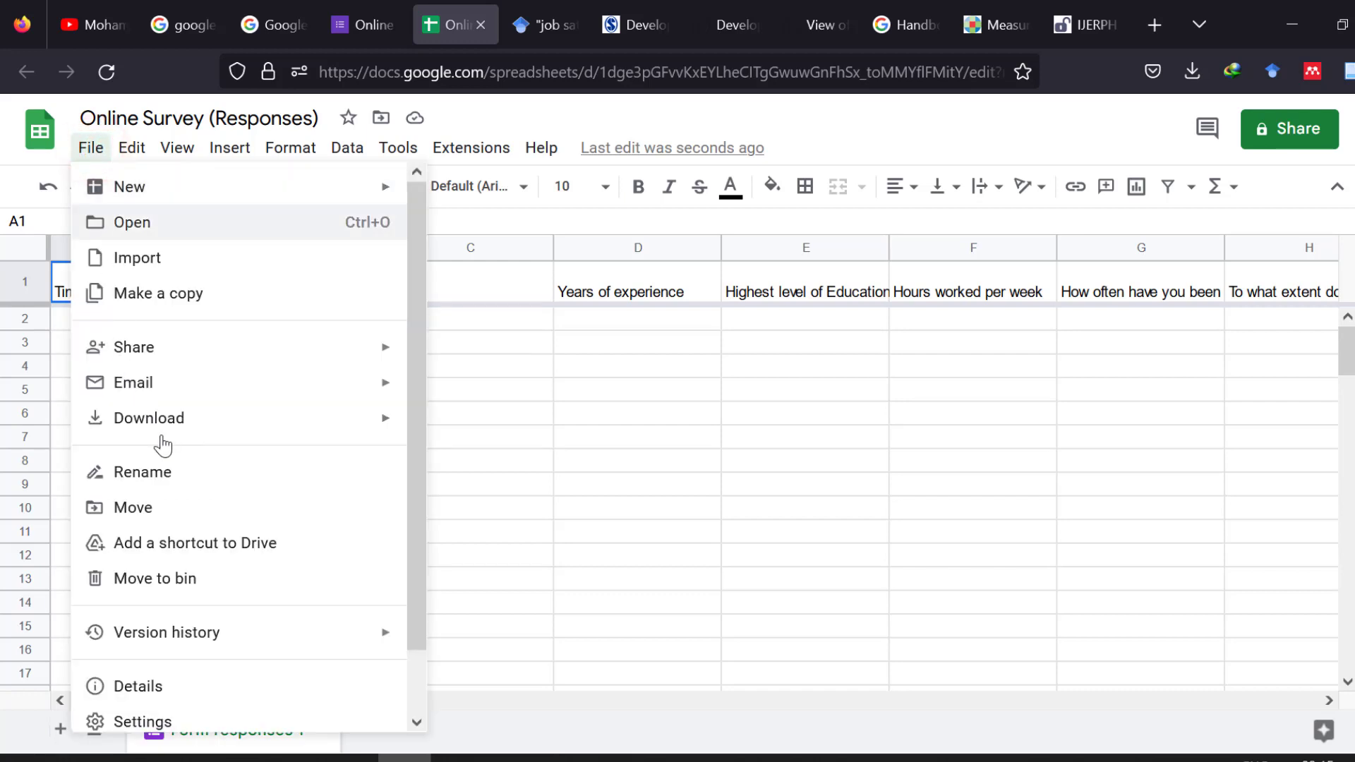
mouse_move(166, 424)
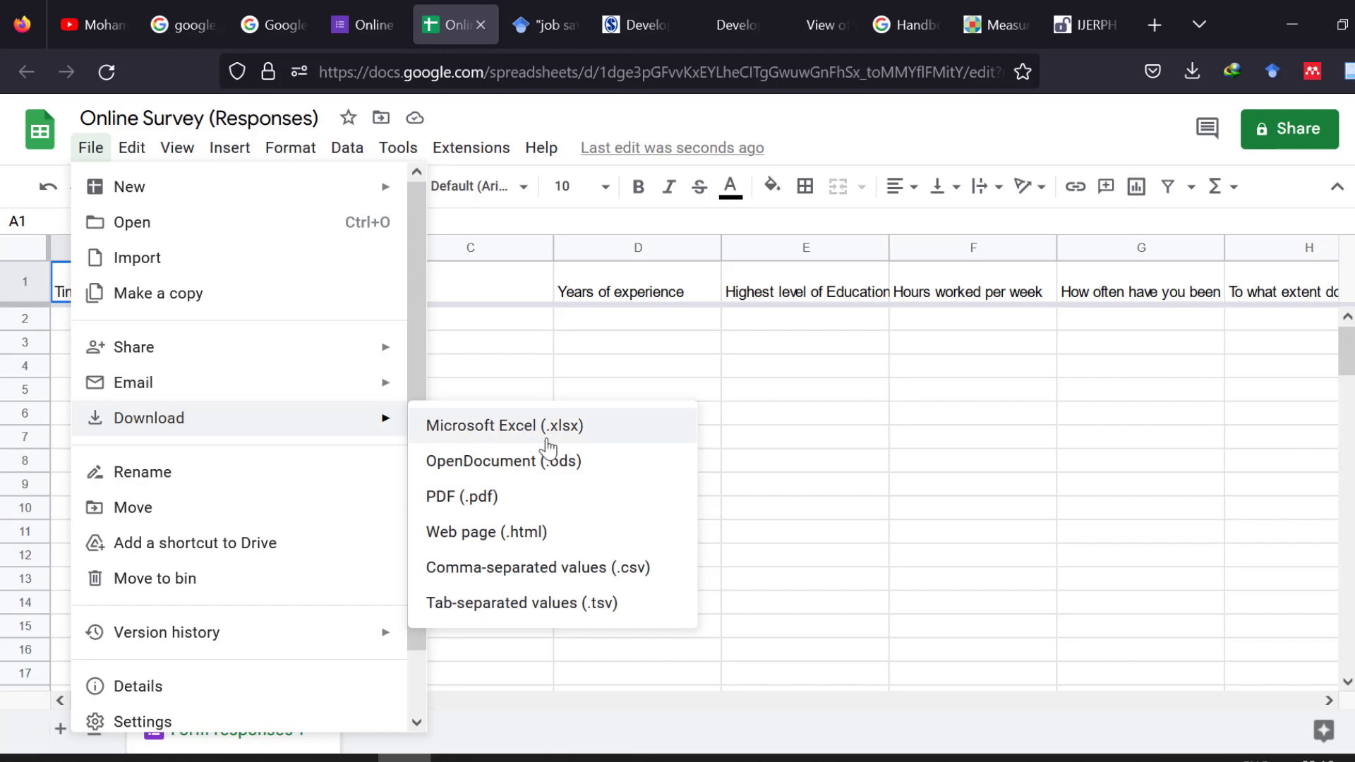
left_click(943, 752)
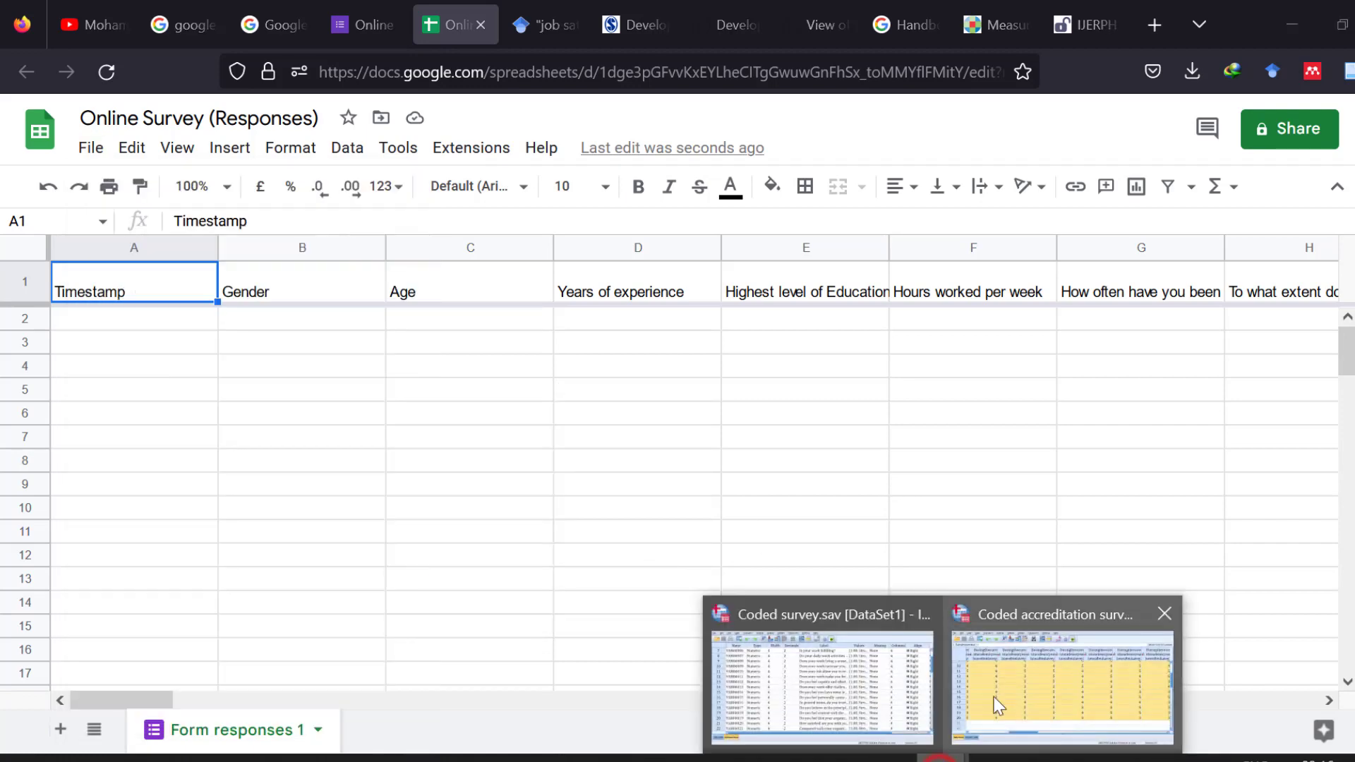
- Bring Coded accreditation survey in SPSS.sav forward and switch to Variable View
left_click(1028, 683)
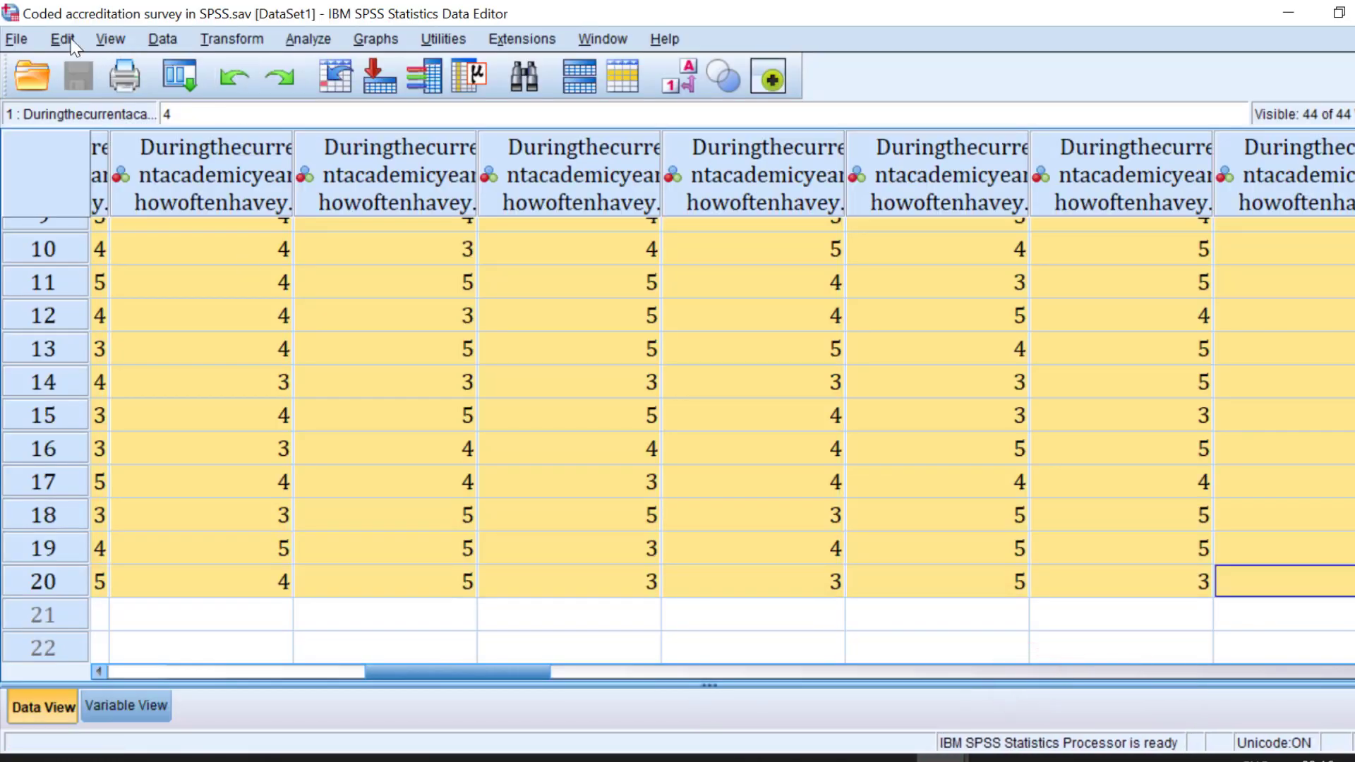
left_click(16, 41)
mouse_move(60, 117)
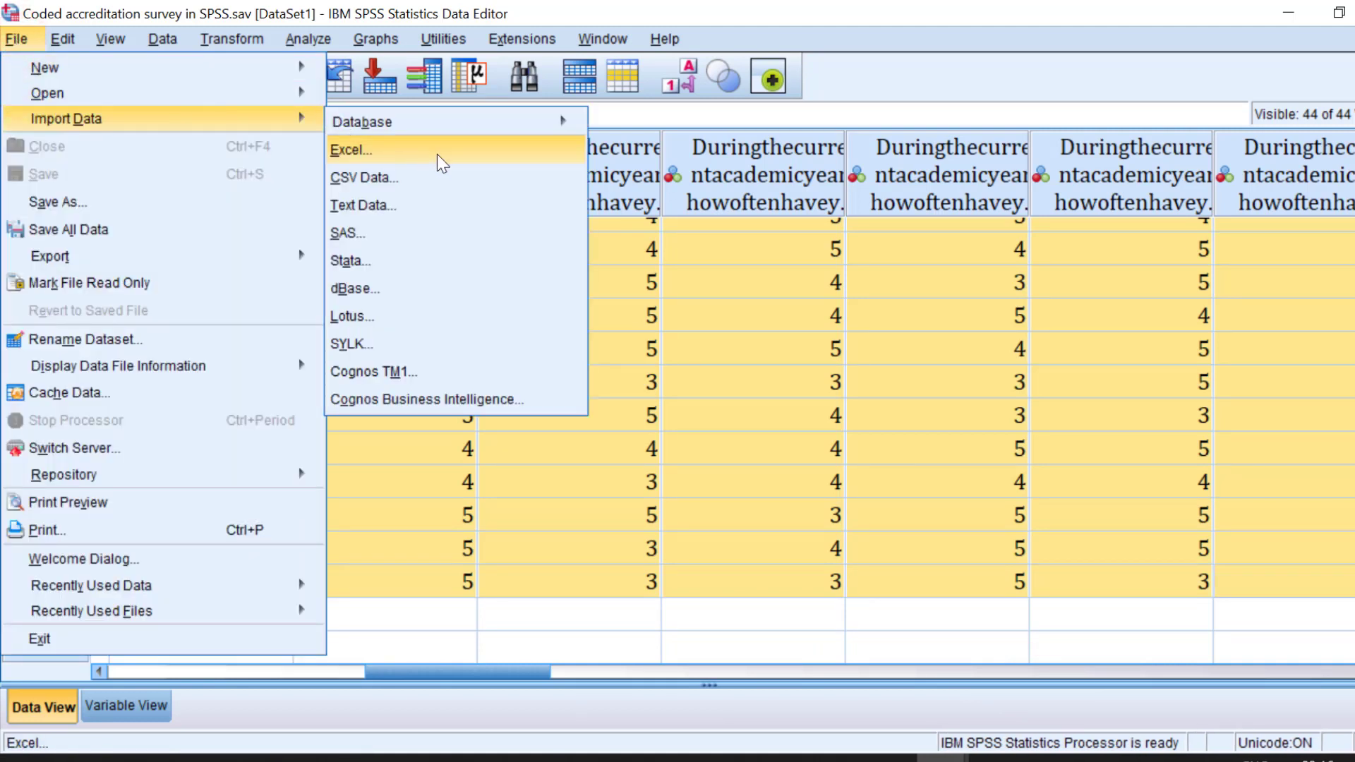
left_click(882, 425)
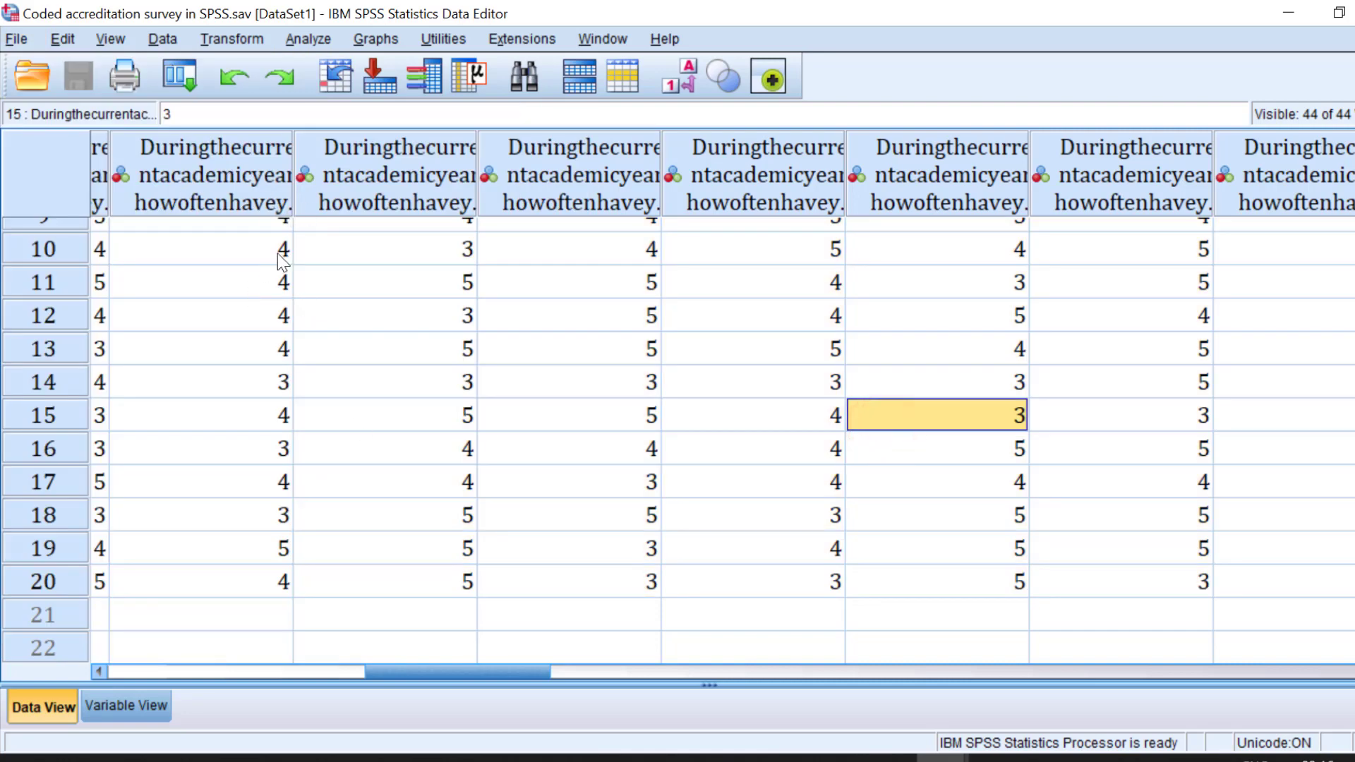
left_click(123, 706)
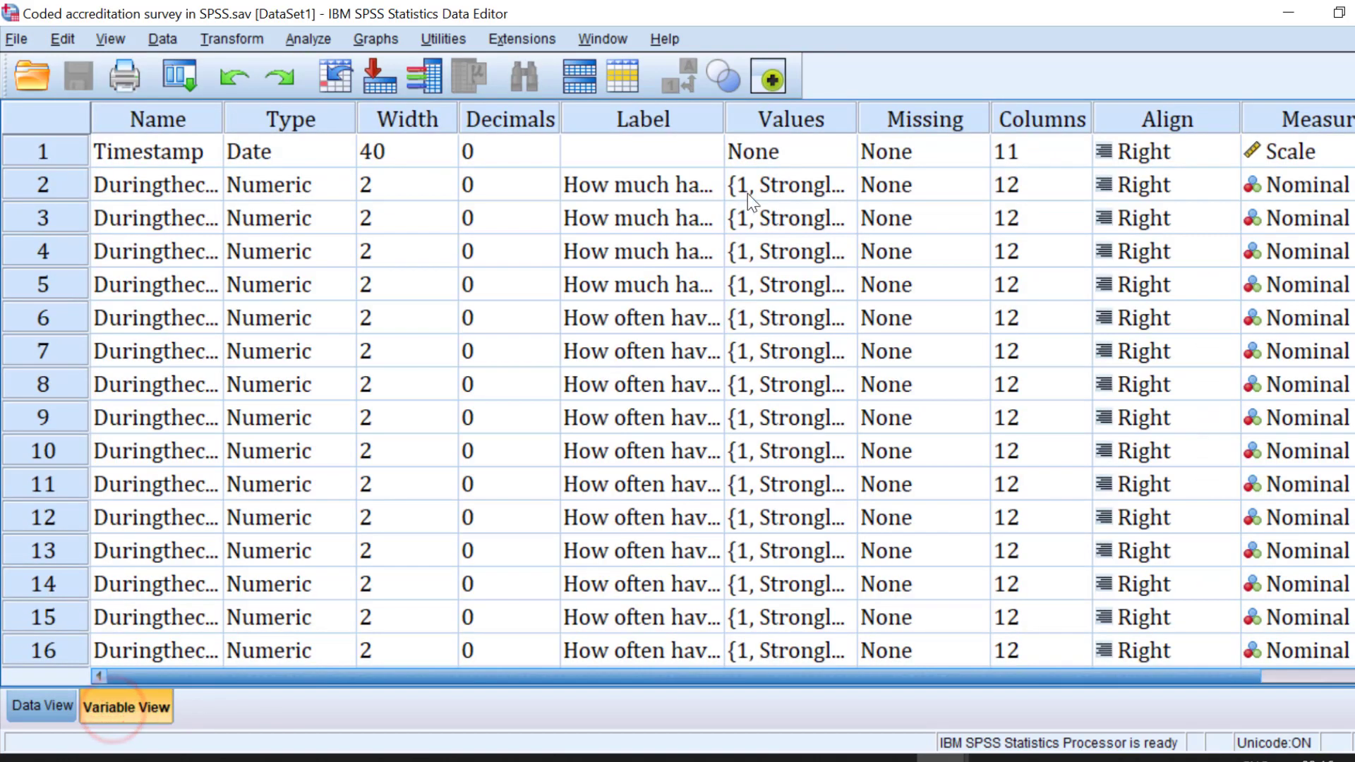
- Open the second variable's value labels and review 1 Strongly disagree through 5 Strongly agree
left_click(847, 188)
left_click(843, 185)
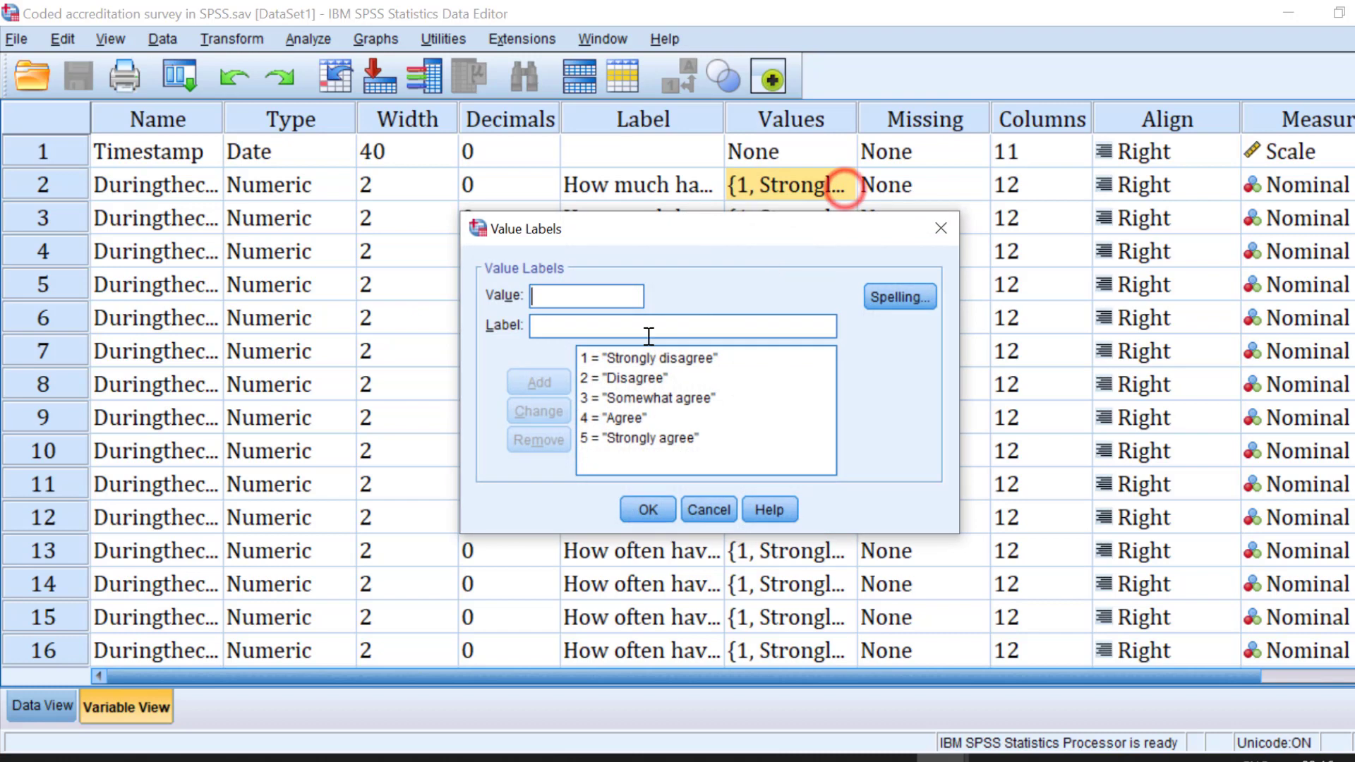
left_click(618, 358)
left_click(619, 379)
left_click(618, 398)
left_click(618, 418)
left_click(616, 438)
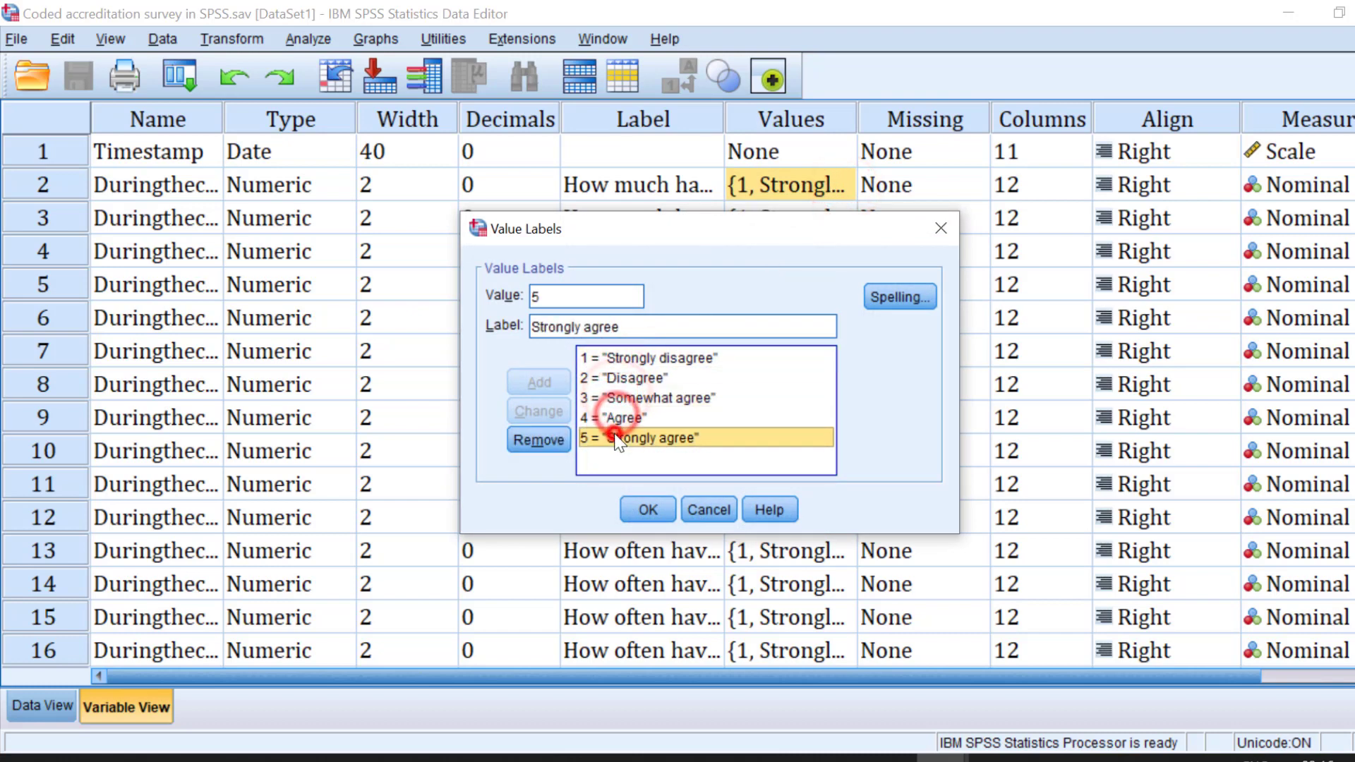
- Recheck each of the five labels, close the Value Labels dialog, and scroll the variable list
left_click(639, 356)
left_click(638, 380)
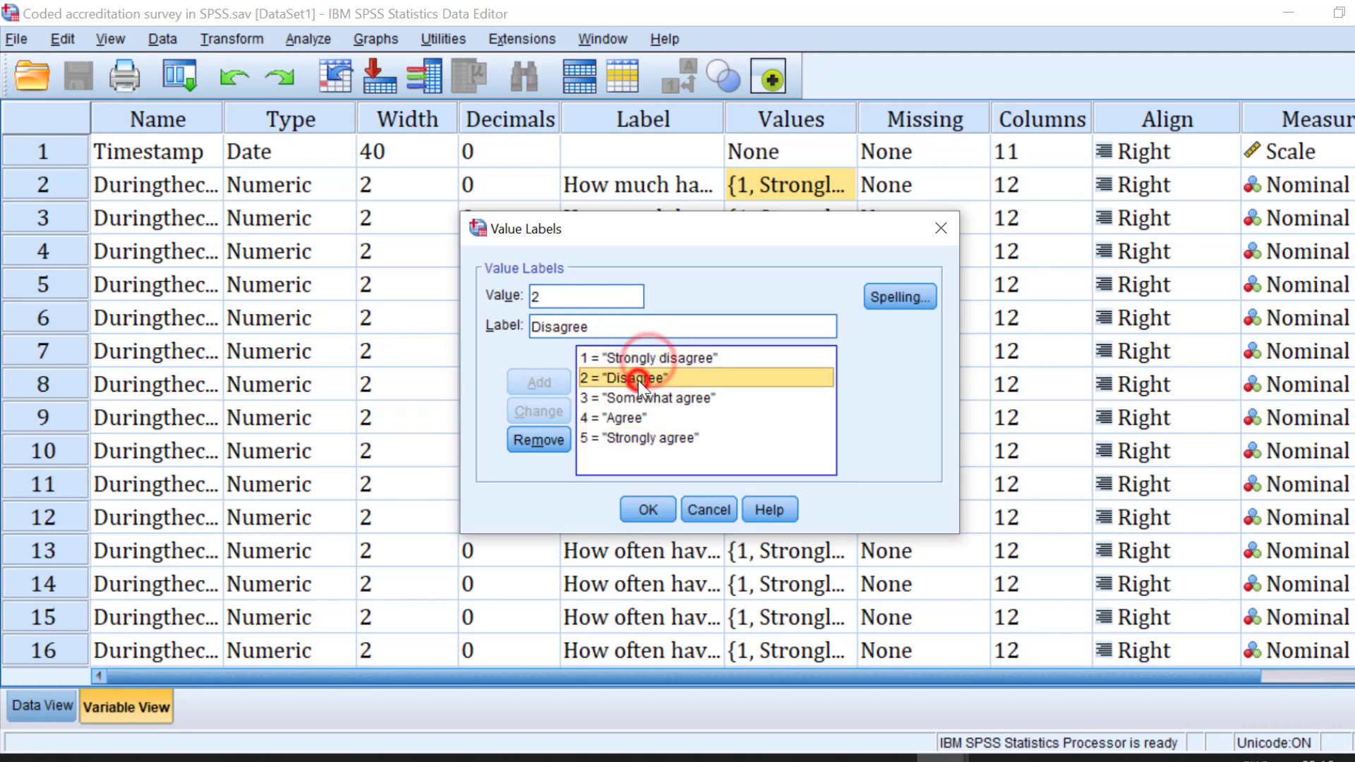
left_click(638, 397)
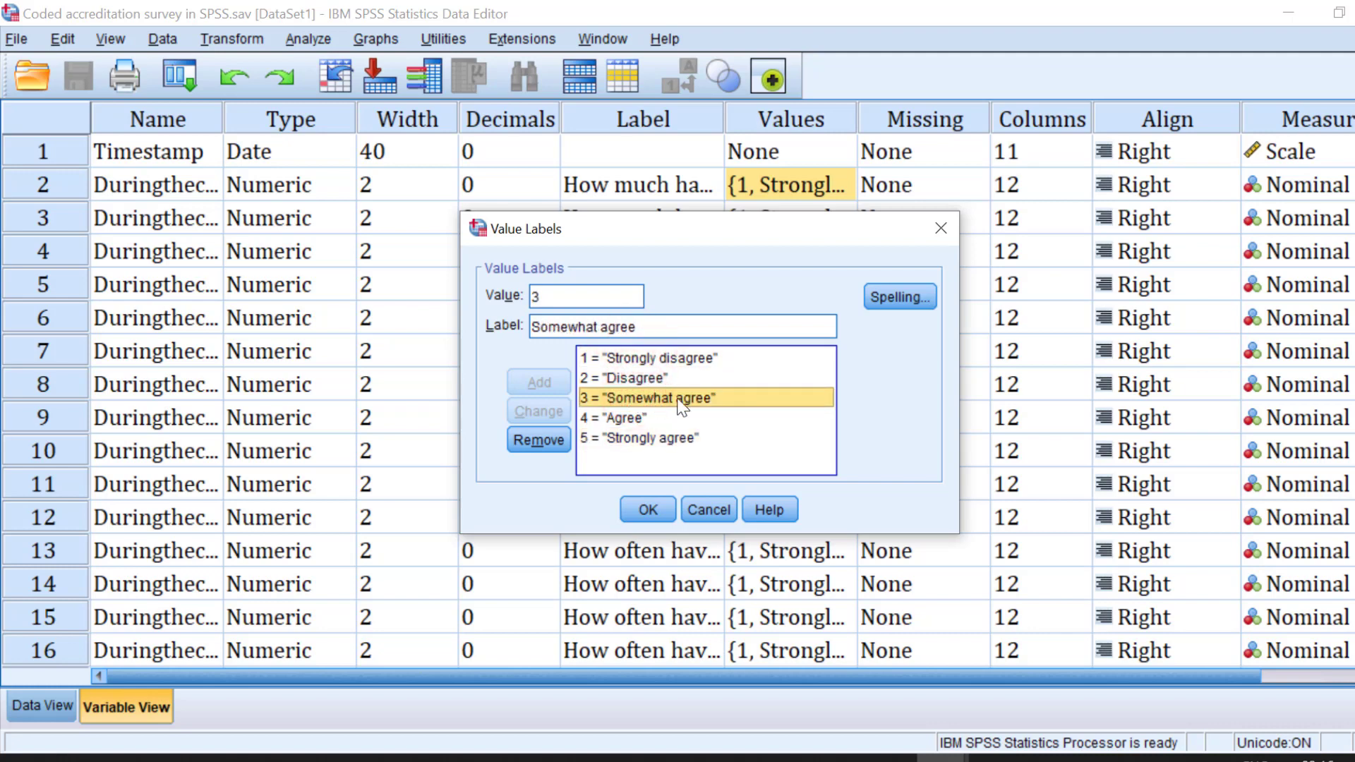
left_click(624, 418)
left_click(624, 439)
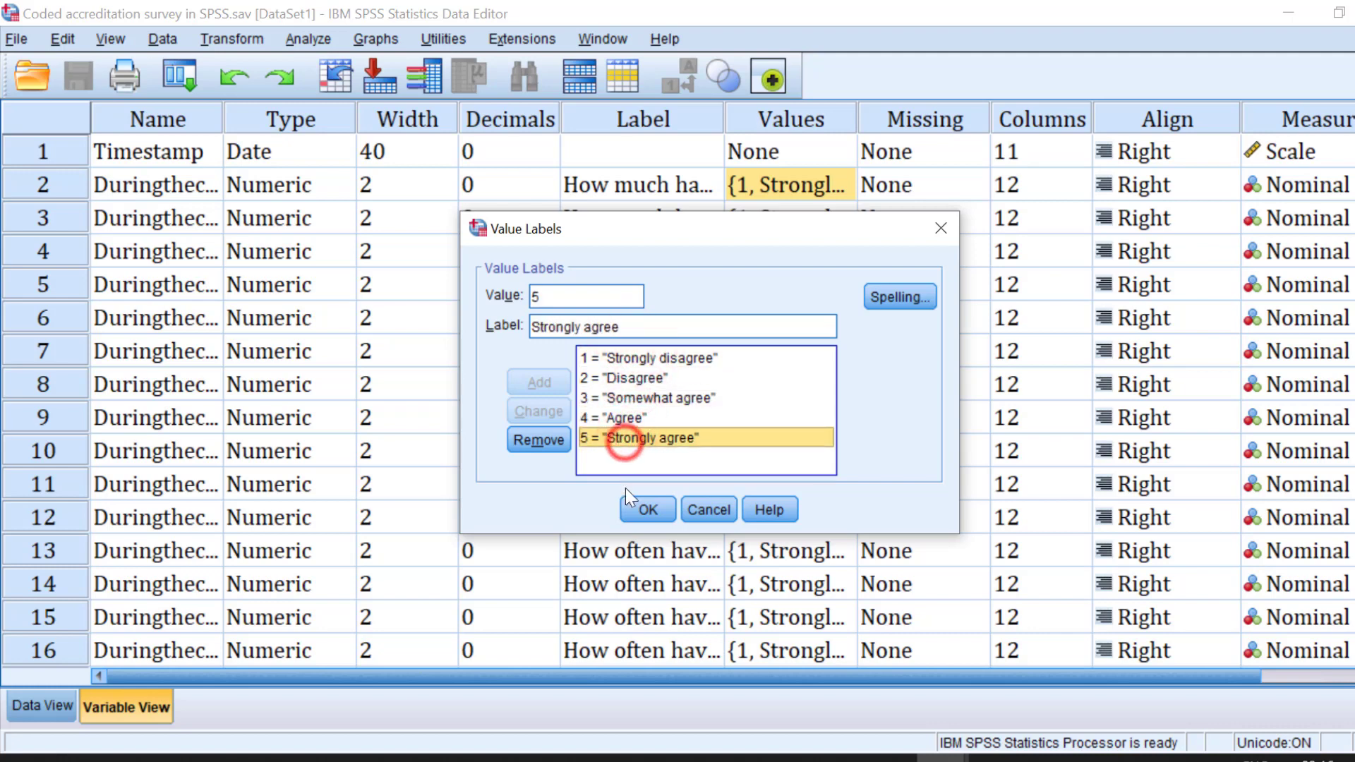
left_click(646, 508)
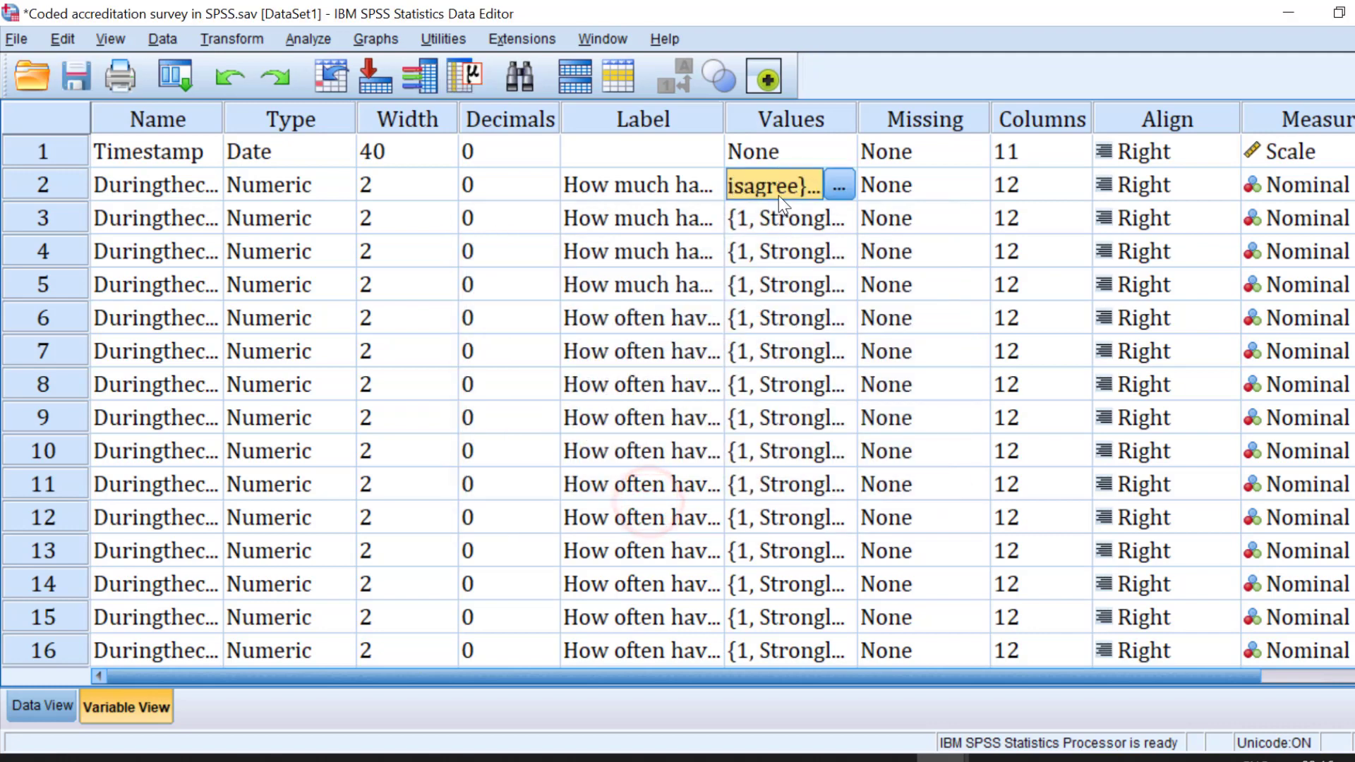
scroll(768, 493, "down", 8)
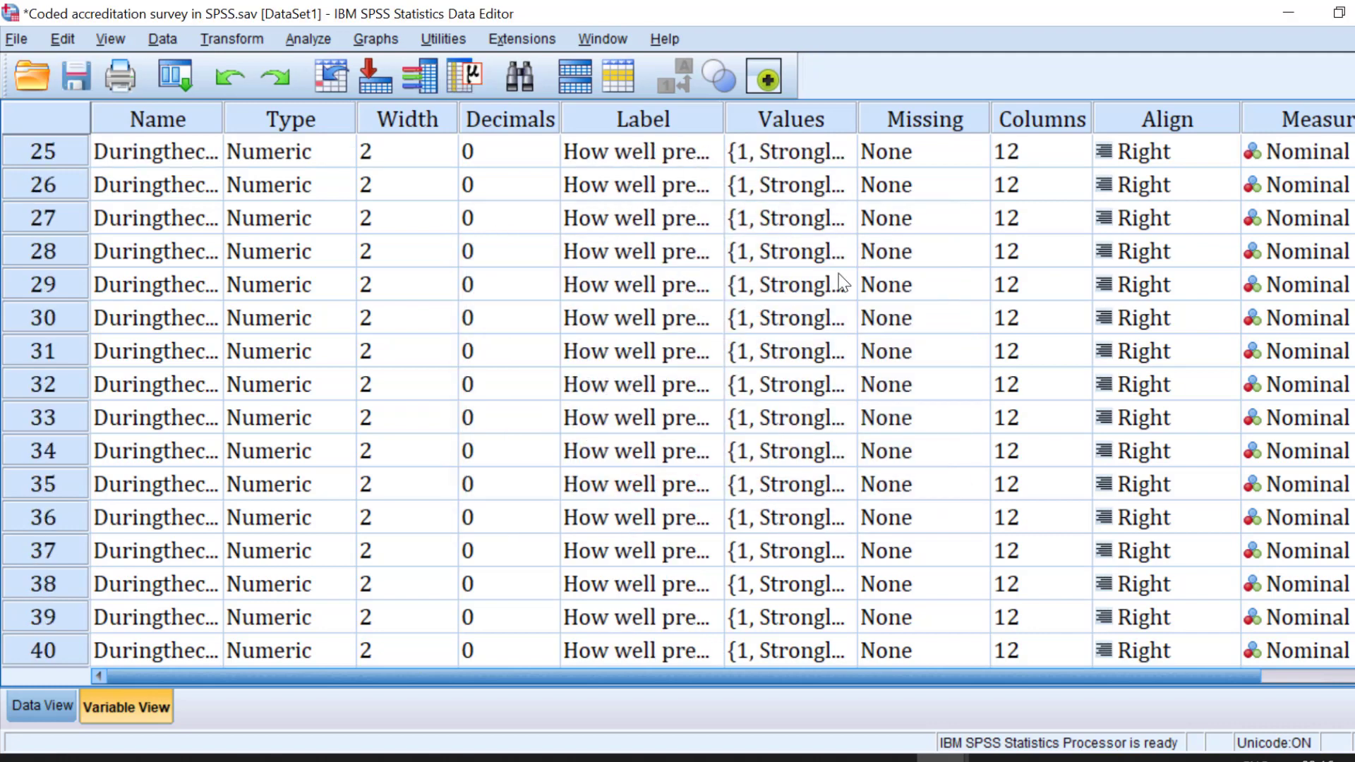
scroll(842, 265, "down", 3)
scroll(782, 233, "up", 2)
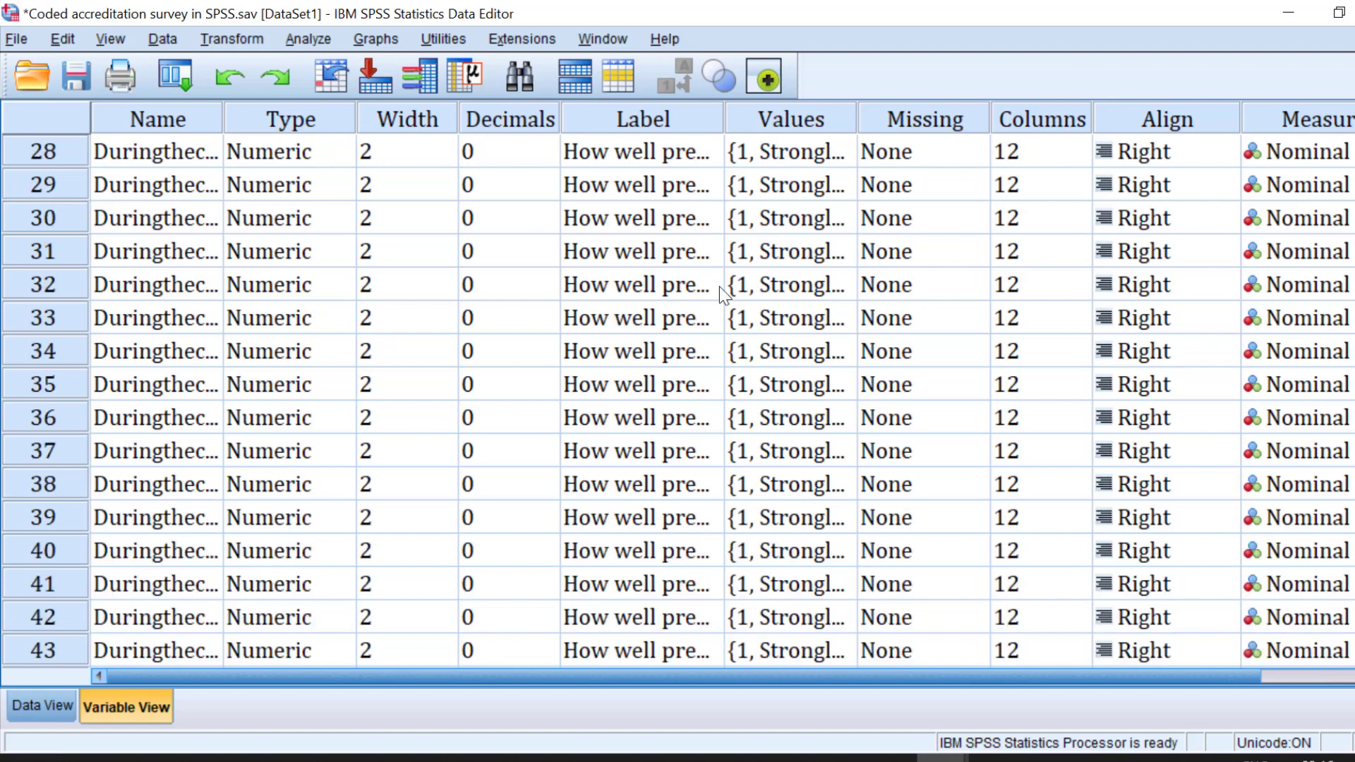
scroll(720, 287, "up", 9)
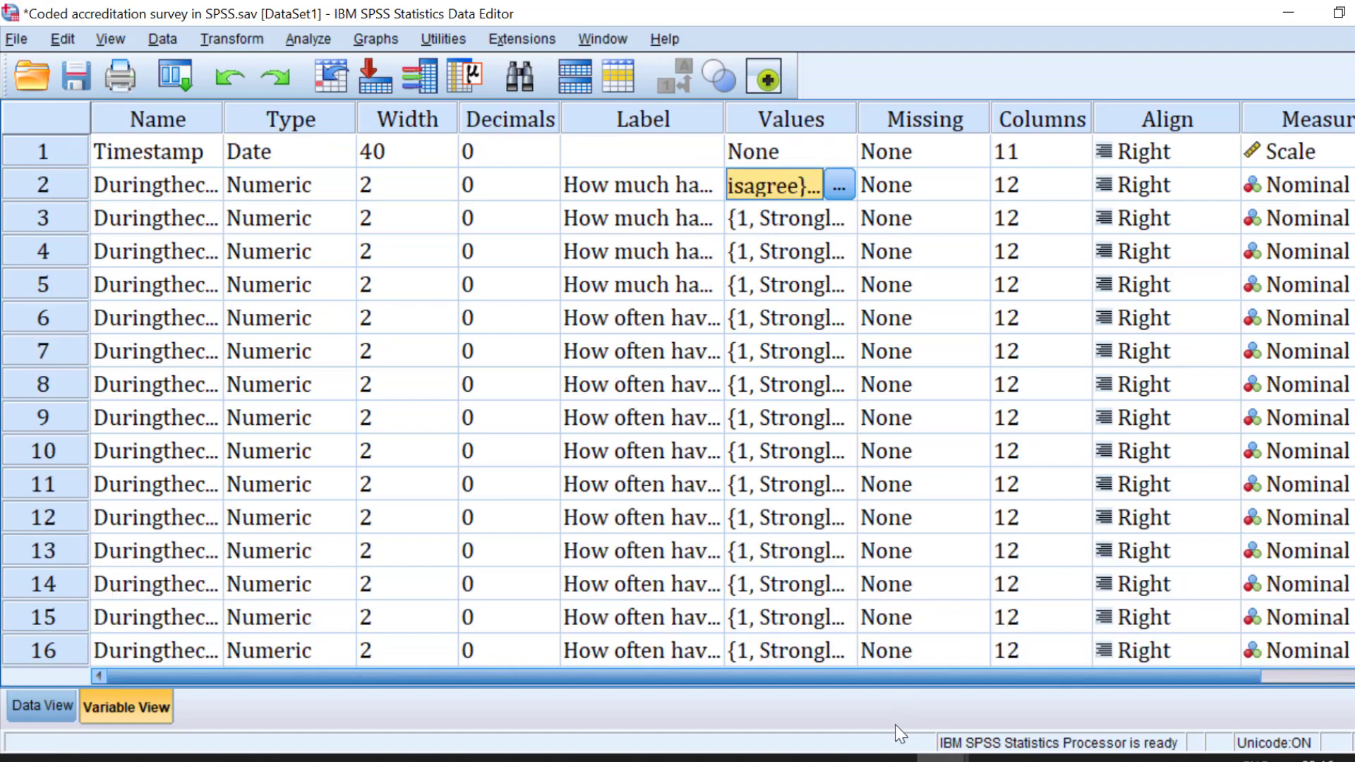
- Read through the lester1987 article PDF before heading back to Coded survey.sav in SPSS
left_click(890, 758)
scroll(811, 251, "up", 3)
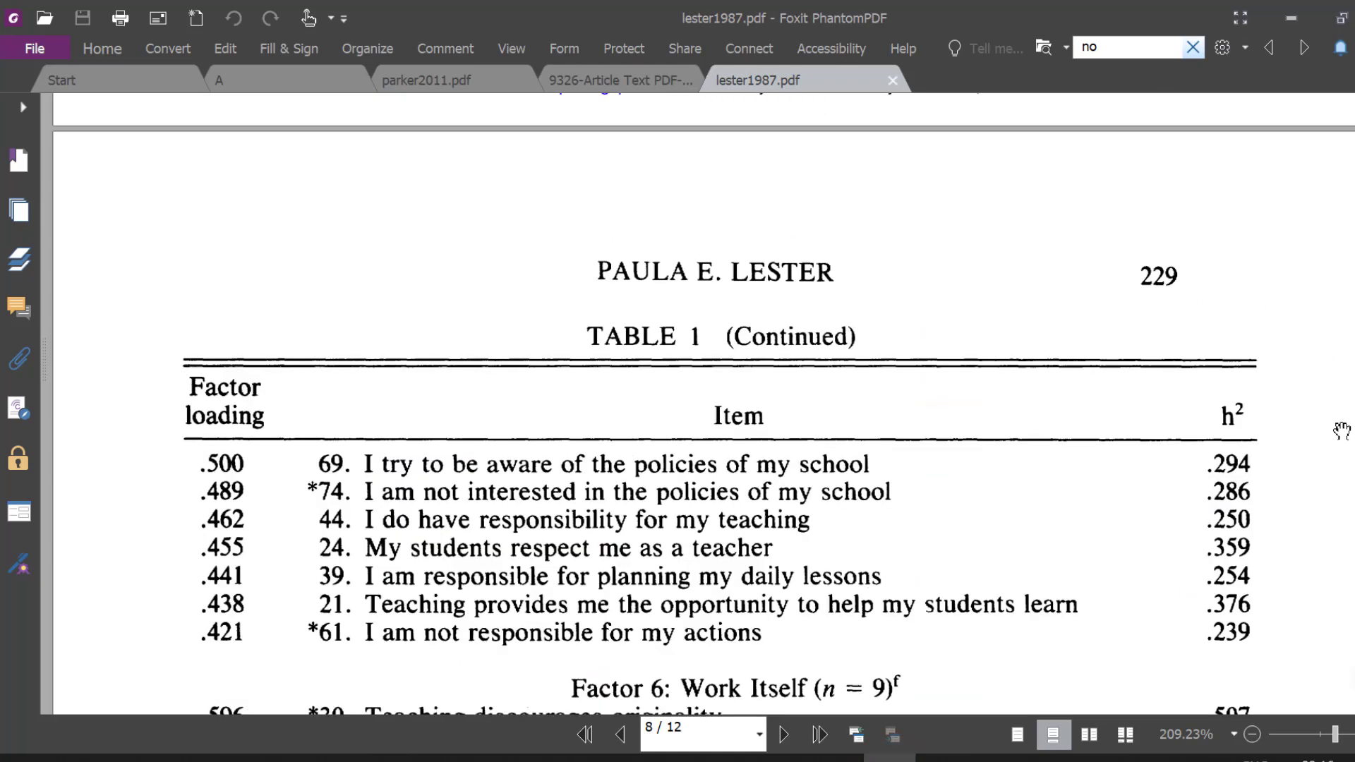
scroll(1347, 451, "up", 20)
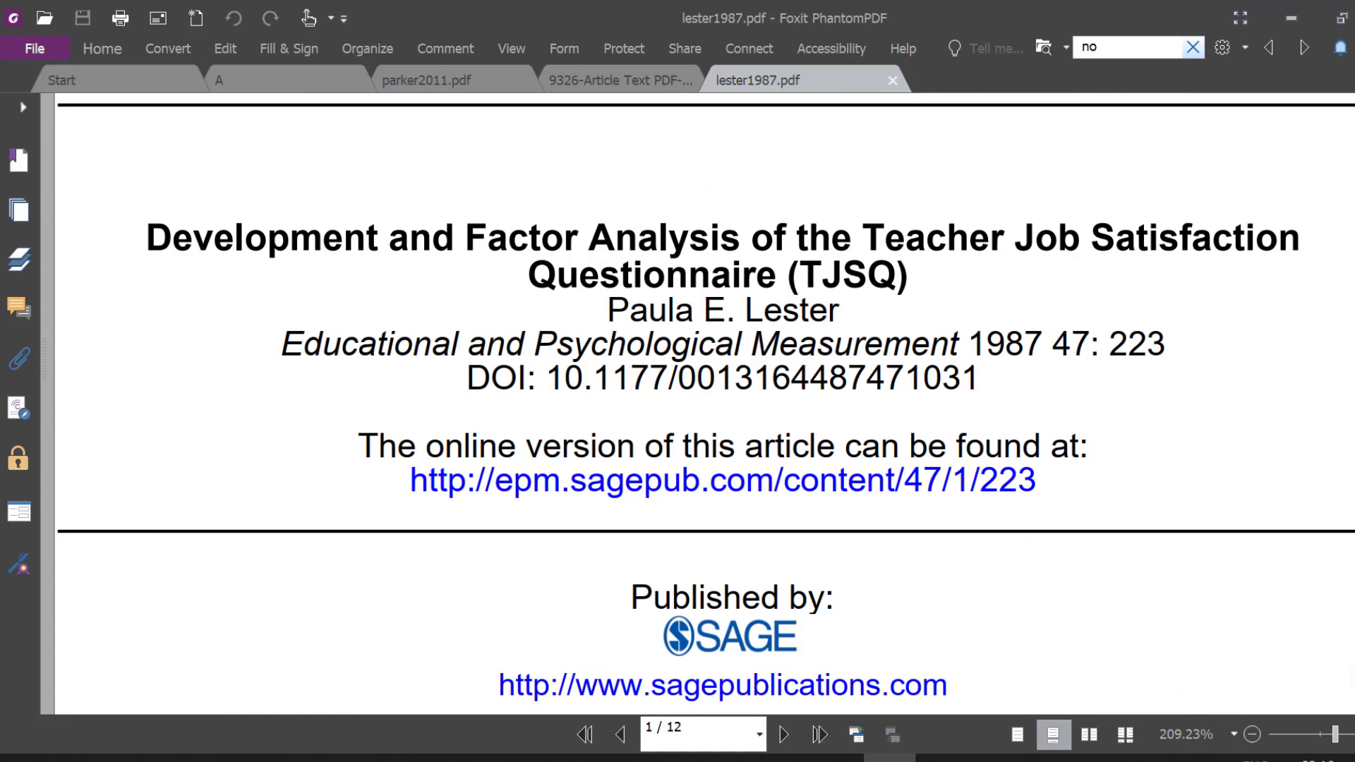
scroll(823, 489, "down", 10)
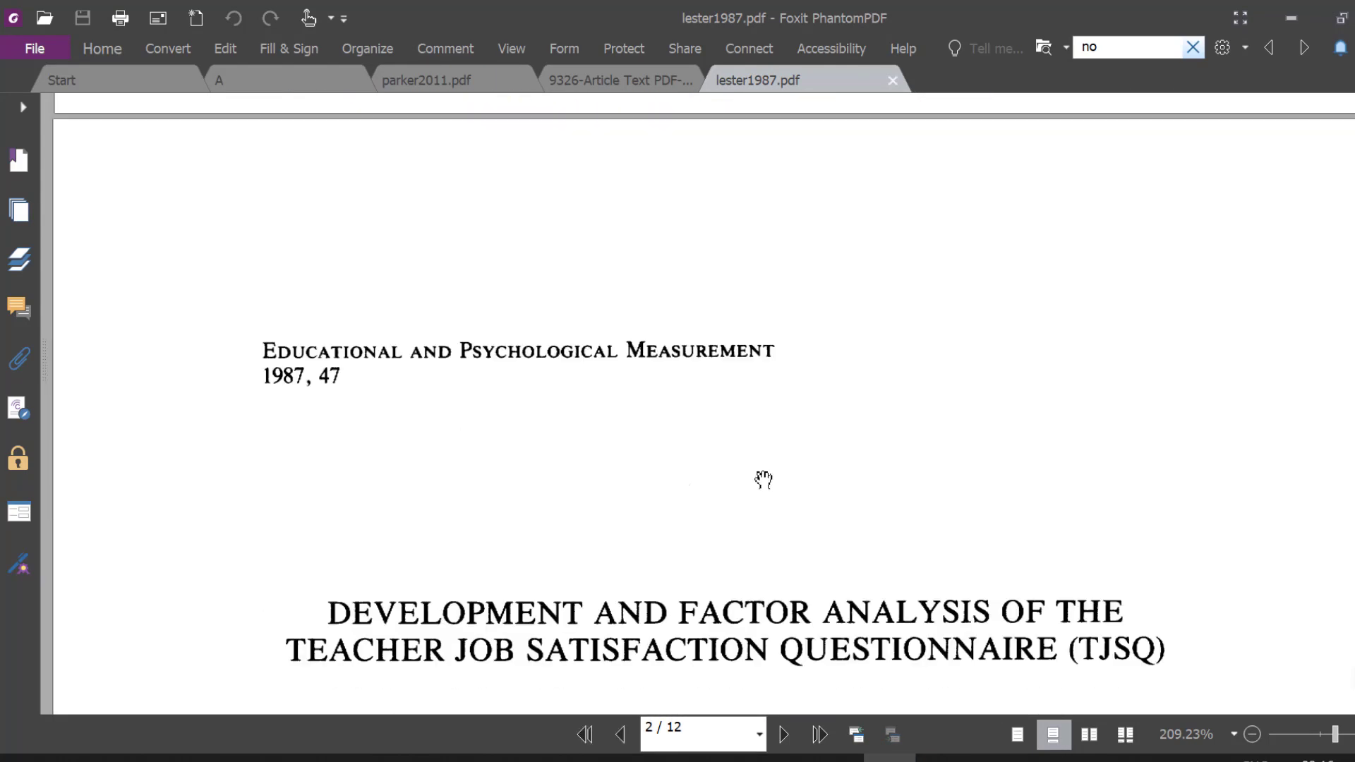
scroll(764, 473, "down", 10)
scroll(638, 253, "up", 3)
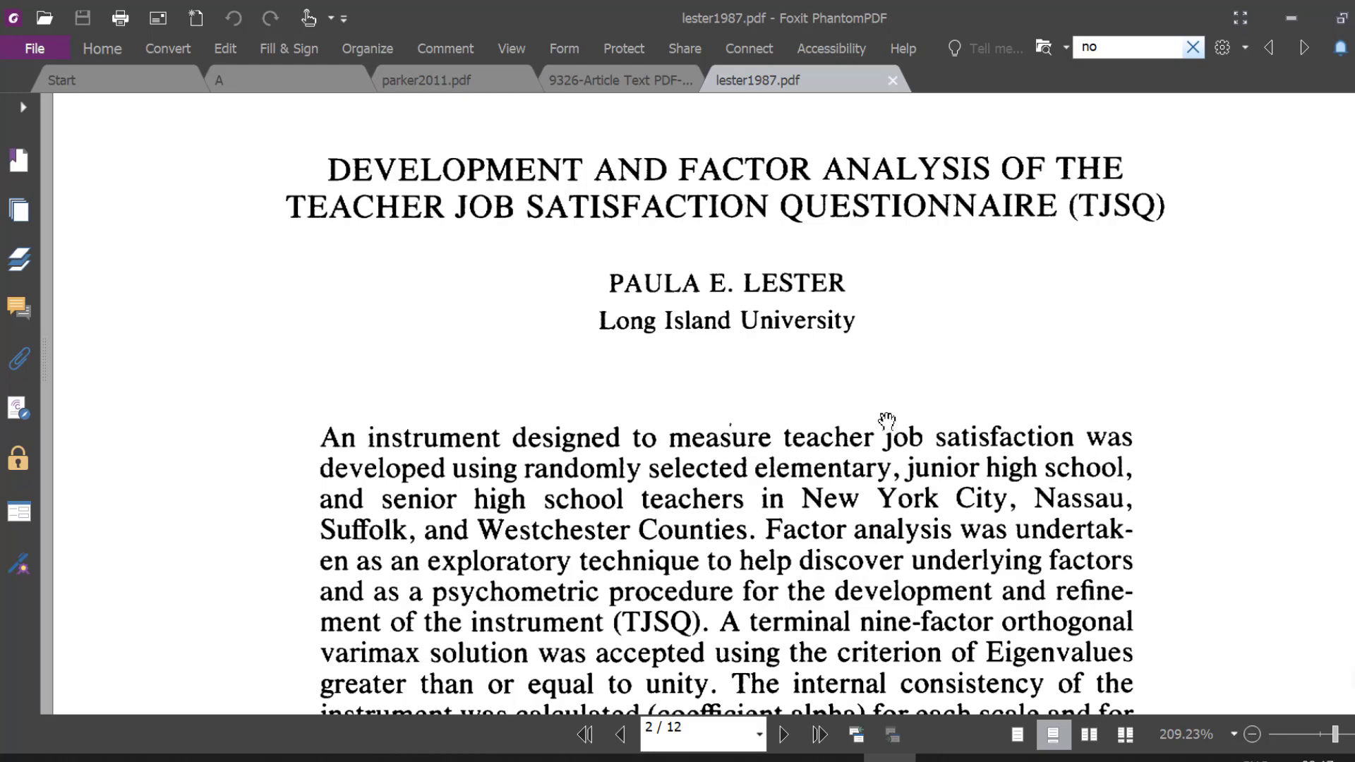
scroll(787, 399, "down", 1)
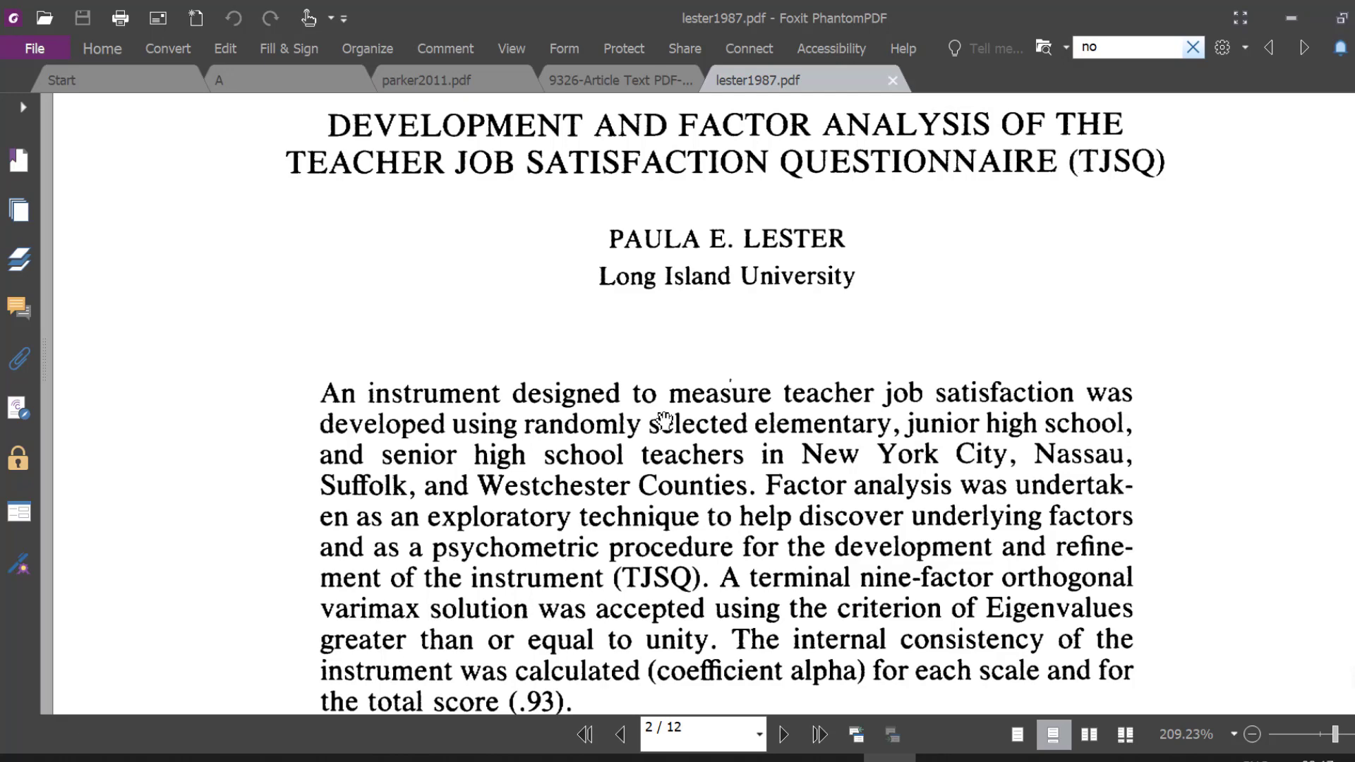
scroll(663, 424, "down", 3)
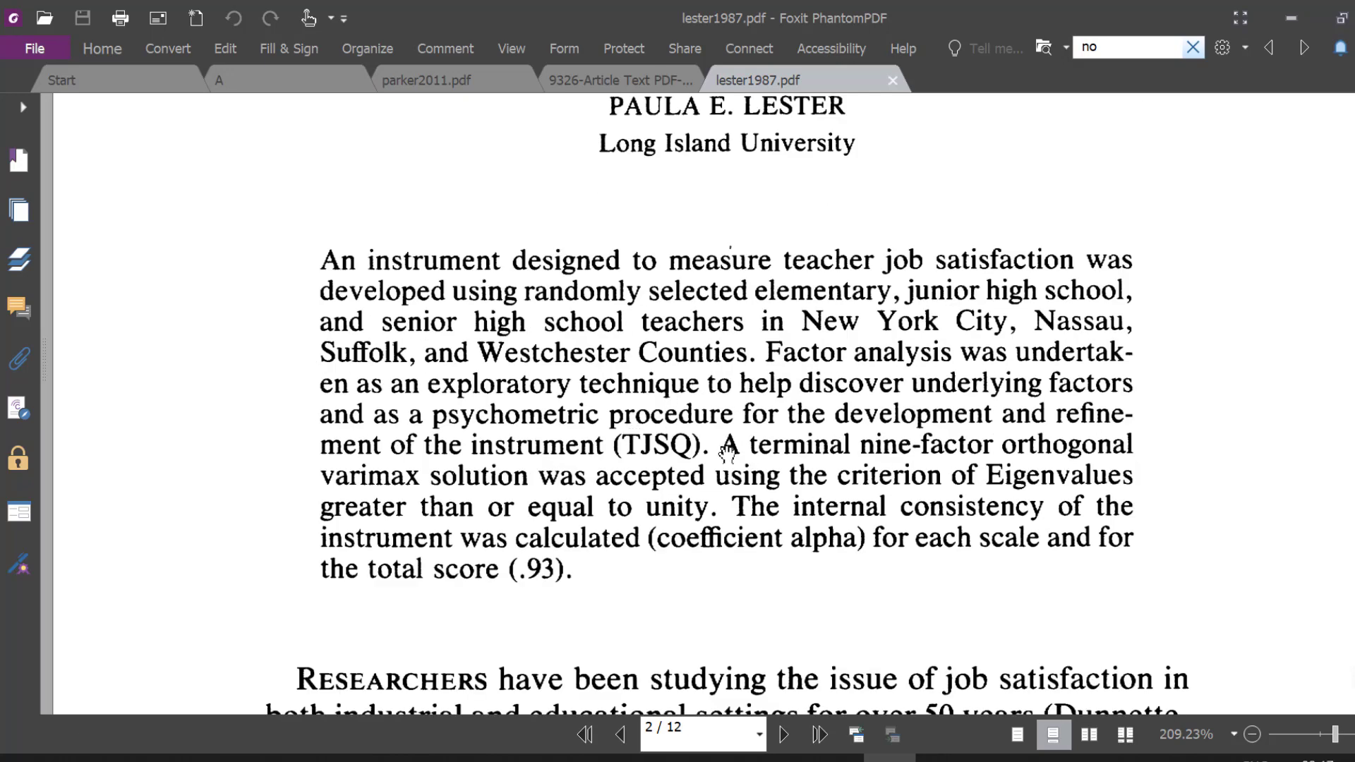
mouse_move(943, 758)
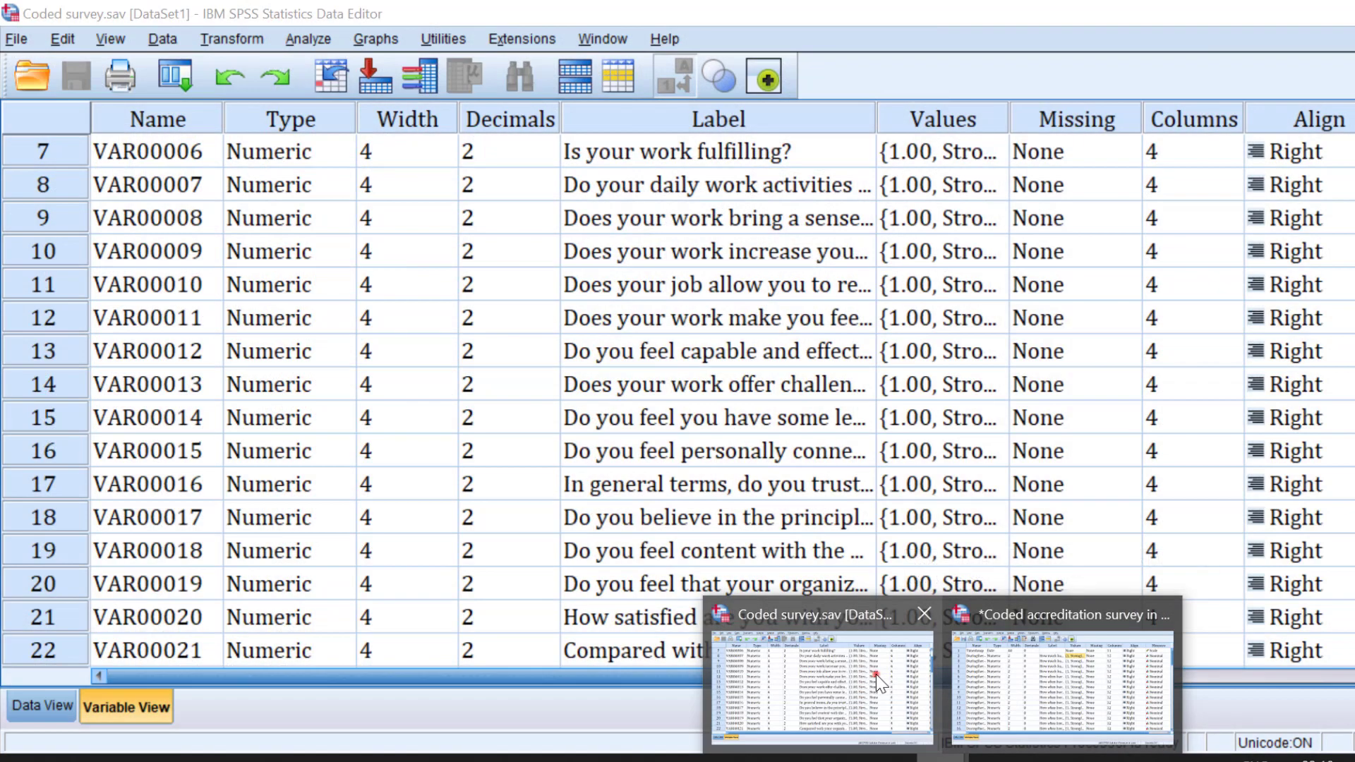
- Start a factor analysis via Analyze > Dimension Reduction > Factor on the Coded survey data
left_click(875, 676)
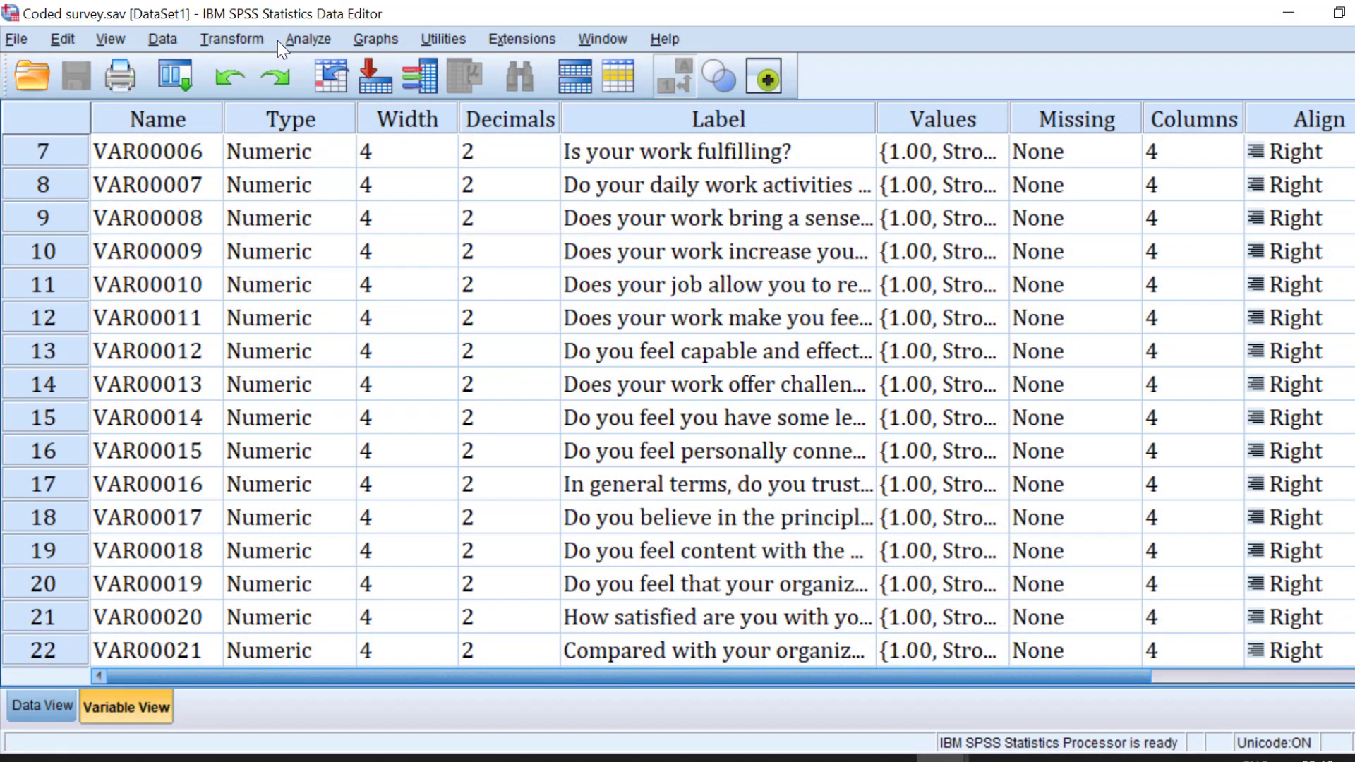
left_click(298, 40)
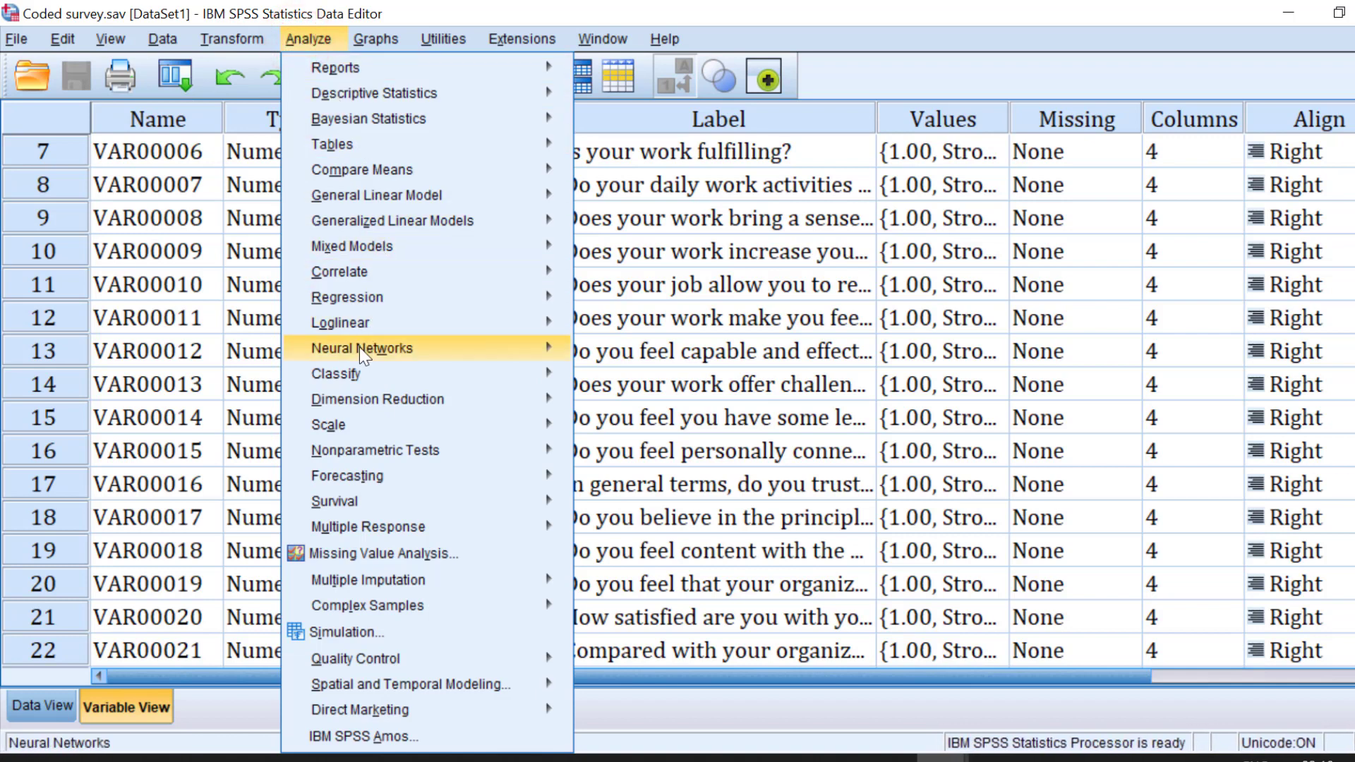
mouse_move(376, 401)
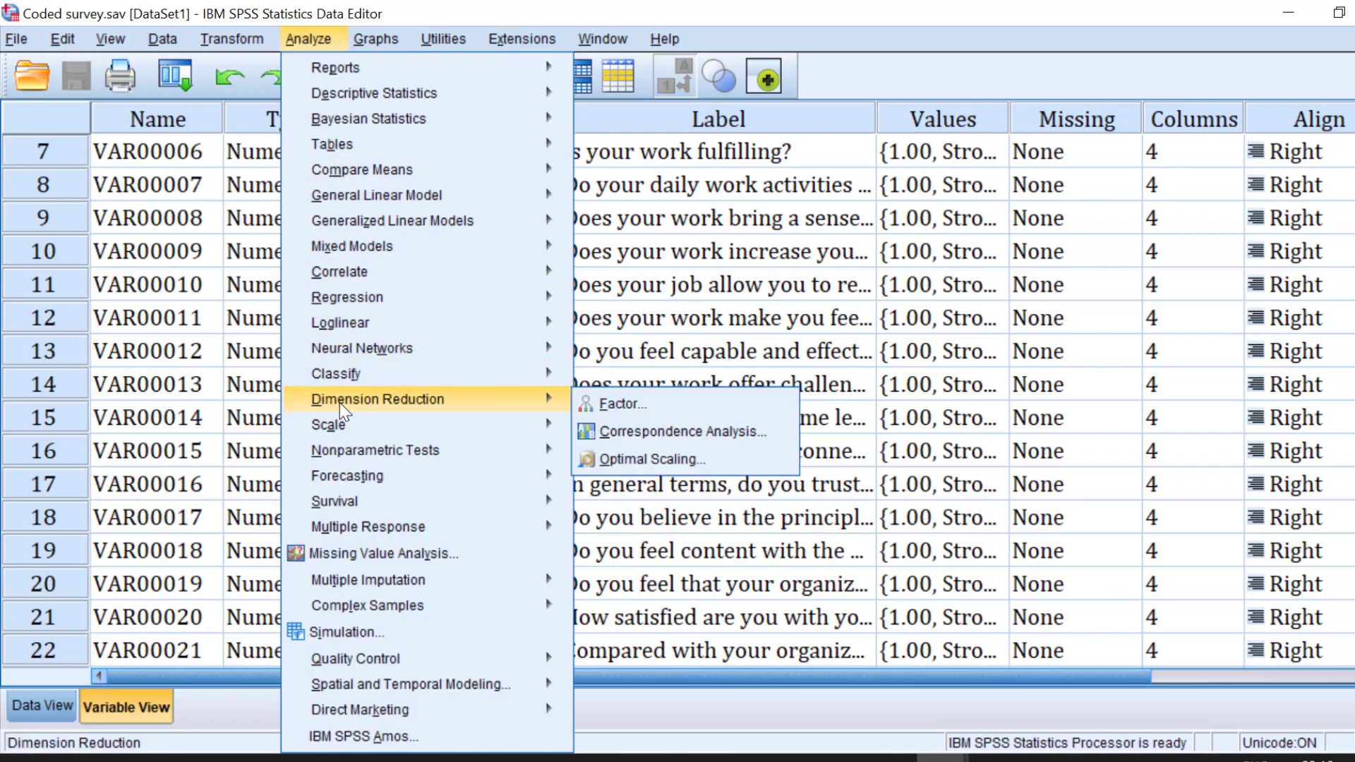
mouse_move(528, 395)
left_click(628, 394)
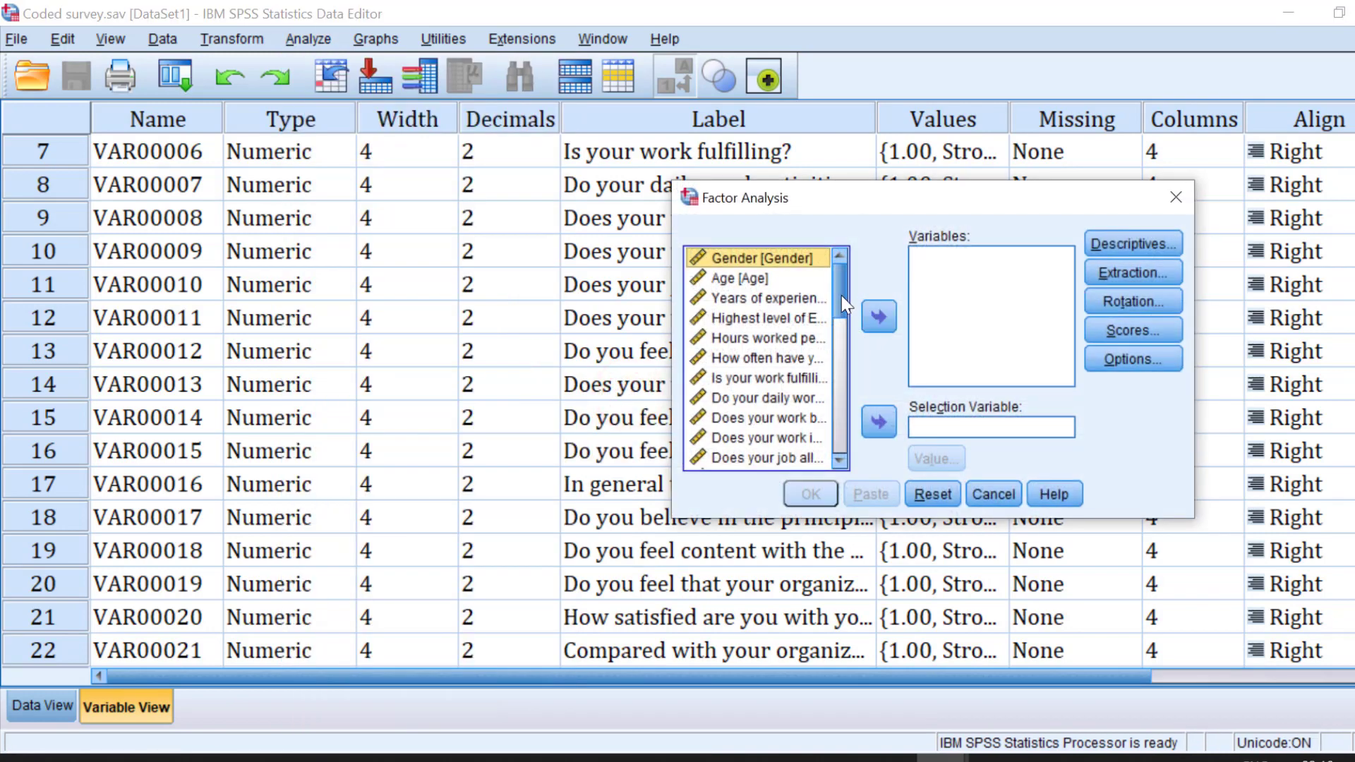
- Add all the work questionnaire items to the factor analysis Variables list
left_click_drag(841, 295, 841, 333)
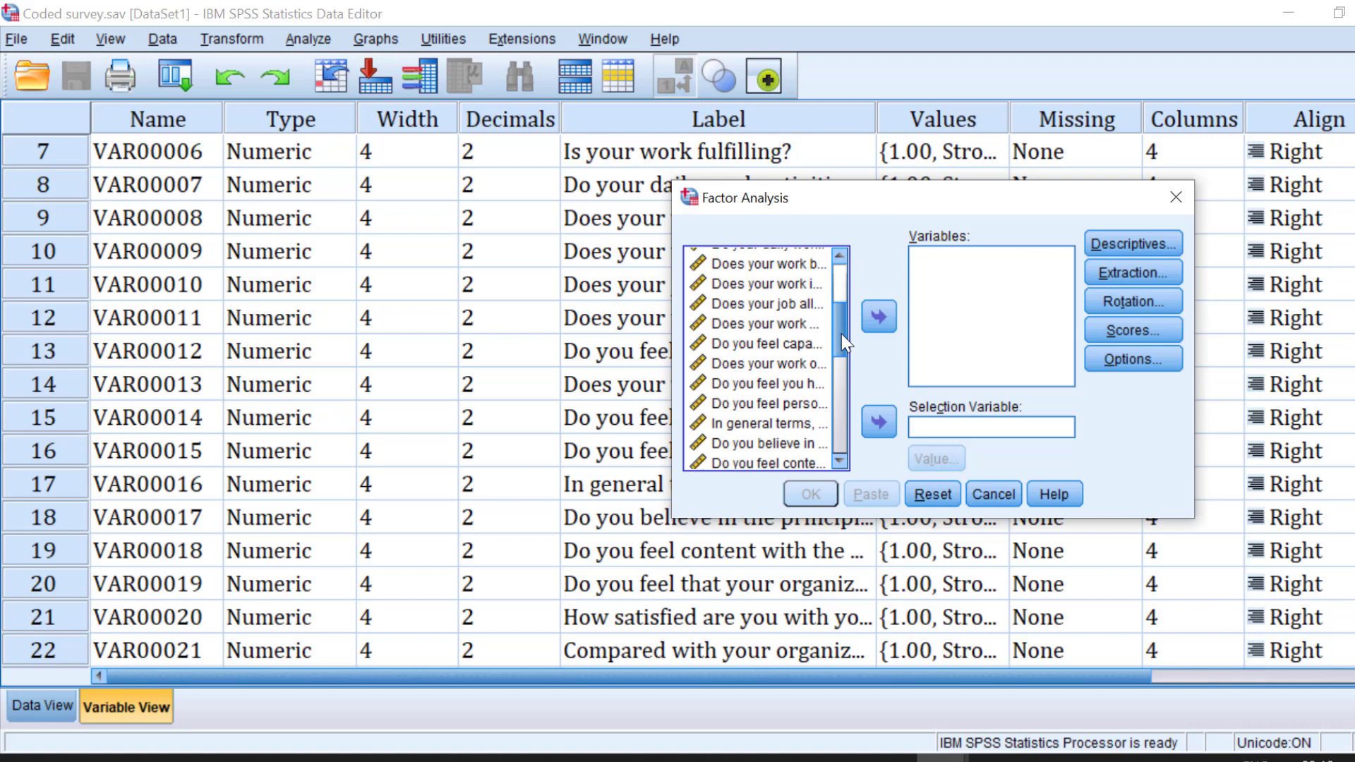
mouse_move(841, 333)
left_mouse_down()
mouse_move(835, 422)
mouse_move(830, 322)
left_mouse_up()
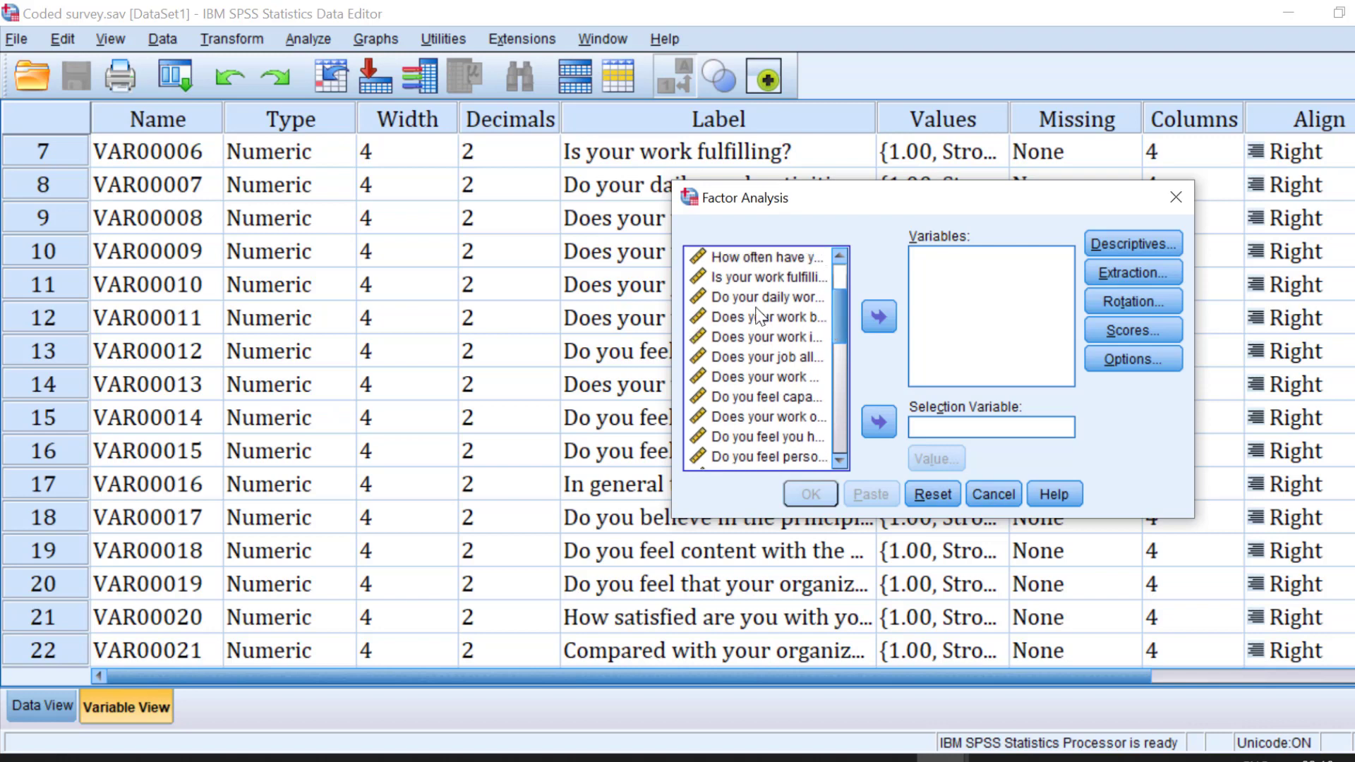
left_click(731, 297)
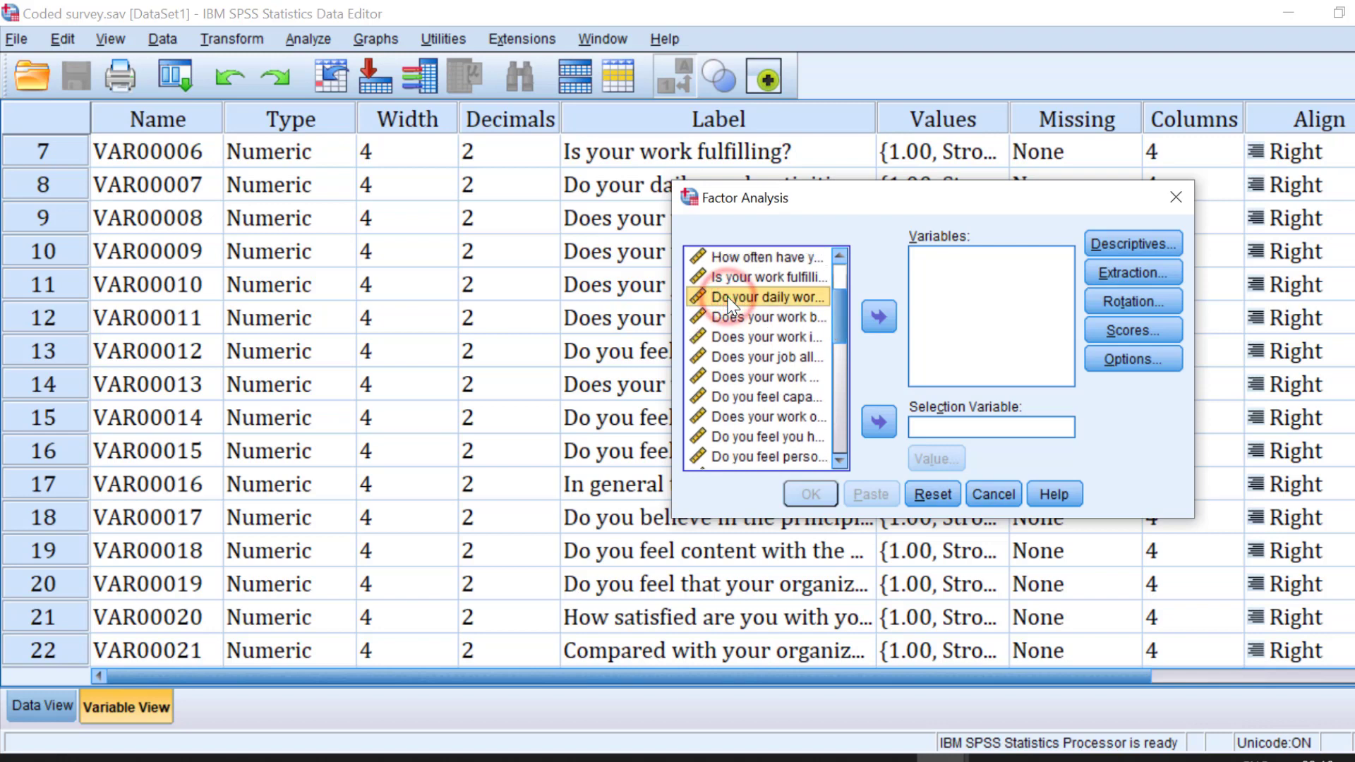
scroll(741, 328, "down", 3)
scroll(741, 329, "down", 3)
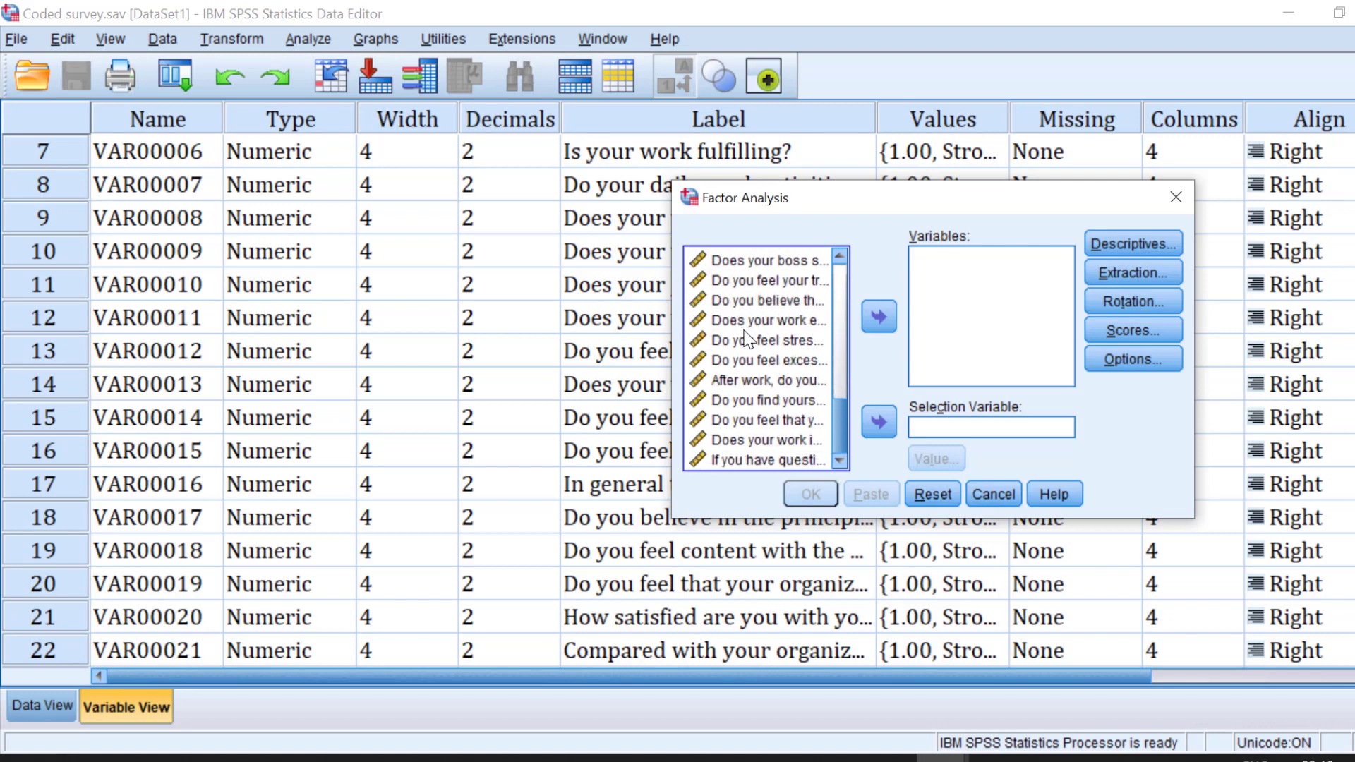
left_click(731, 439, "shift")
left_click(879, 314)
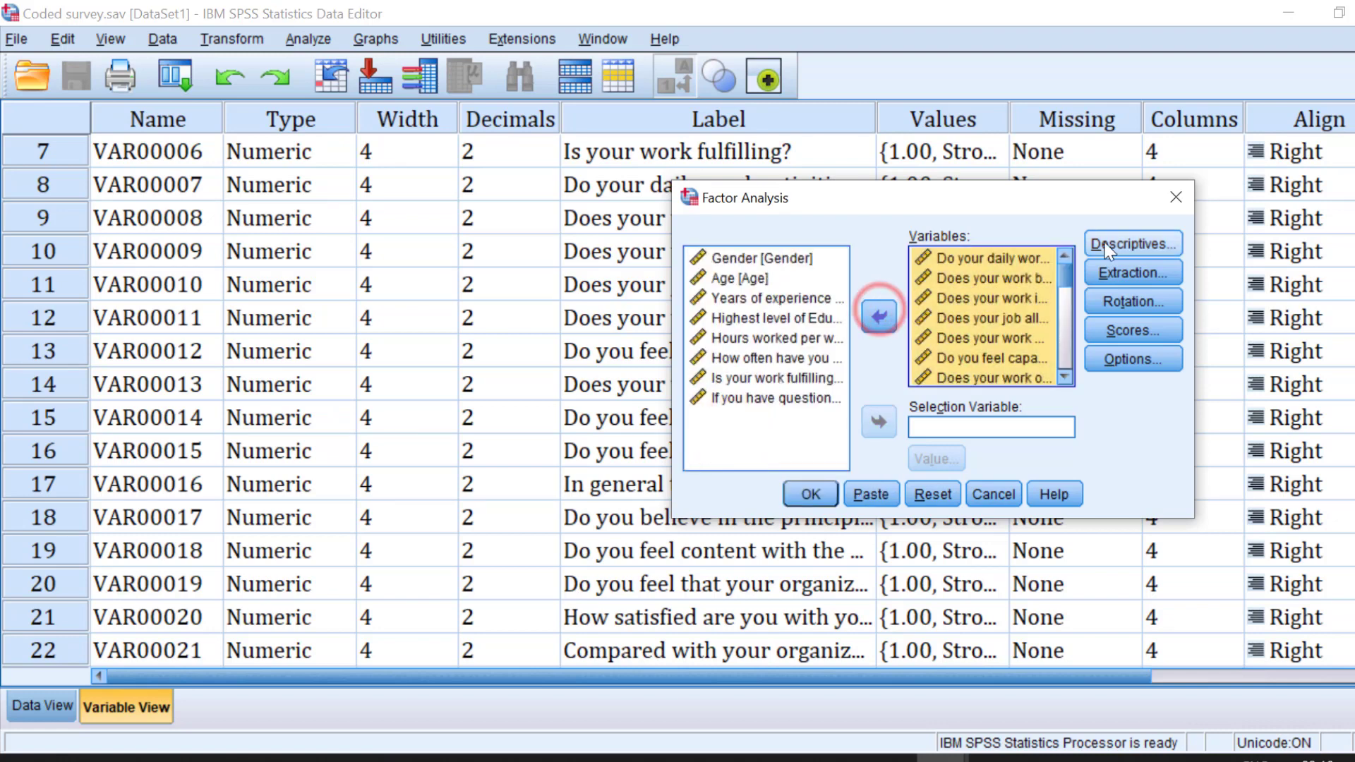
- Request correlation coefficients, the determinant, and KMO and Bartlett's test under Descriptives
left_click(1122, 245)
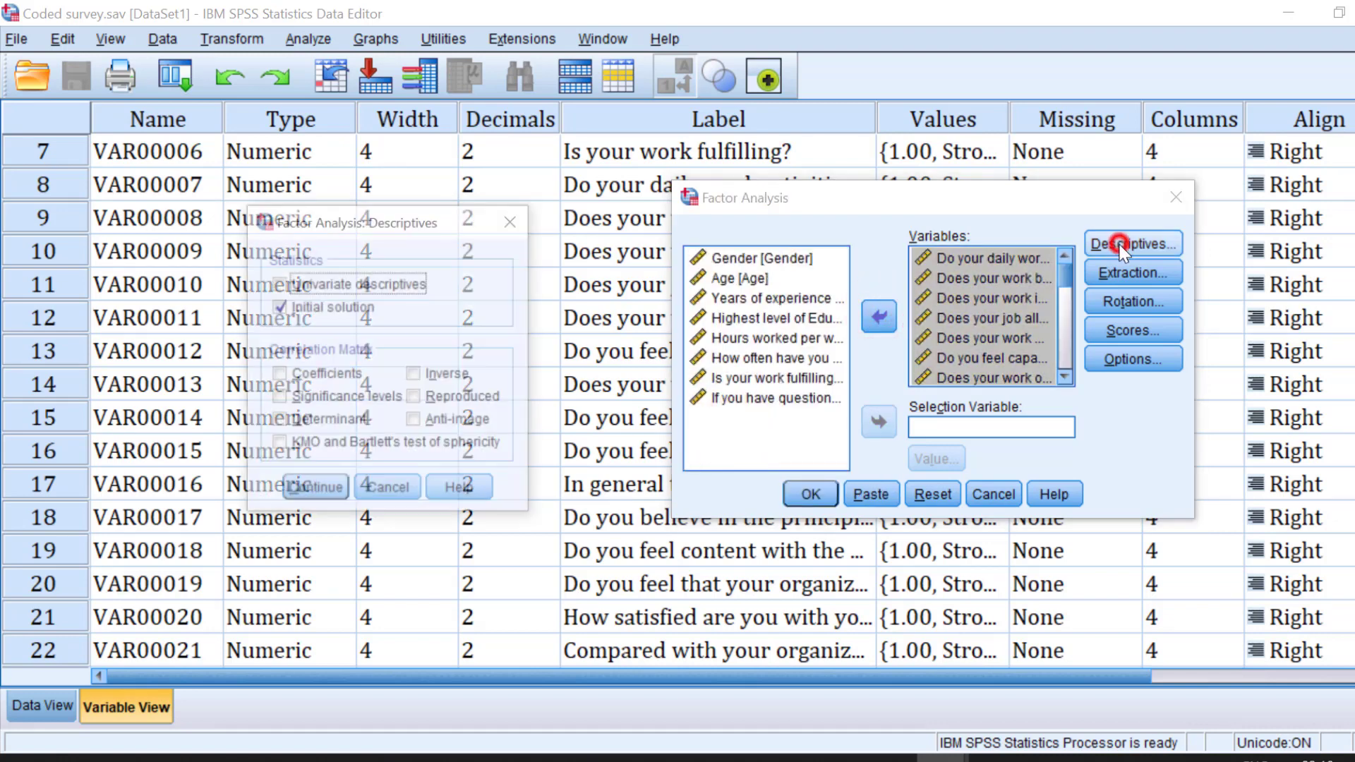
left_click(312, 373)
left_click(290, 424)
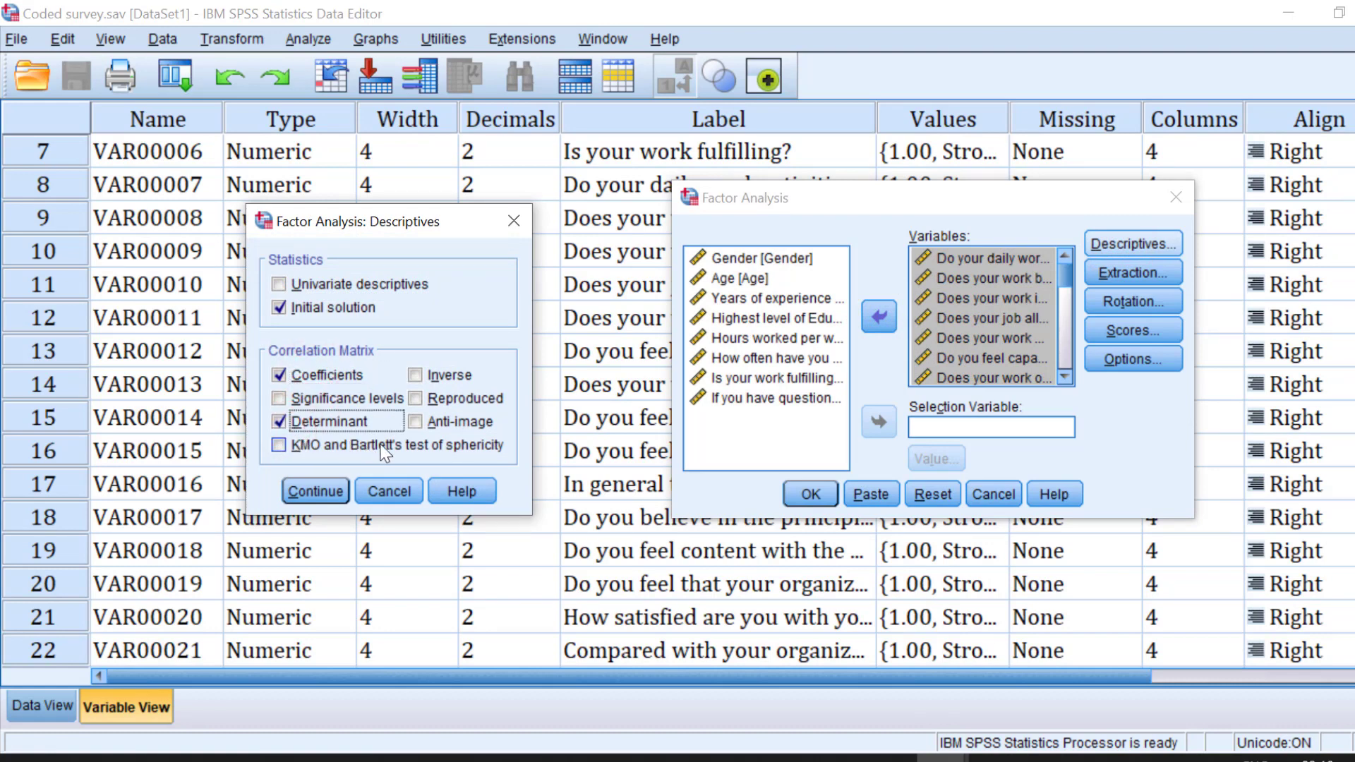
left_click(279, 446)
left_click(341, 489)
left_click(1112, 279)
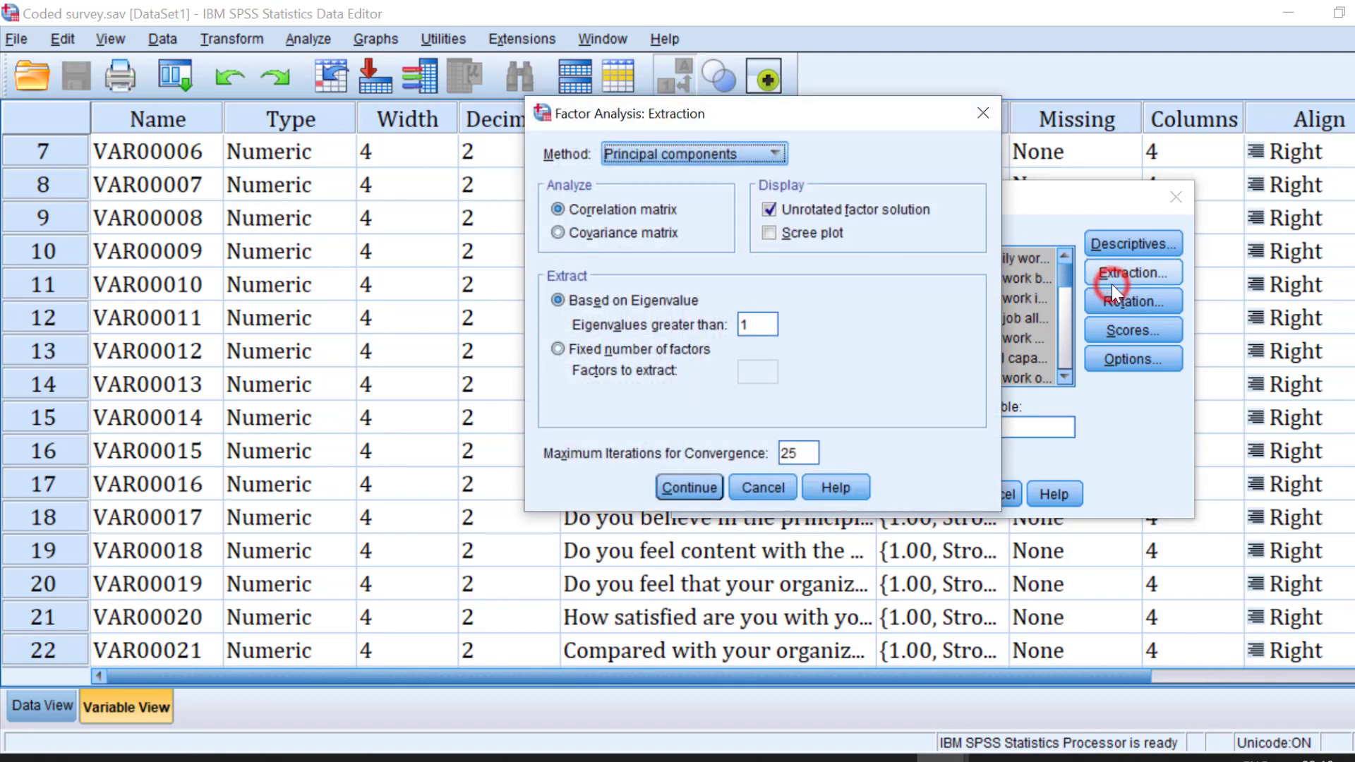
left_click(893, 755)
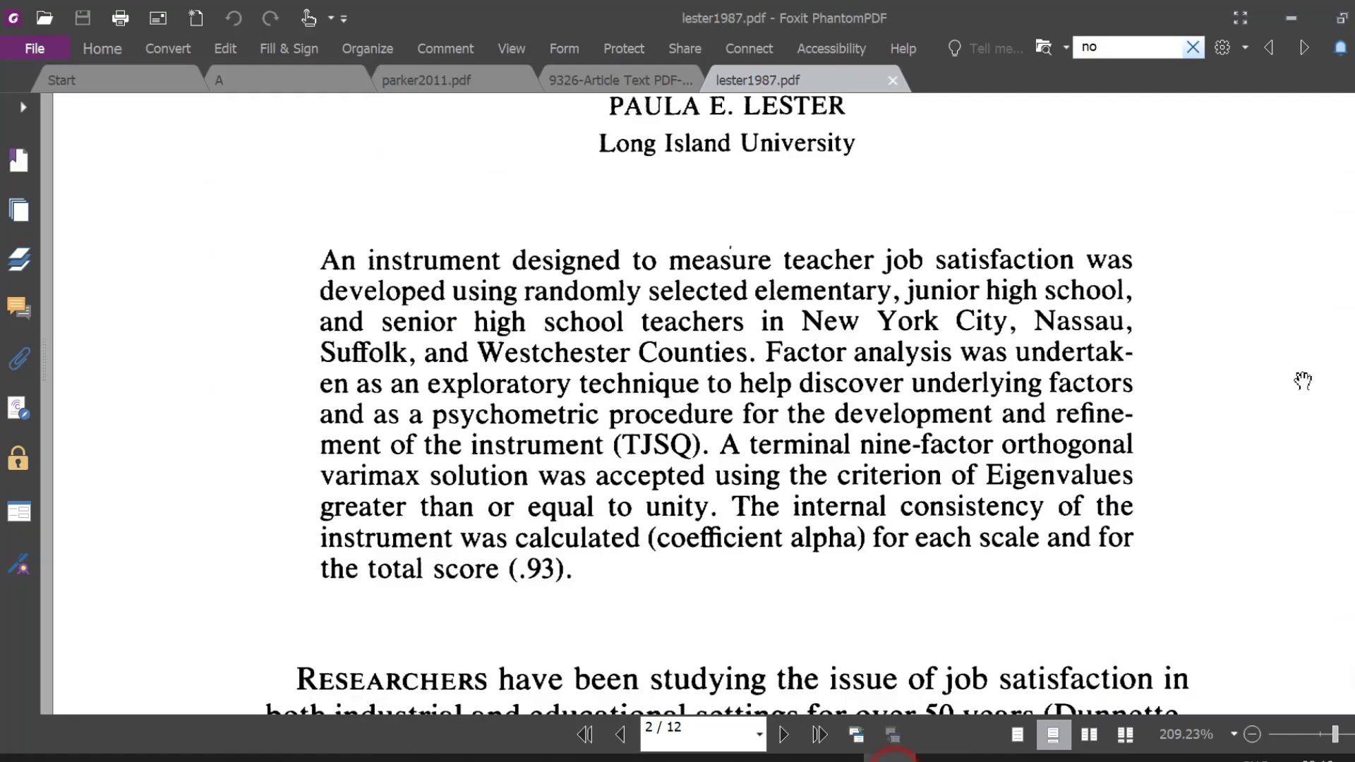
scroll(727, 403, "down", 20)
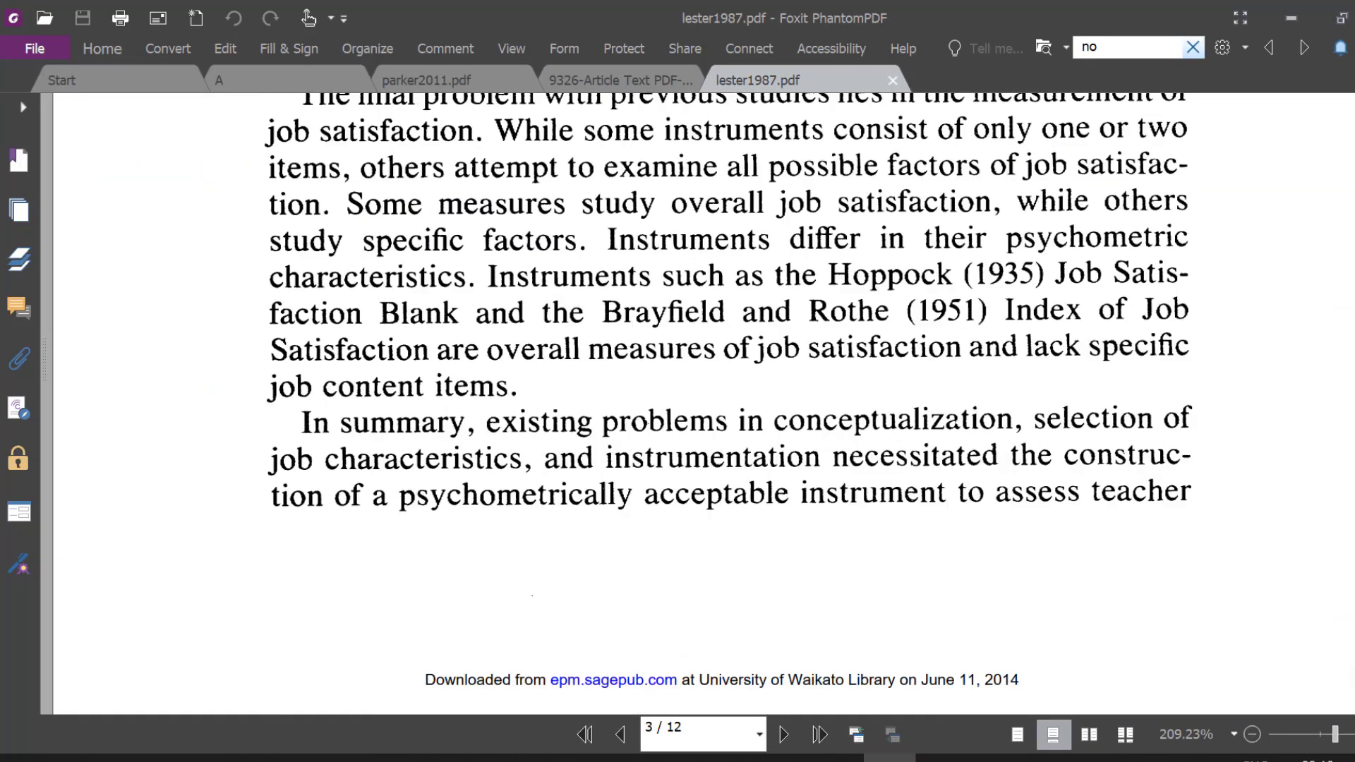
scroll(727, 403, "down", 20)
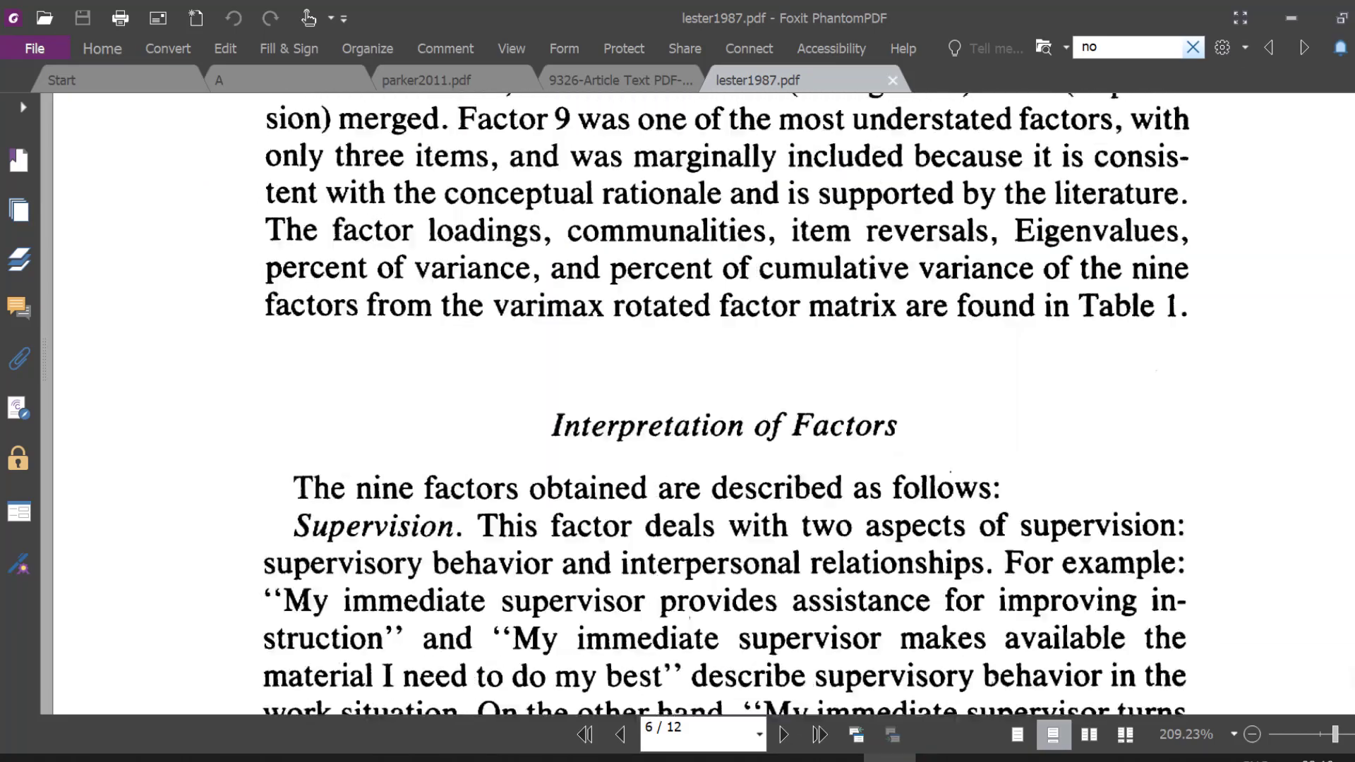
scroll(1055, 385, "down", 3)
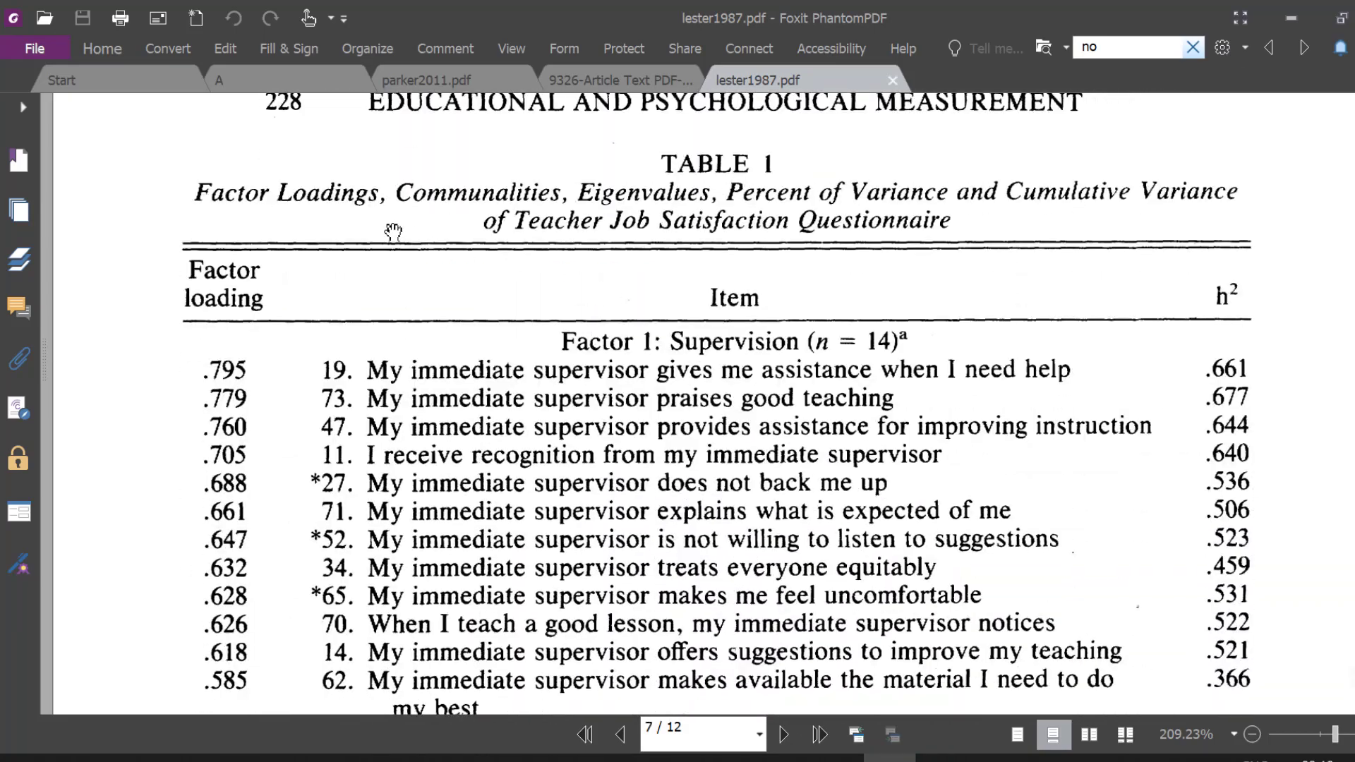
scroll(721, 240, "down", 4)
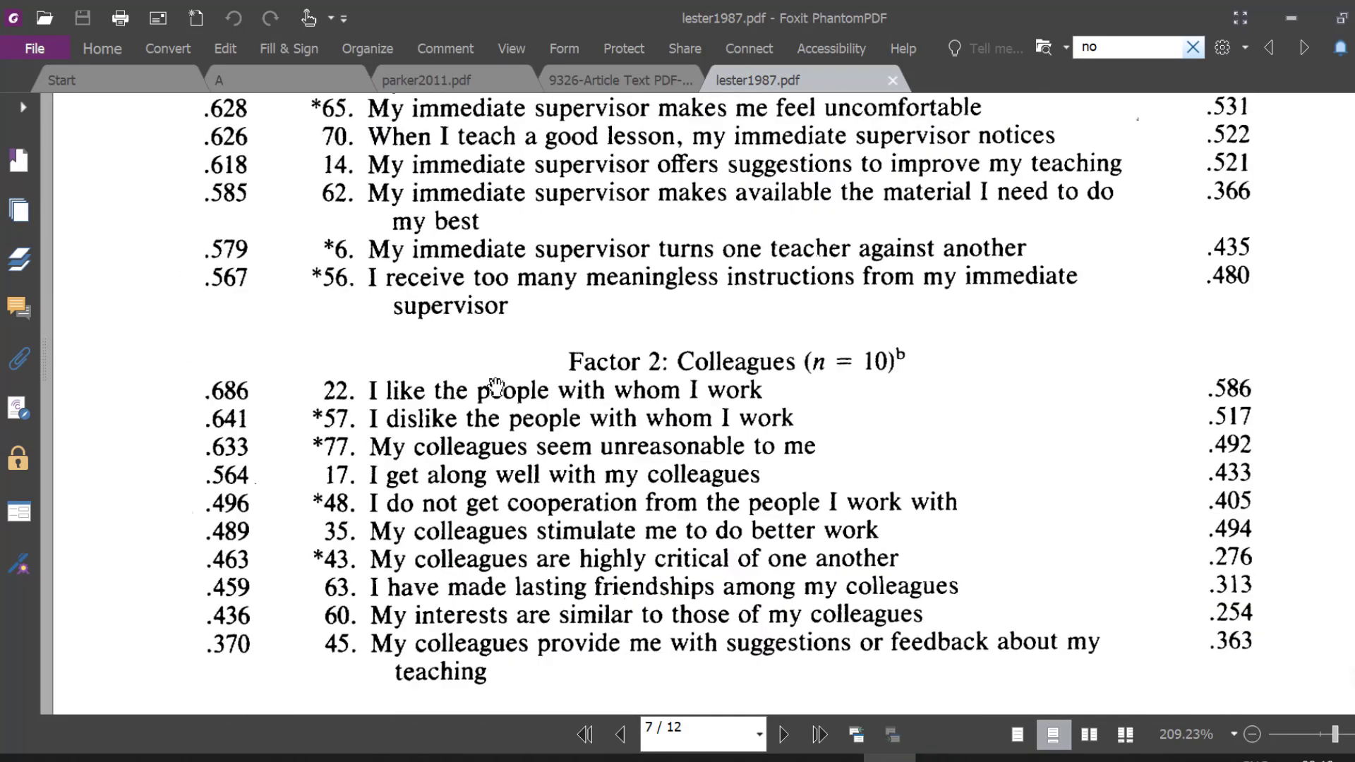
scroll(496, 386, "down", 20)
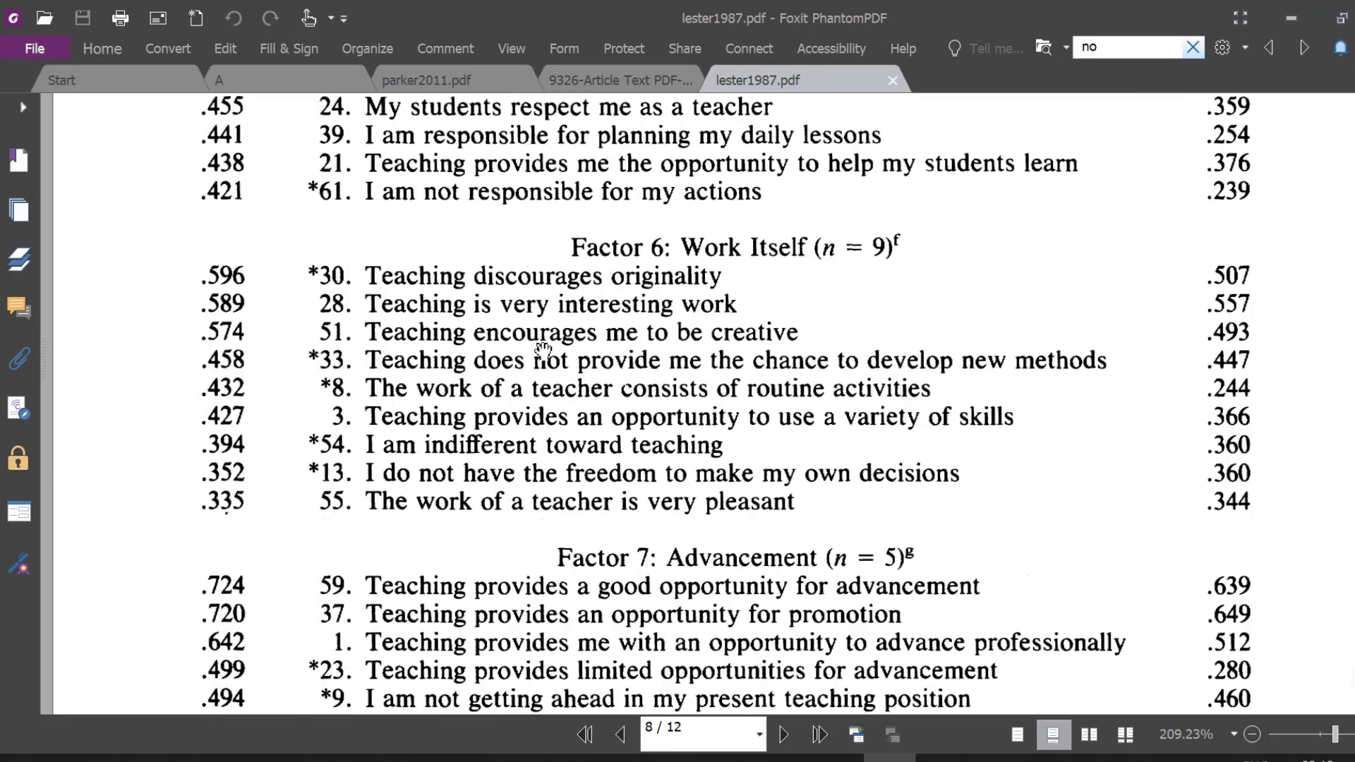
scroll(543, 350, "down", 15)
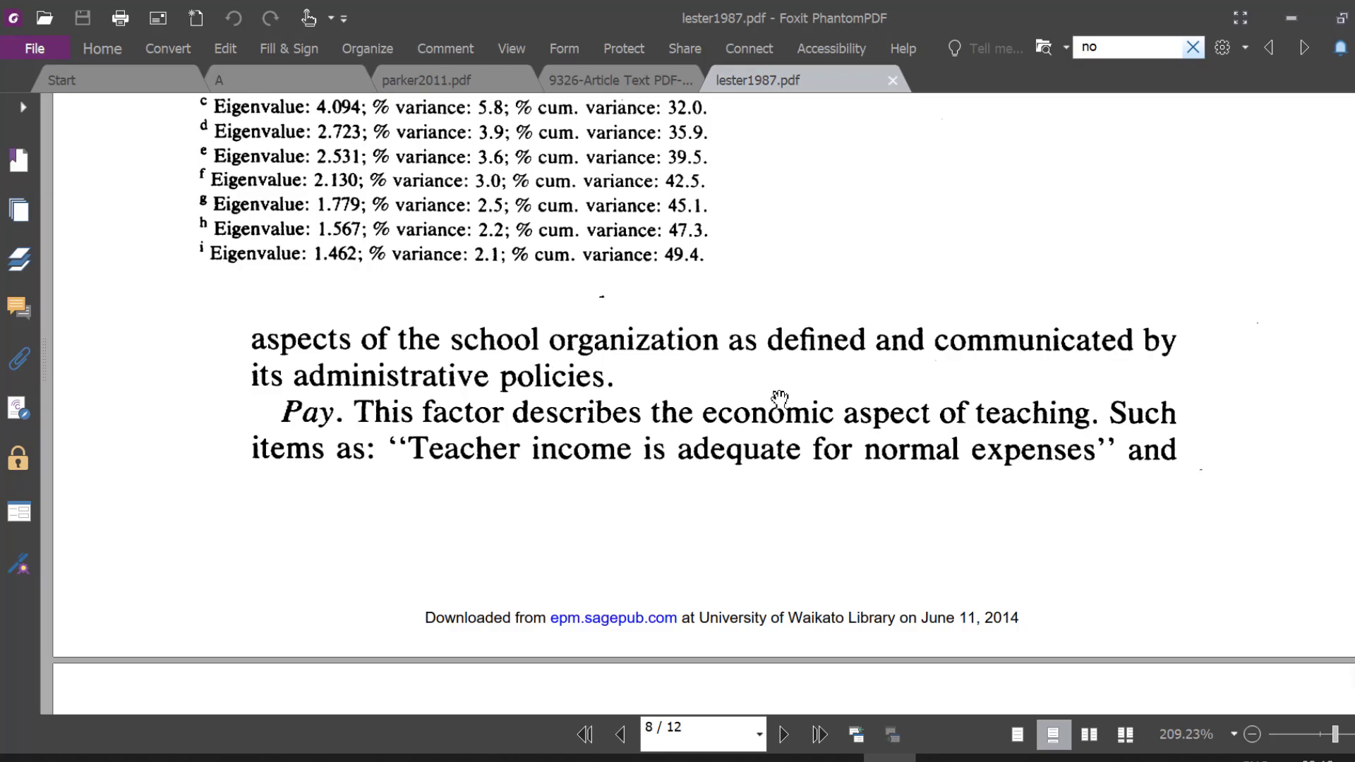
scroll(450, 380, "down", 15)
scroll(450, 380, "down", 3)
scroll(726, 369, "up", 15)
scroll(770, 329, "up", 20)
scroll(770, 328, "up", 20)
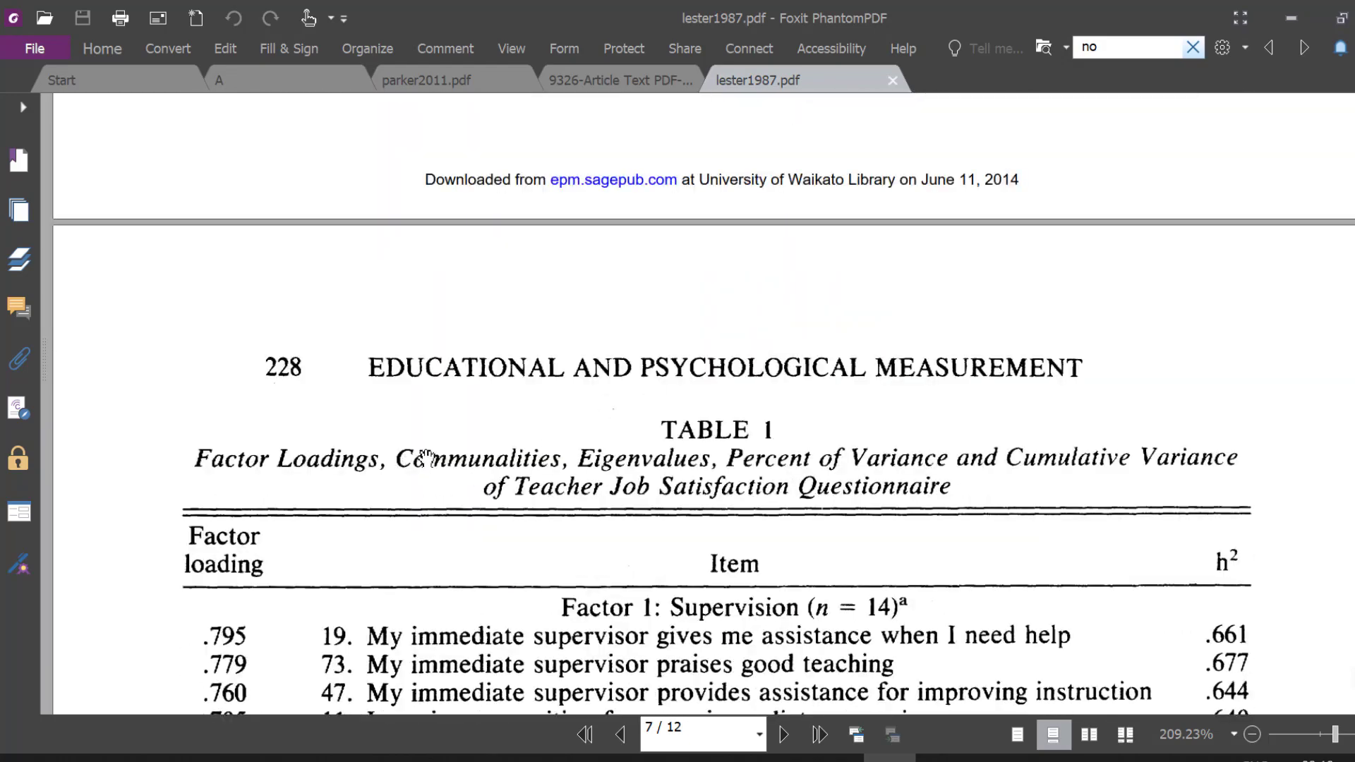
scroll(431, 460, "up", 10)
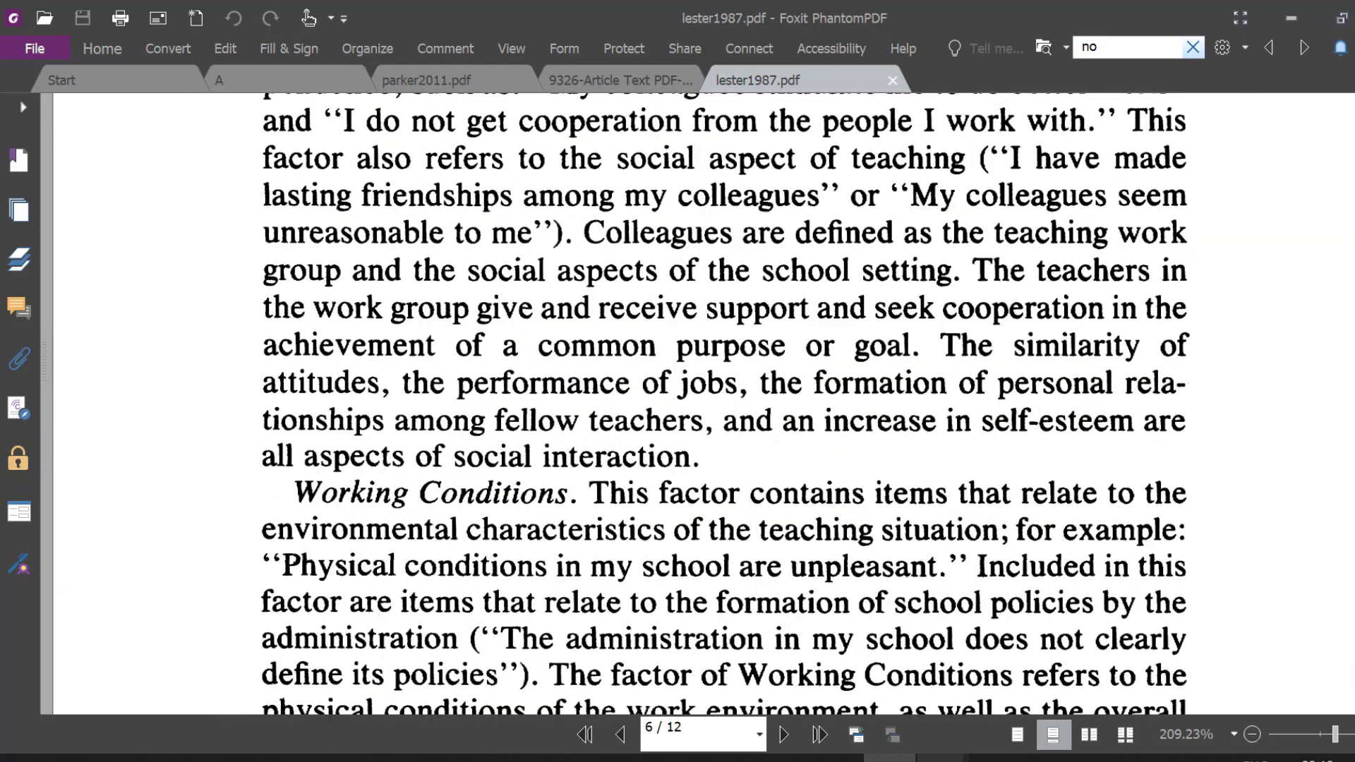
mouse_move(968, 758)
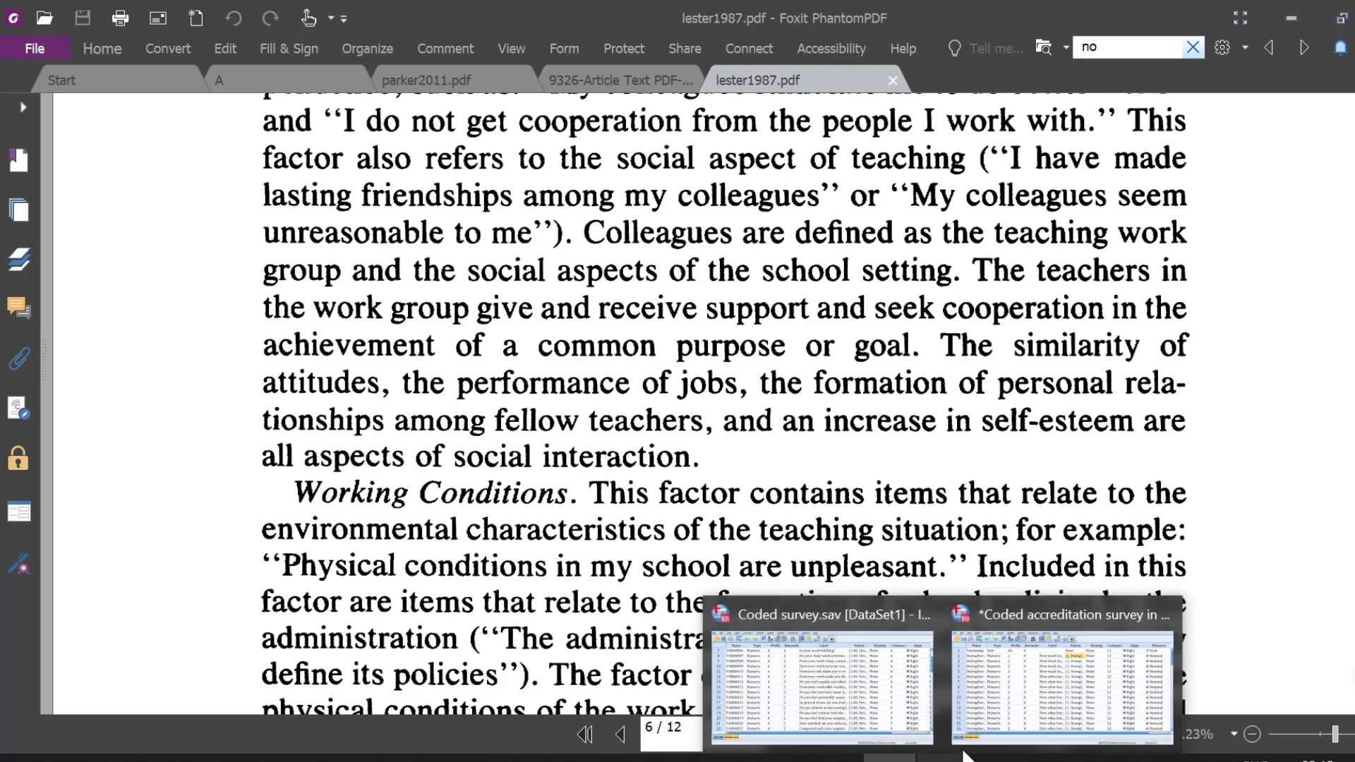
left_click(840, 692)
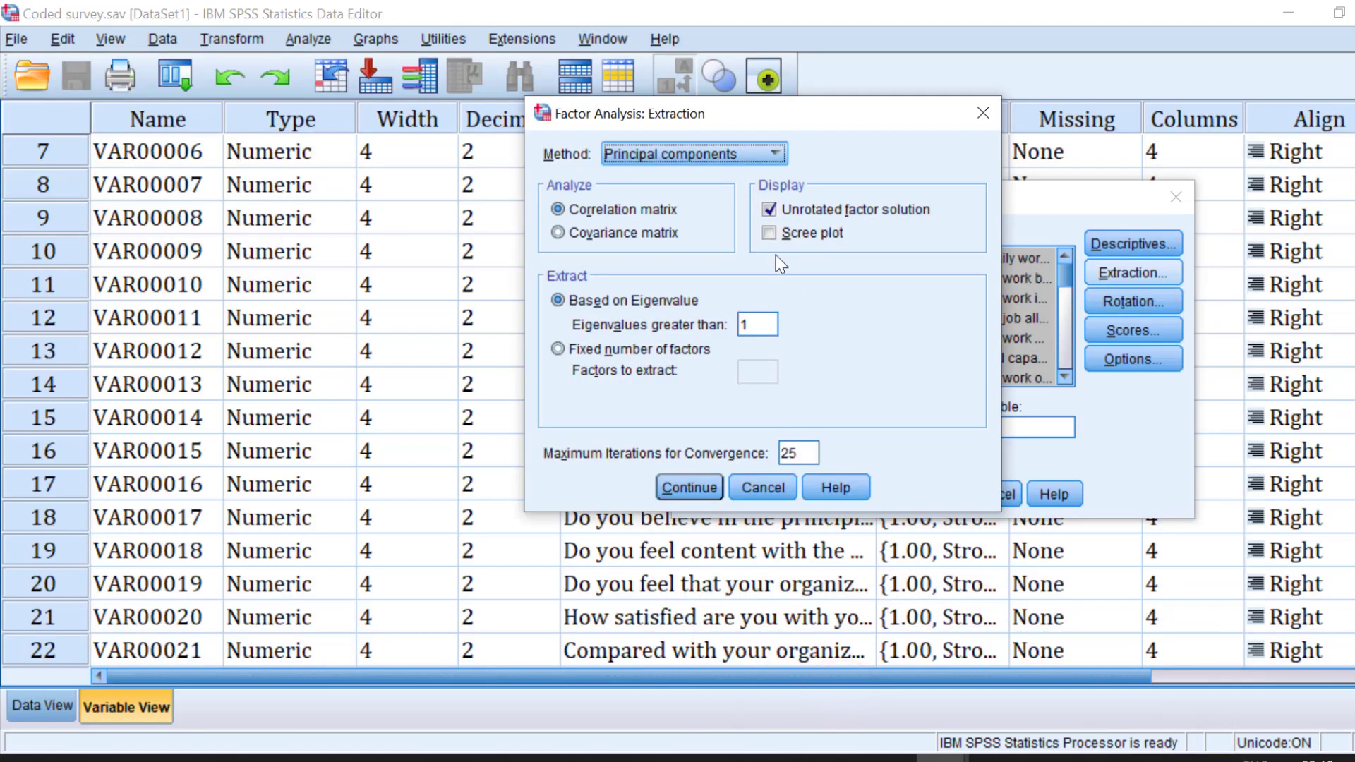
- Request a scree plot and principal axis factoring, keeping extraction based on eigenvalues
left_click(770, 234)
left_click(685, 154)
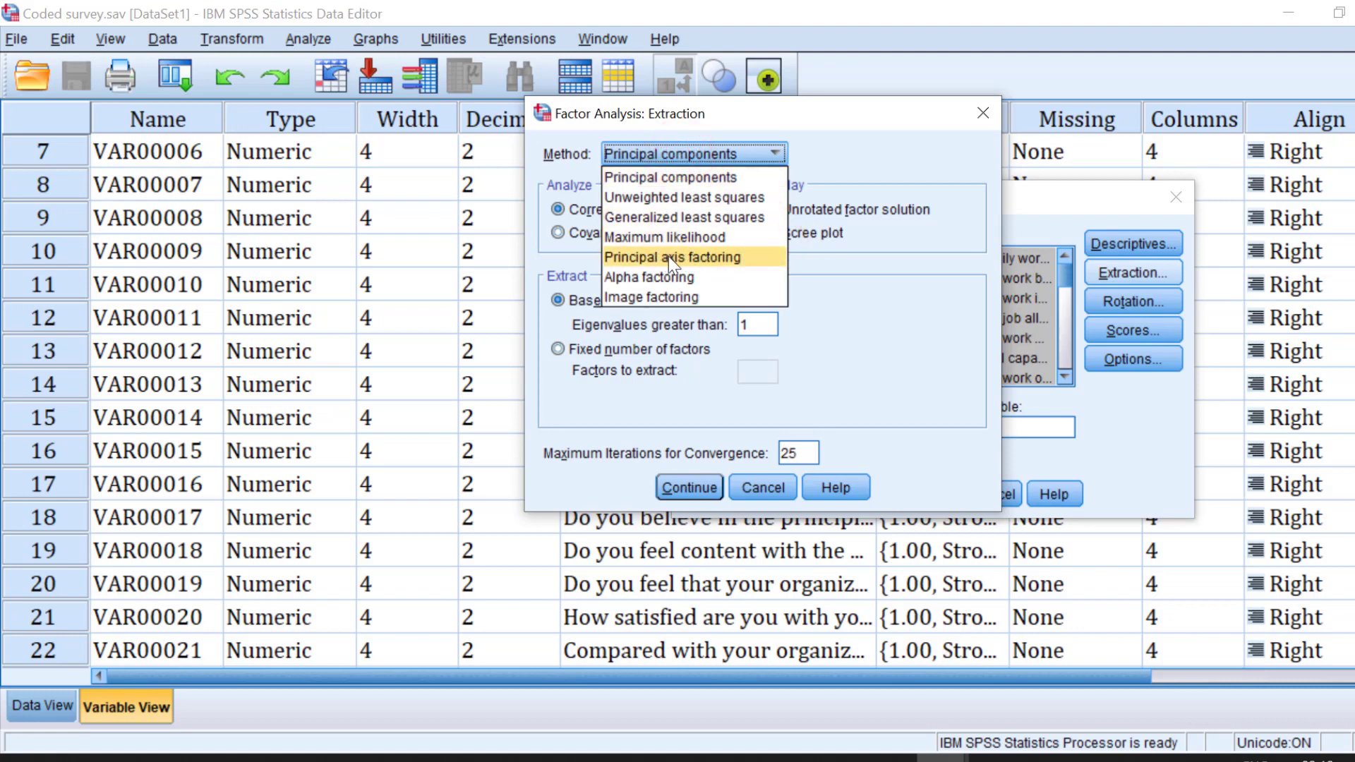
left_click(715, 263)
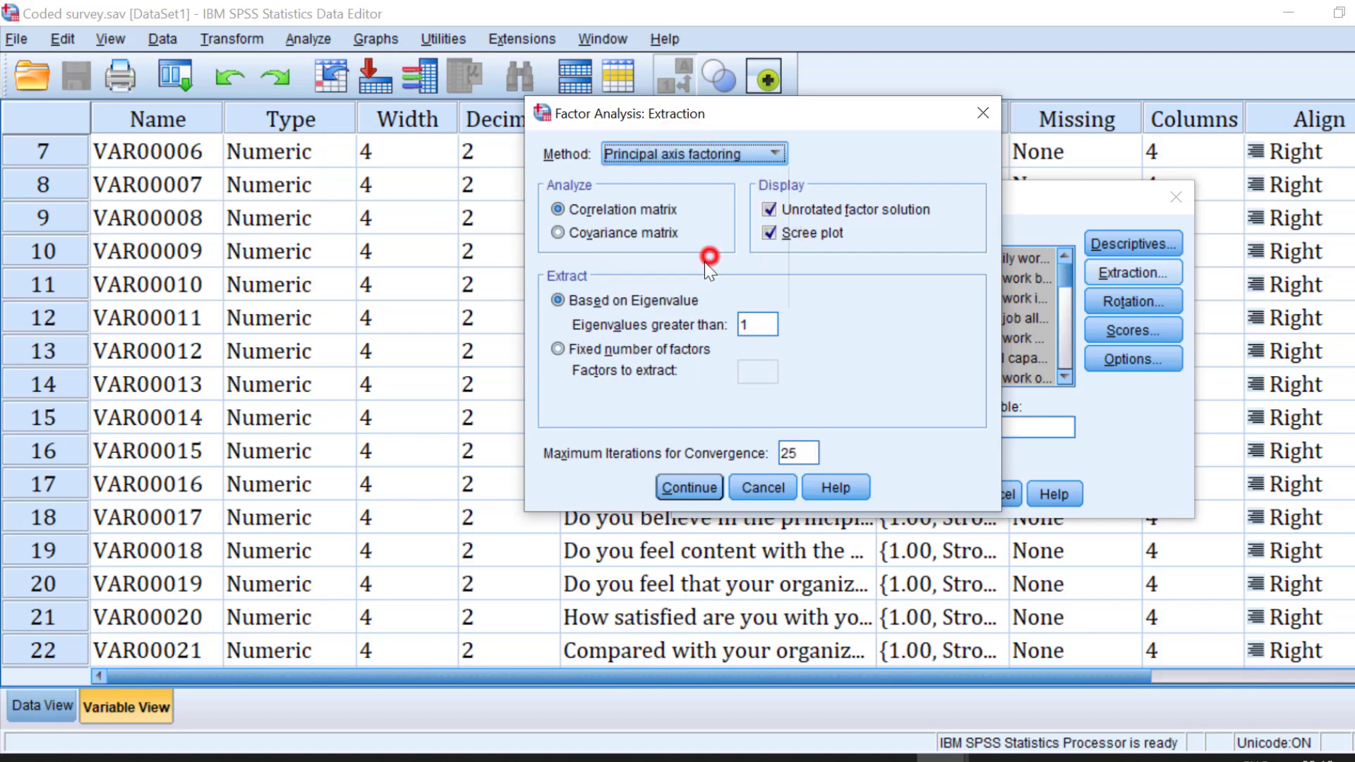
left_click(558, 349)
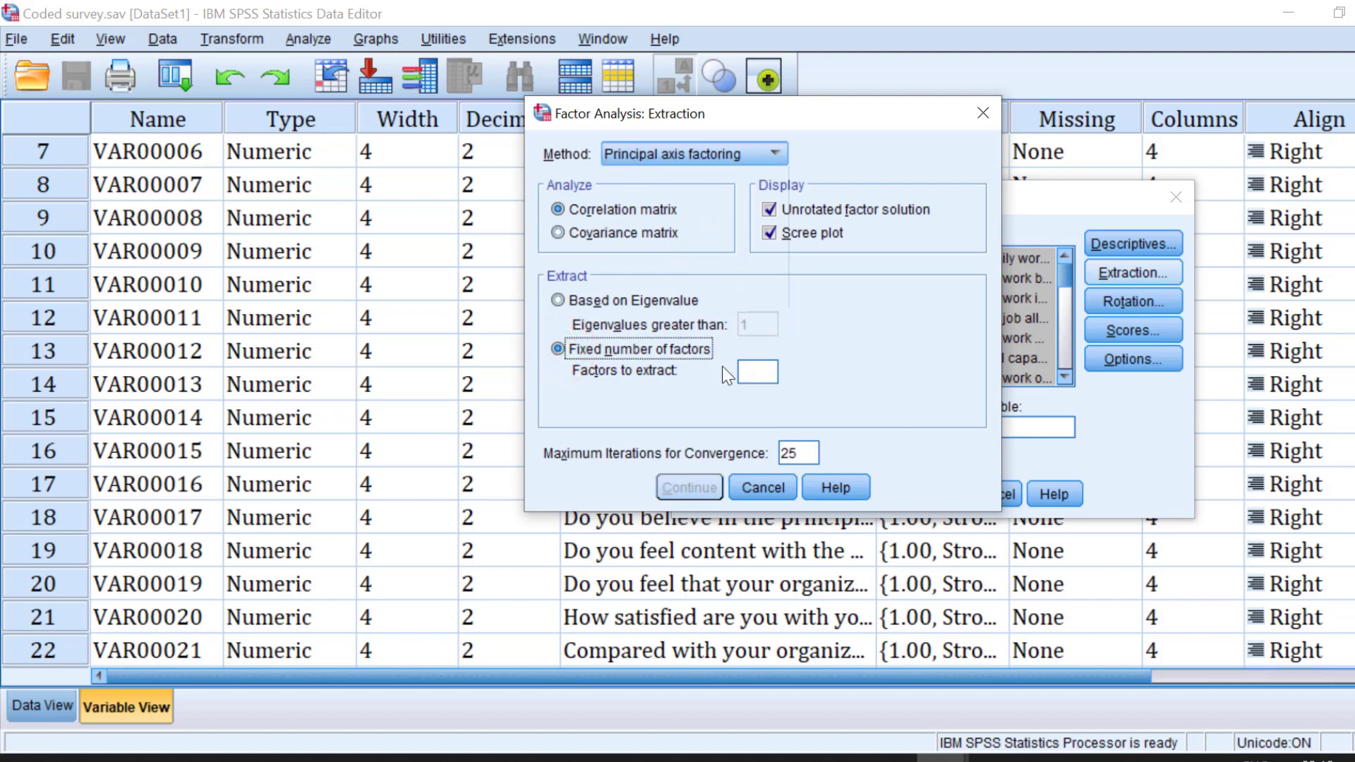
left_click(557, 301)
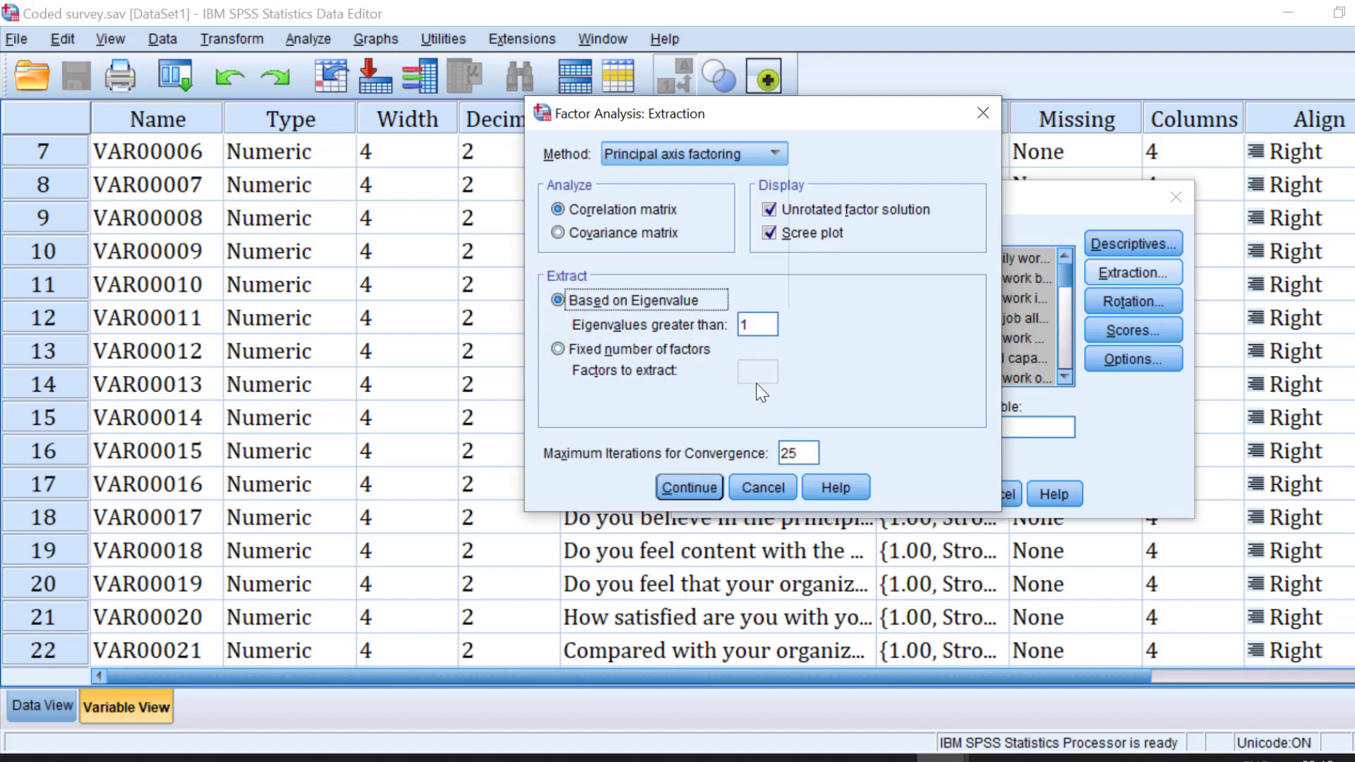
- Confirm the extraction settings and choose Varimax as the rotation method
left_click(688, 485)
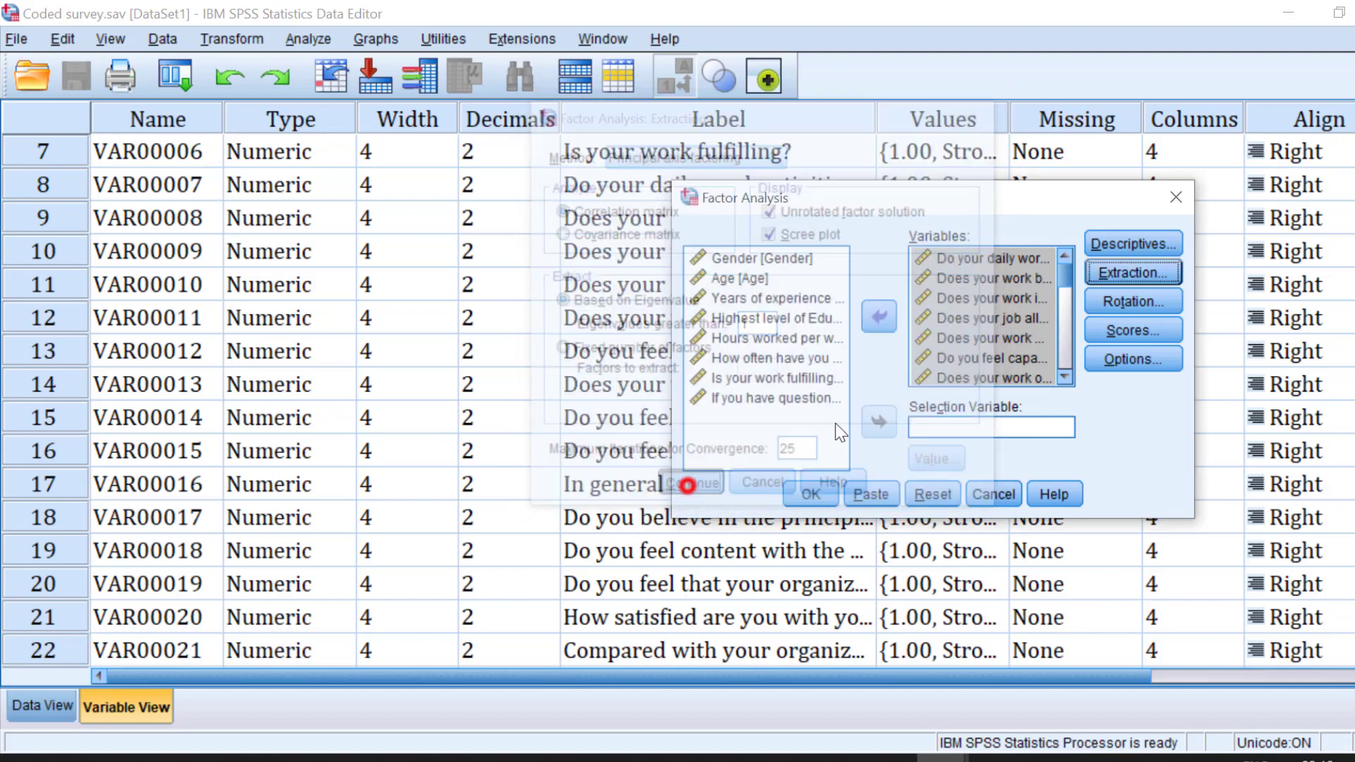
left_click(1113, 306)
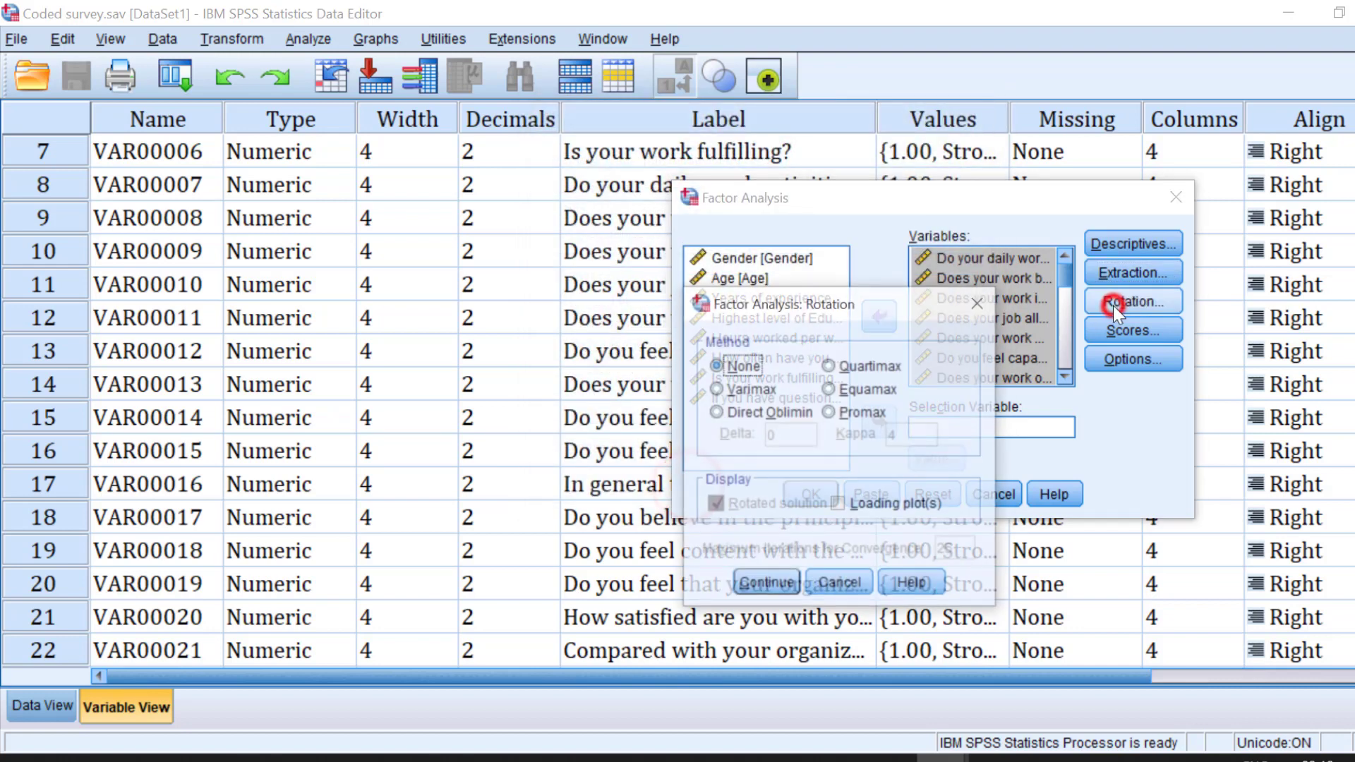
left_click(716, 390)
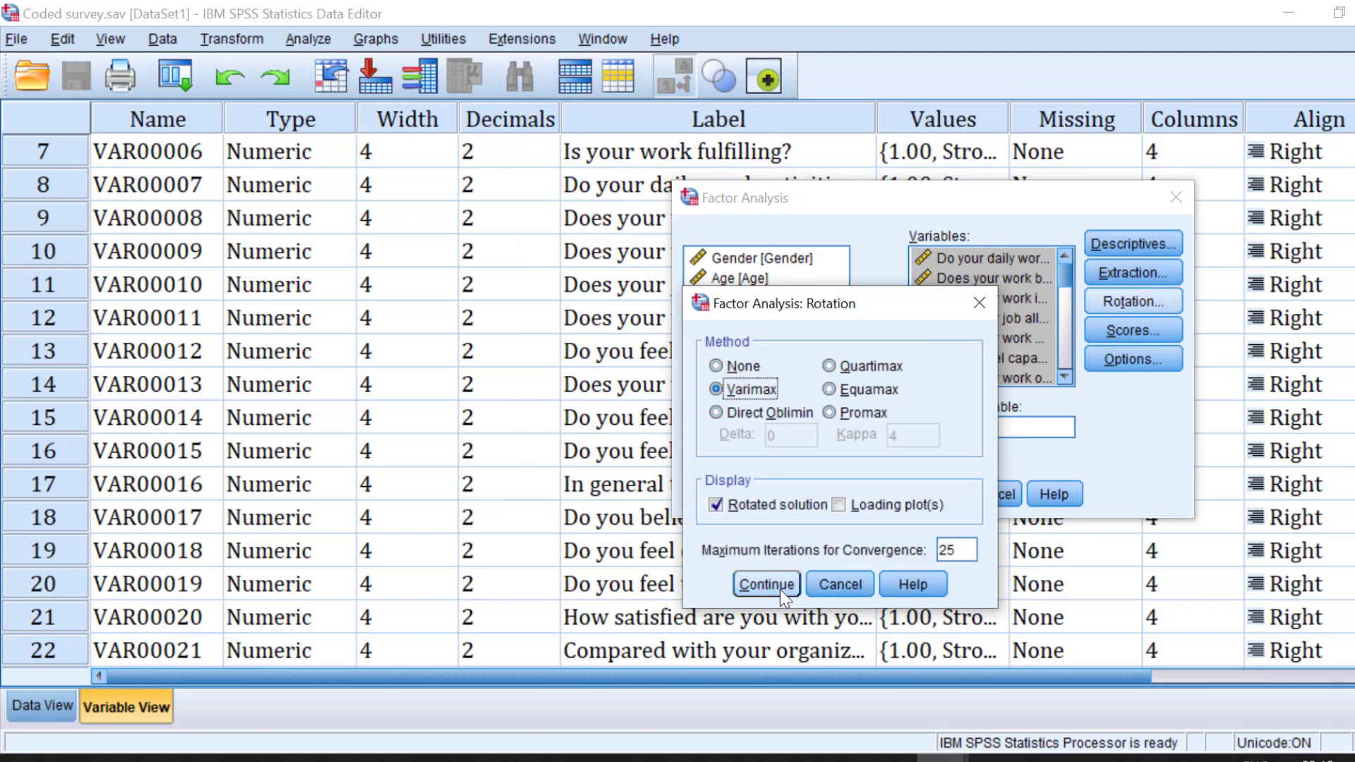
- Look over the 9326 and parker2011.pdf articles and clear the old Find search term
mouse_move(890, 758)
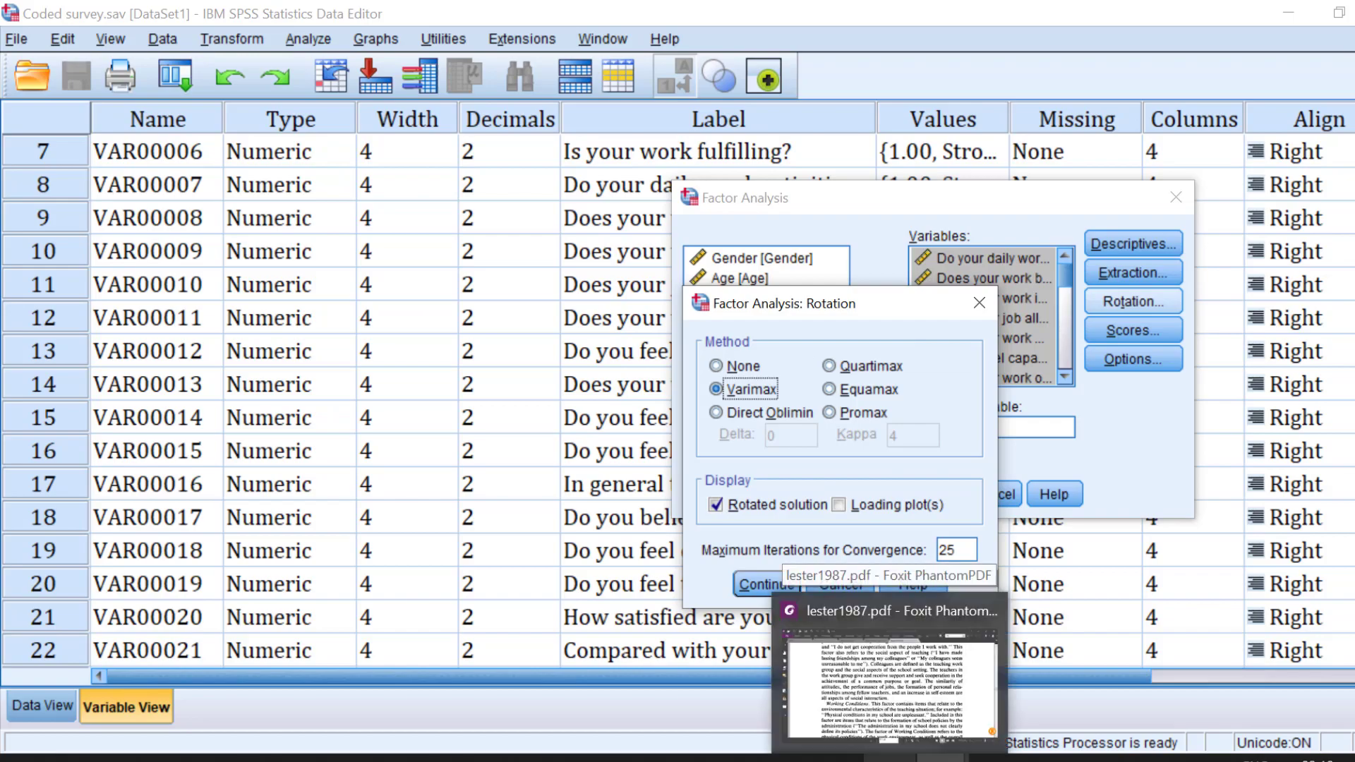
left_click(889, 678)
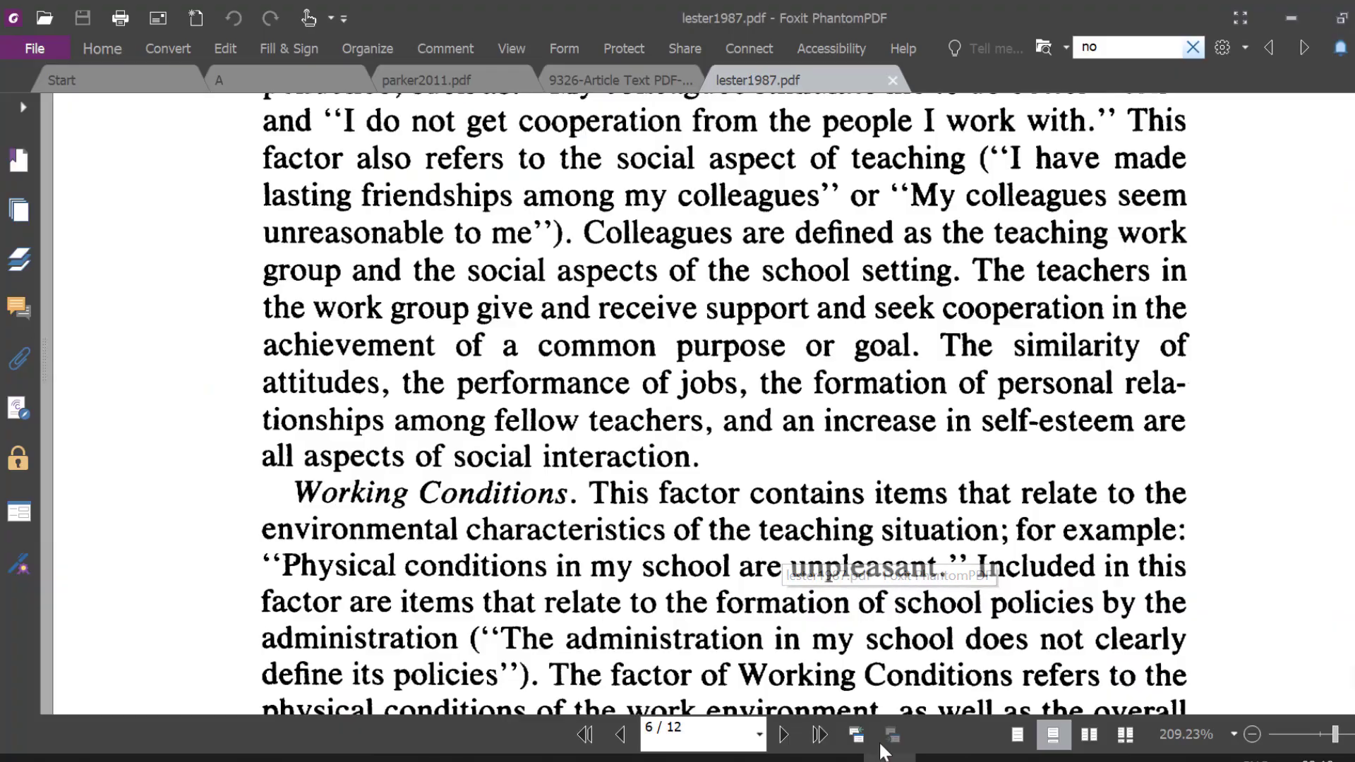
left_click(615, 81)
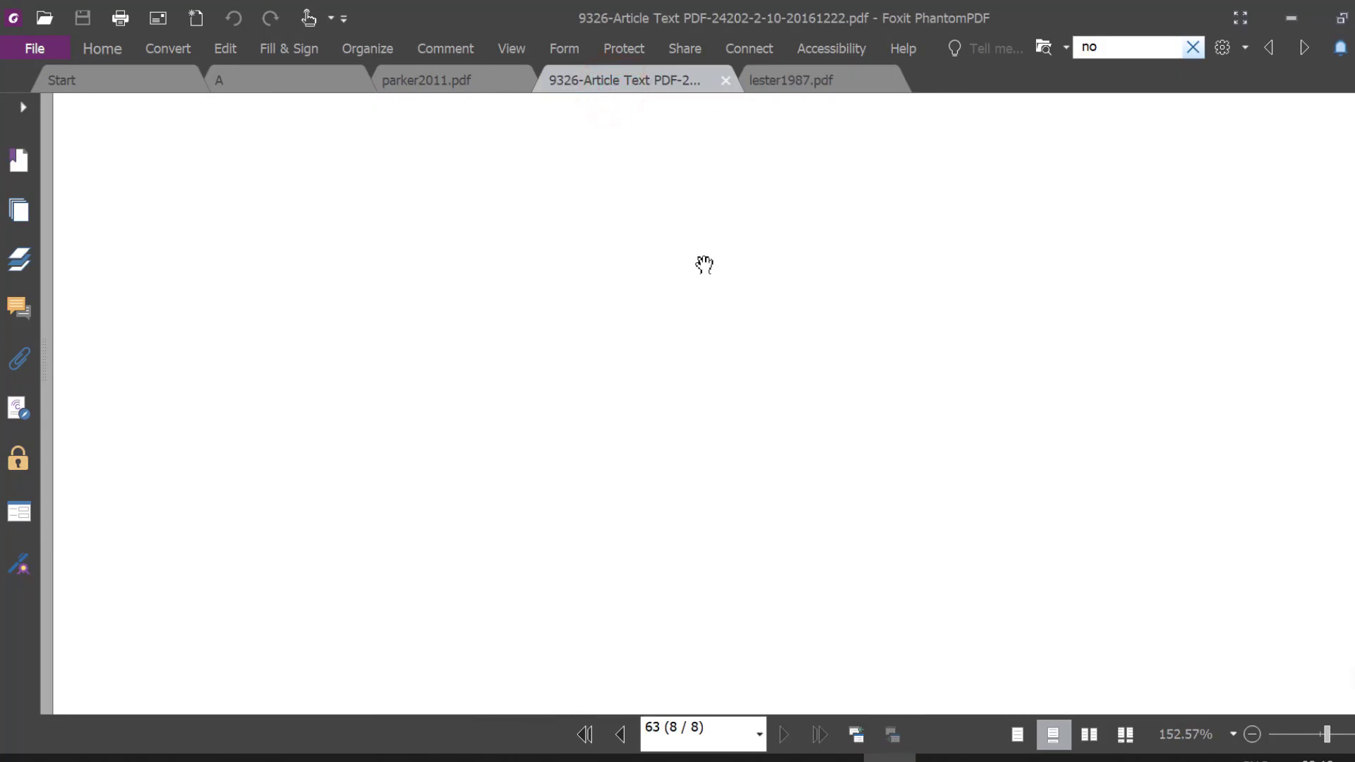
left_click(455, 83)
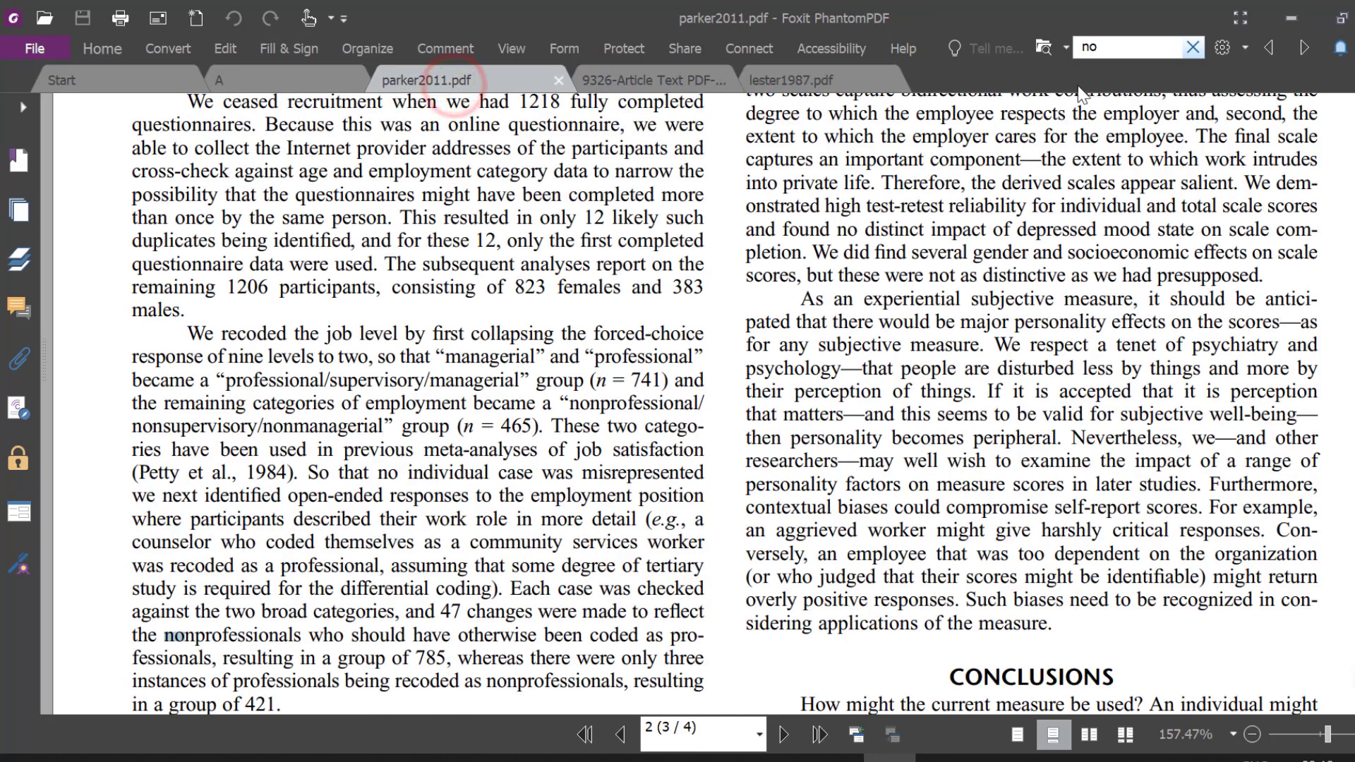
double_click(1114, 50)
type("V")
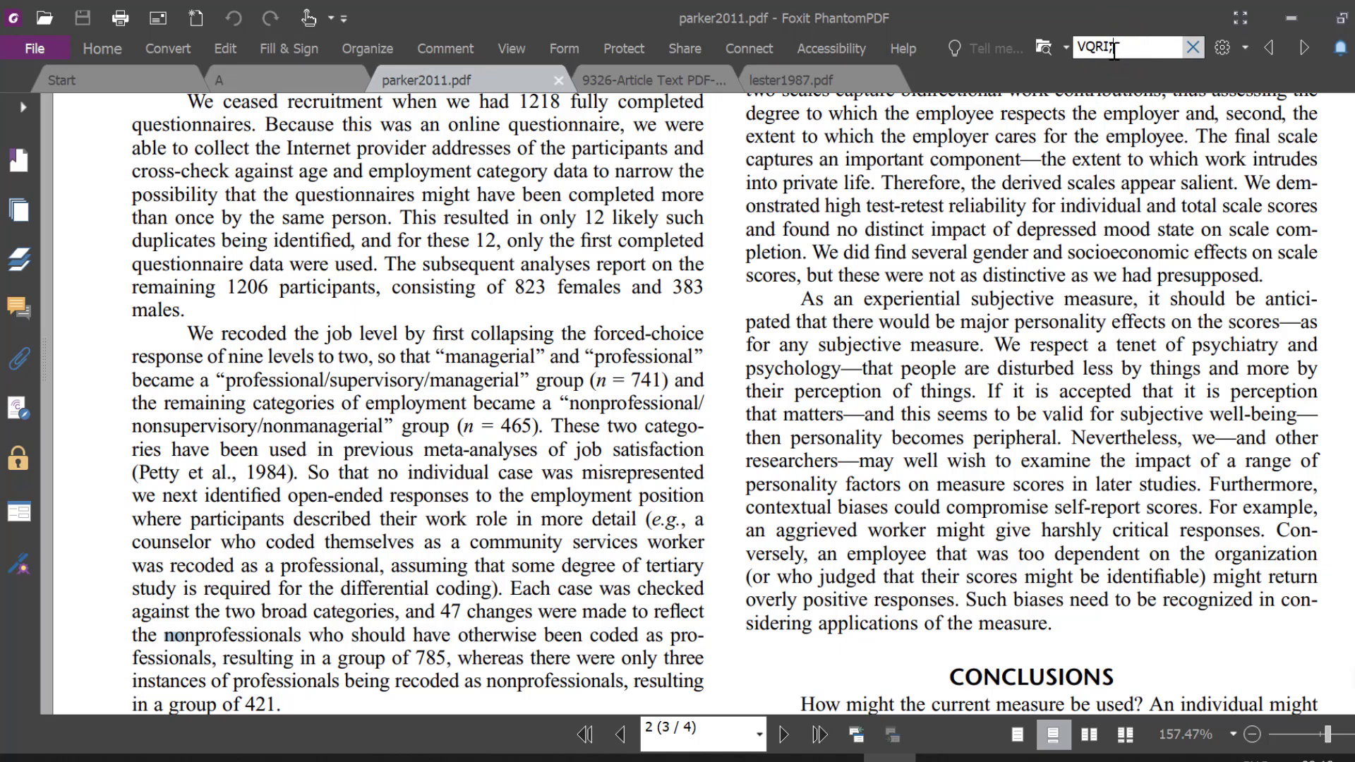
key("BackSpace")
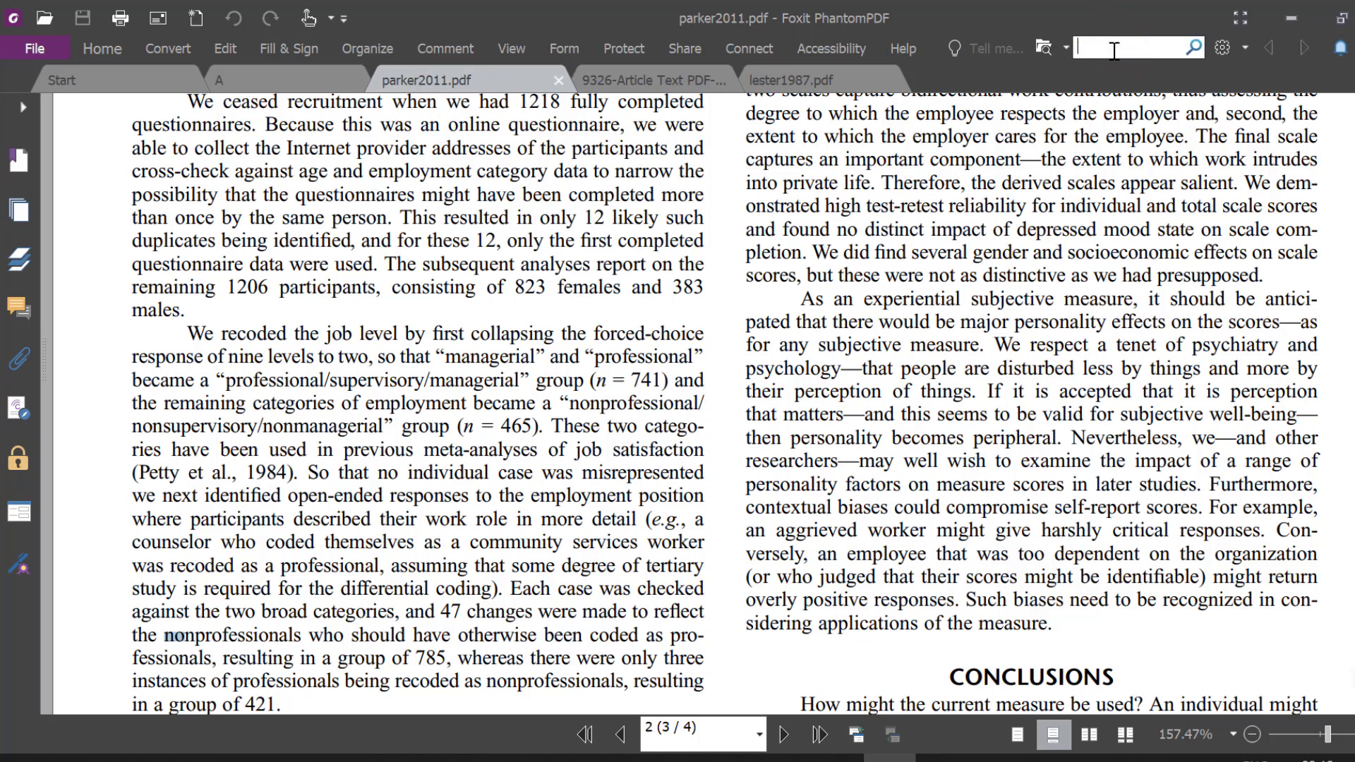
- Return to lester1987.pdf, then back to the SPSS factor analysis settings
left_click(638, 85)
left_click(773, 83)
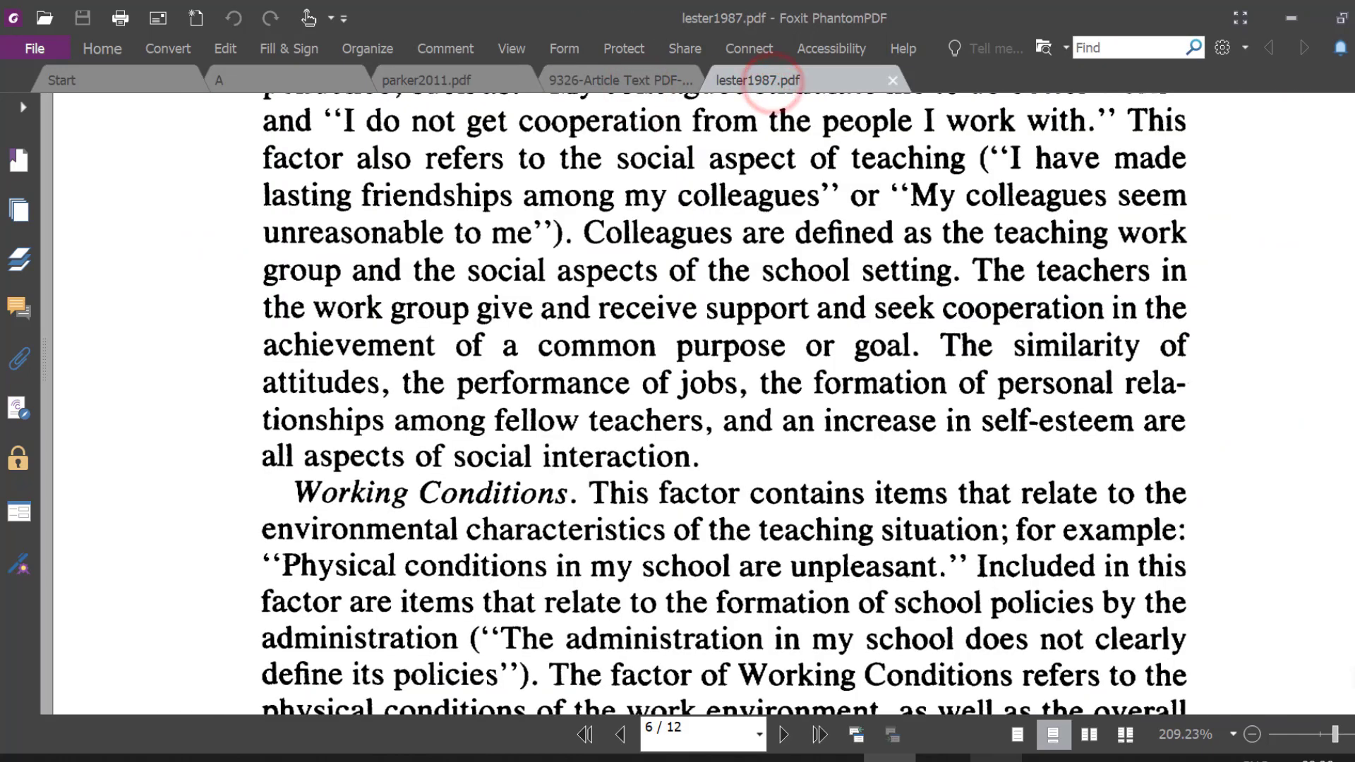
mouse_move(942, 756)
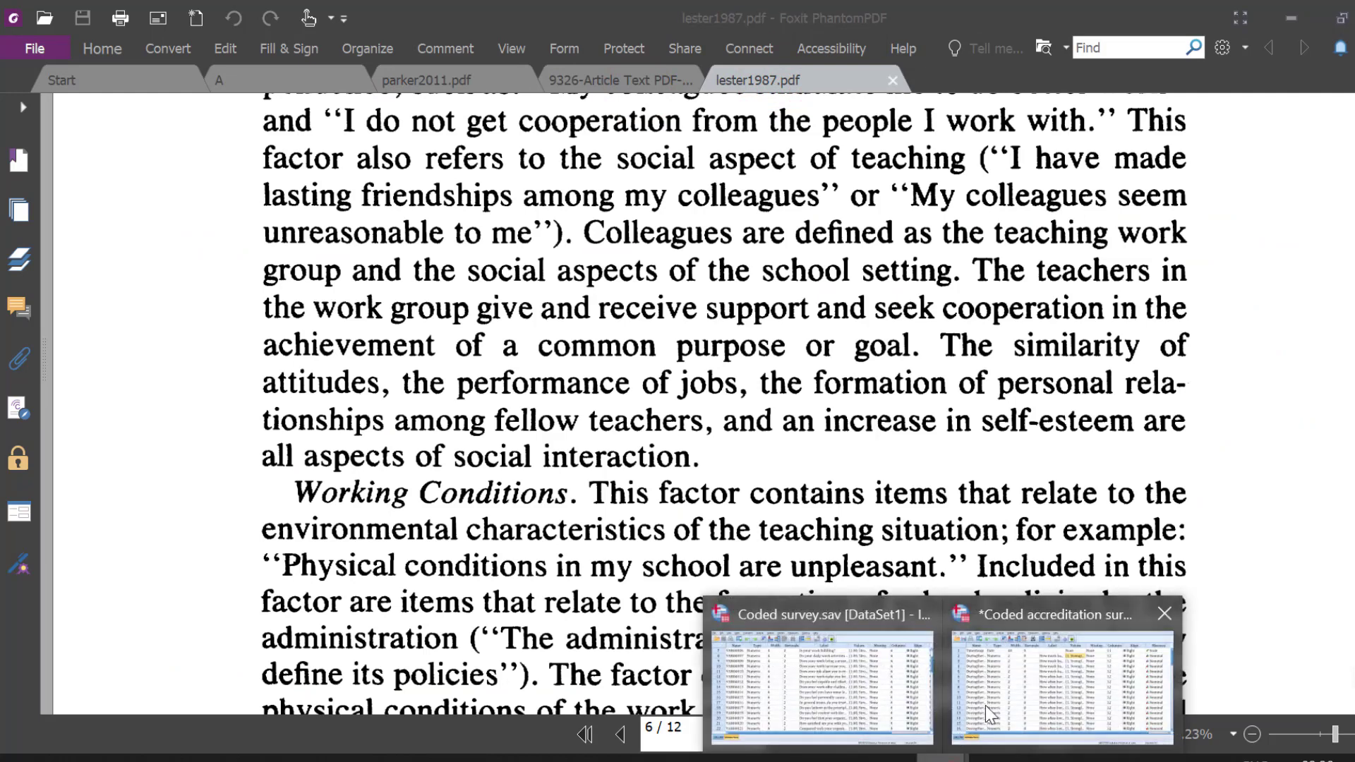
left_click(852, 685)
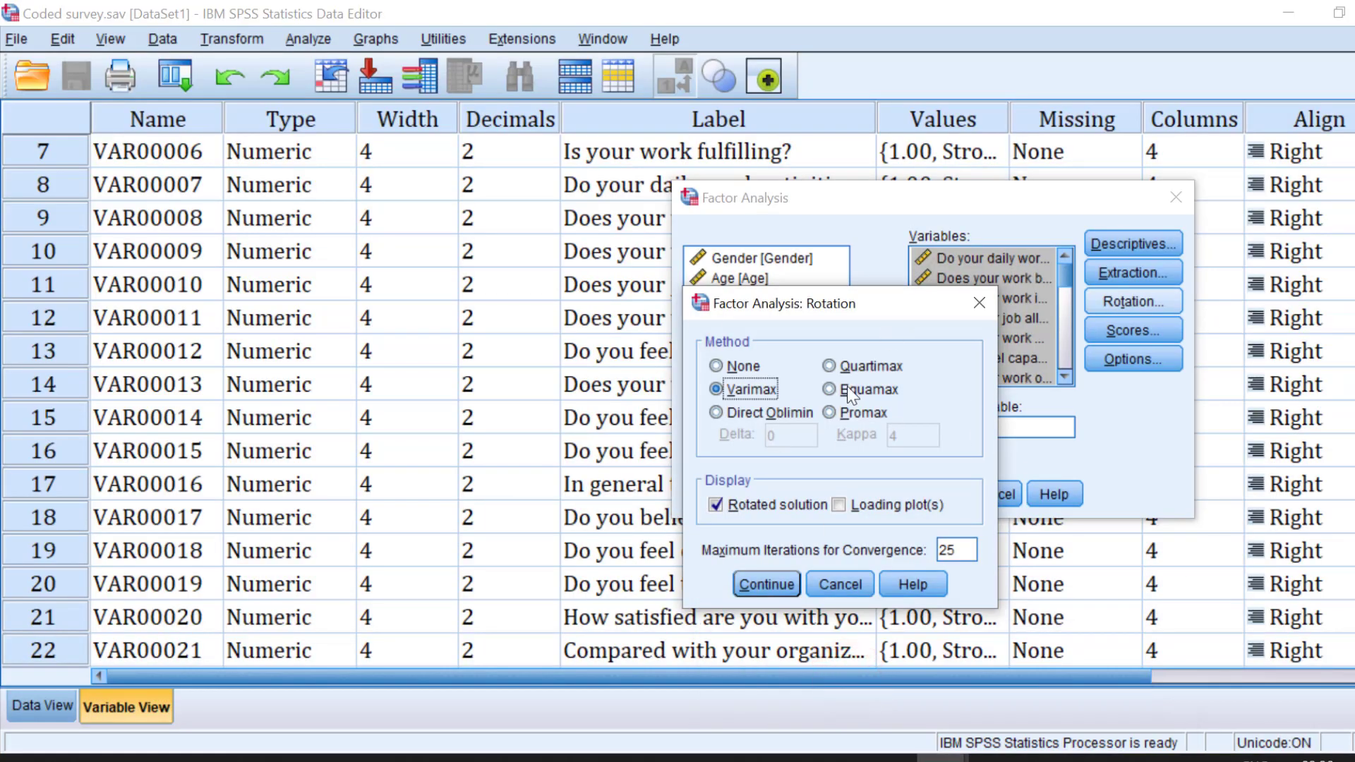
- Confirm the Varimax rotation settings and run the factor analysis
left_click(767, 584)
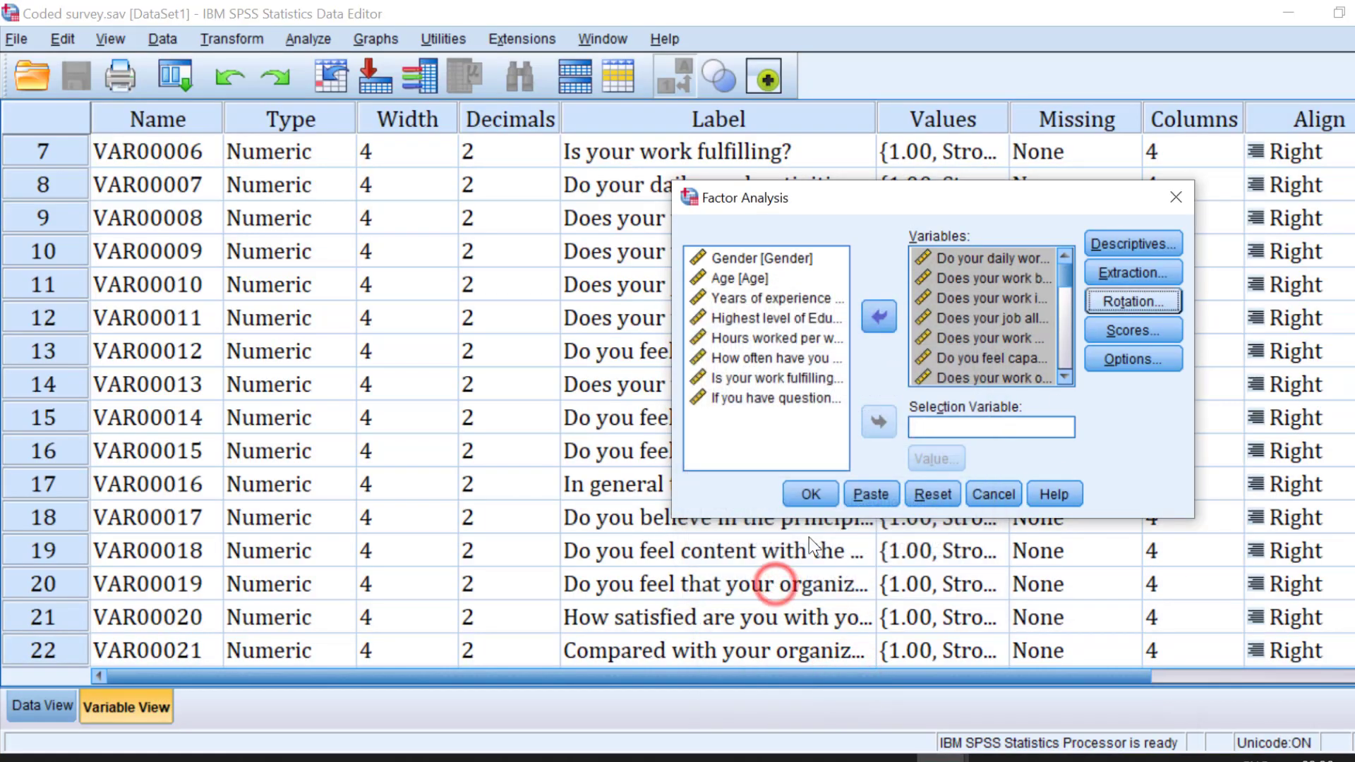
left_click(811, 495)
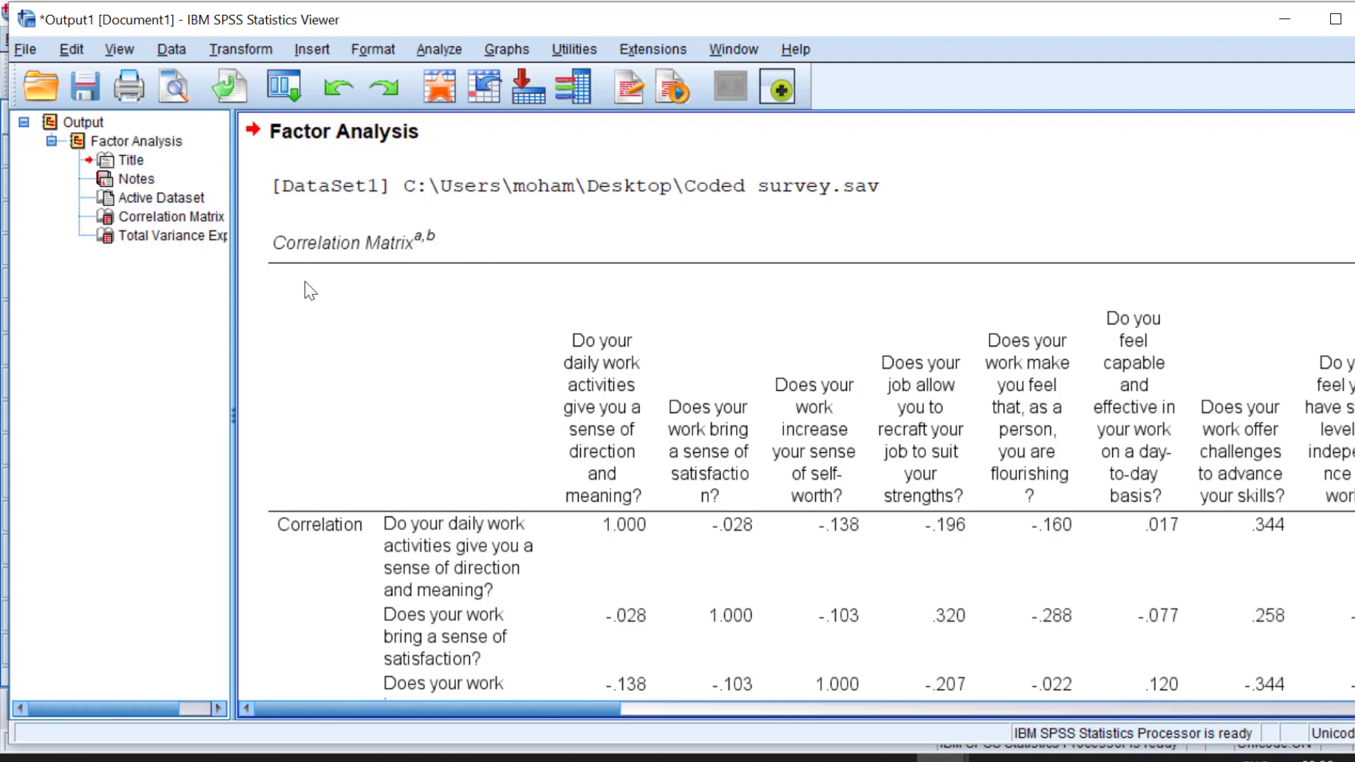
scroll(402, 320, "down", 12)
scroll(612, 416, "down", 15)
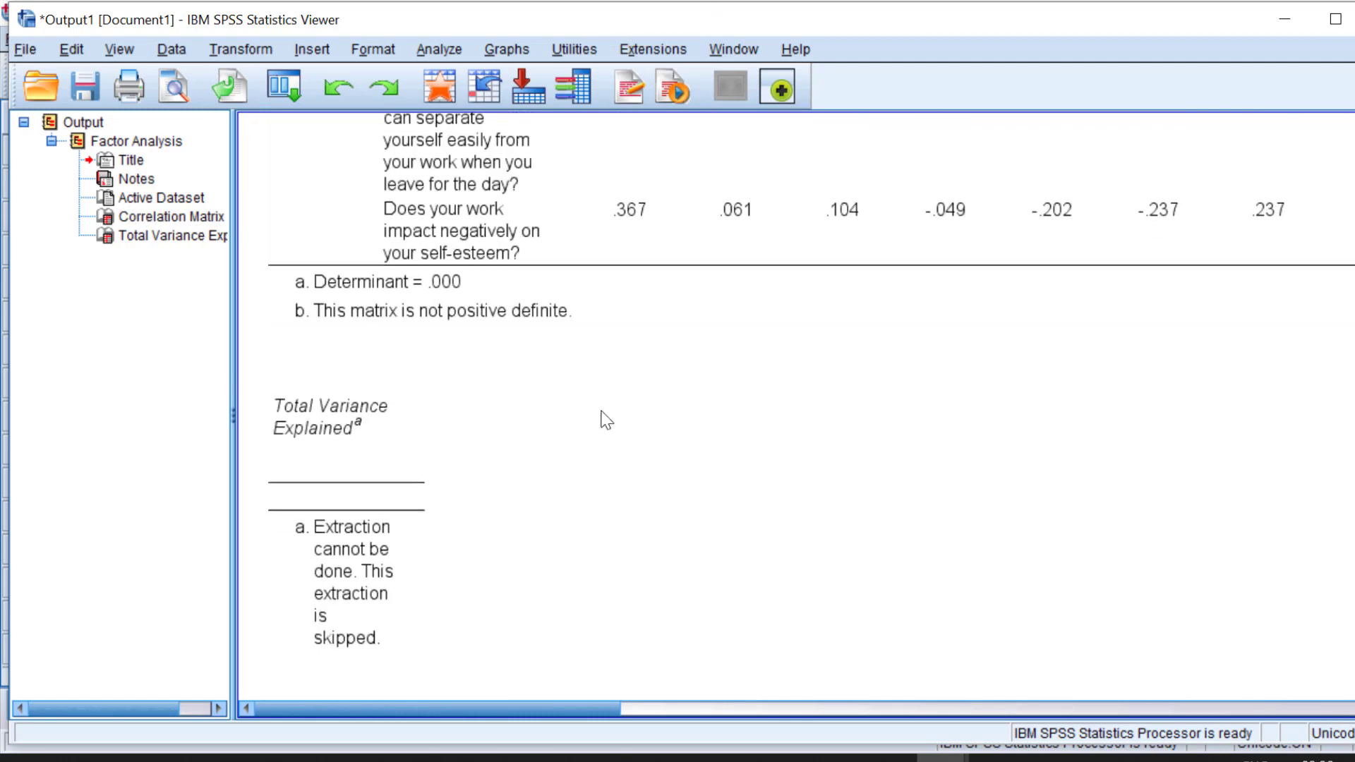
- Jump to the Correlation Matrix output and scroll through the item correlations
left_click(328, 505)
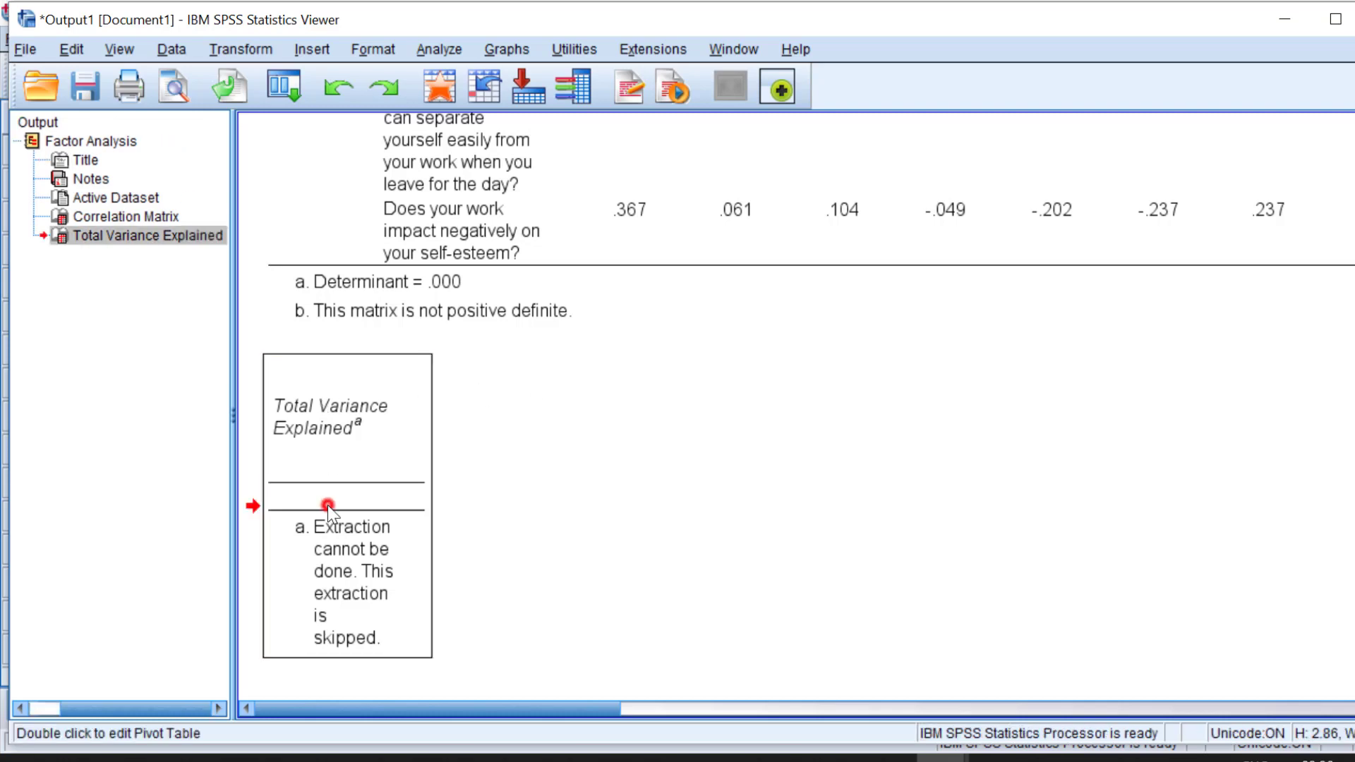
left_click(109, 217)
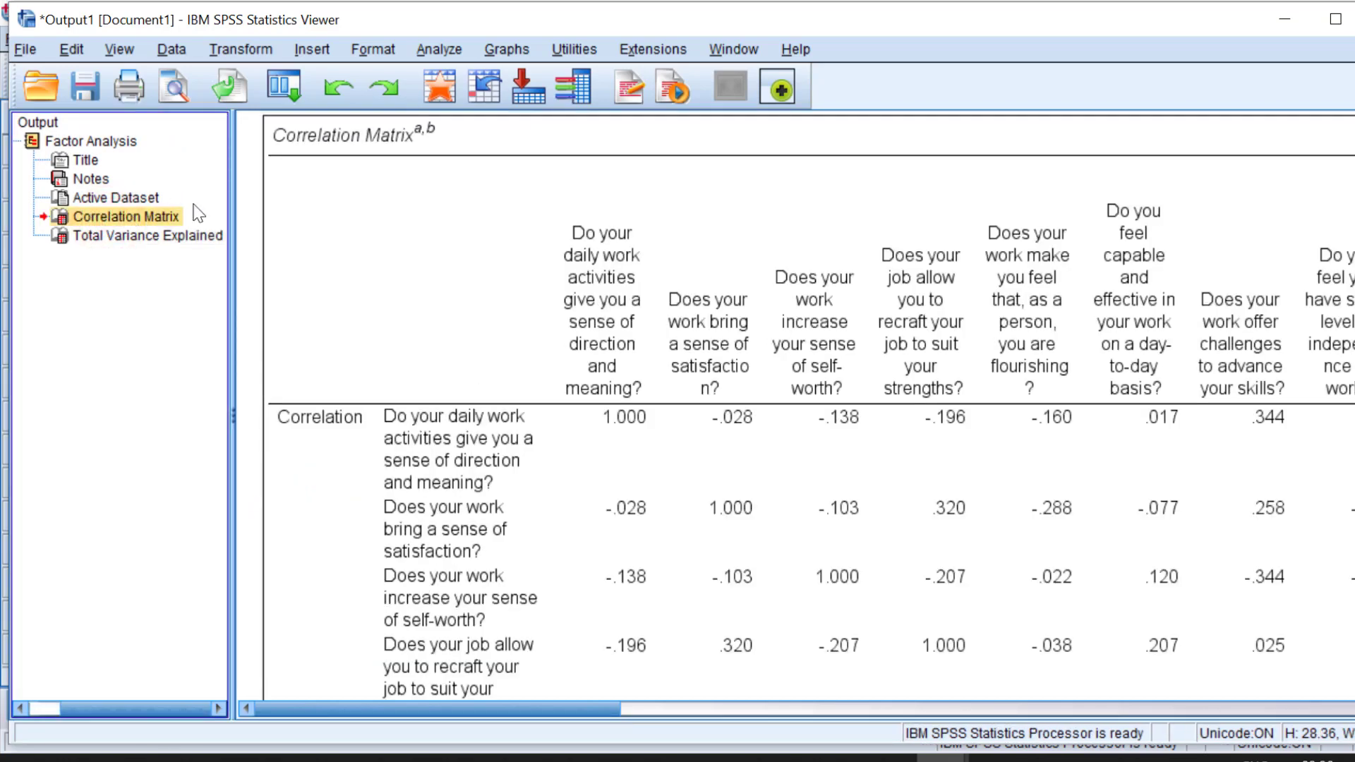
scroll(536, 423, "down", 4)
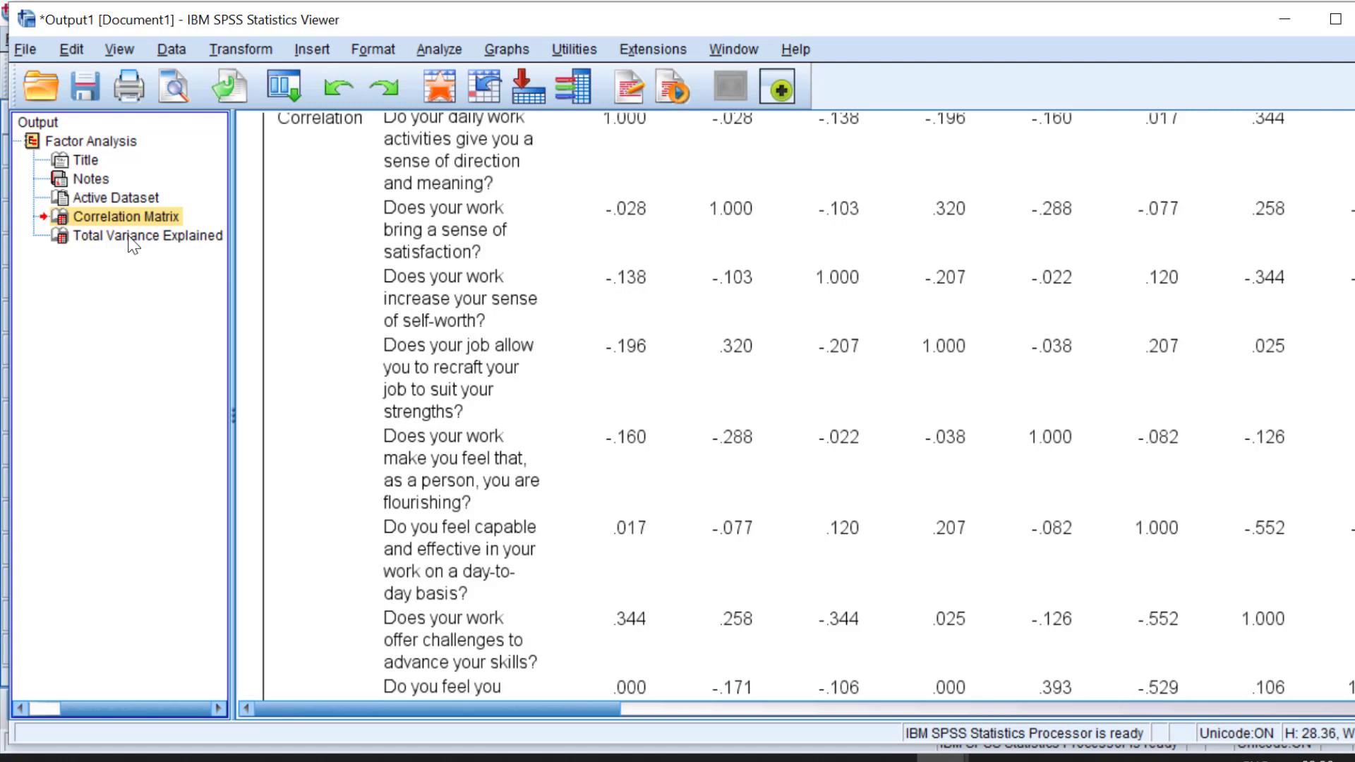
scroll(722, 368, "down", 5)
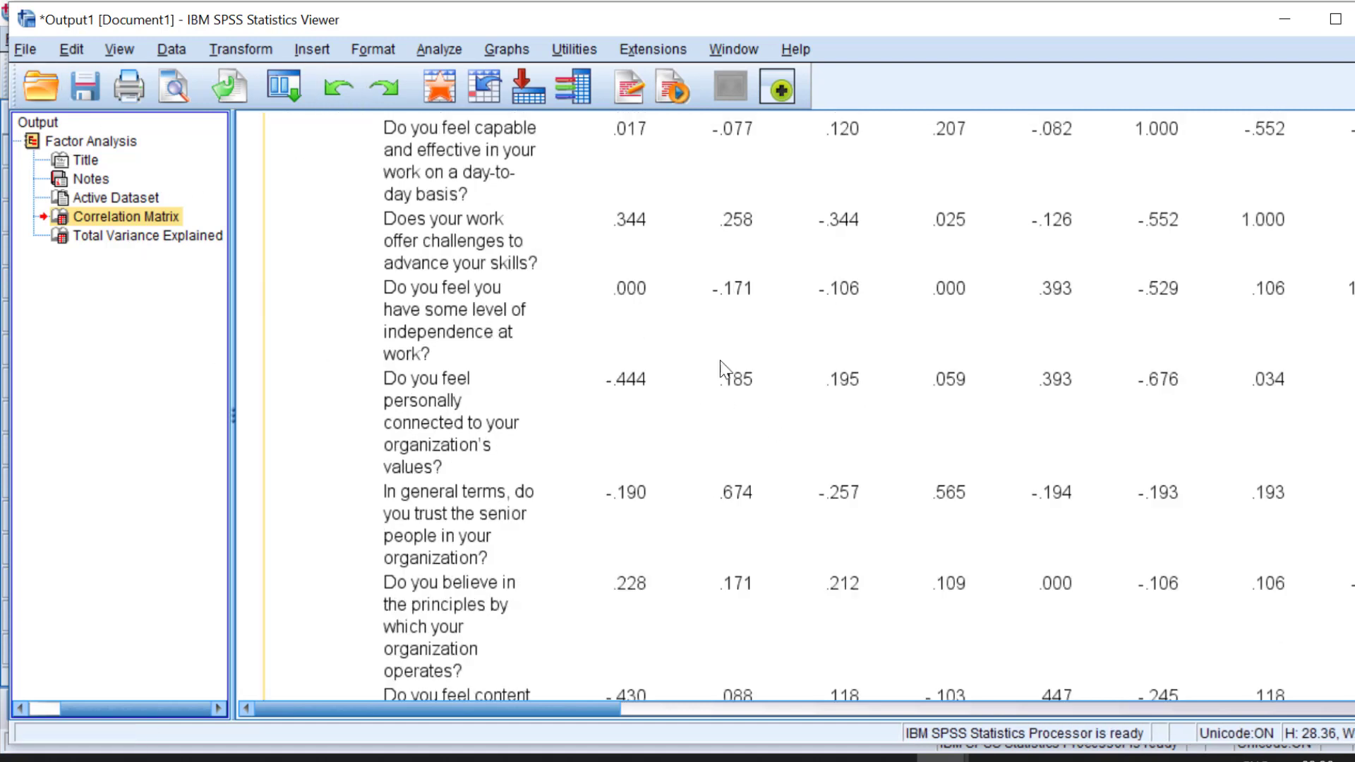
scroll(723, 367, "down", 1)
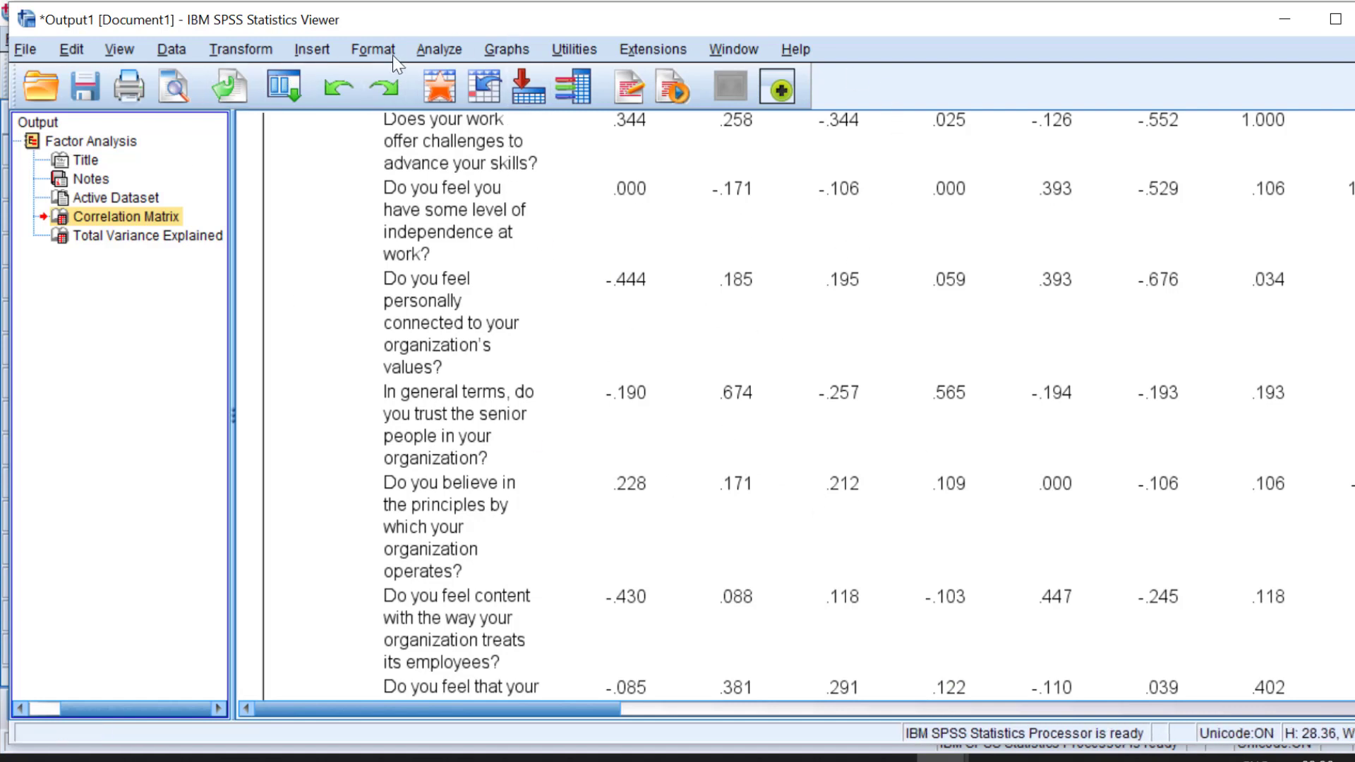
- Run a reliability analysis on VAR00008–VAR00035, getting Cronbach's alpha .287, then minimize the Viewer
left_click(430, 55)
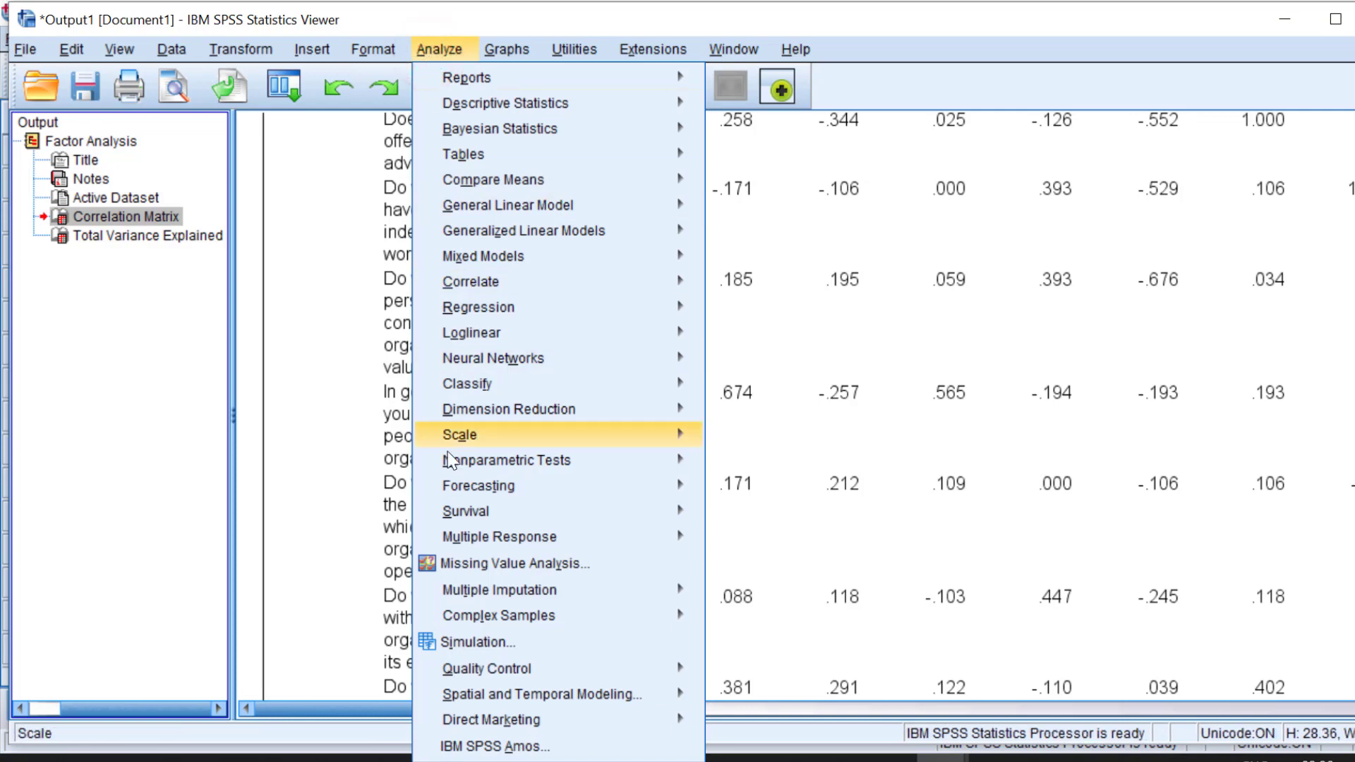
mouse_move(466, 435)
left_click(816, 435)
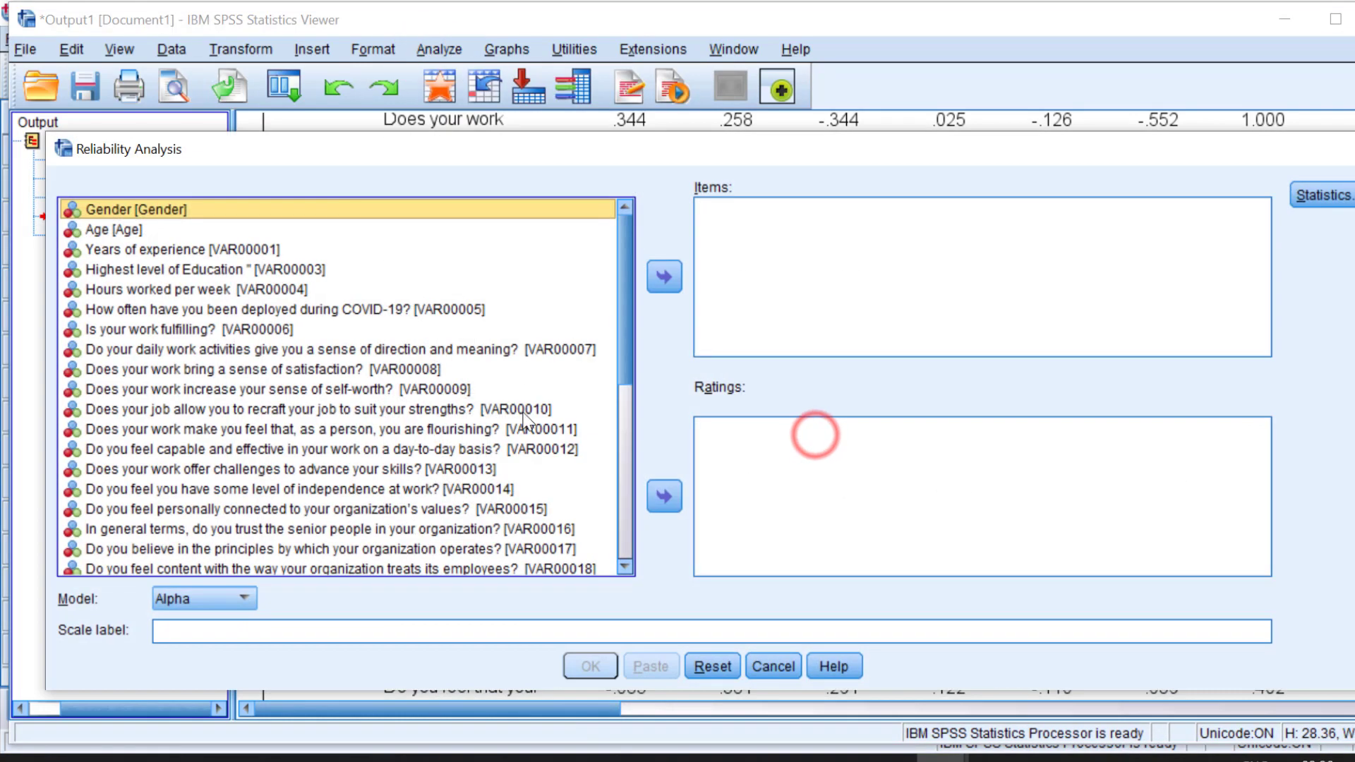
left_click(128, 368)
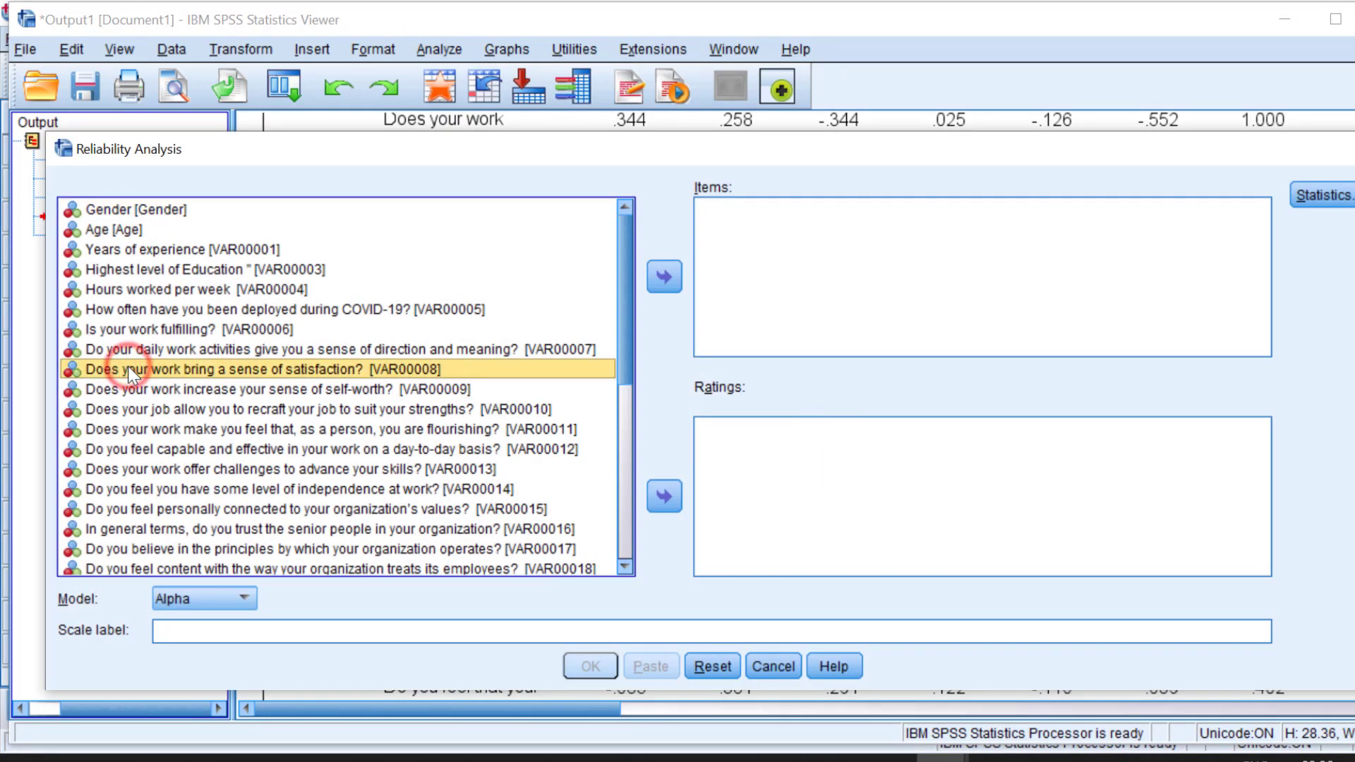
scroll(128, 368, "down", 5)
scroll(128, 374, "down", 2)
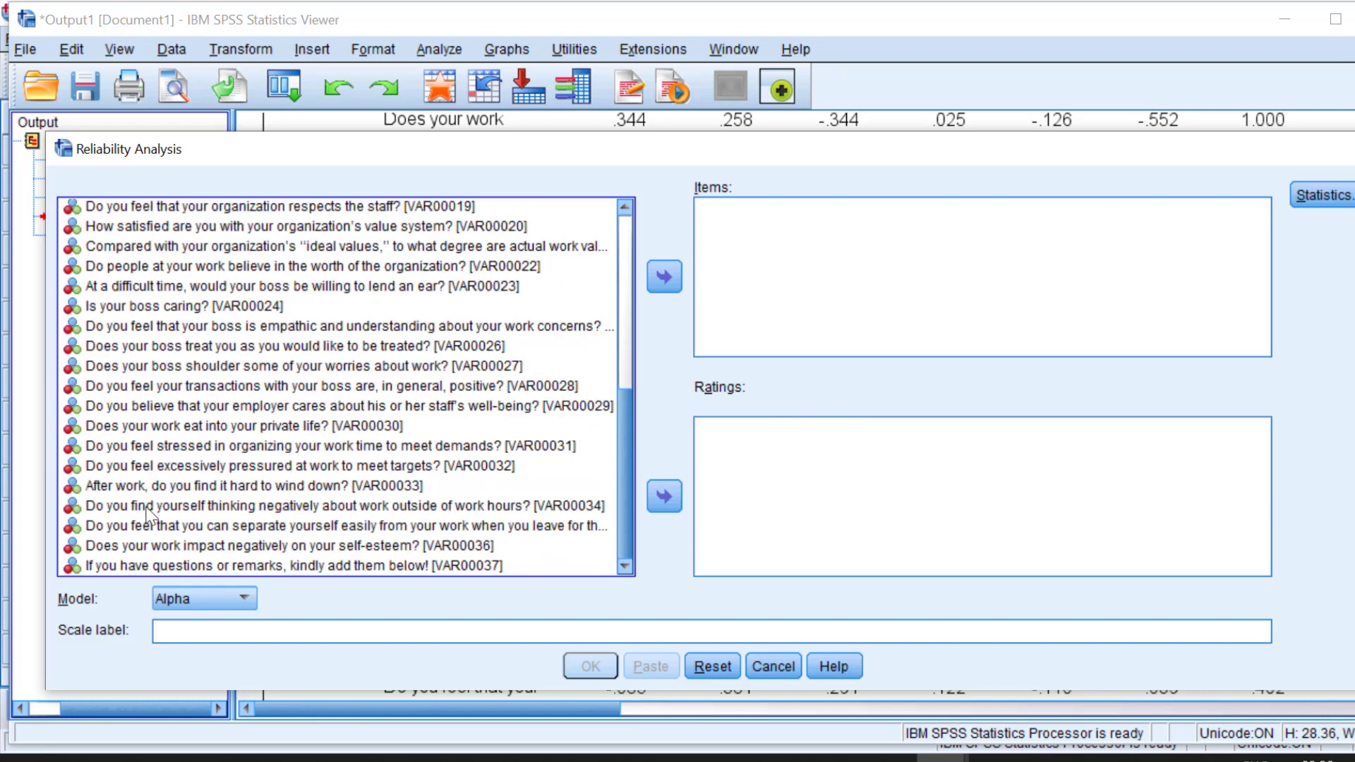
left_click(134, 533, "shift")
left_click(665, 277)
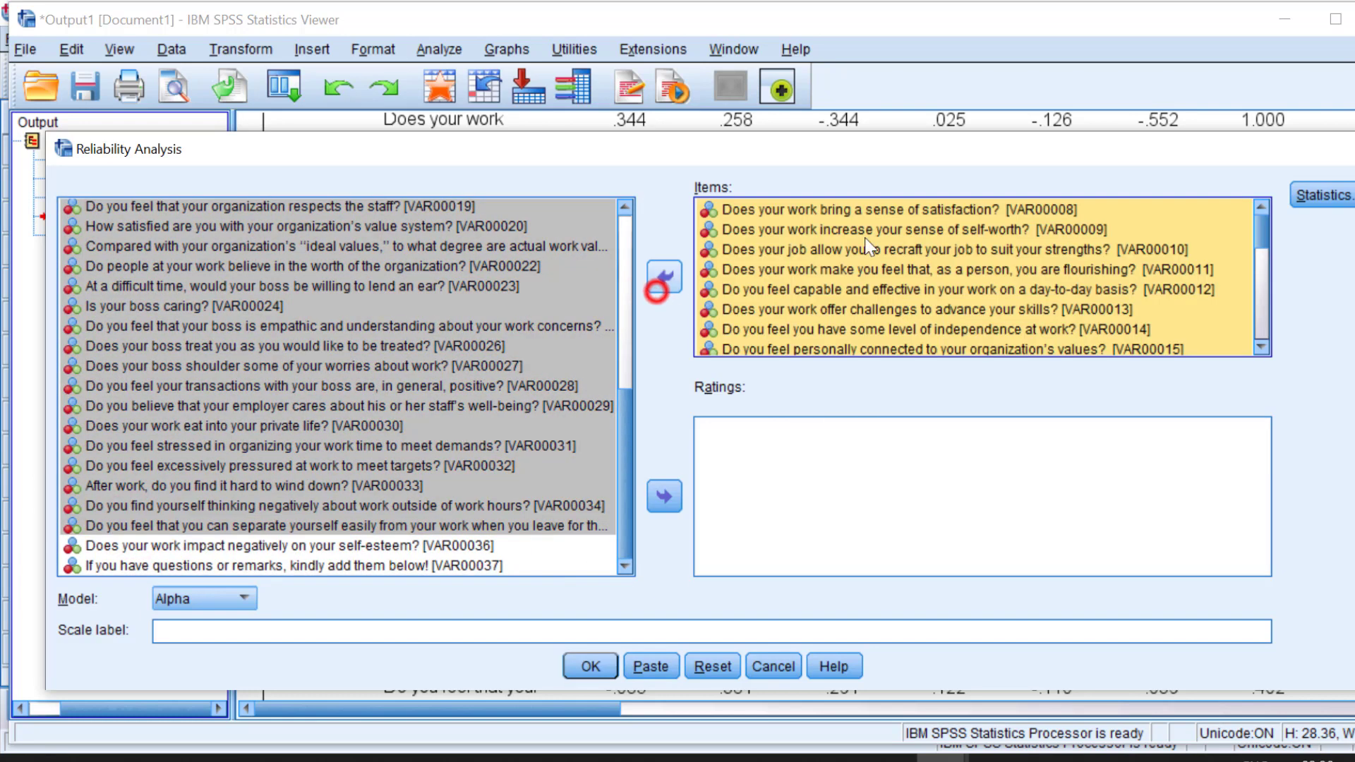
left_click(590, 667)
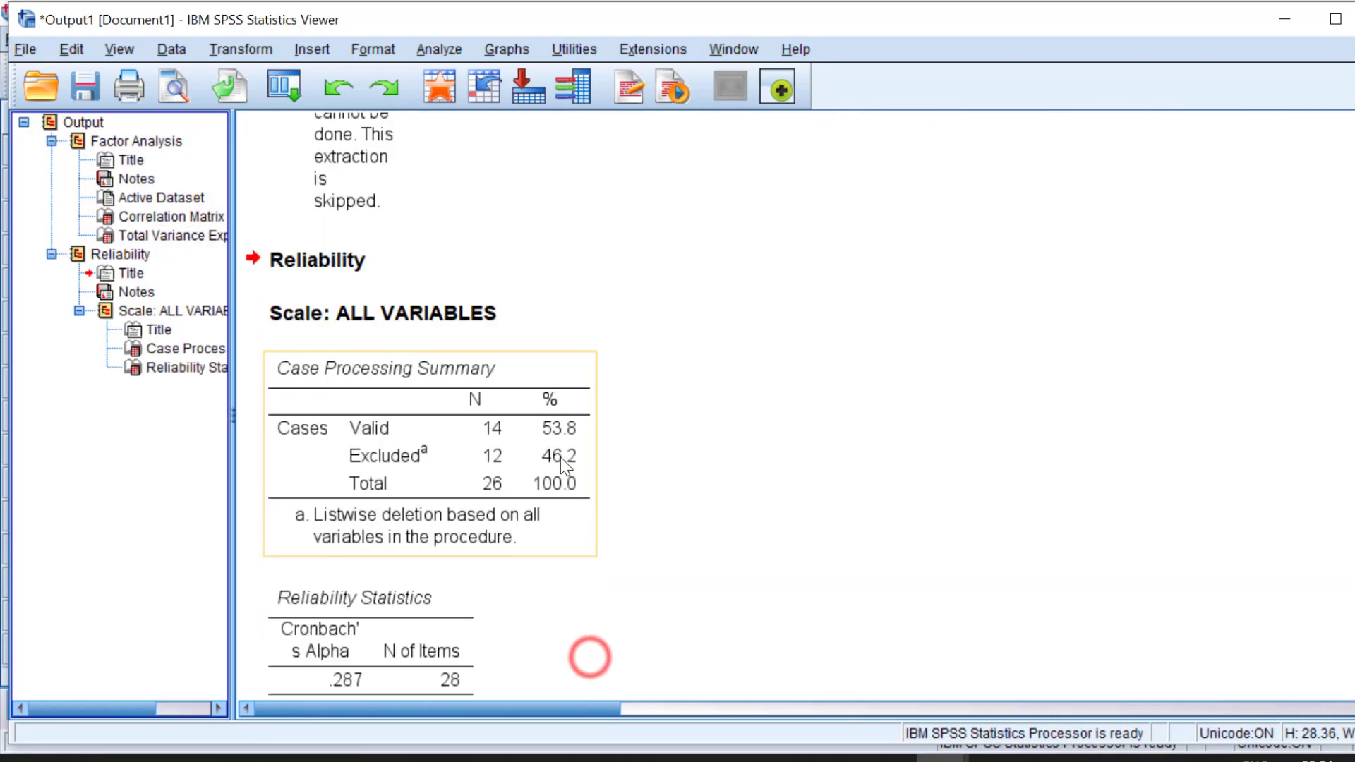
scroll(480, 529, "down", 1)
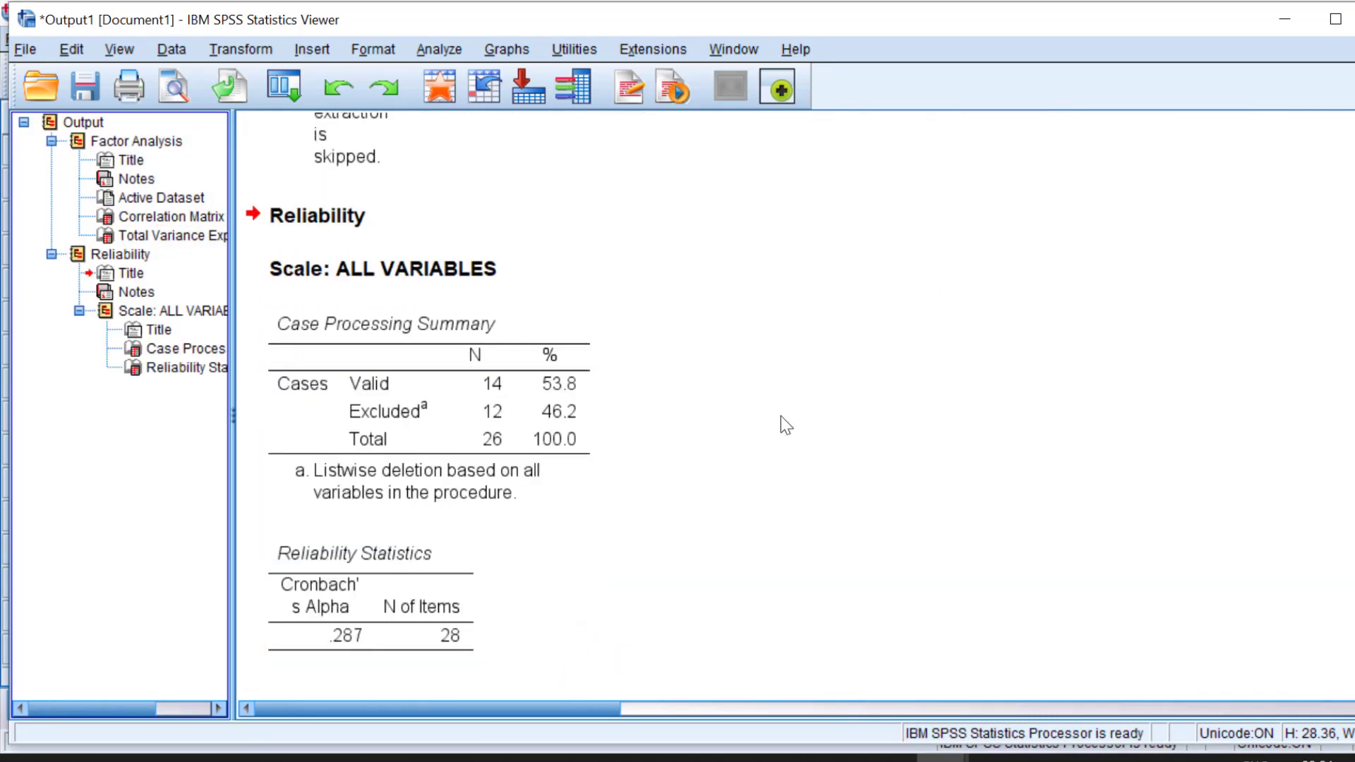
left_click(1285, 20)
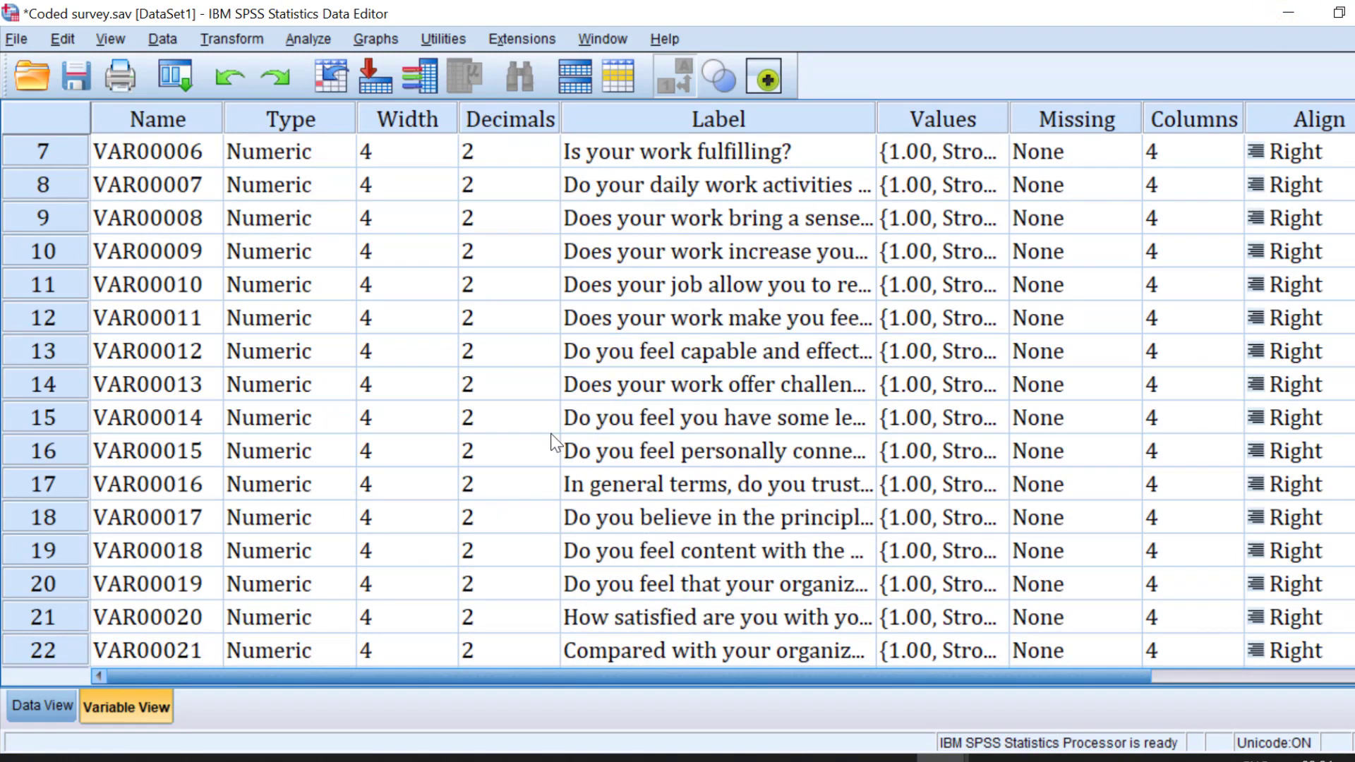
- Return to lester1987.pdf and scroll down to Table 2's alpha coefficients
key("alt+Tab")
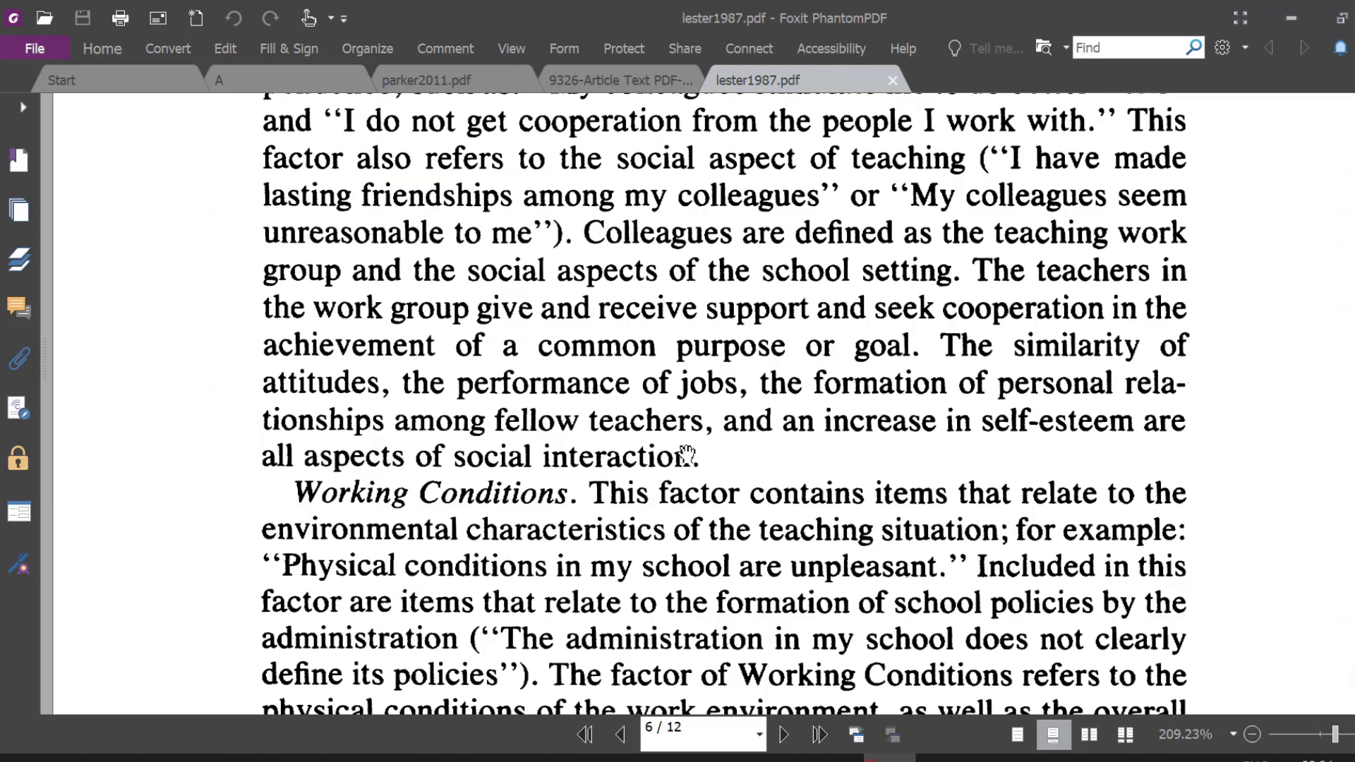
scroll(697, 458, "up", 3)
scroll(695, 458, "down", 15)
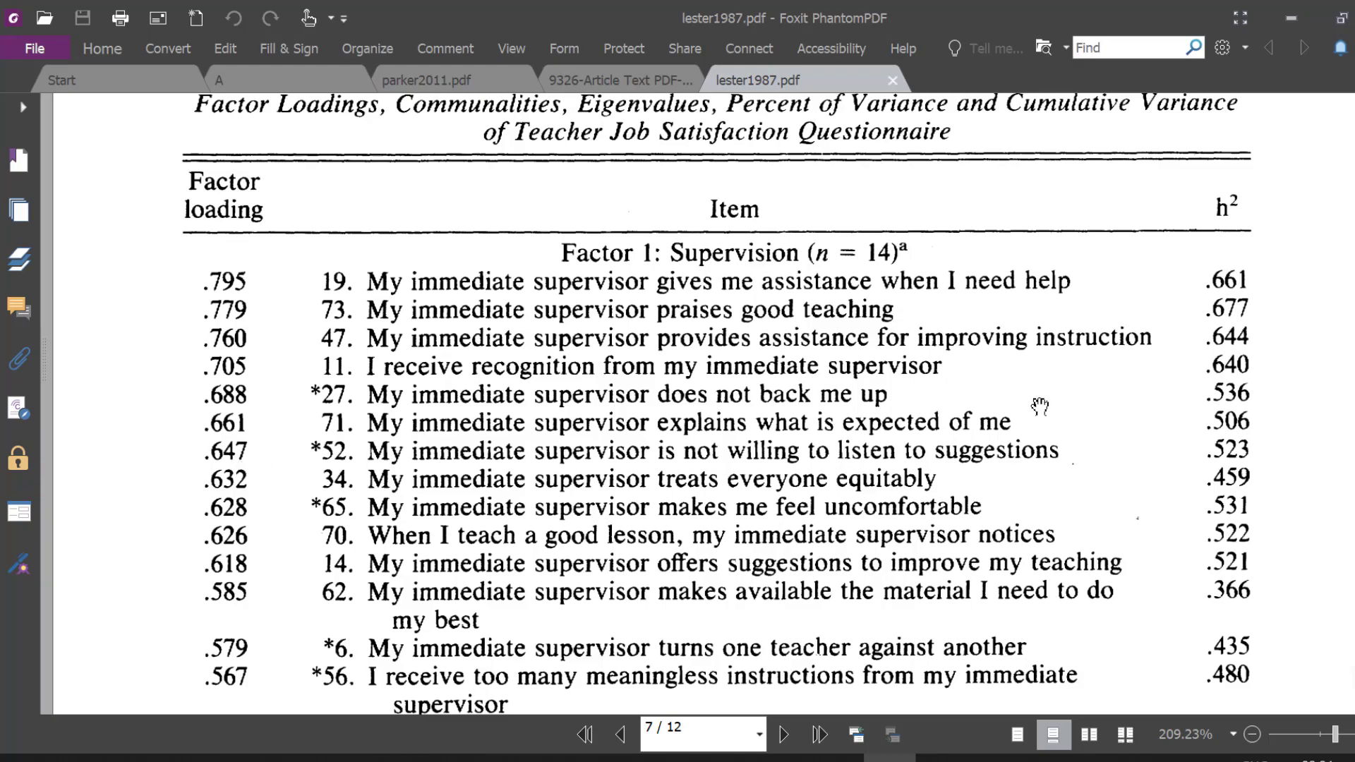
scroll(699, 395, "down", 15)
scroll(579, 395, "down", 15)
scroll(759, 337, "up", 2)
scroll(760, 337, "up", 4)
scroll(759, 337, "down", 7)
scroll(759, 337, "down", 12)
scroll(760, 337, "down", 15)
scroll(759, 338, "down", 15)
- Scroll on through the References, then back up to the factor descriptions on page 9
scroll(759, 343, "down", 4)
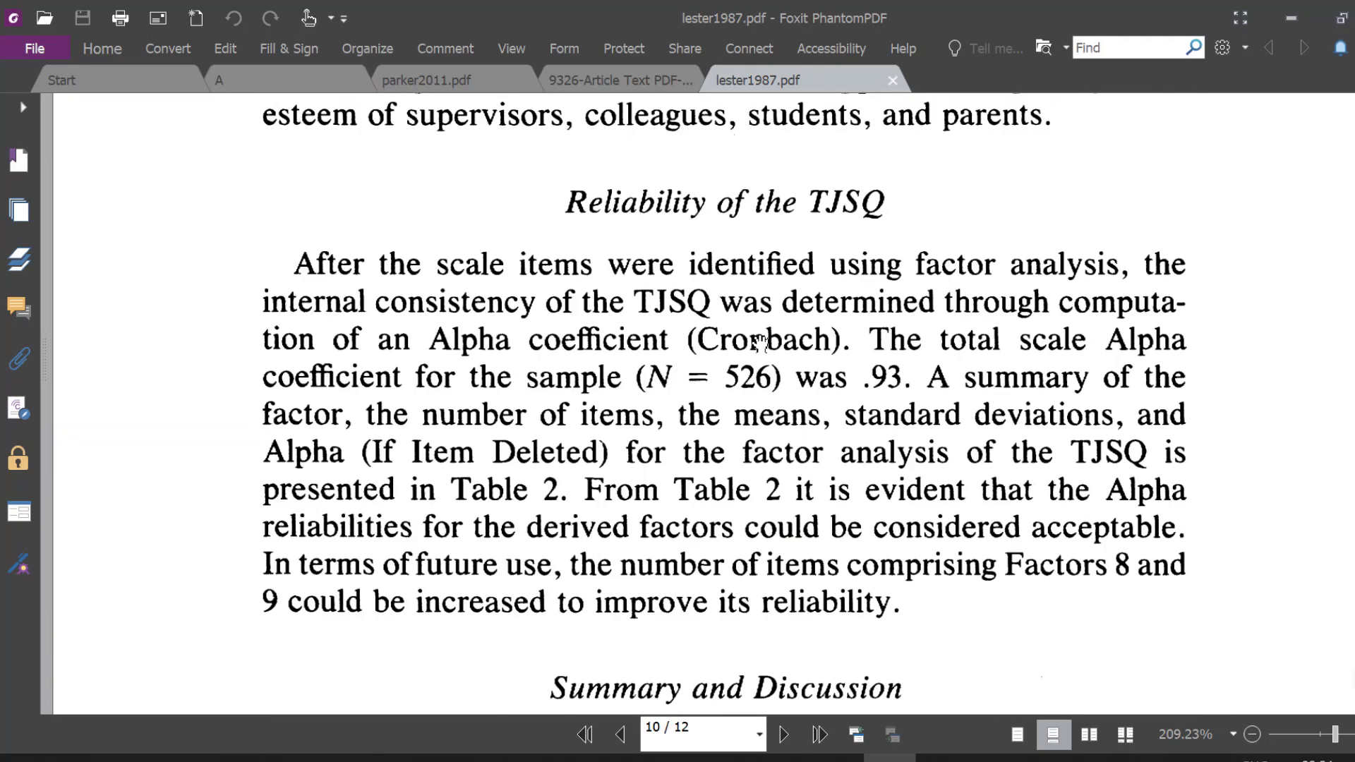
scroll(760, 344, "down", 4)
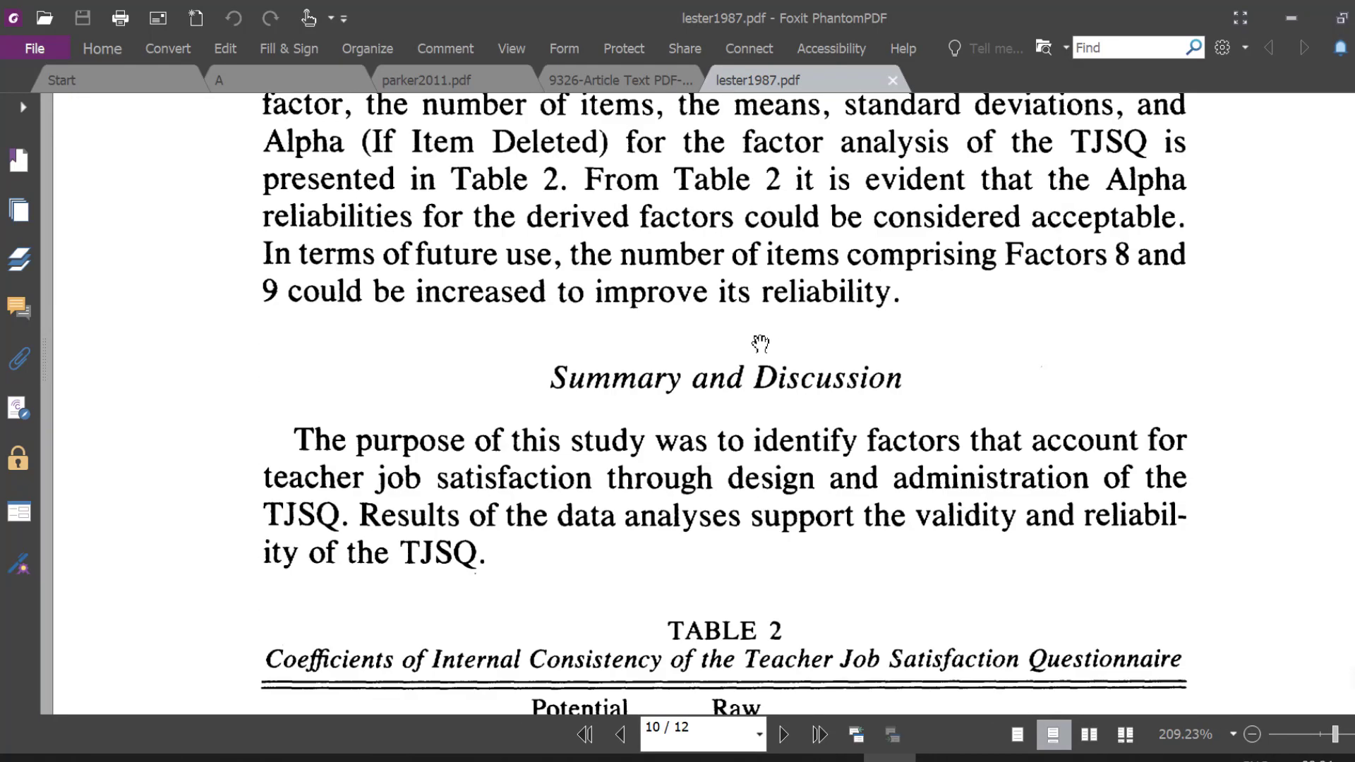
scroll(864, 352, "down", 2)
scroll(746, 494, "down", 2)
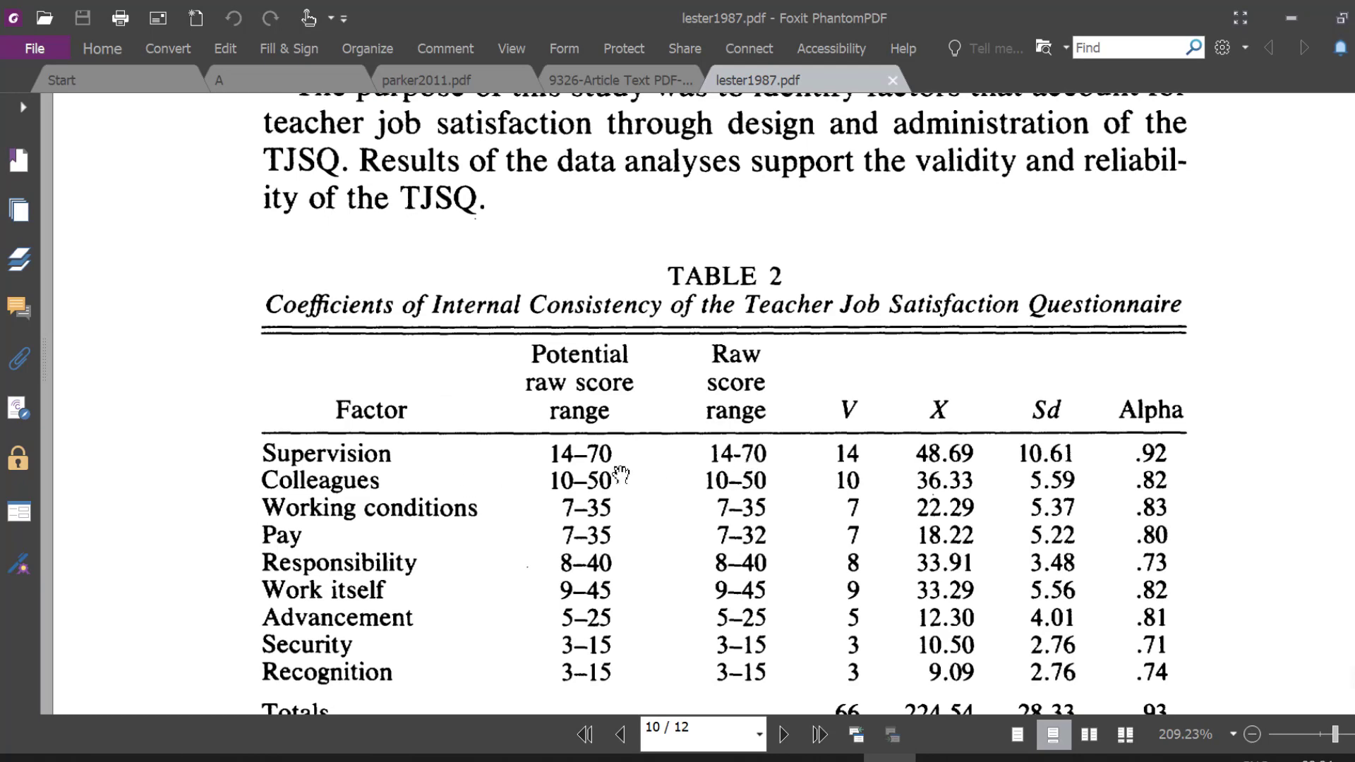
scroll(386, 512, "down", 2)
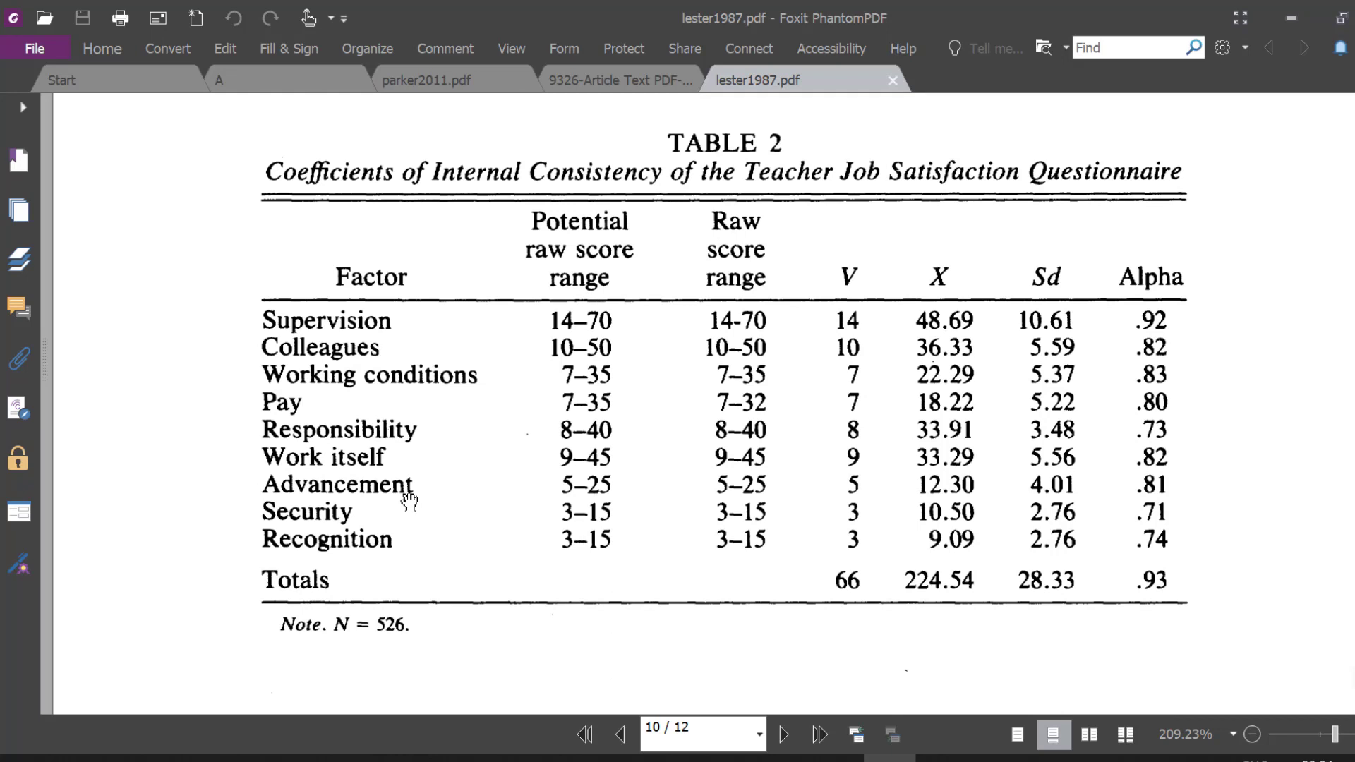
scroll(588, 460, "down", 10)
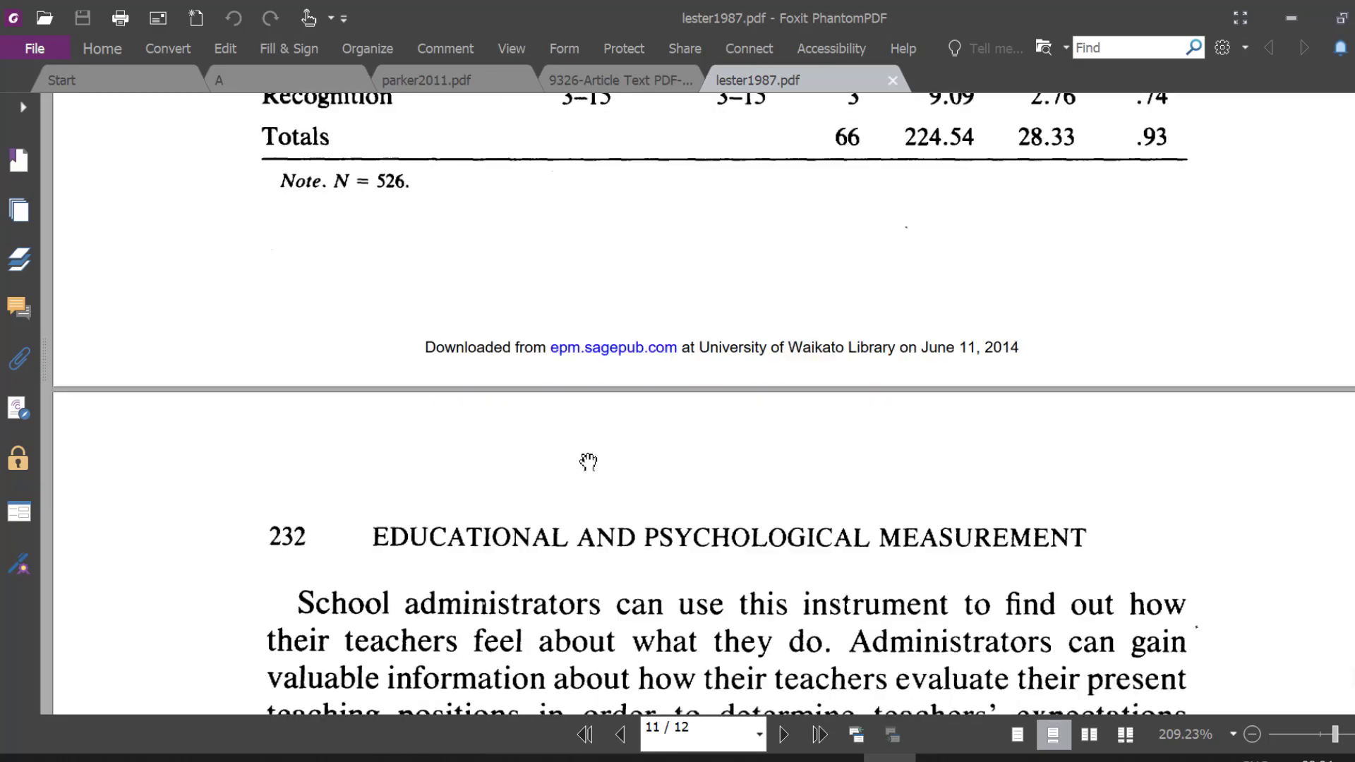
scroll(588, 461, "down", 10)
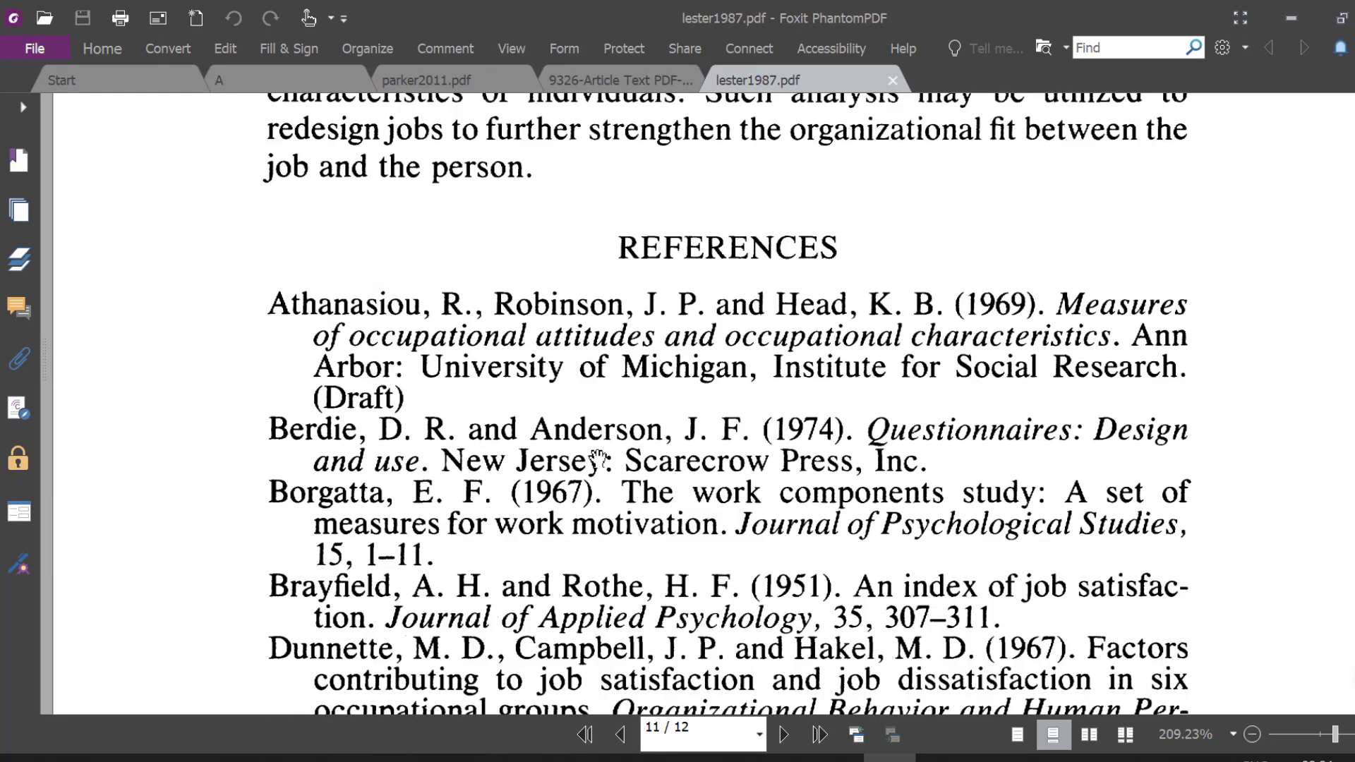
scroll(598, 459, "up", 20)
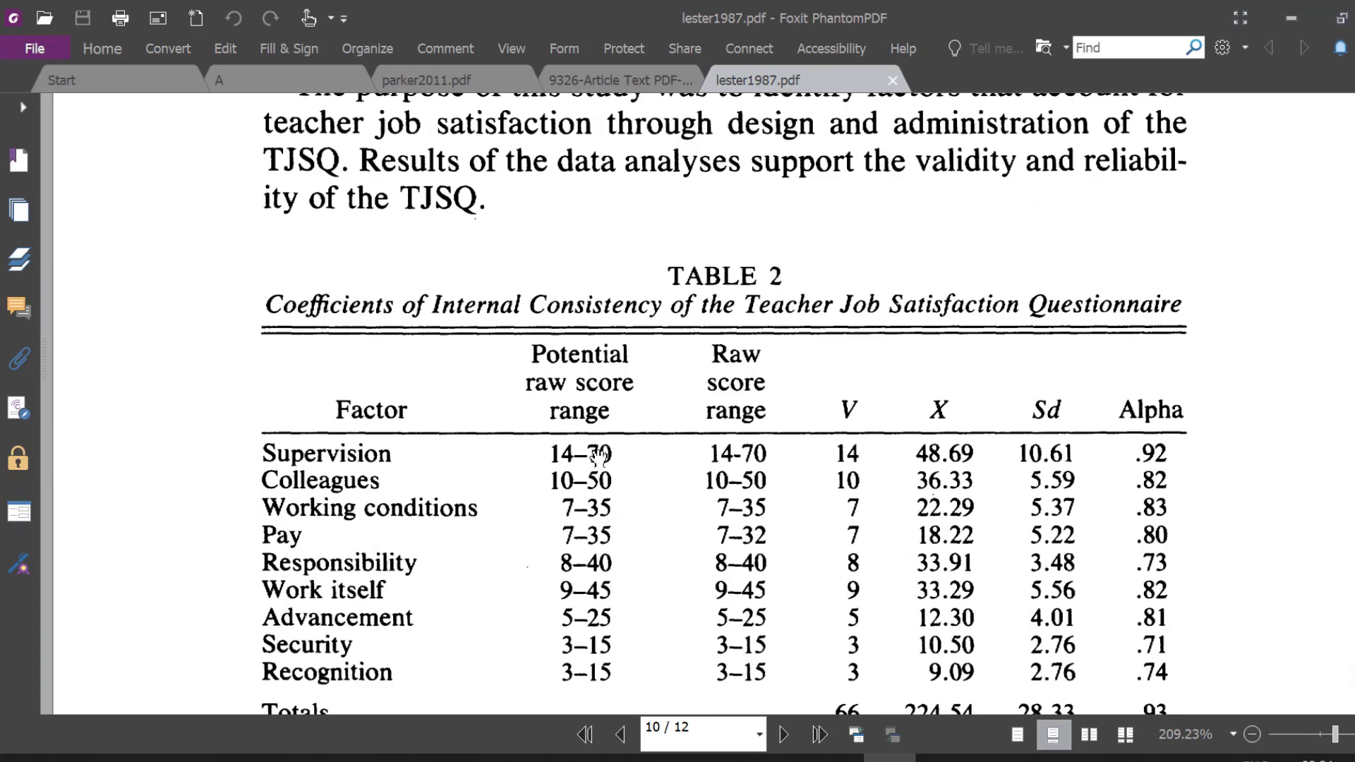
scroll(598, 459, "up", 7)
scroll(599, 459, "up", 20)
scroll(598, 458, "up", 3)
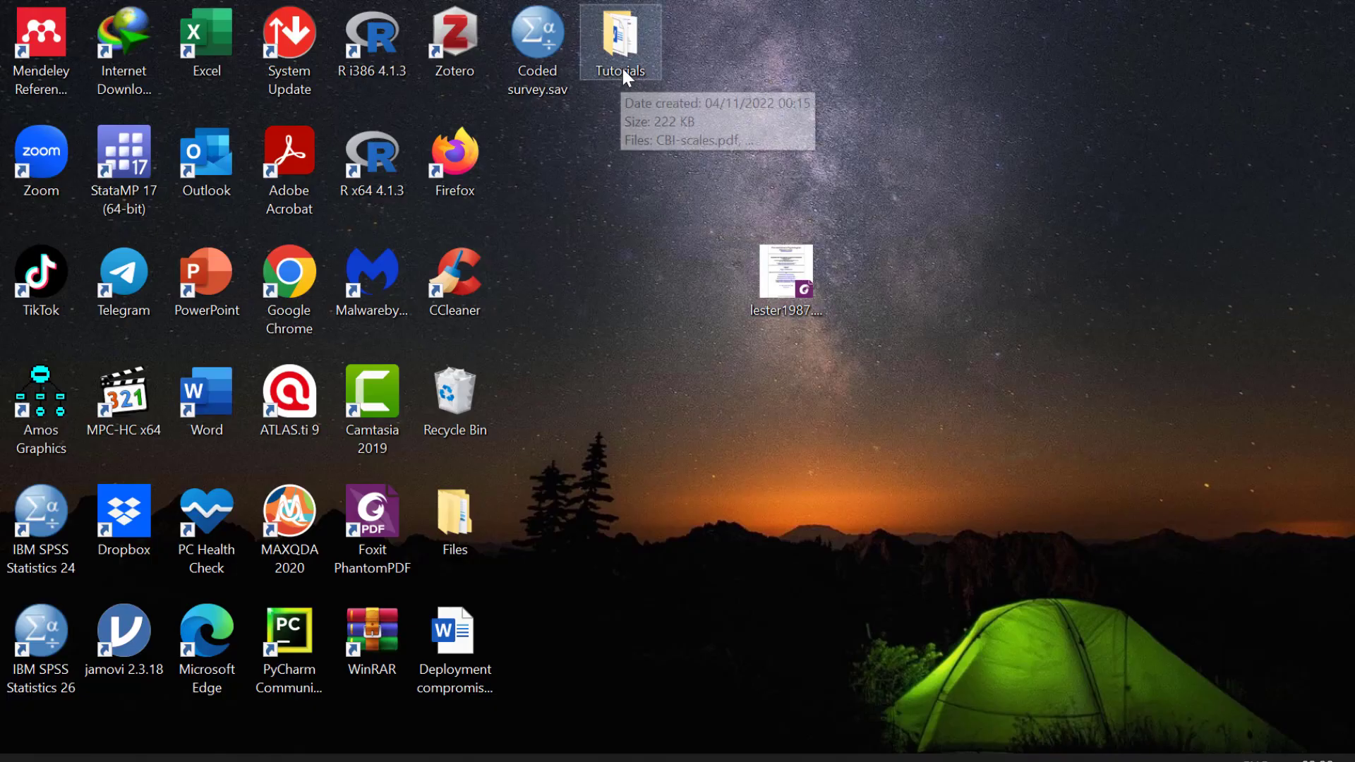
- Open the Tutorials desktop folder and then Maslach-burnout-inventory-english.pdf inside it
double_click(621, 62)
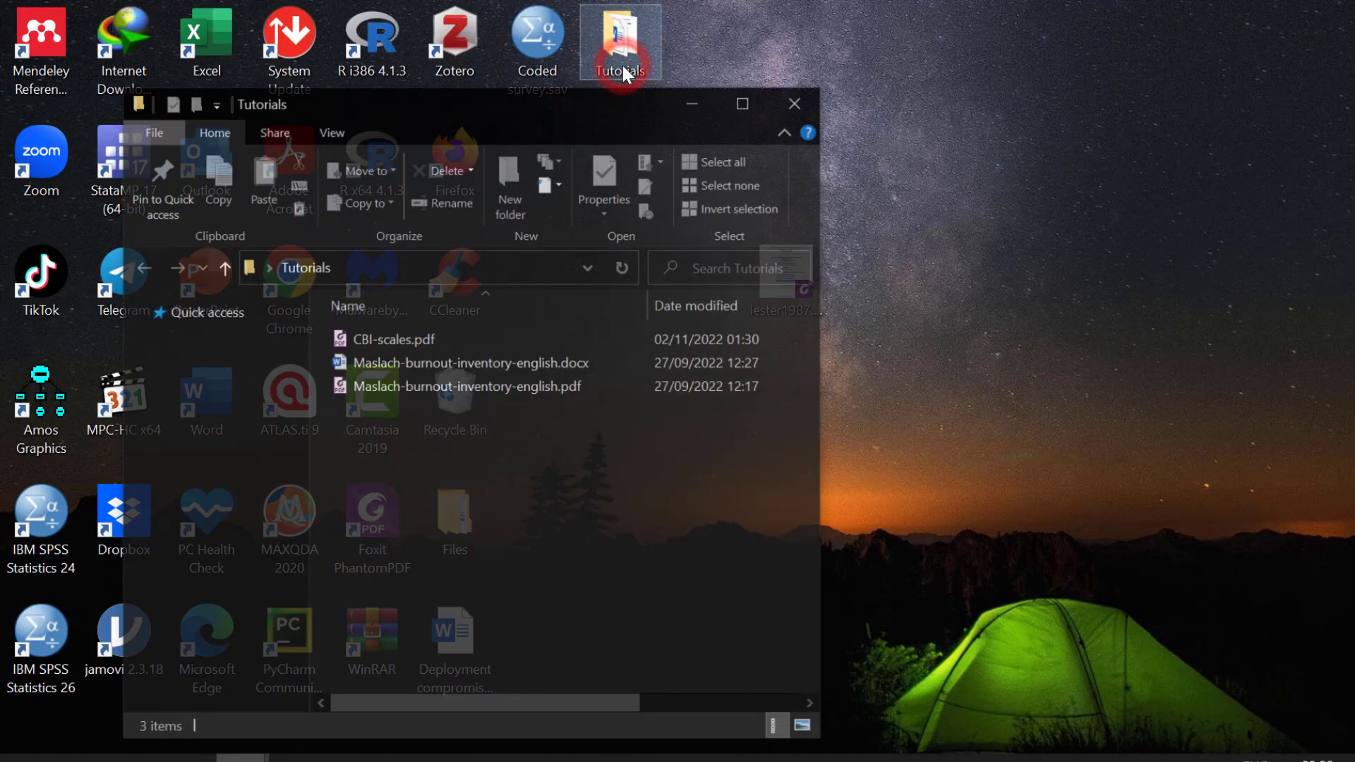
double_click(397, 386)
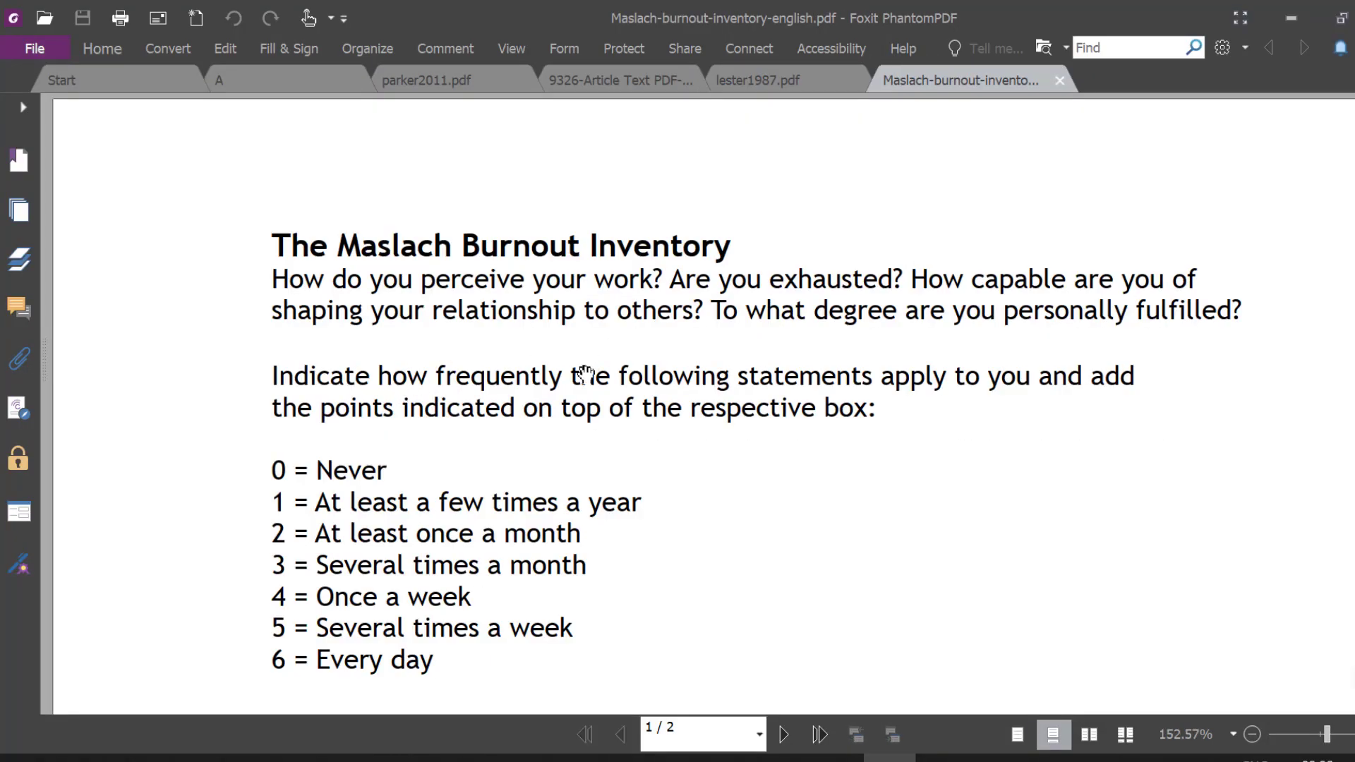
- Scroll through the Maslach Burnout Inventory items and their scoring bands
scroll(498, 364, "down", 6)
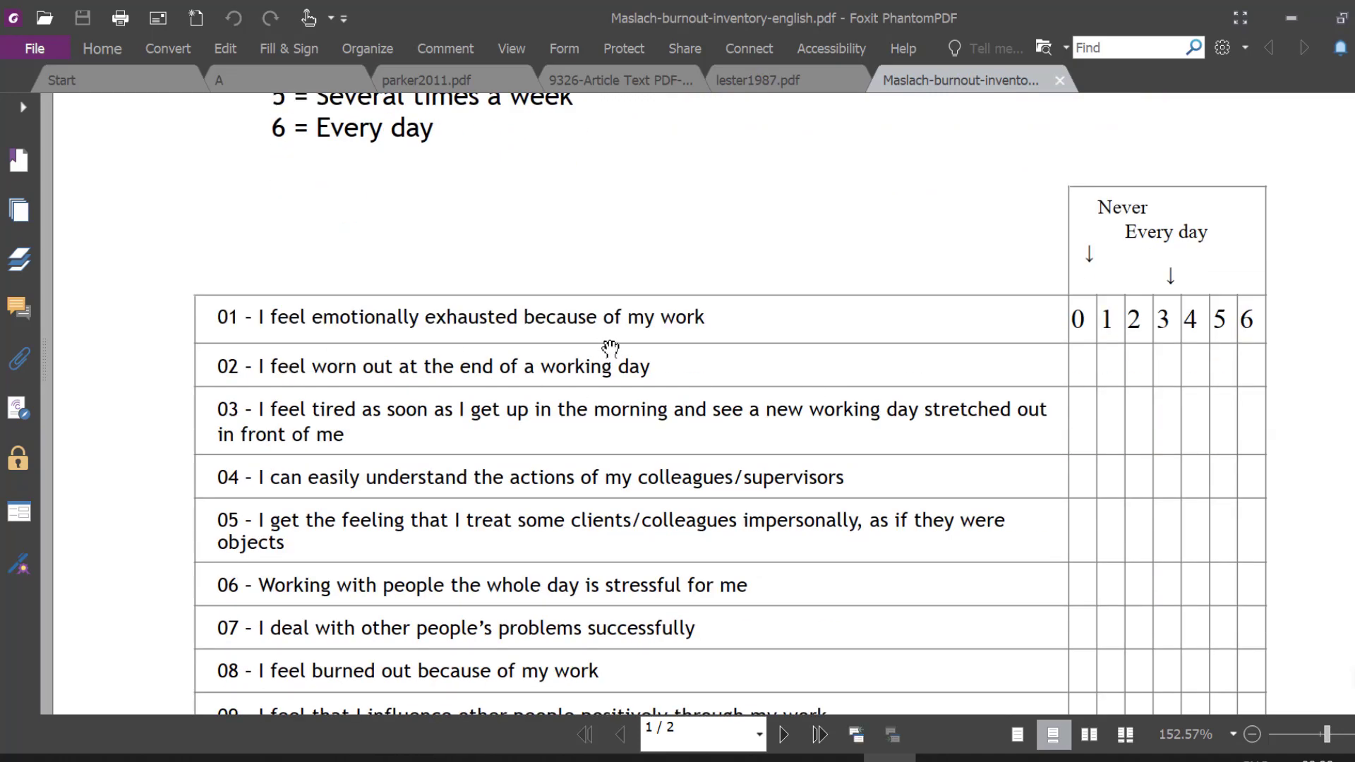
scroll(638, 339, "down", 8)
scroll(731, 393, "down", 10)
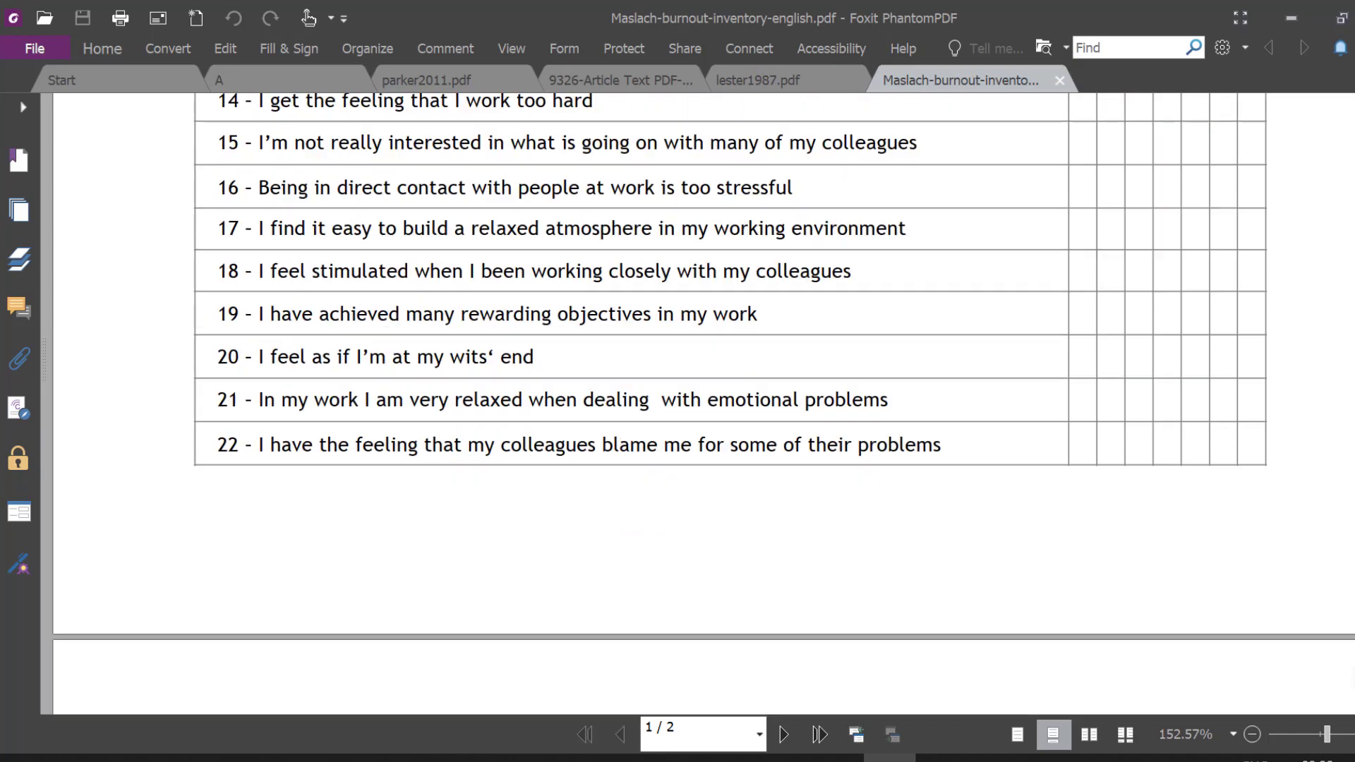
scroll(725, 402, "down", 6)
scroll(724, 403, "down", 6)
scroll(725, 403, "up", 12)
scroll(725, 403, "down", 5)
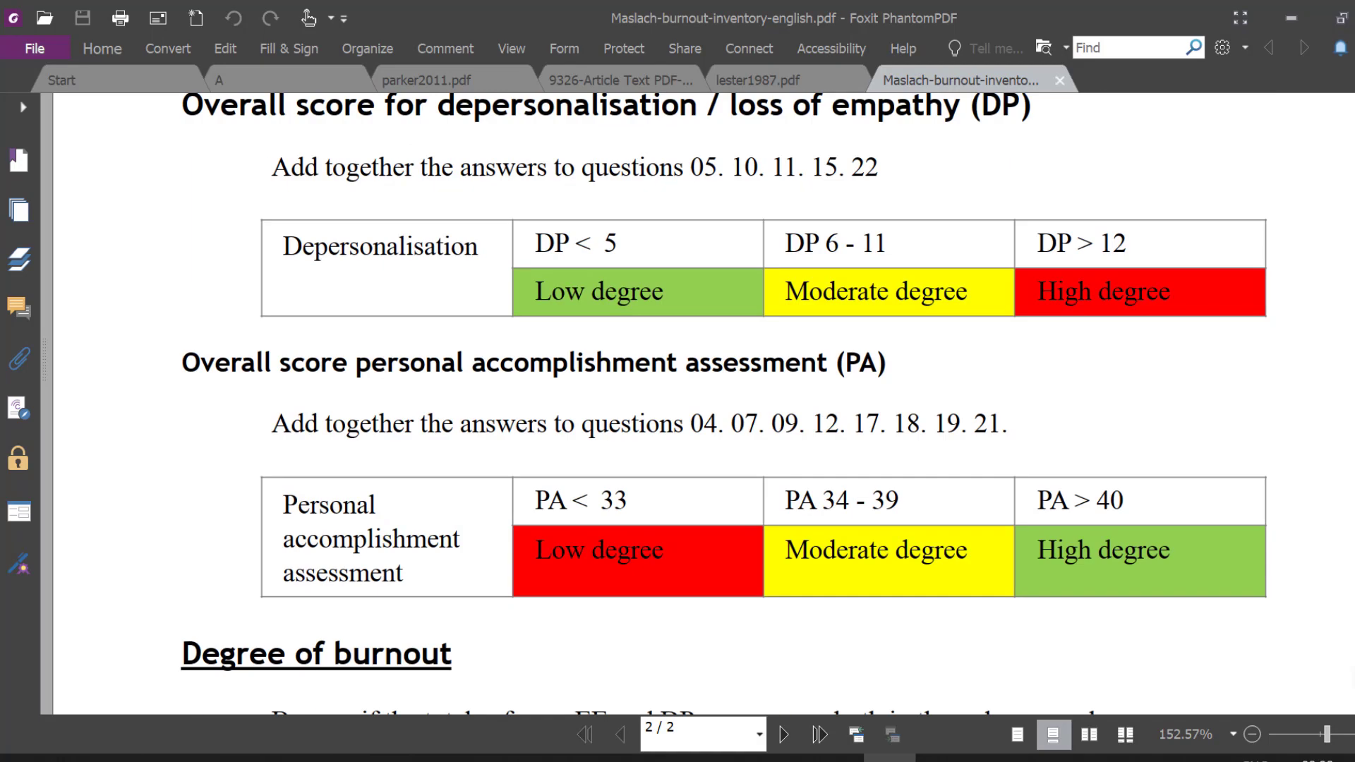
scroll(724, 403, "down", 4)
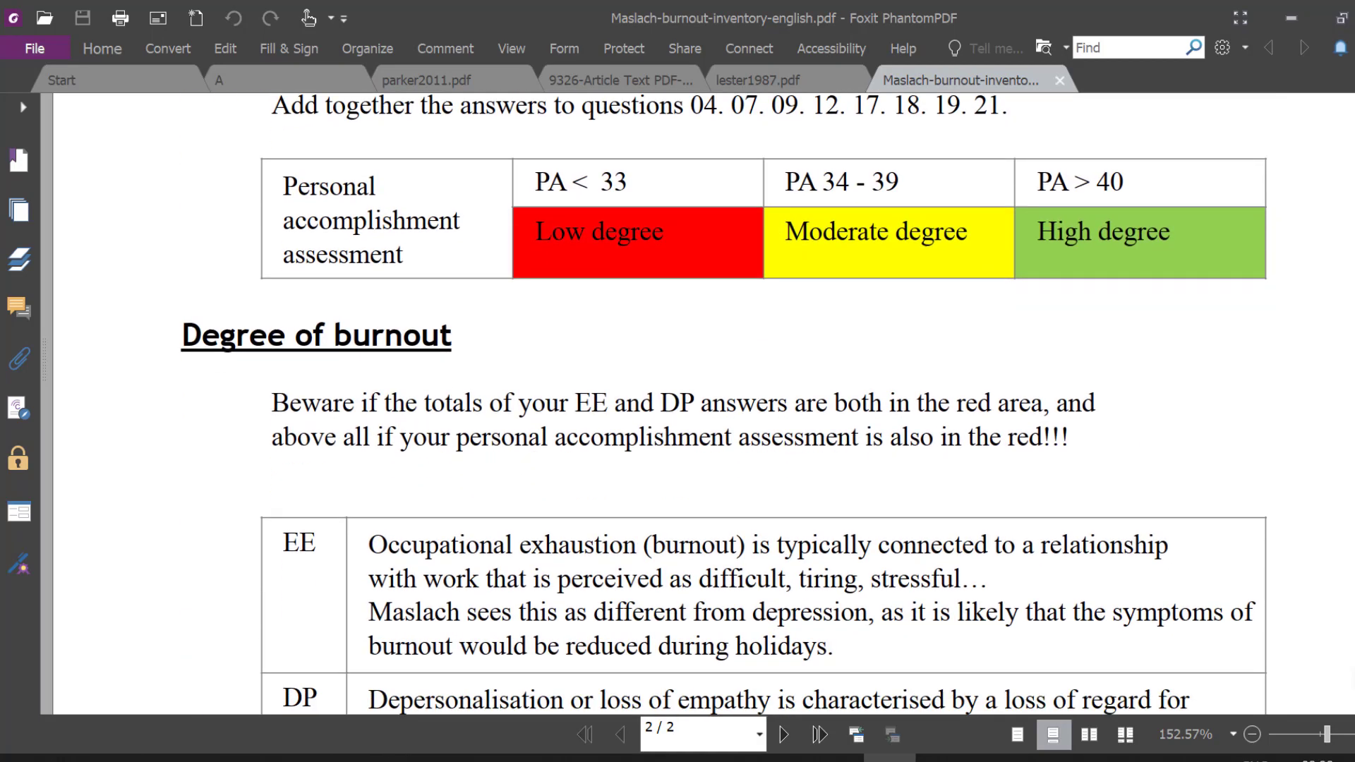
- Bring up the 9326 article at page 58's Table 1 of well-being measures
left_click(778, 88)
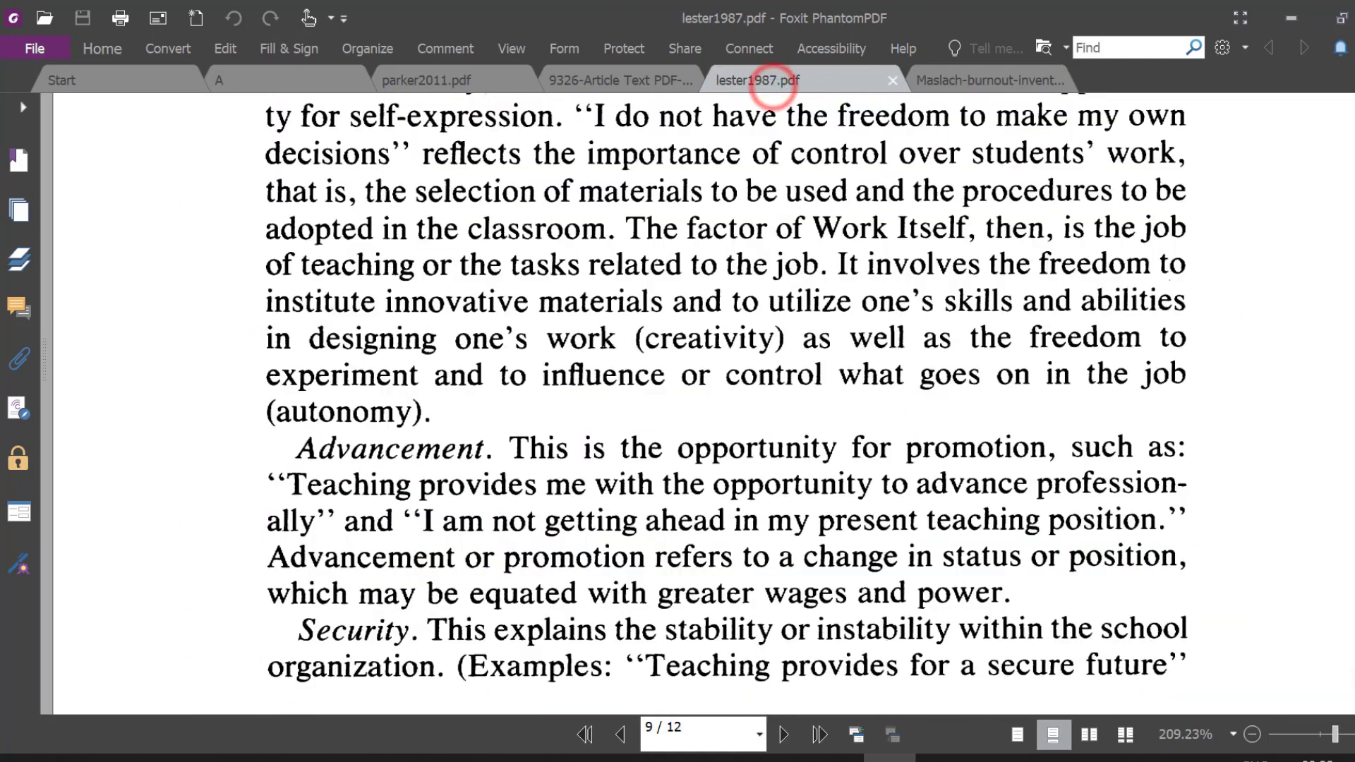
left_click(621, 86)
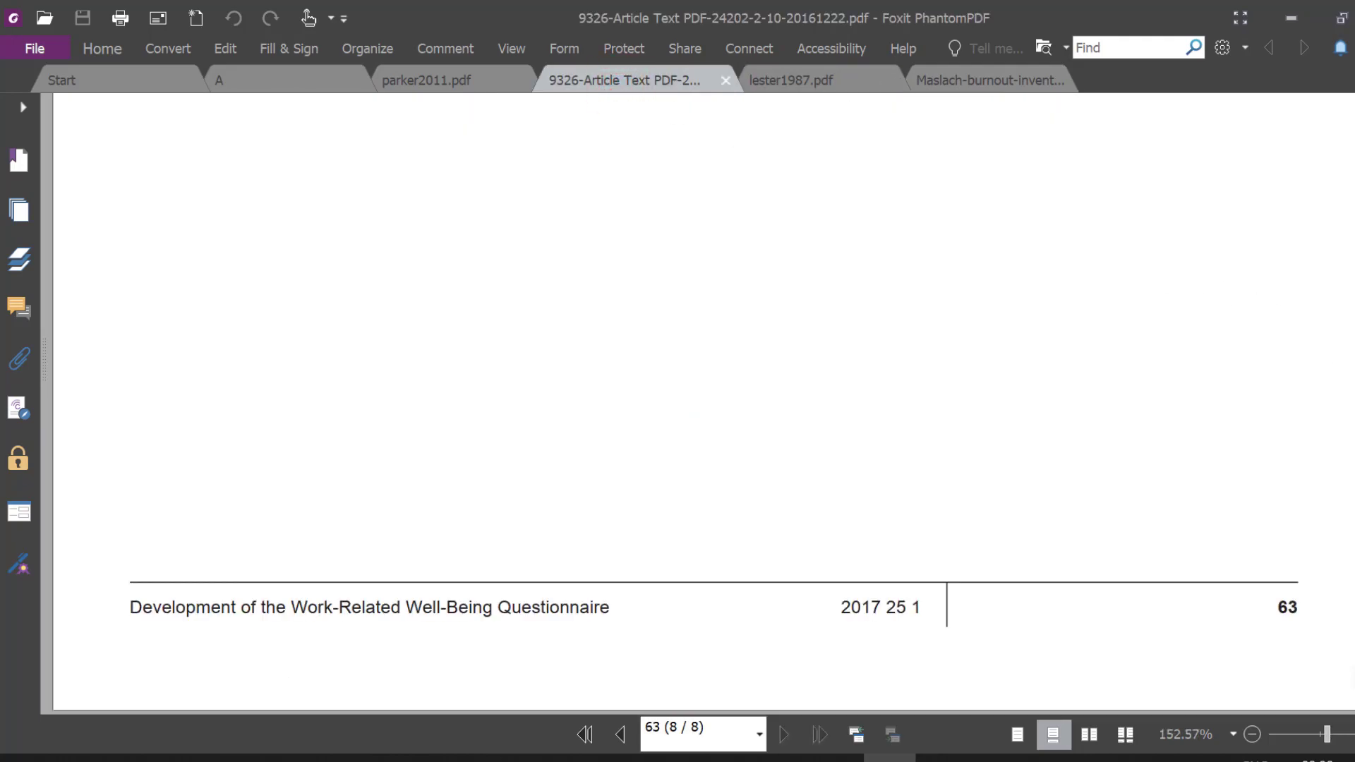
scroll(703, 403, "up", 20)
scroll(703, 402, "up", 20)
scroll(703, 402, "up", 20)
scroll(703, 402, "down", 15)
scroll(703, 402, "up", 5)
scroll(703, 402, "up", 3)
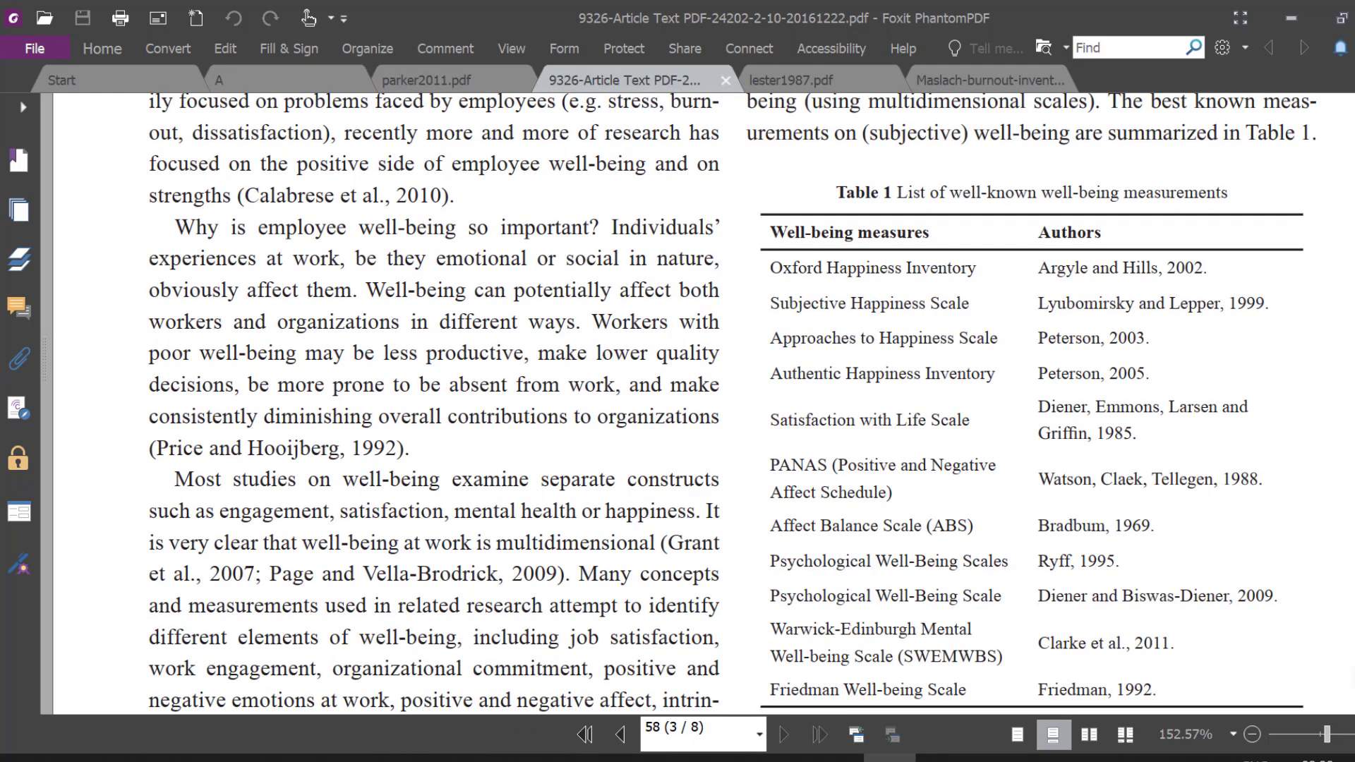
scroll(703, 403, "down", 1)
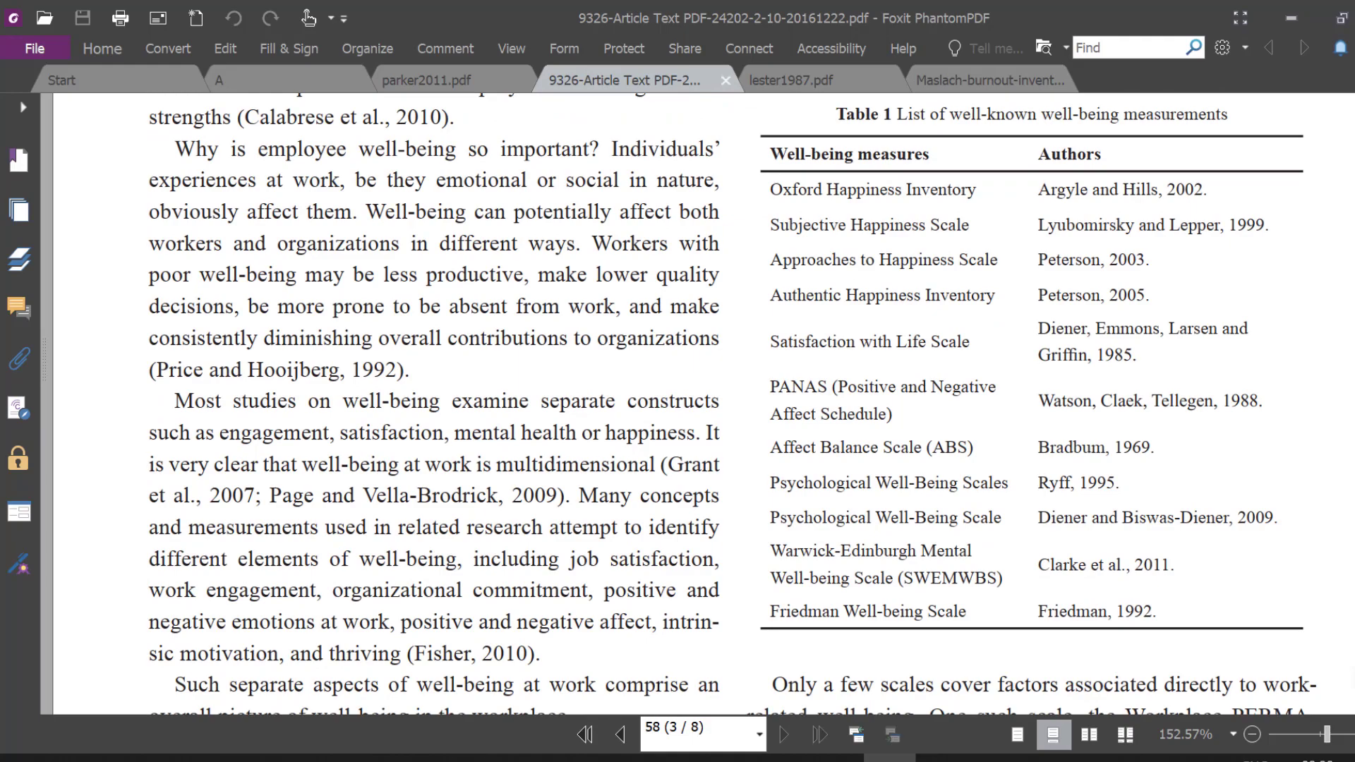
- Switch to parker2011.pdf and scroll through Table 1's four-factor varimax-rotated loadings on page 2
left_click(472, 80)
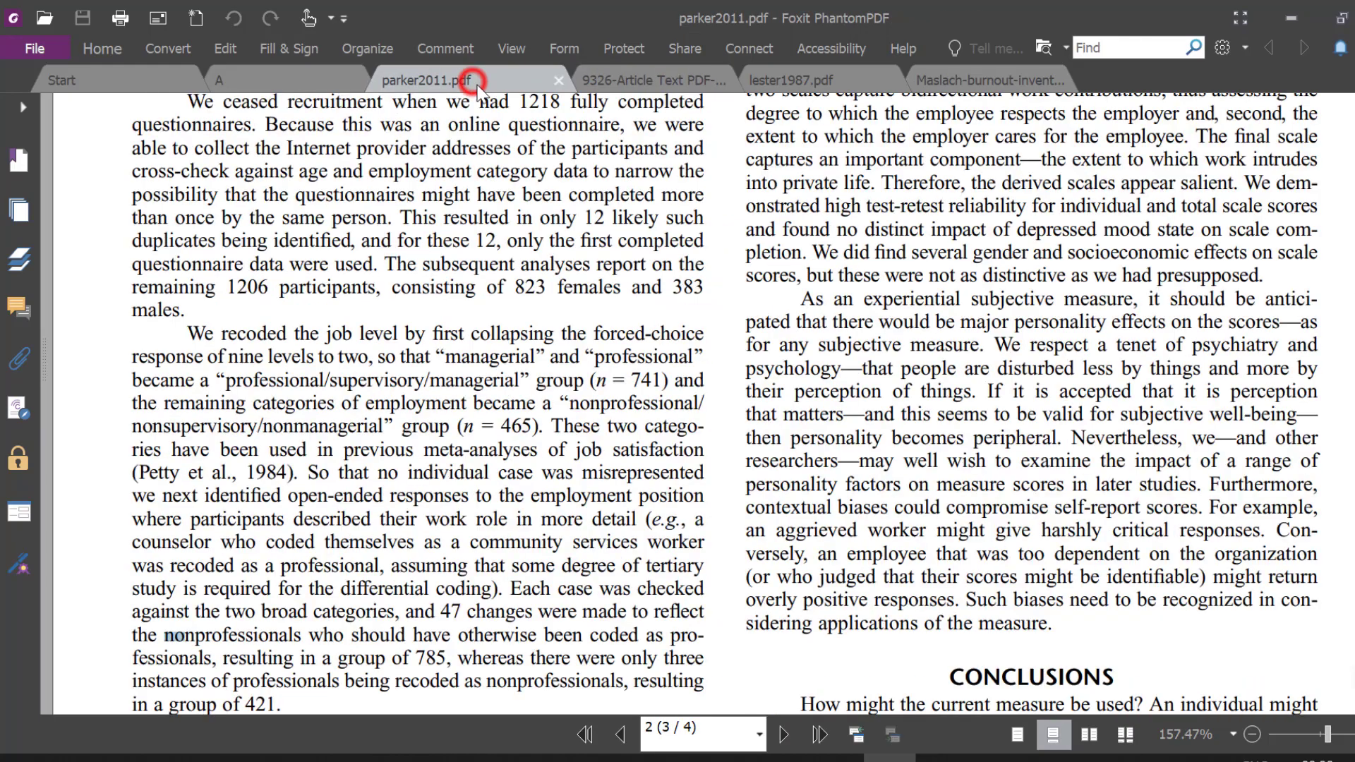
scroll(515, 113, "up", 10)
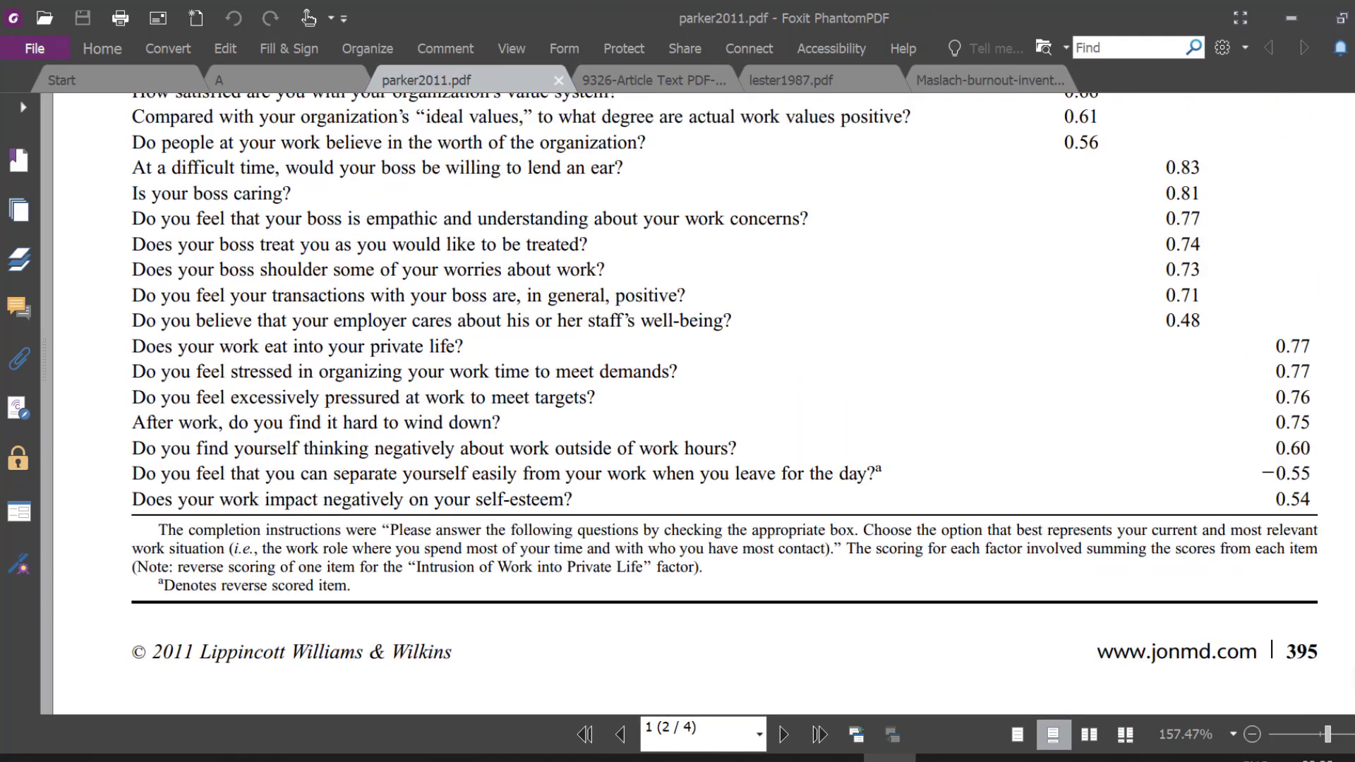
scroll(725, 402, "up", 7)
scroll(725, 403, "down", 1)
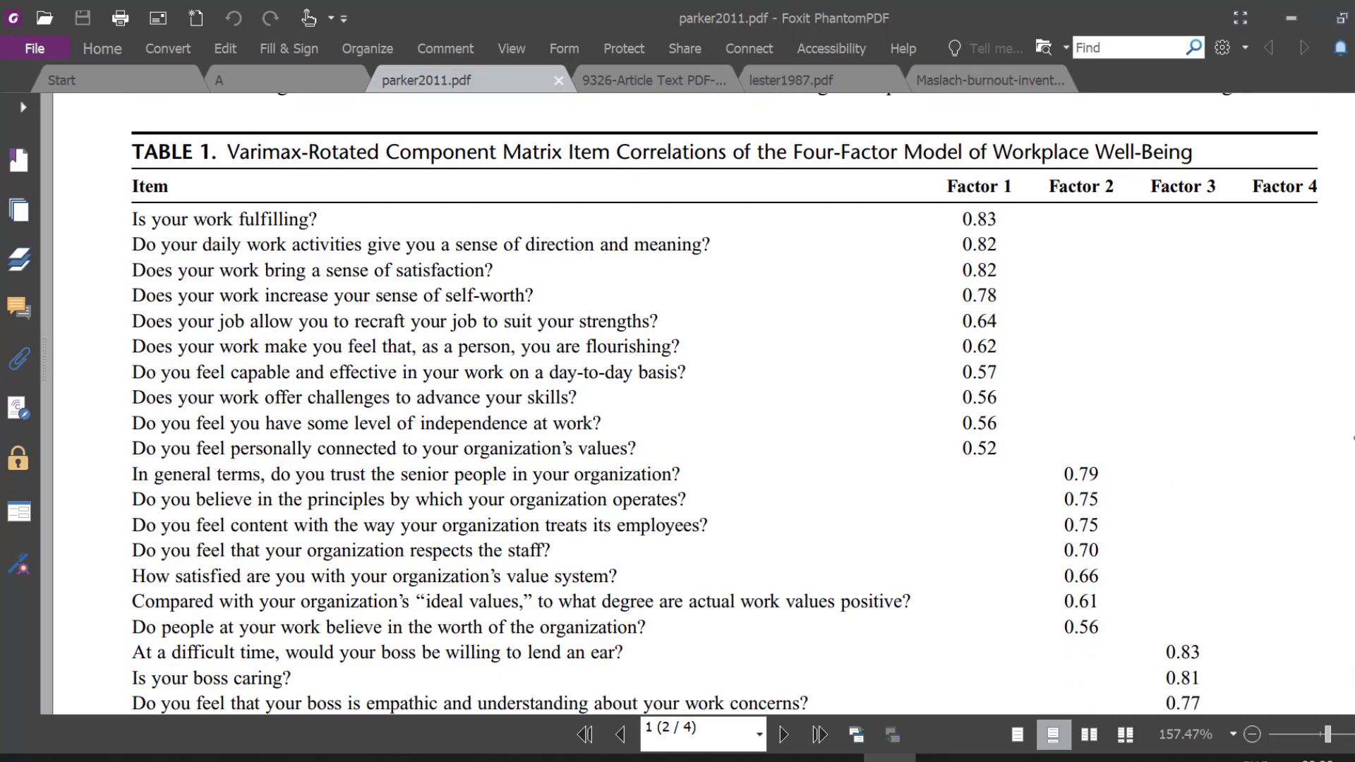
scroll(724, 404, "down", 15)
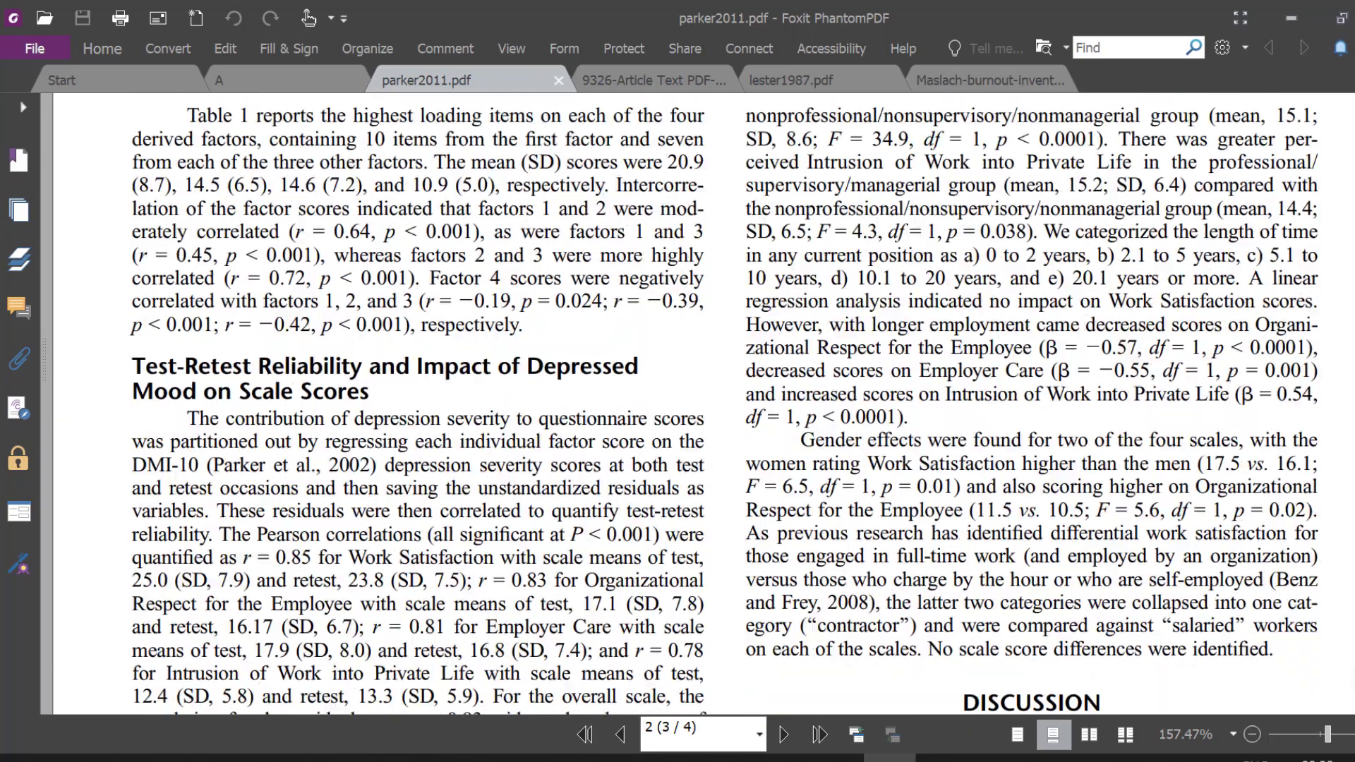
scroll(705, 402, "up", 10)
scroll(706, 402, "up", 8)
scroll(706, 402, "down", 8)
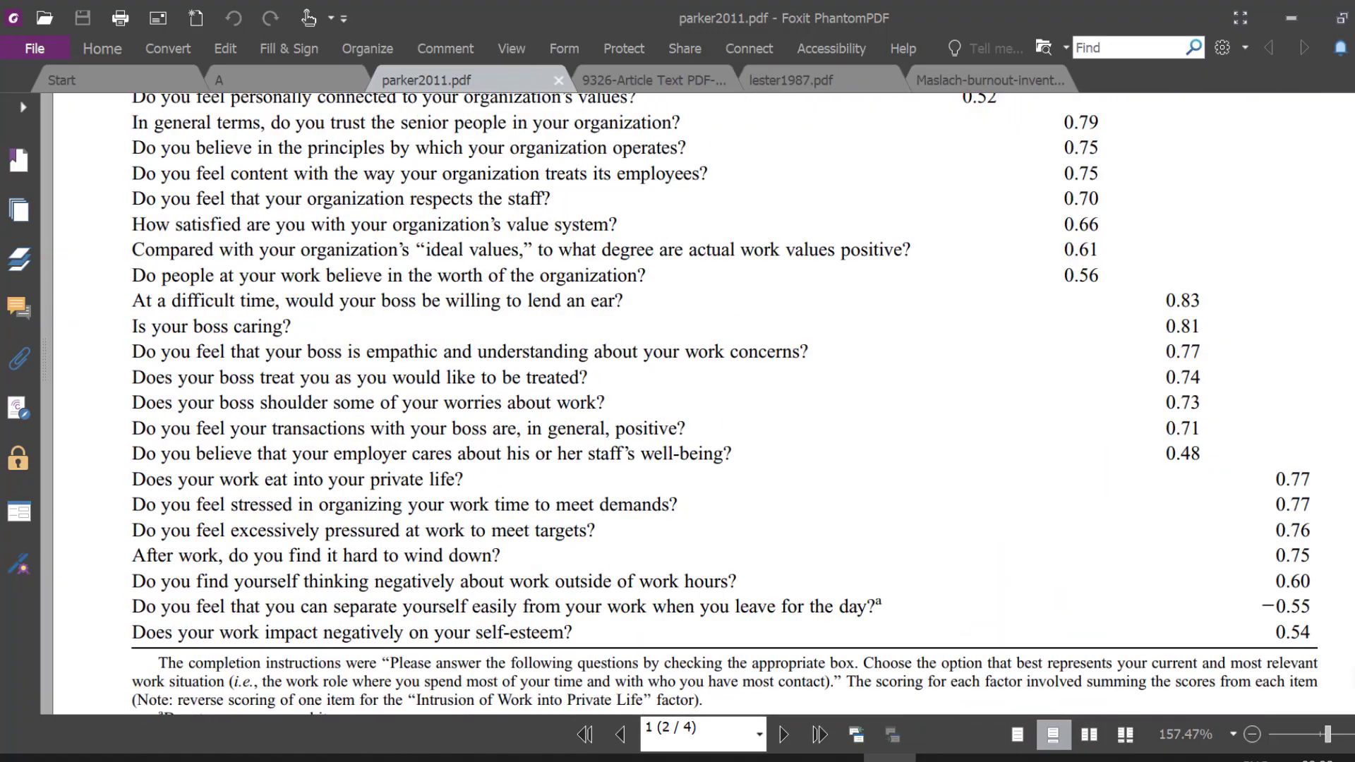
scroll(953, 394, "down", 10)
scroll(953, 394, "up", 3)
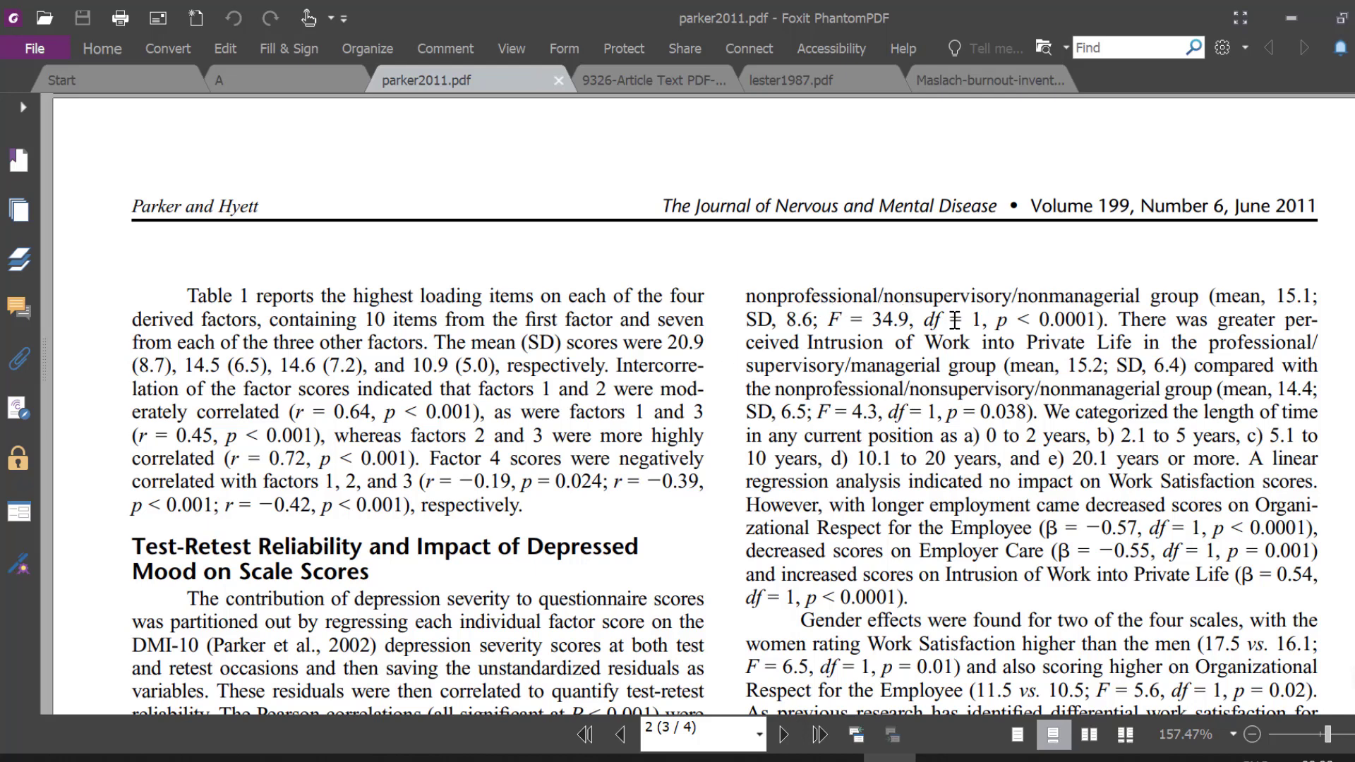
- Select the job-level result "= 34.9, df = 1, p < 0.0001" and scroll down to the references
left_click_drag(850, 322, 1101, 324)
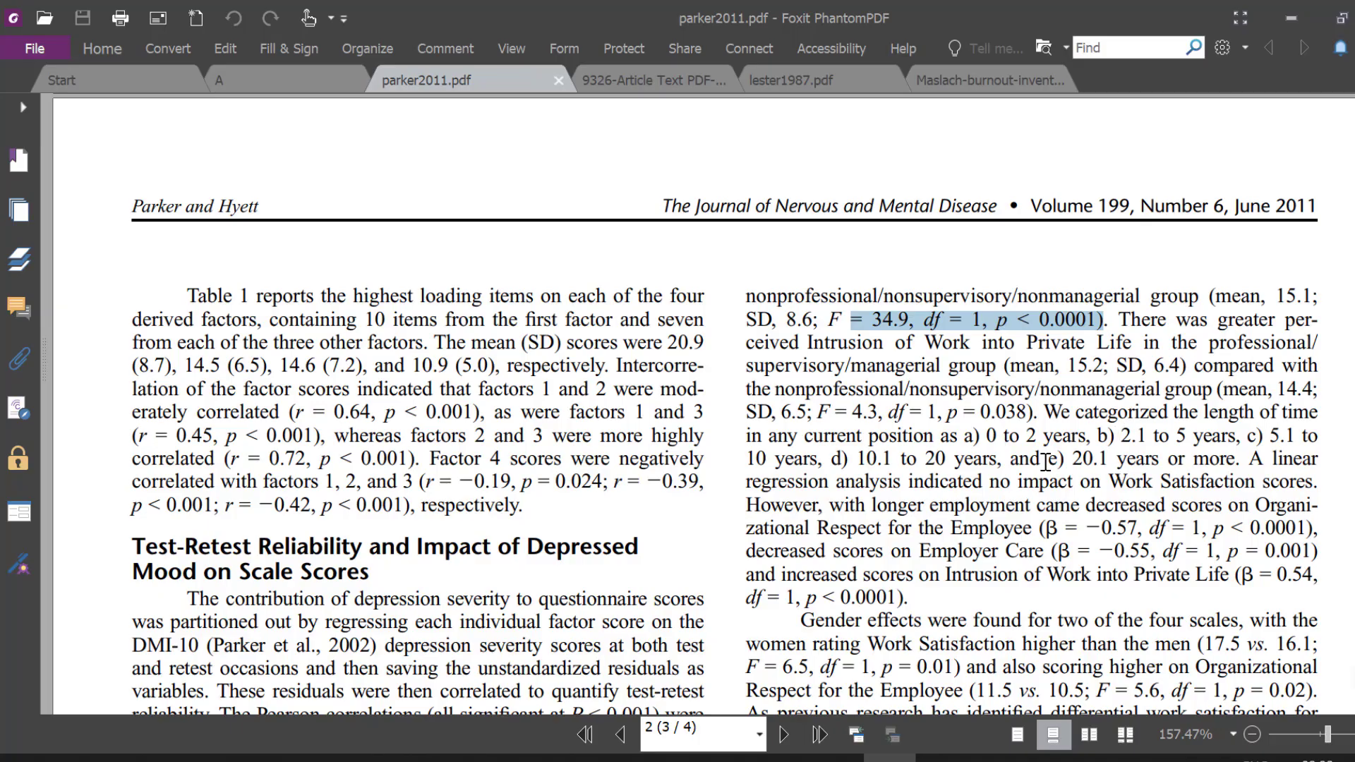
scroll(302, 343, "up", 3)
scroll(550, 275, "up", 6)
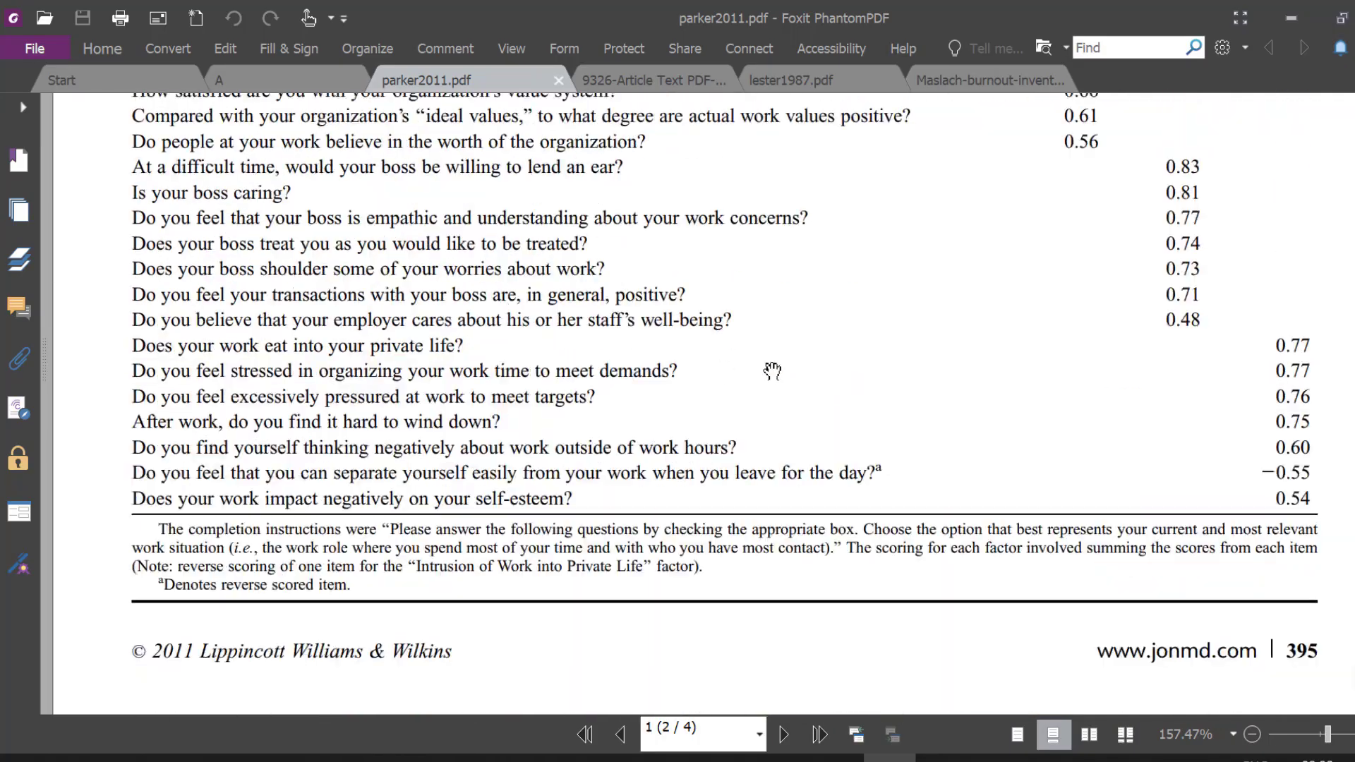
scroll(656, 332, "down", 9)
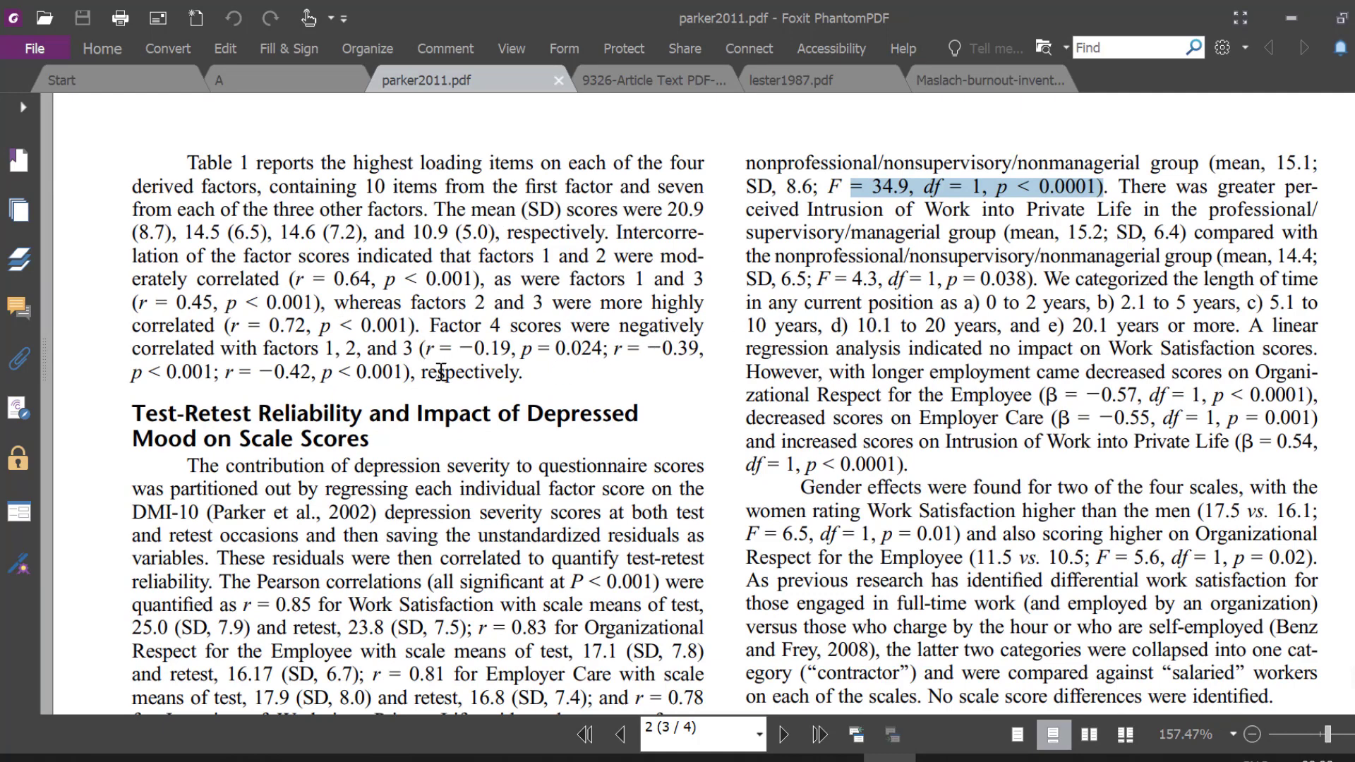
scroll(598, 387, "down", 2)
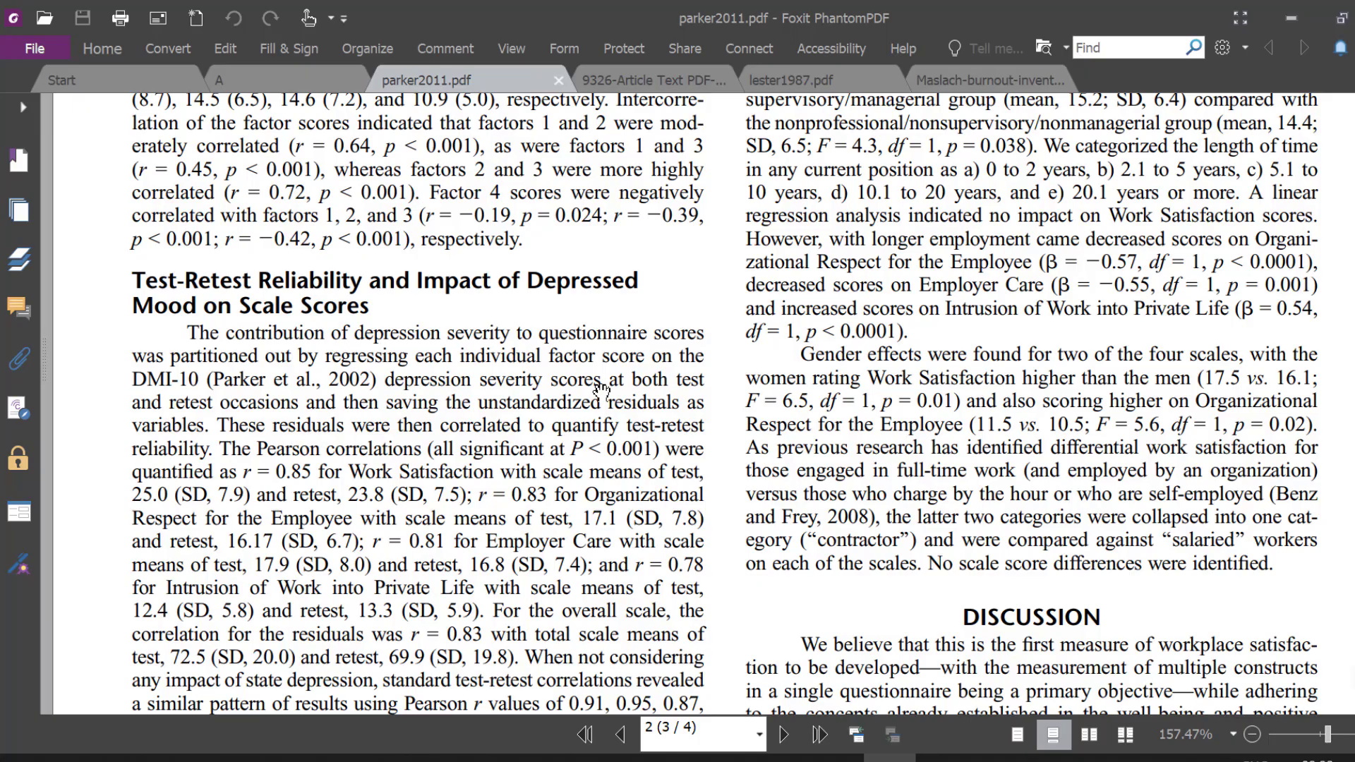
scroll(601, 388, "down", 12)
scroll(604, 384, "down", 15)
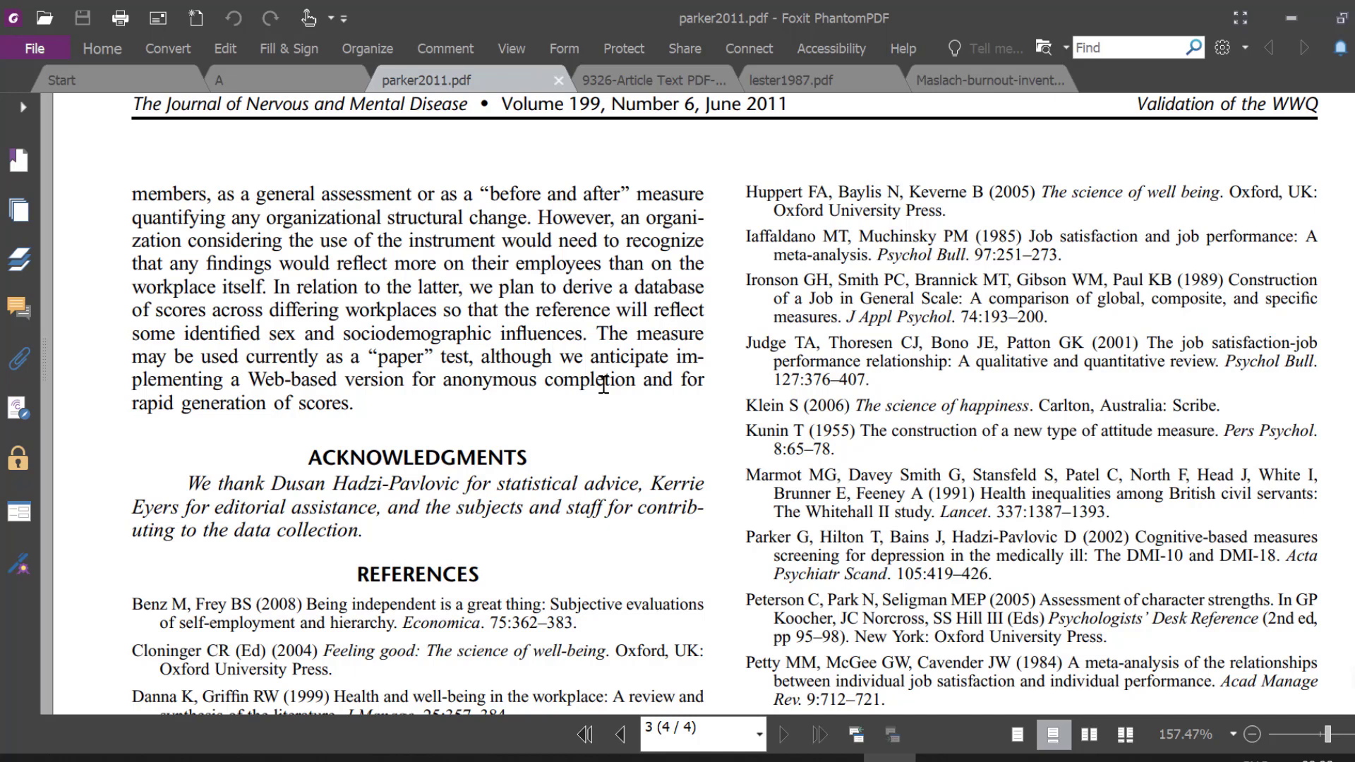
- Scroll back up to page 1's title "Measurement of Well-Being in the Workplace" and abstract
scroll(603, 382, "down", 5)
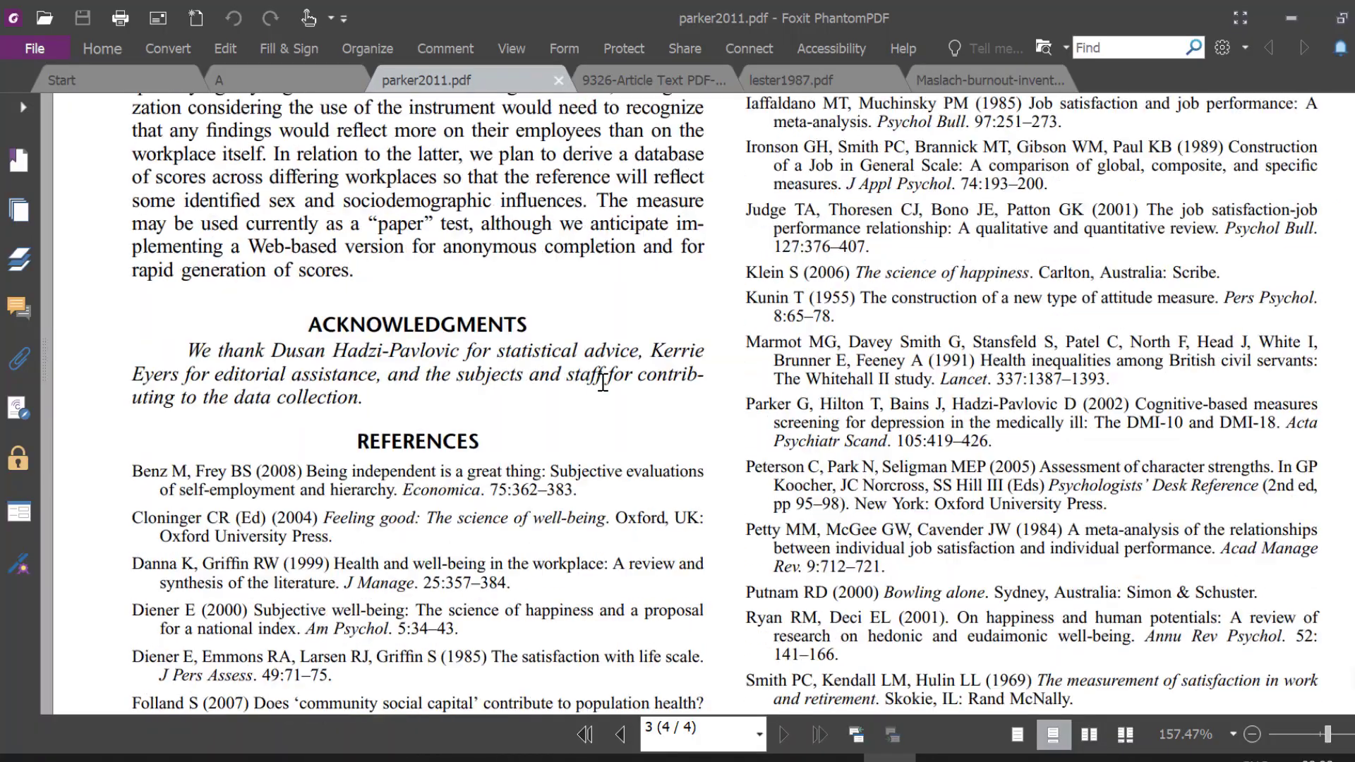
scroll(603, 382, "up", 9)
scroll(603, 382, "up", 20)
scroll(603, 382, "up", 20)
scroll(601, 389, "up", 20)
scroll(600, 389, "up", 20)
scroll(601, 389, "up", 8)
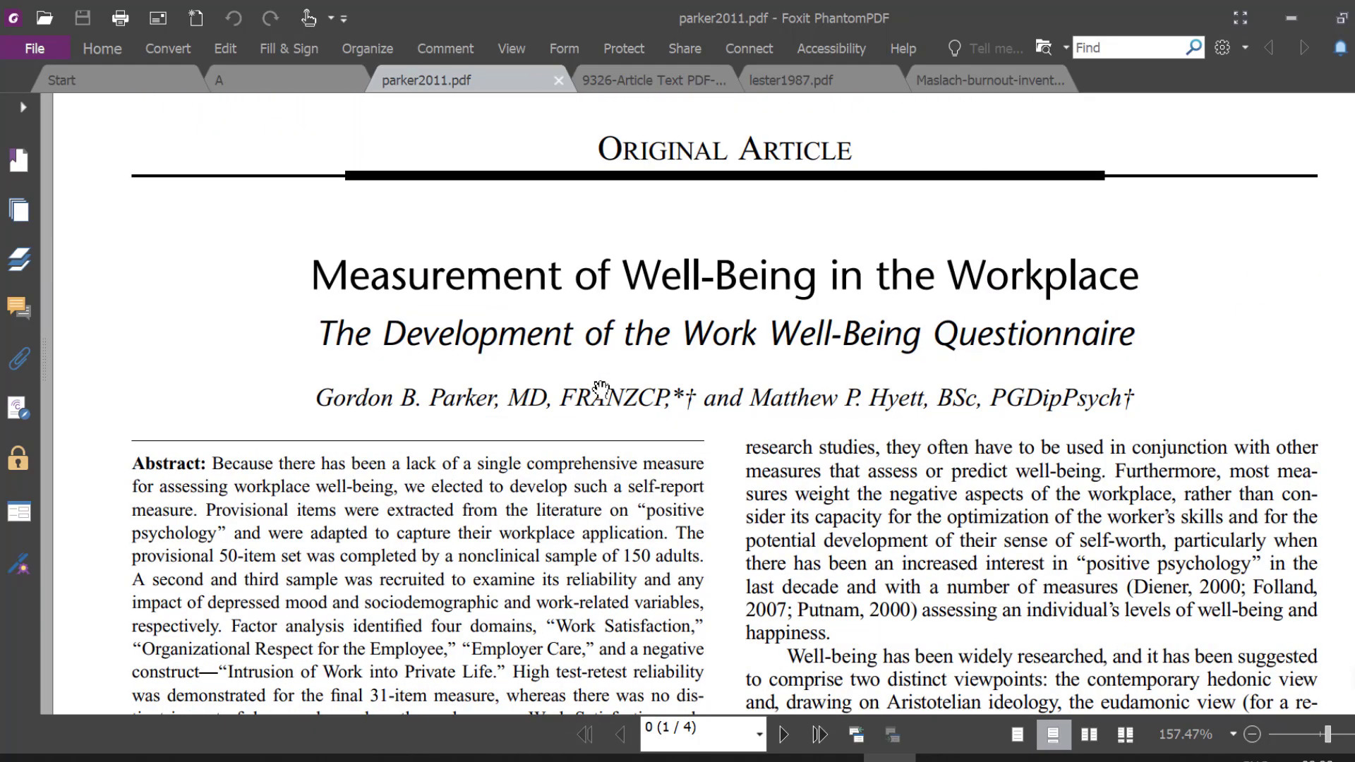